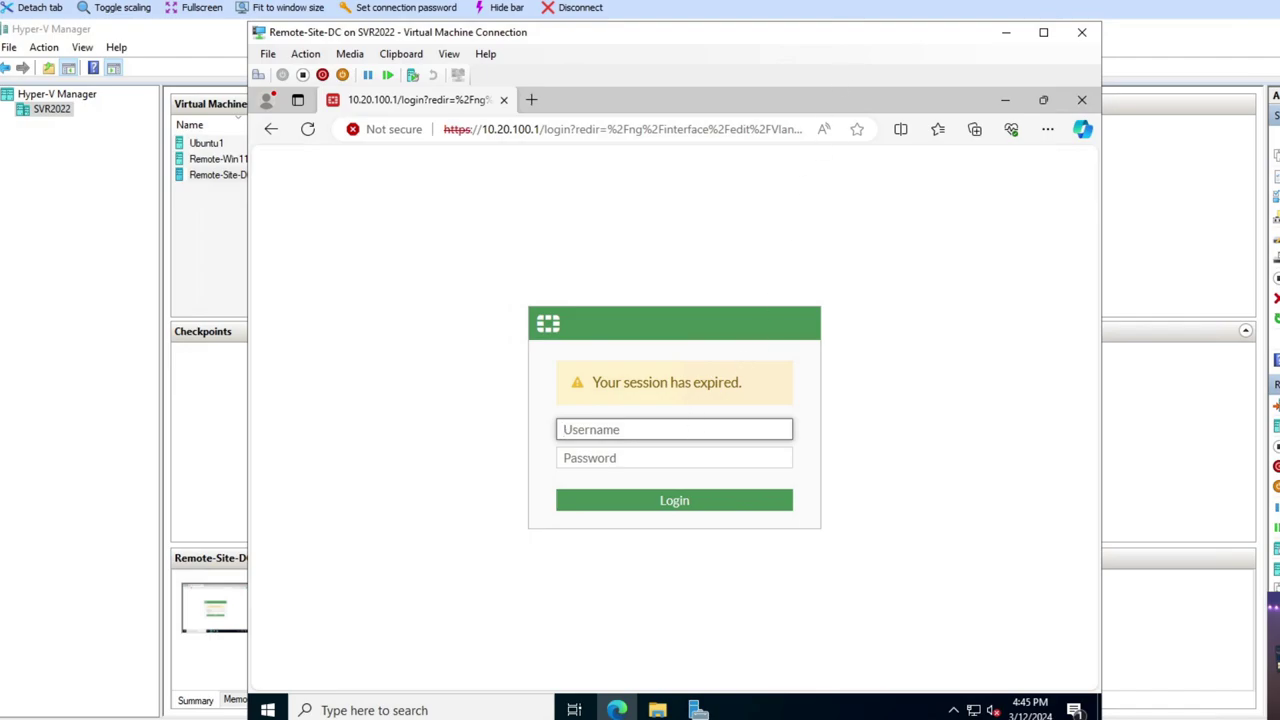
- Sign in to the FortiGate web UI as admin, postponing the file system check and setup
key(Tab)
key(Return)
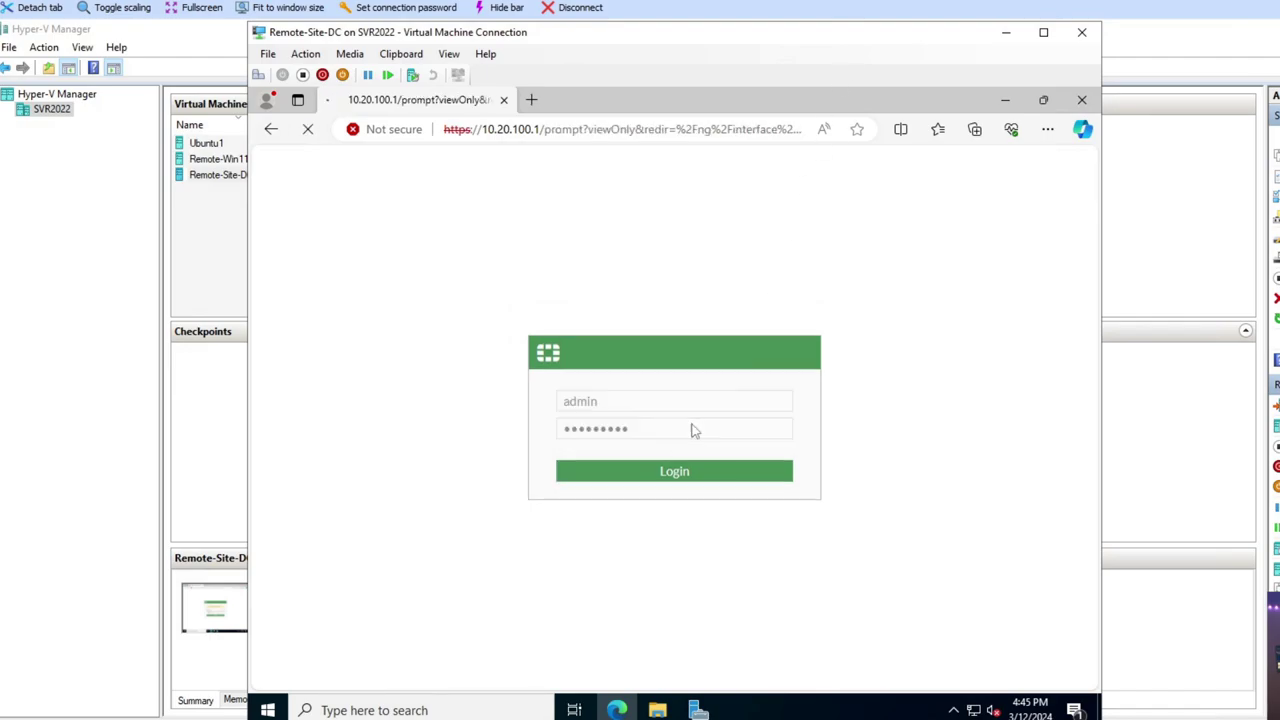
click(763, 494)
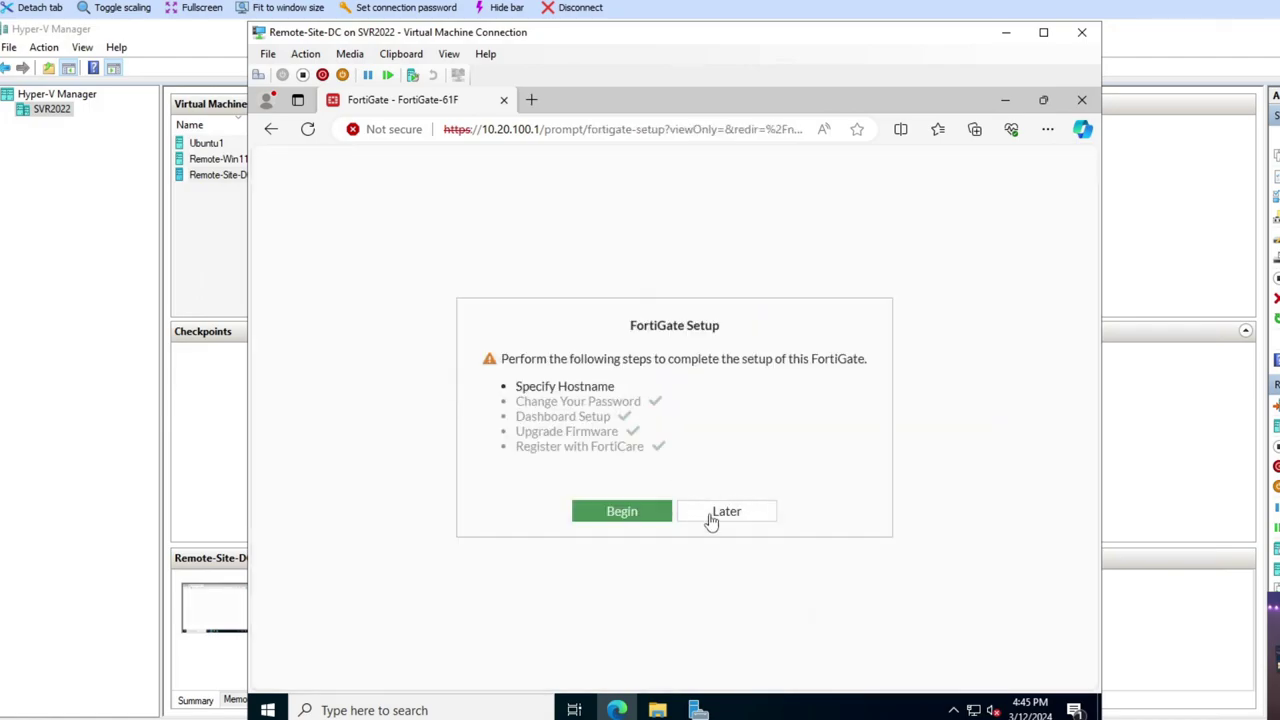
click(706, 514)
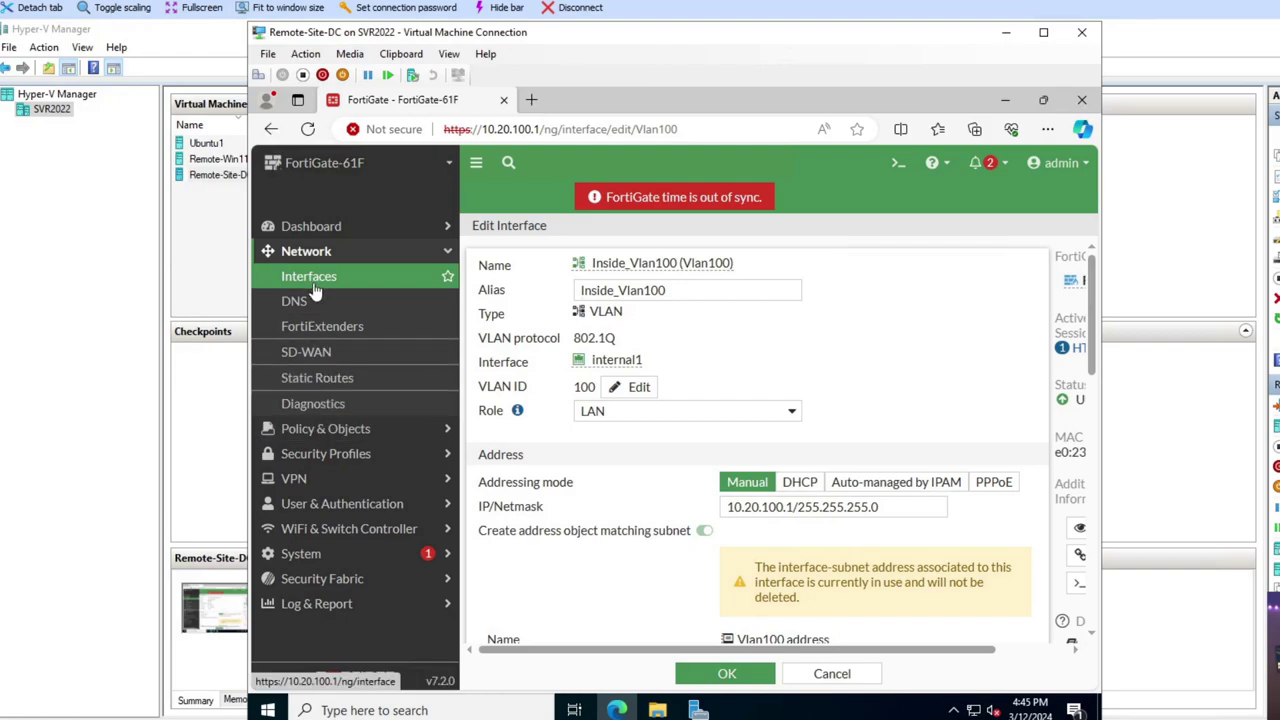
- Expand internal1 under Network > Interfaces and open Inside_Vlan100 for editing
scroll(545, 500, down, 3)
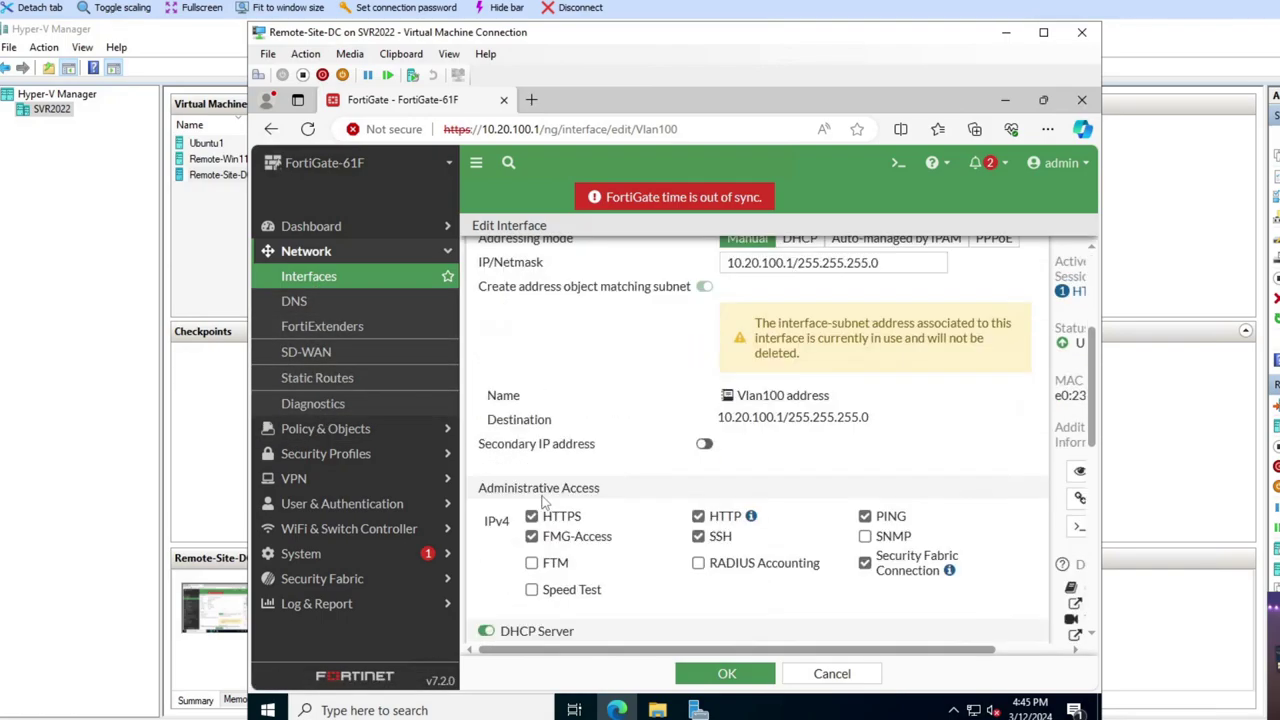
scroll(545, 500, down, 5)
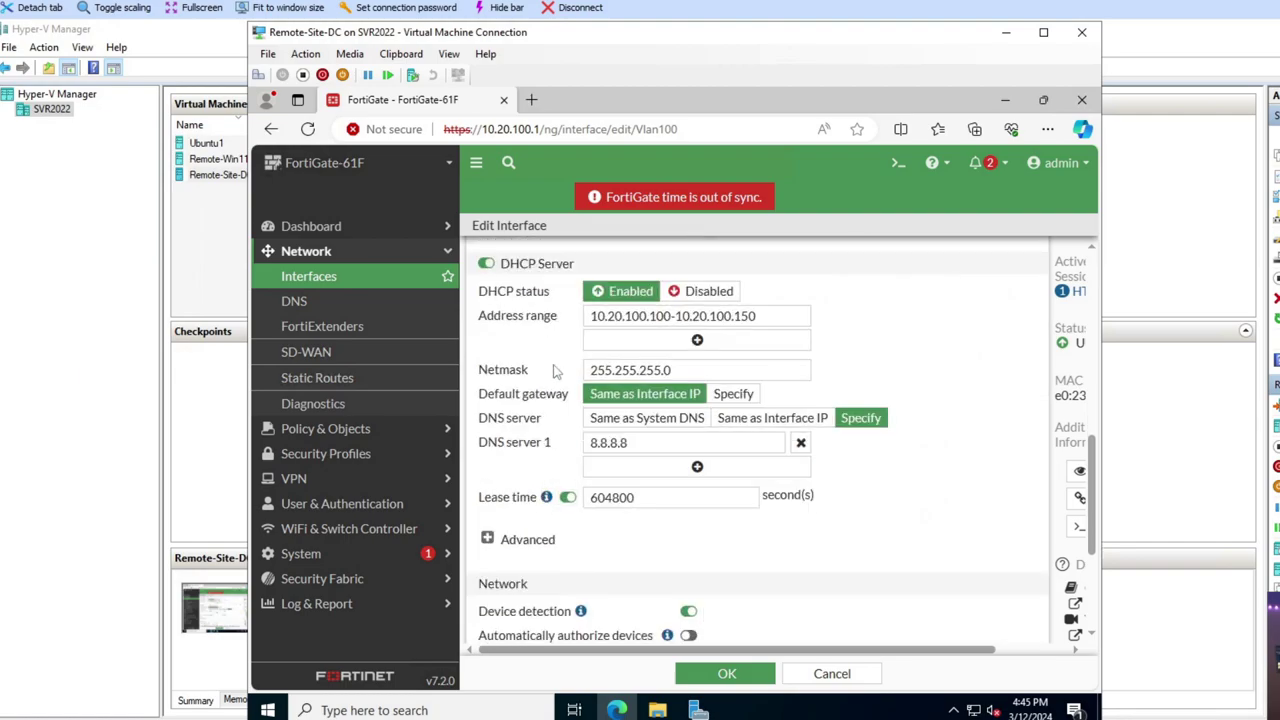
click(306, 278)
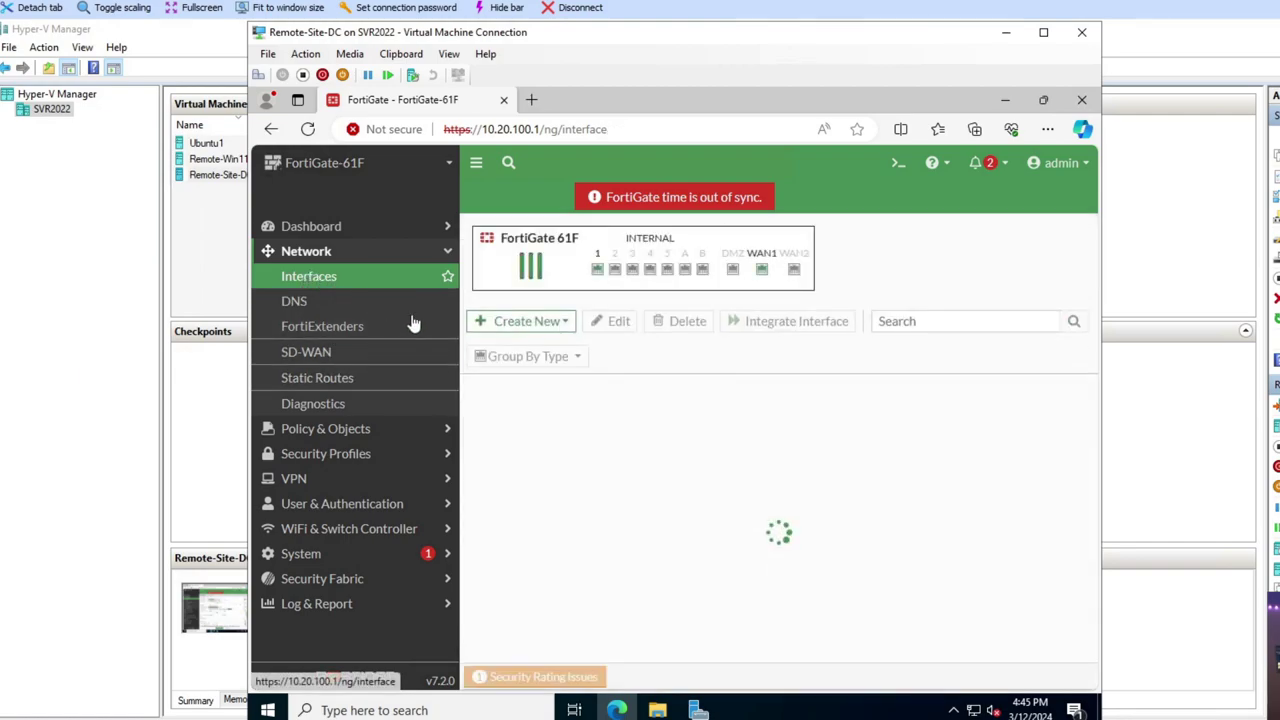
scroll(485, 555, down, 2)
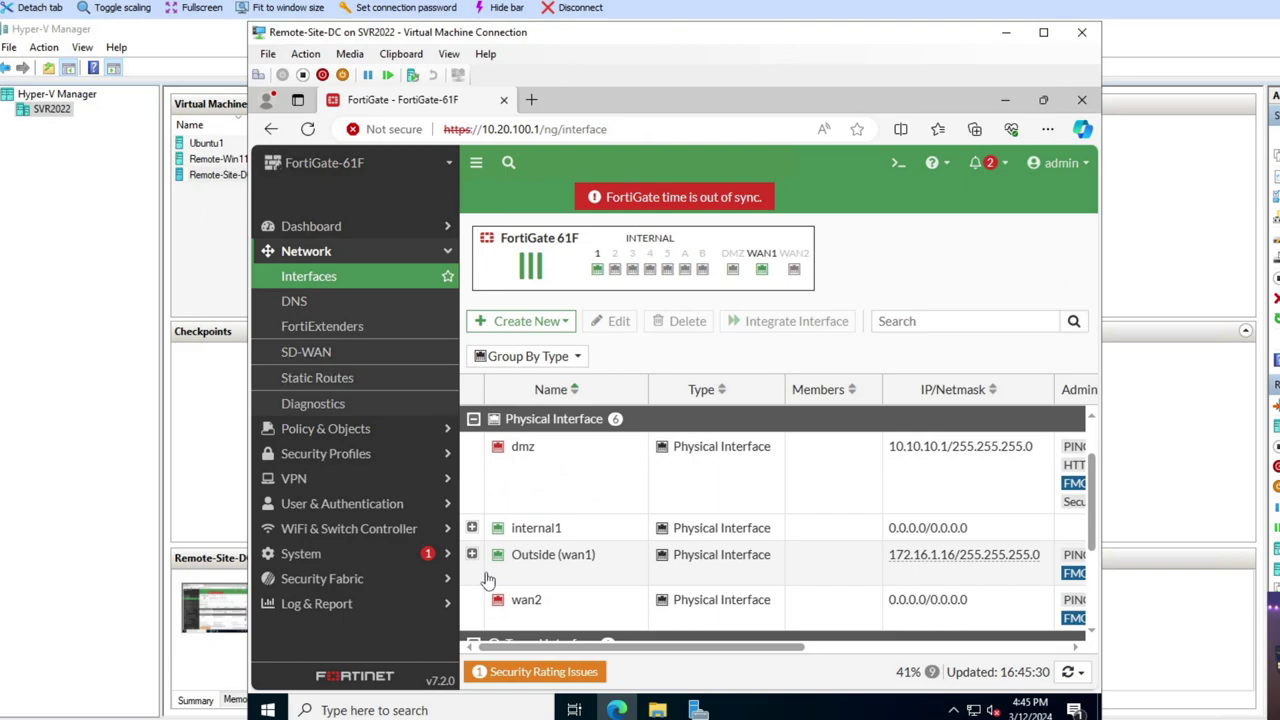
click(471, 492)
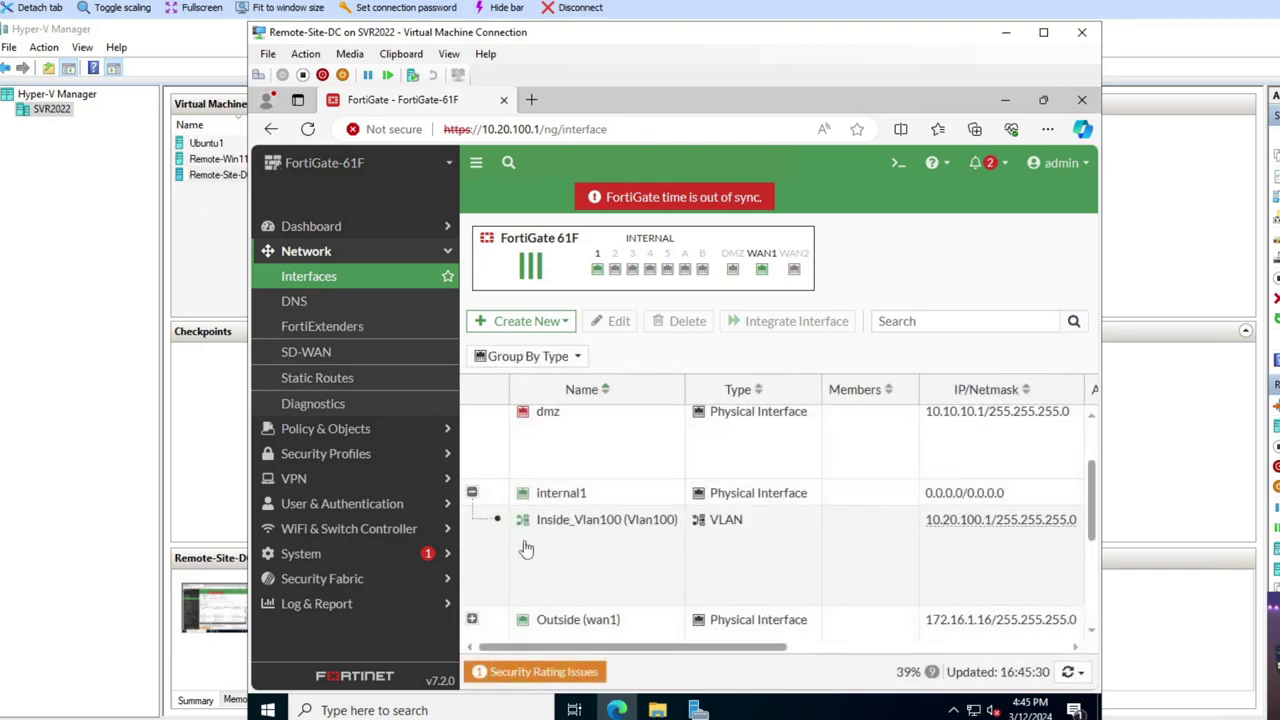
double_click(588, 551)
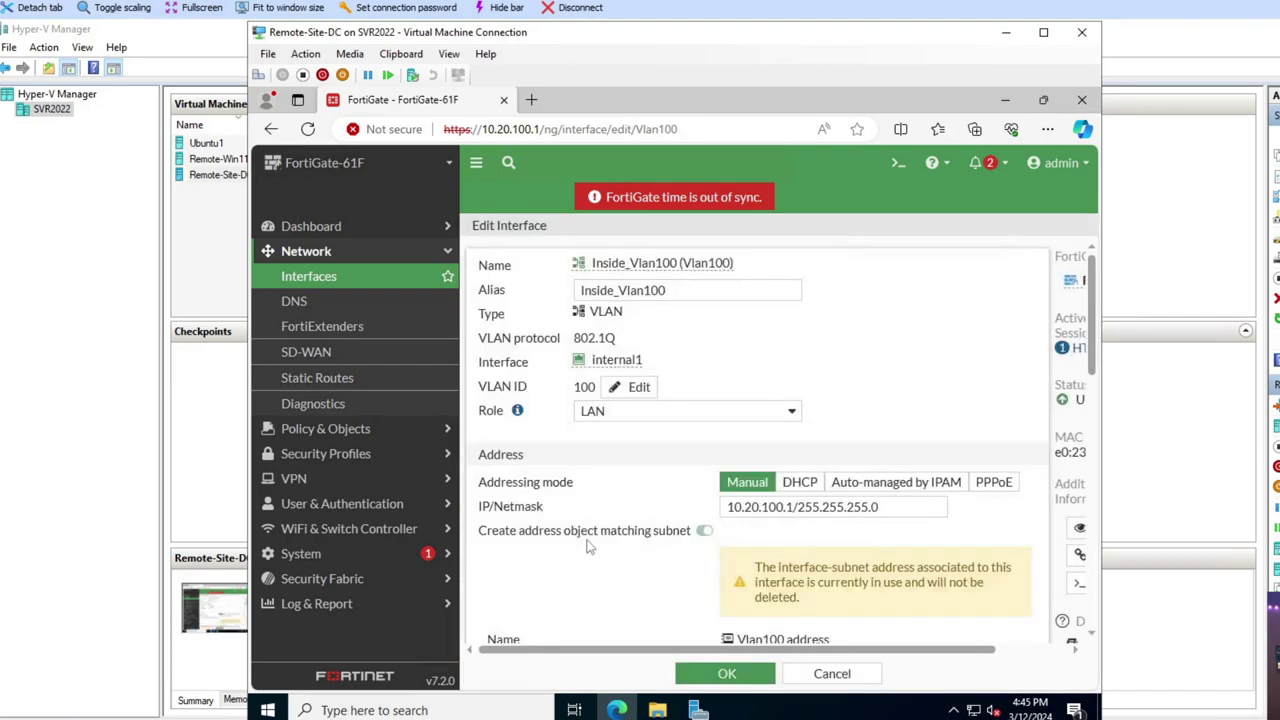
- Review the DHCP Server settings showing DNS server 8.8.8.8, then close the browser
scroll(588, 551, down, 4)
scroll(625, 519, up, 2)
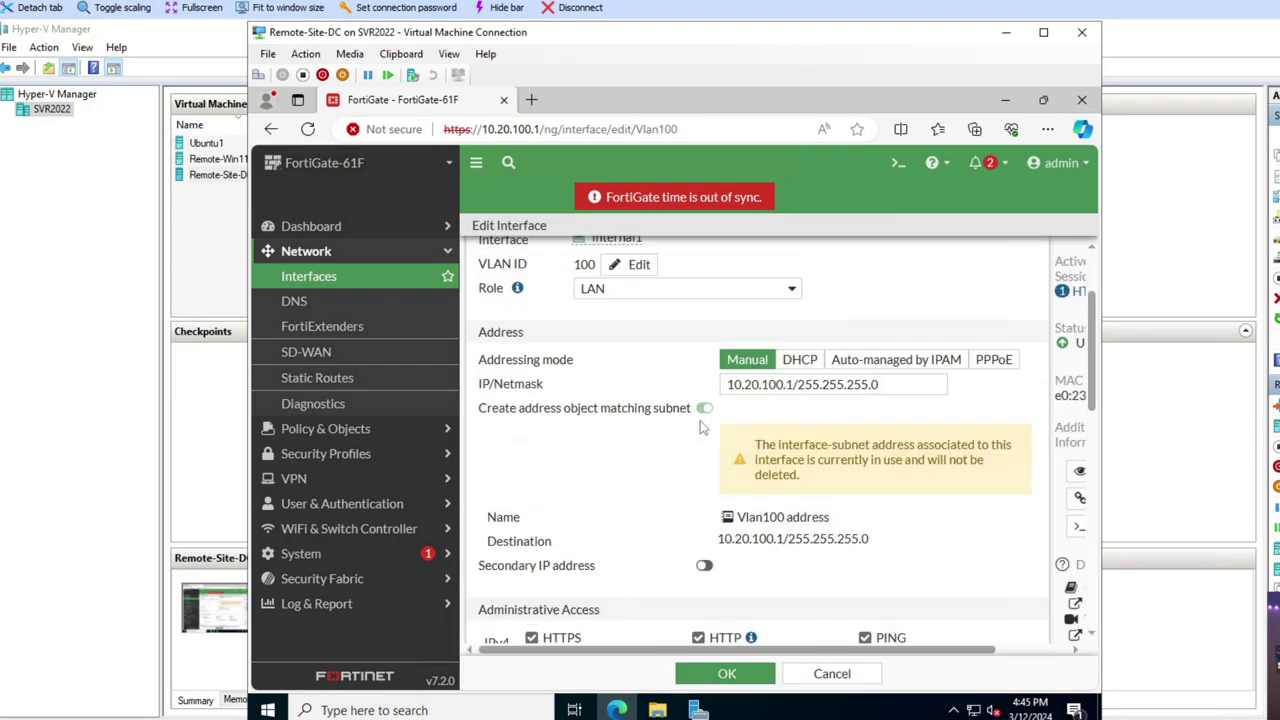
scroll(618, 517, down, 6)
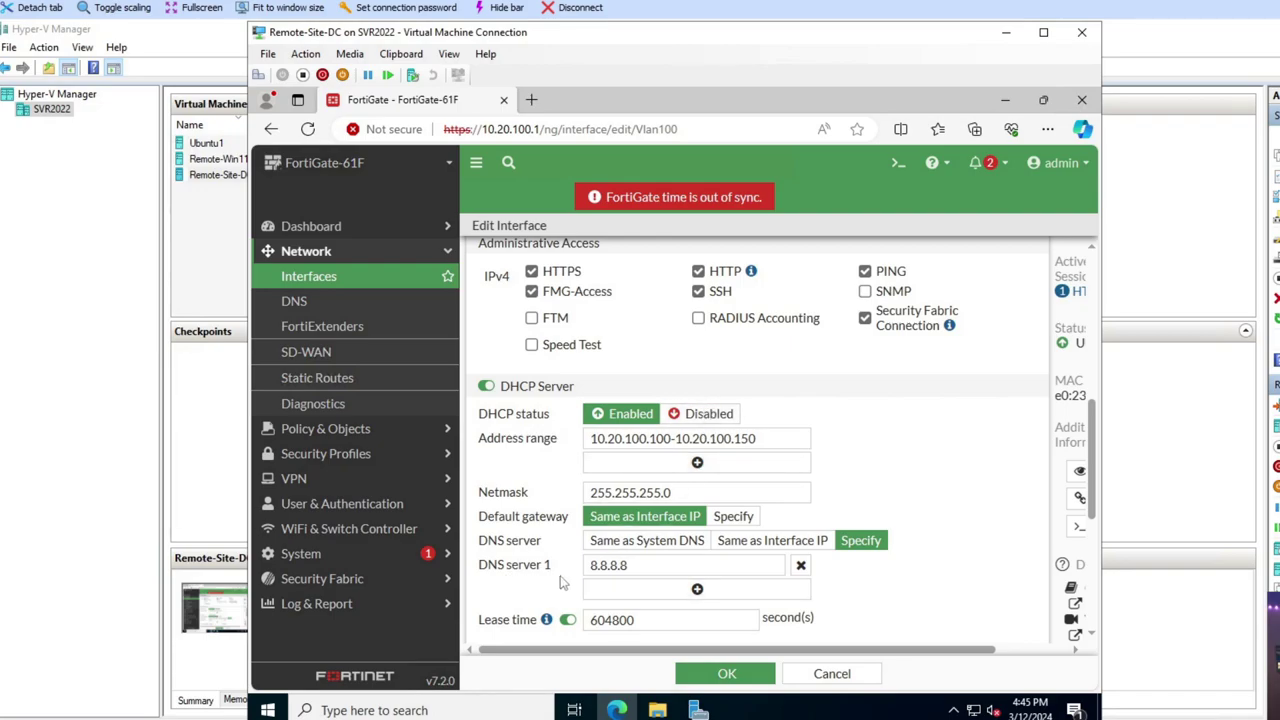
double_click(619, 577)
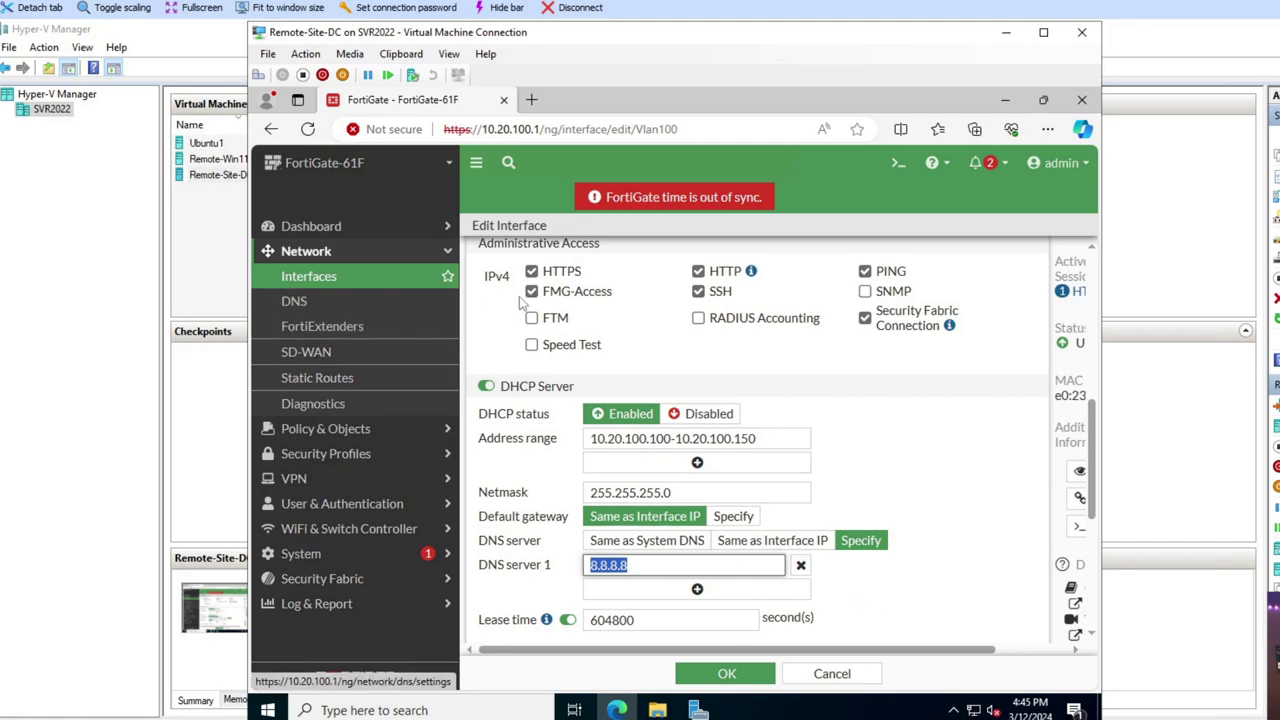
click(1081, 99)
- Cancel the Add Roles and Features wizard, then open and close This PC's system properties
click(920, 134)
click(935, 152)
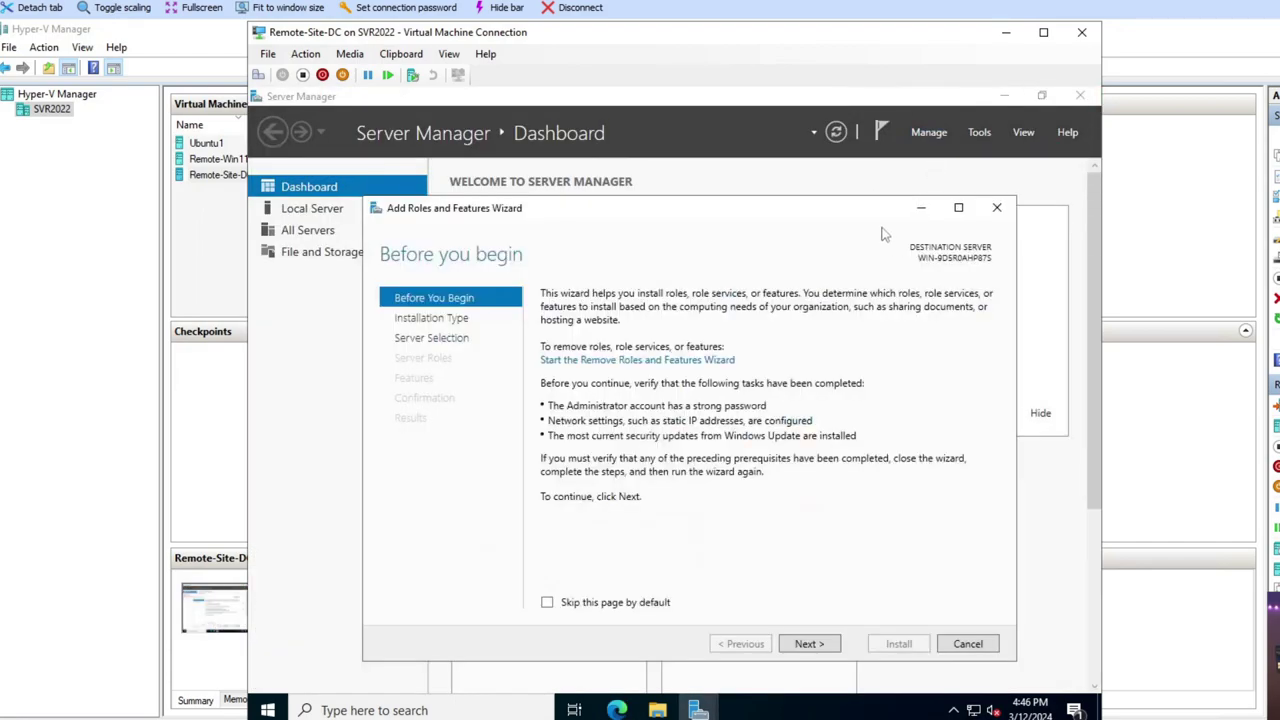
click(955, 648)
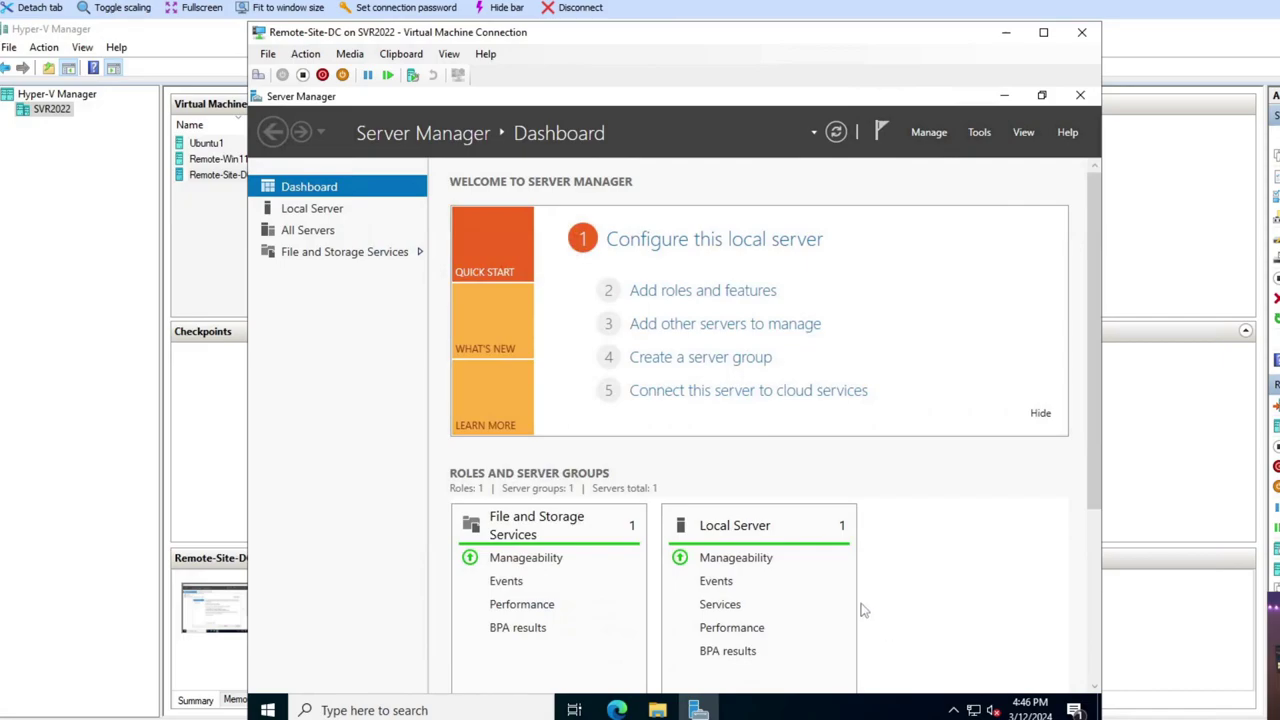
click(657, 710)
right_click(402, 358)
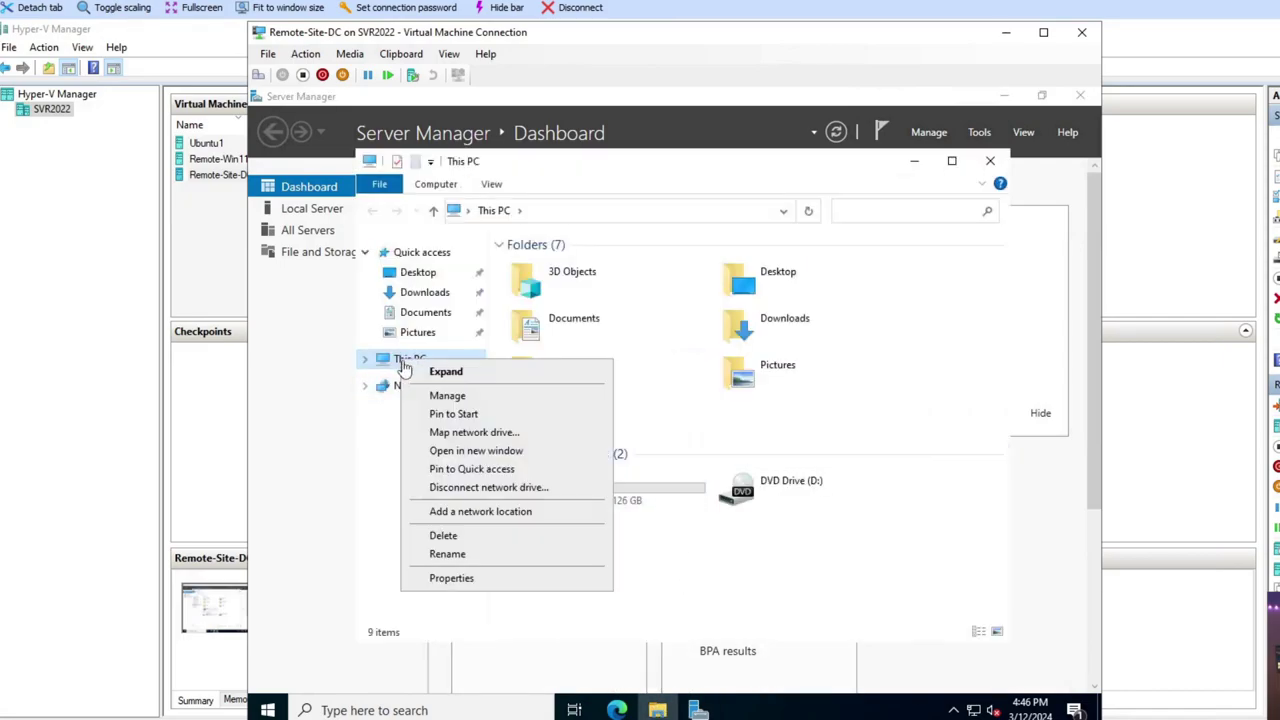
click(443, 576)
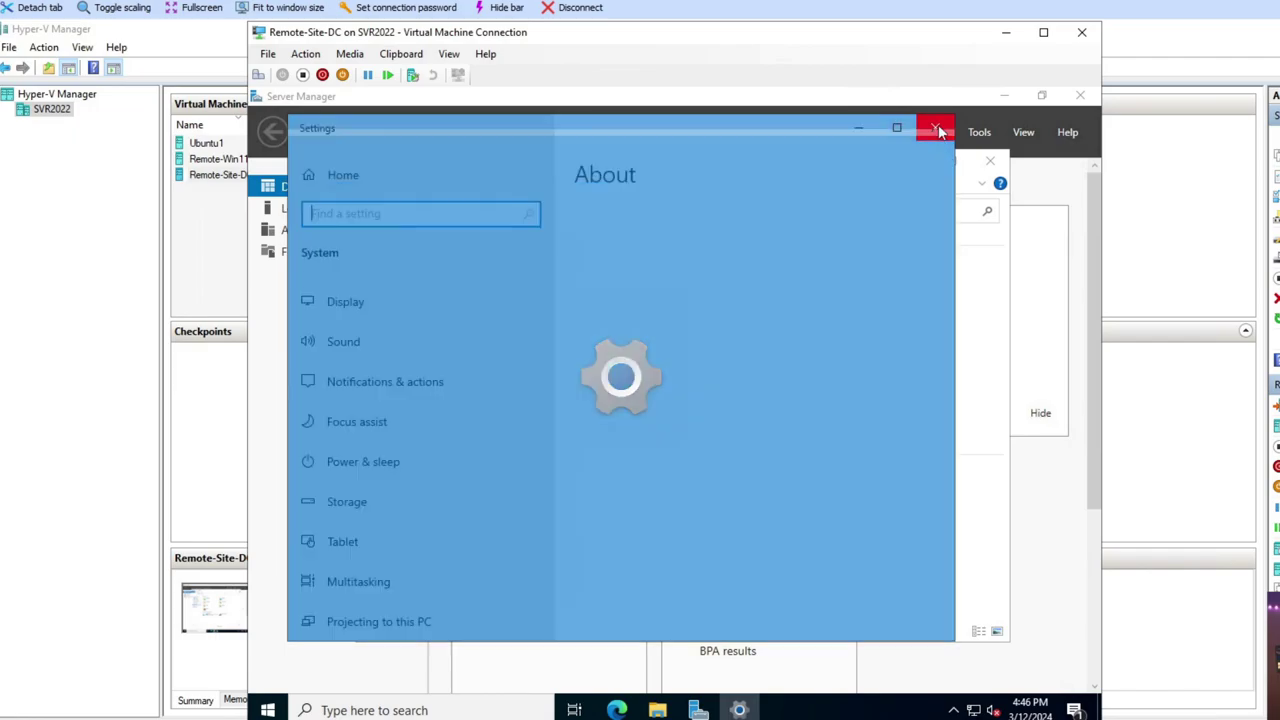
click(935, 124)
- Open the Ethernet adapter's Internet Protocol Version 4 (TCP/IPv4) properties from Network's properties
right_click(406, 390)
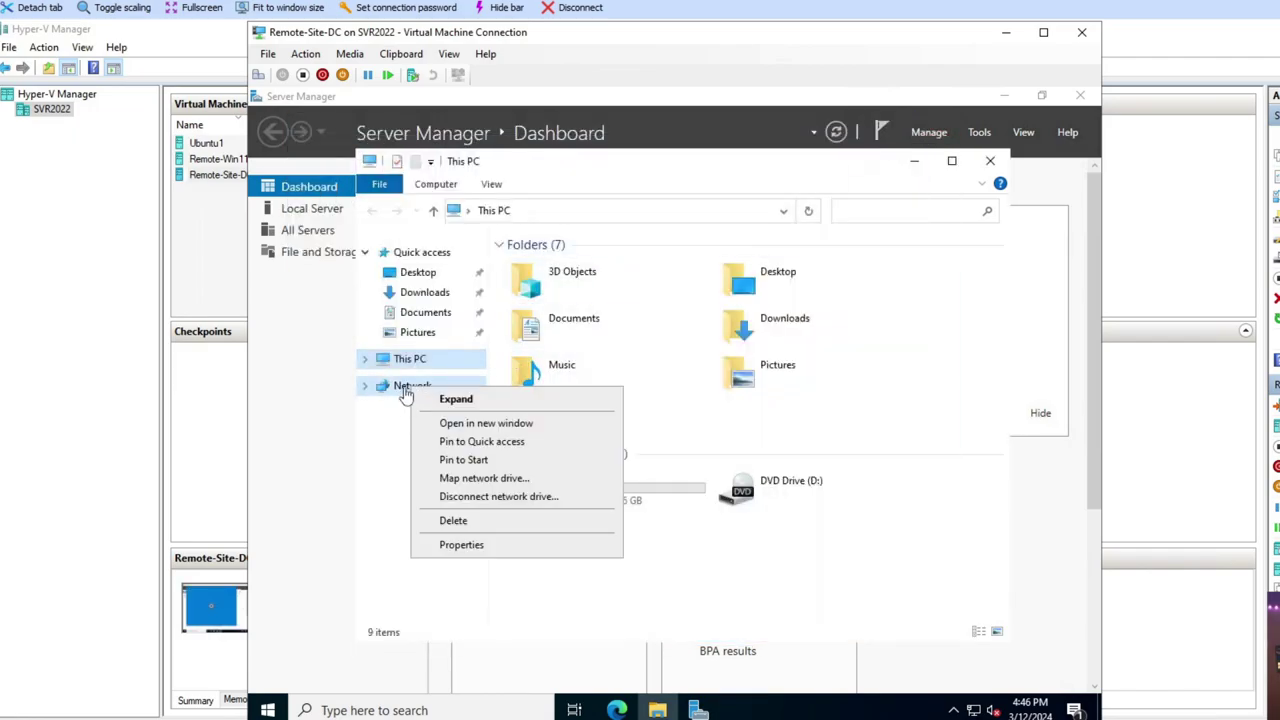
click(483, 546)
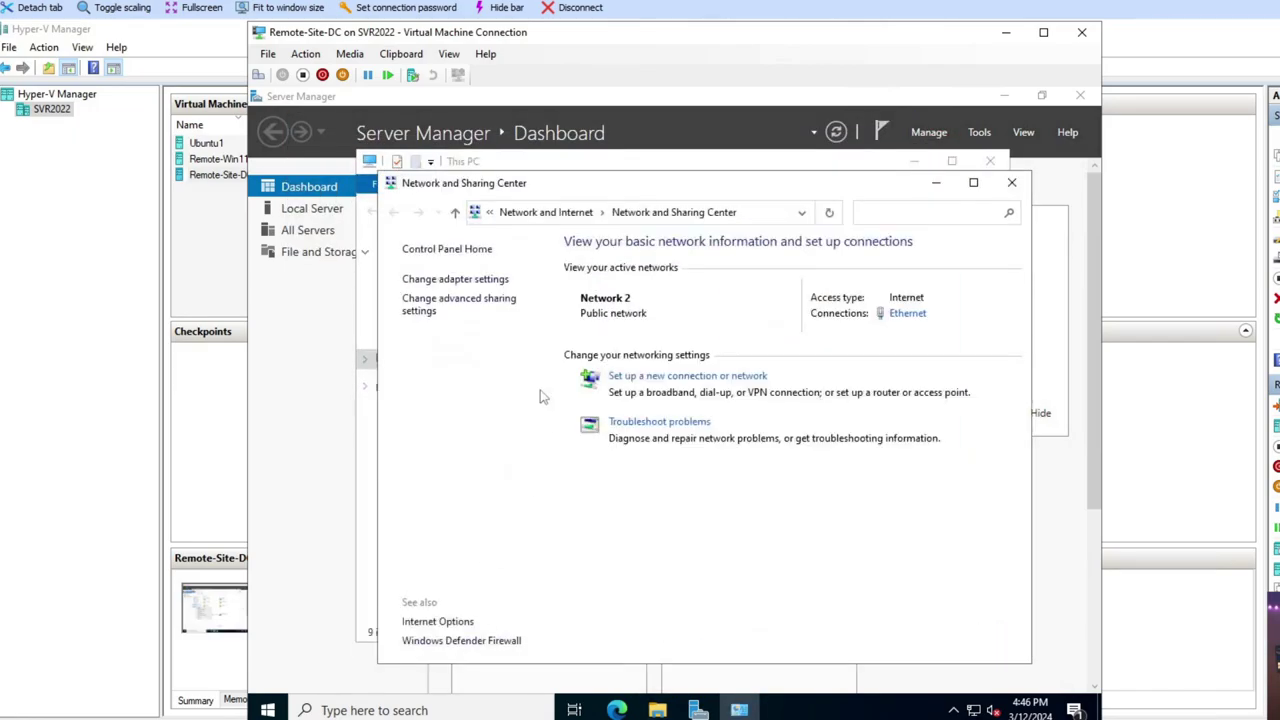
click(463, 280)
double_click(455, 290)
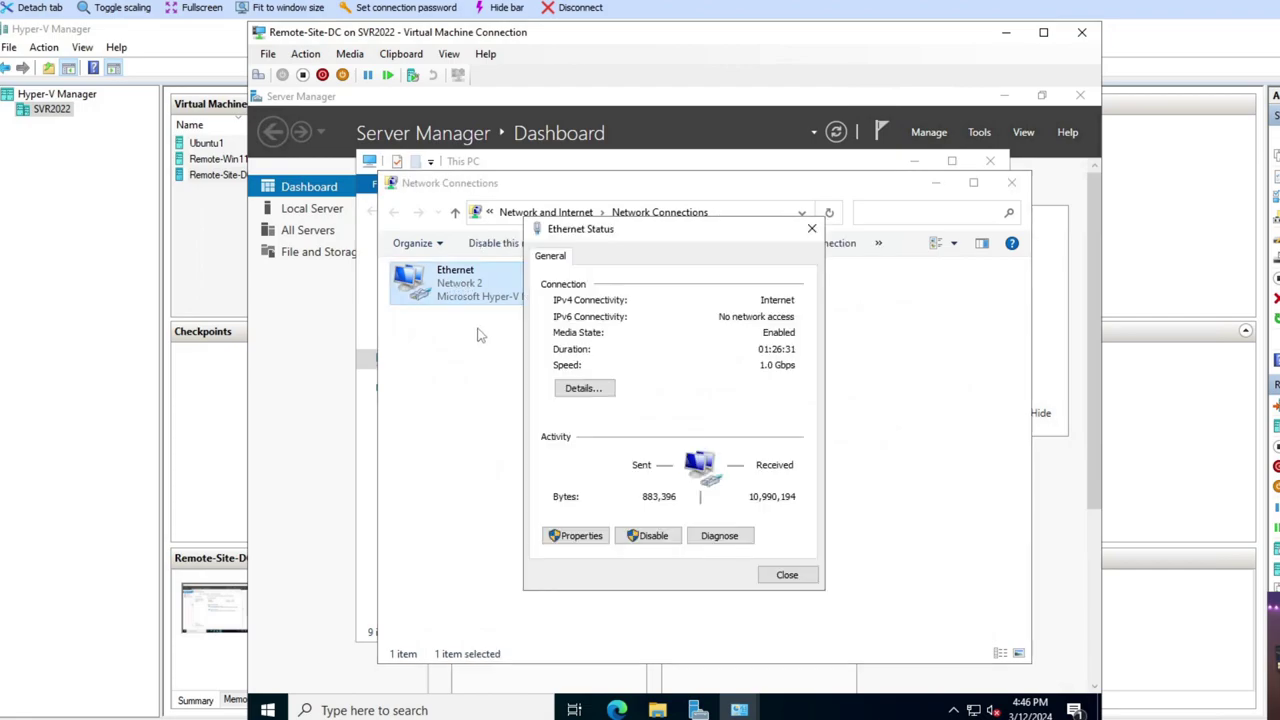
click(584, 538)
double_click(655, 420)
- Set Ethernet to IP 10.20.100.10, mask 255.255.255.0, gateway 10.20.100.1, DNS 10.10.100.10
click(658, 427)
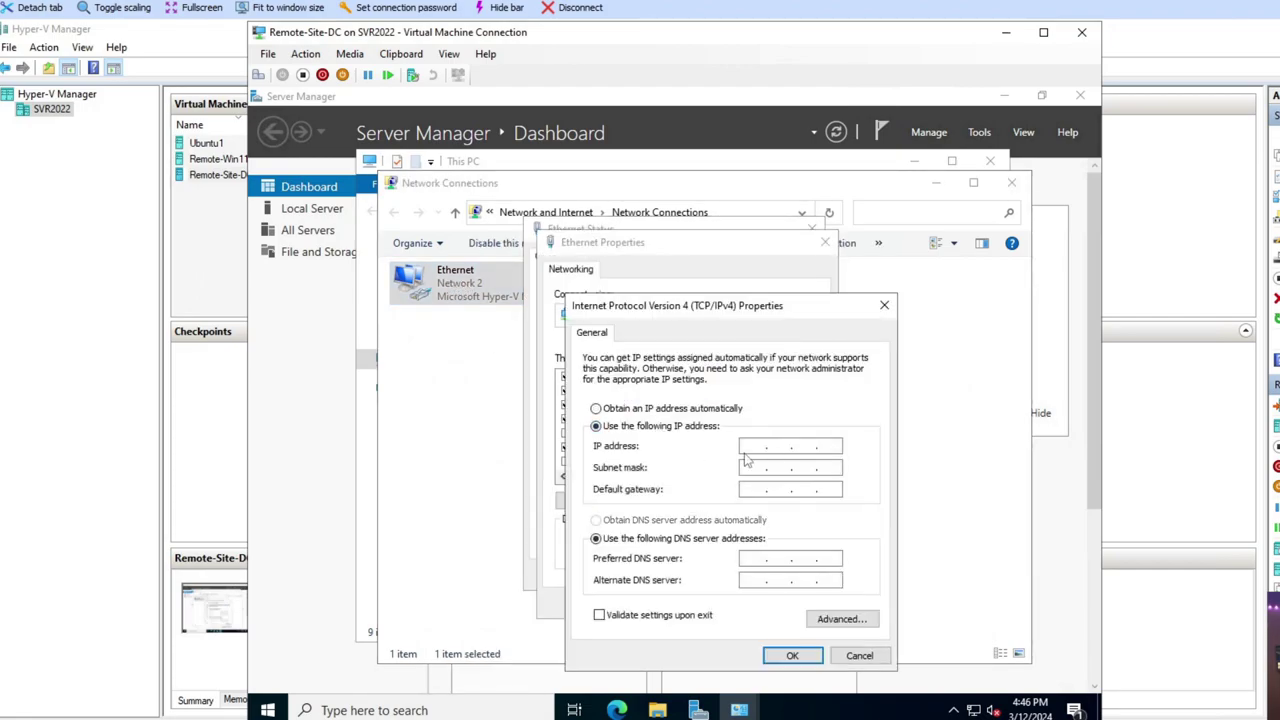
text(10 . 20 . 100 . 10)
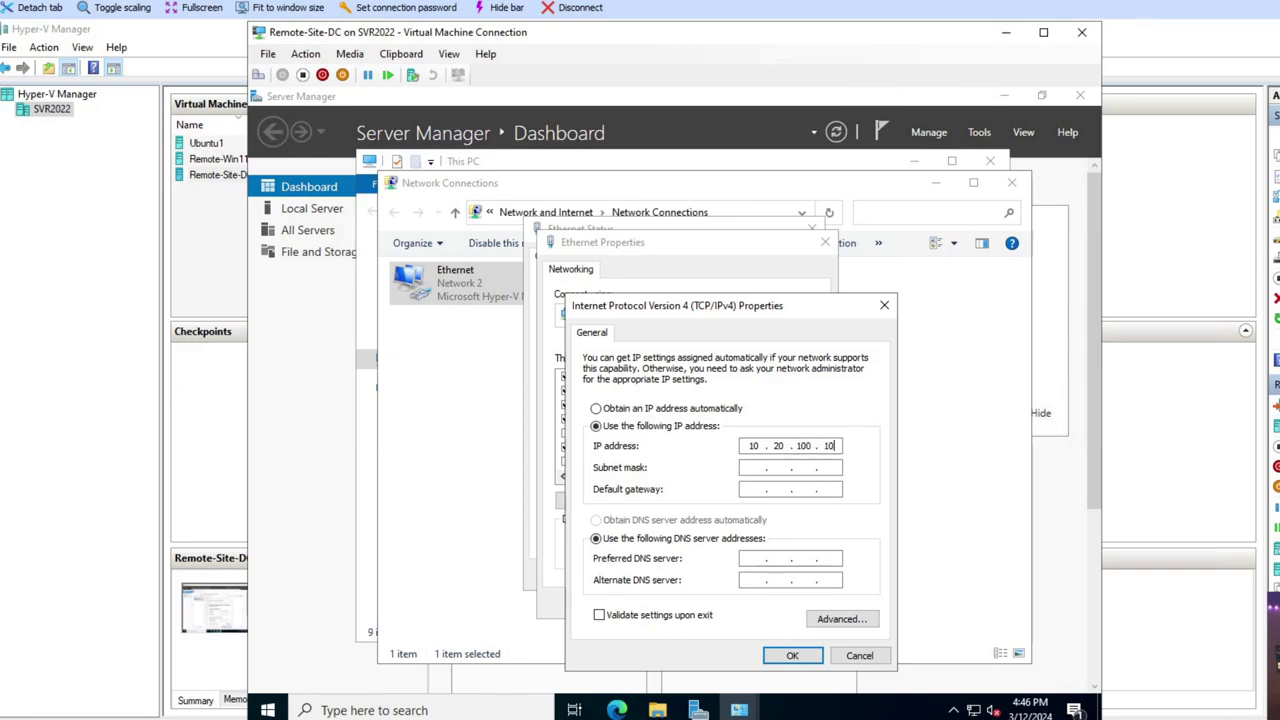
key(Tab)
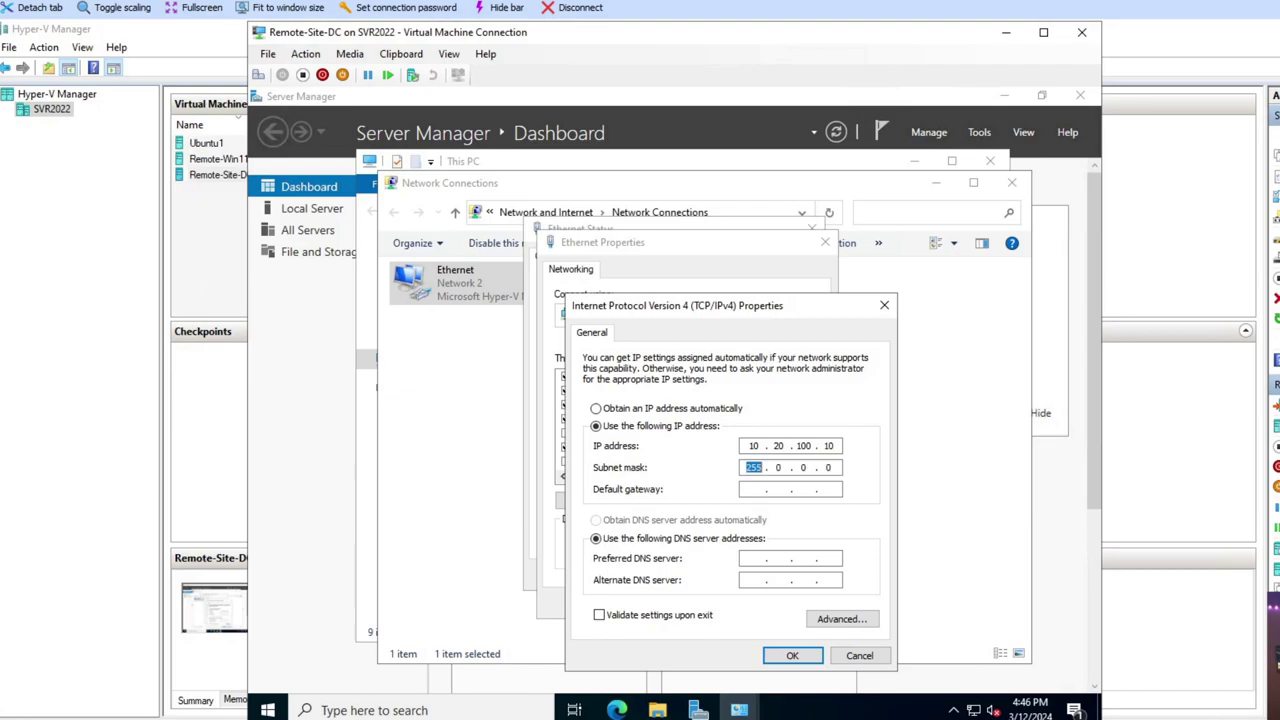
text(255 . 25)
key(Tab)
key(Tab)
key(BackSpace)
key(BackSpace)
key(BackSpace)
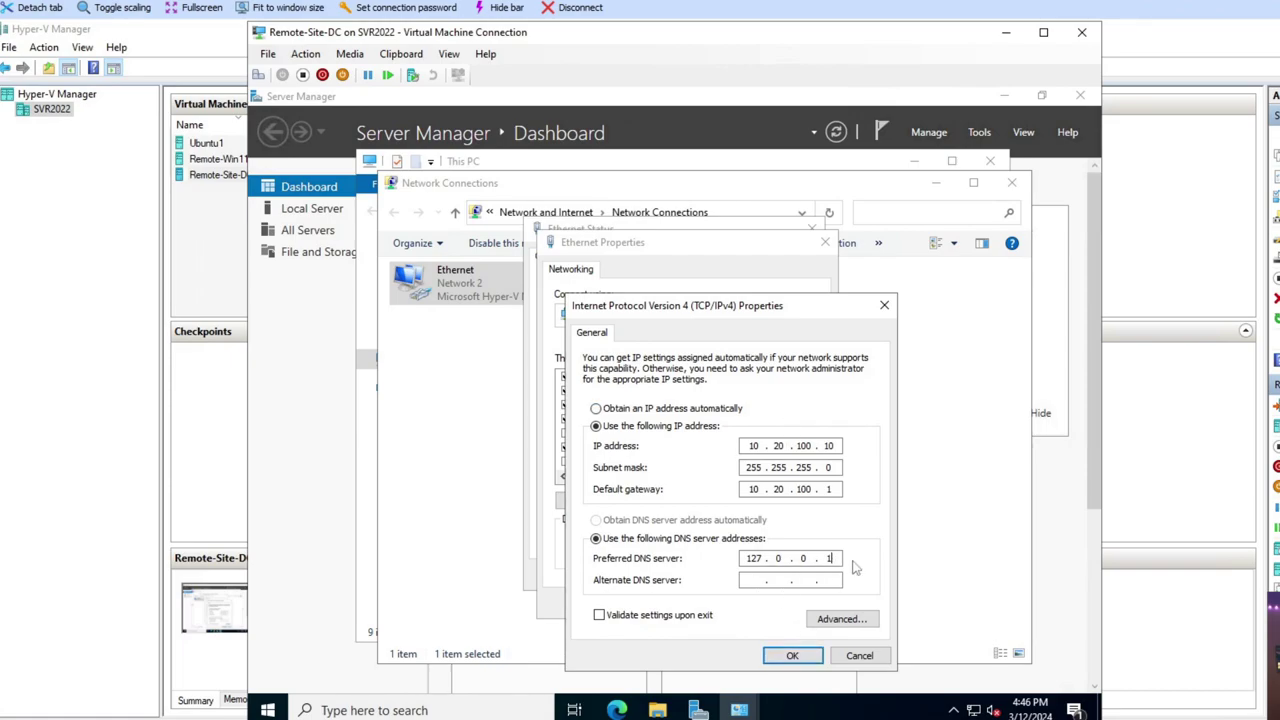
key(BackSpace)
key(BackSpace)
key(BackSpace)
key(BackSpace)
key(BackSpace)
text(10 . 10 . 100 . 10)
click(786, 653)
click(722, 604)
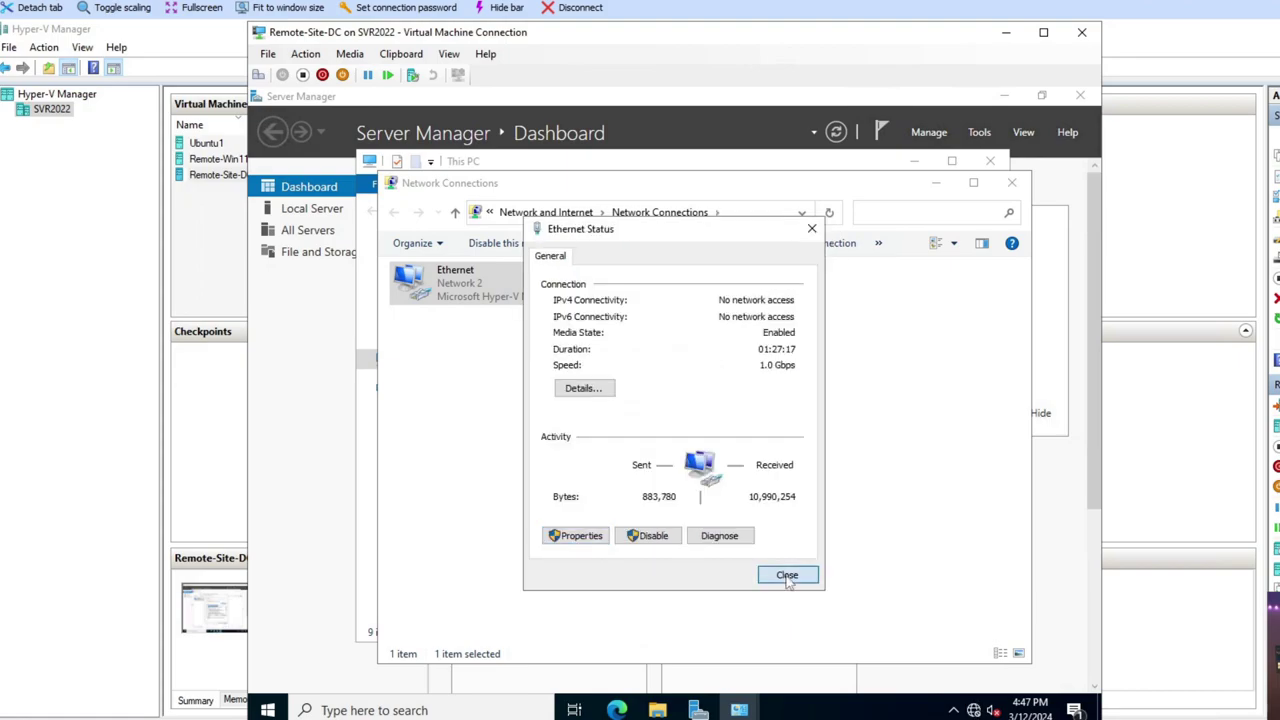
- Close the Ethernet status, Network Connections, This PC and Network and Sharing Center windows
click(798, 576)
click(1012, 183)
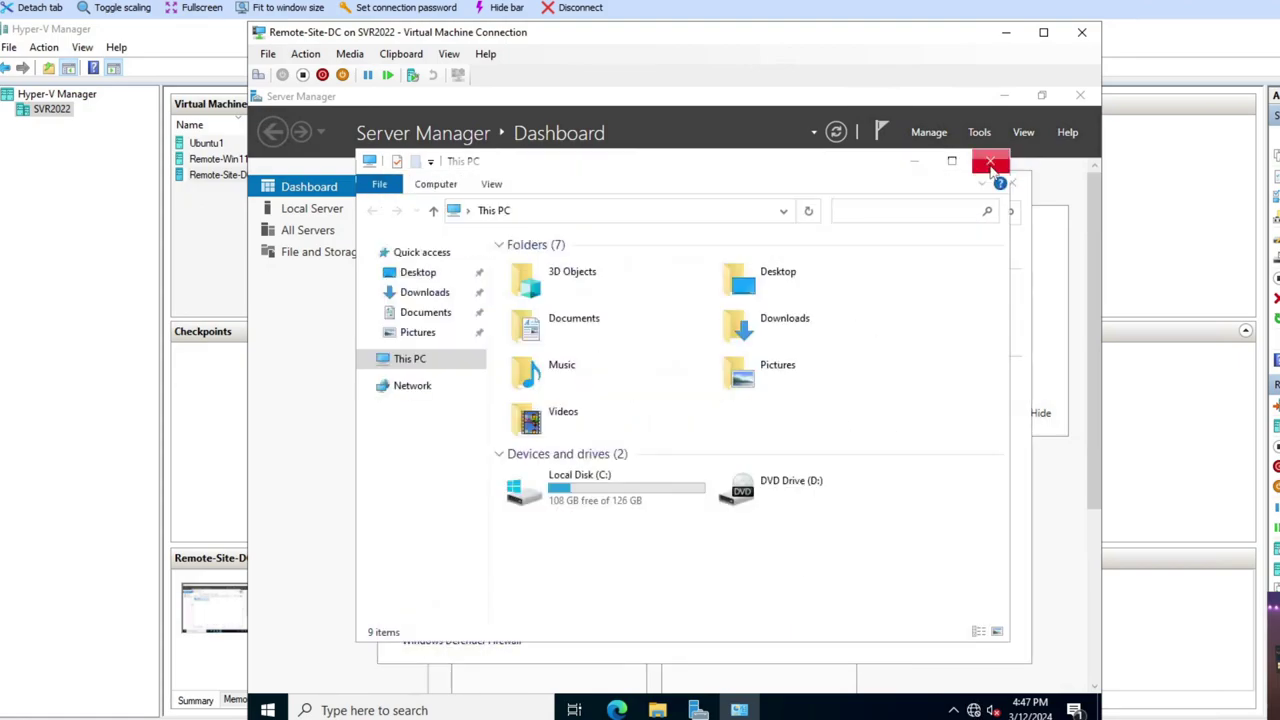
click(988, 163)
click(1012, 184)
- Step the Add Roles and Features wizard to server selection, then cancel back to the Dashboard
click(926, 134)
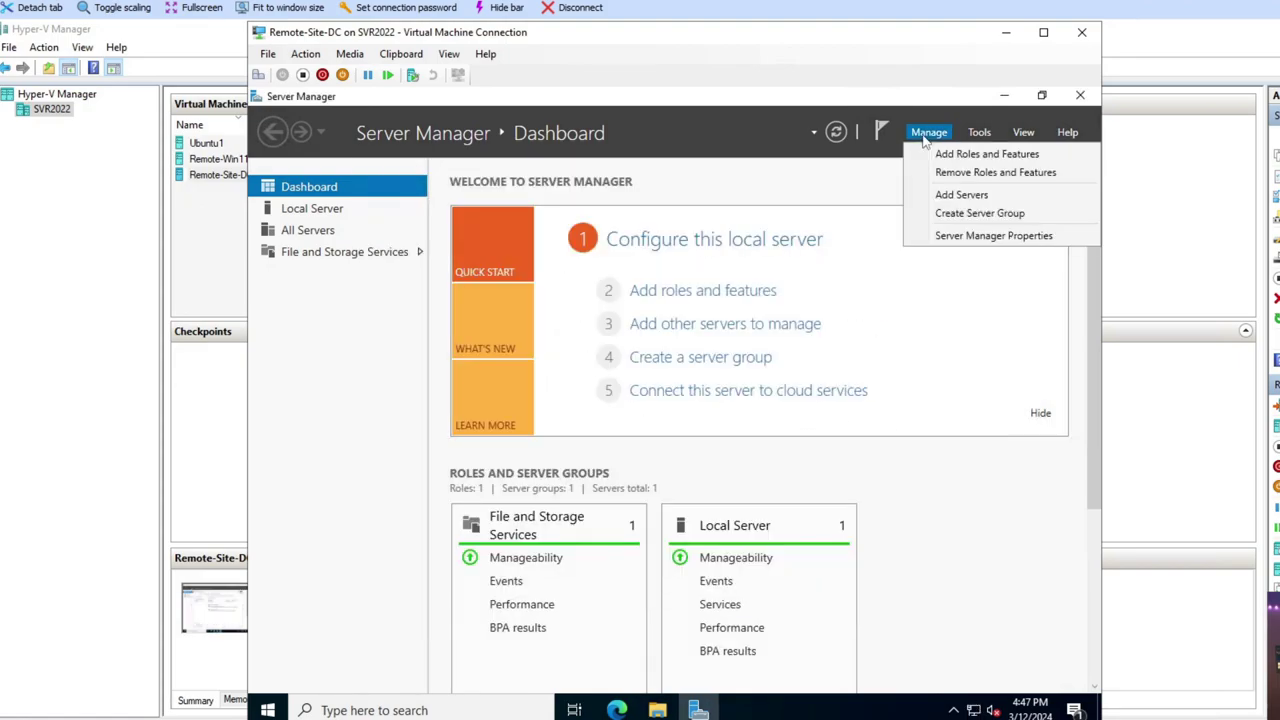
click(938, 134)
click(950, 154)
drag(738, 148, 740, 141)
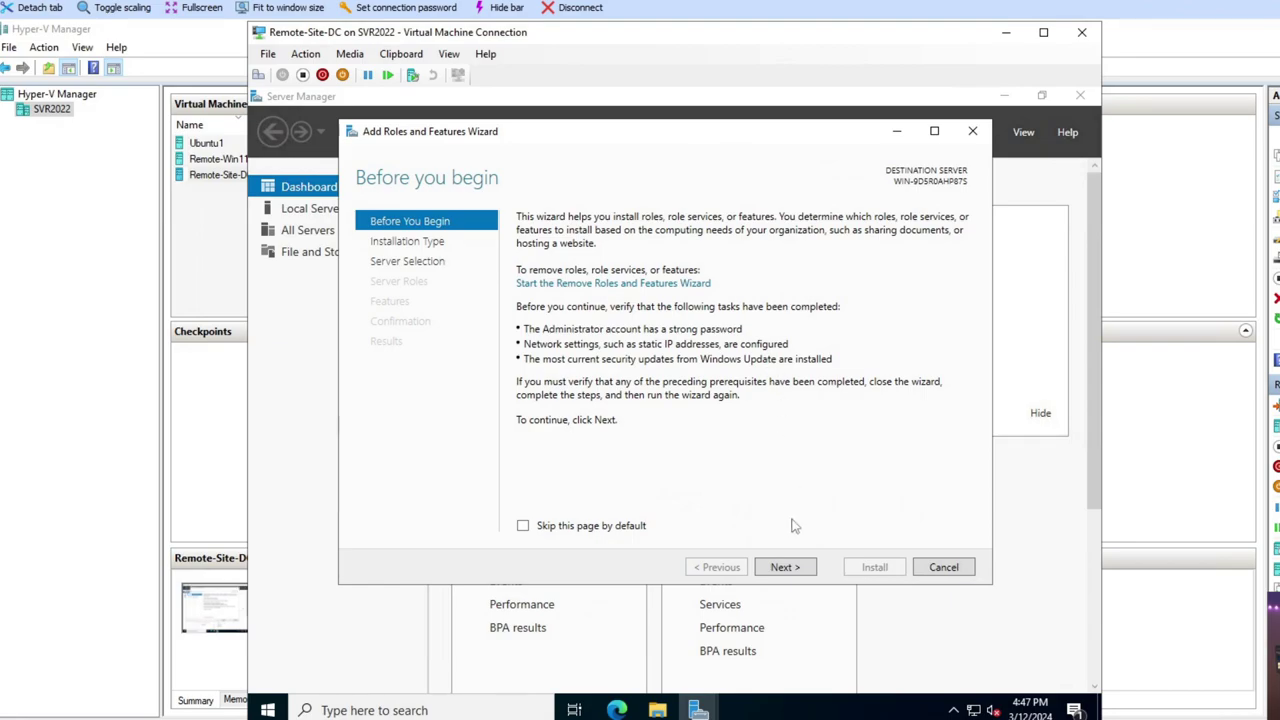
click(801, 567)
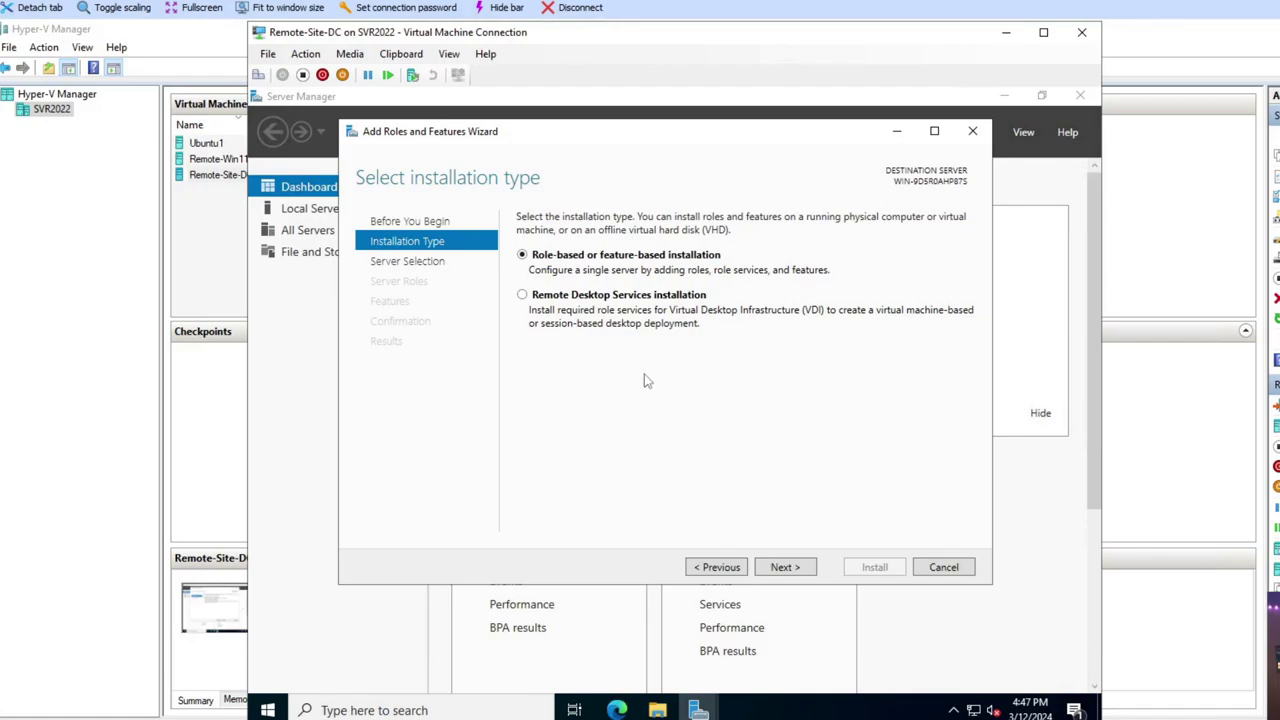
click(783, 567)
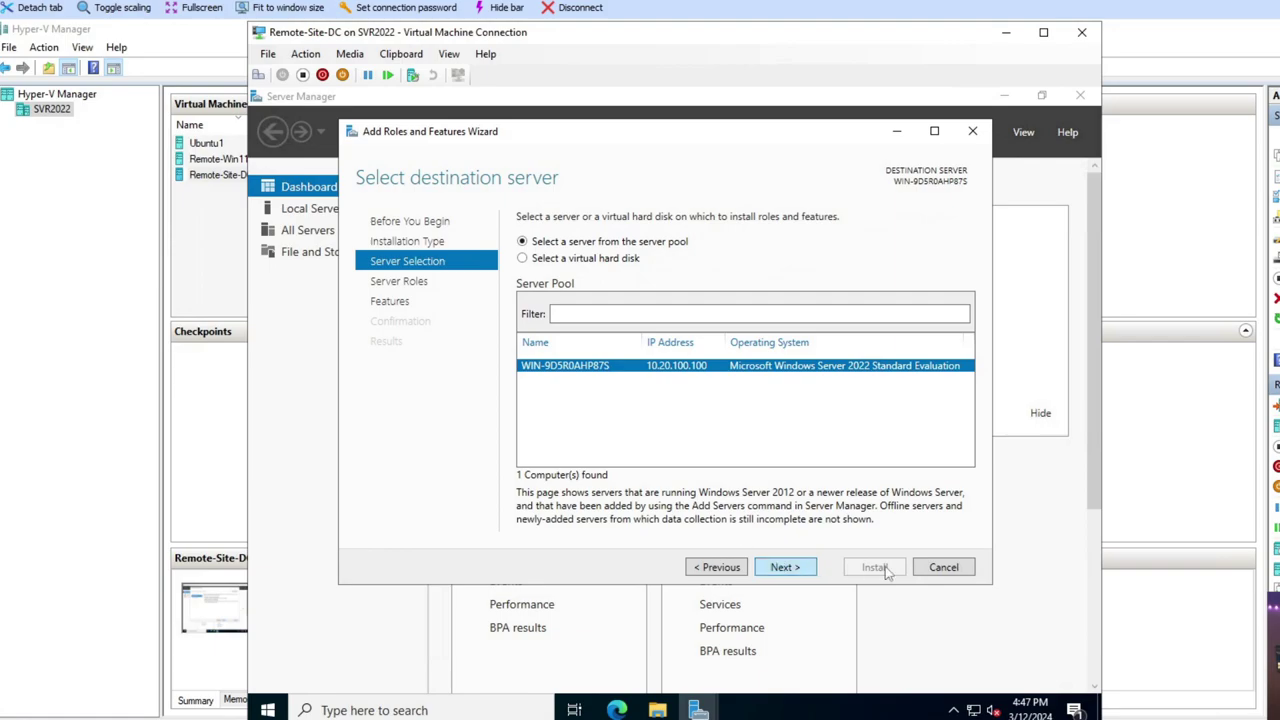
click(941, 568)
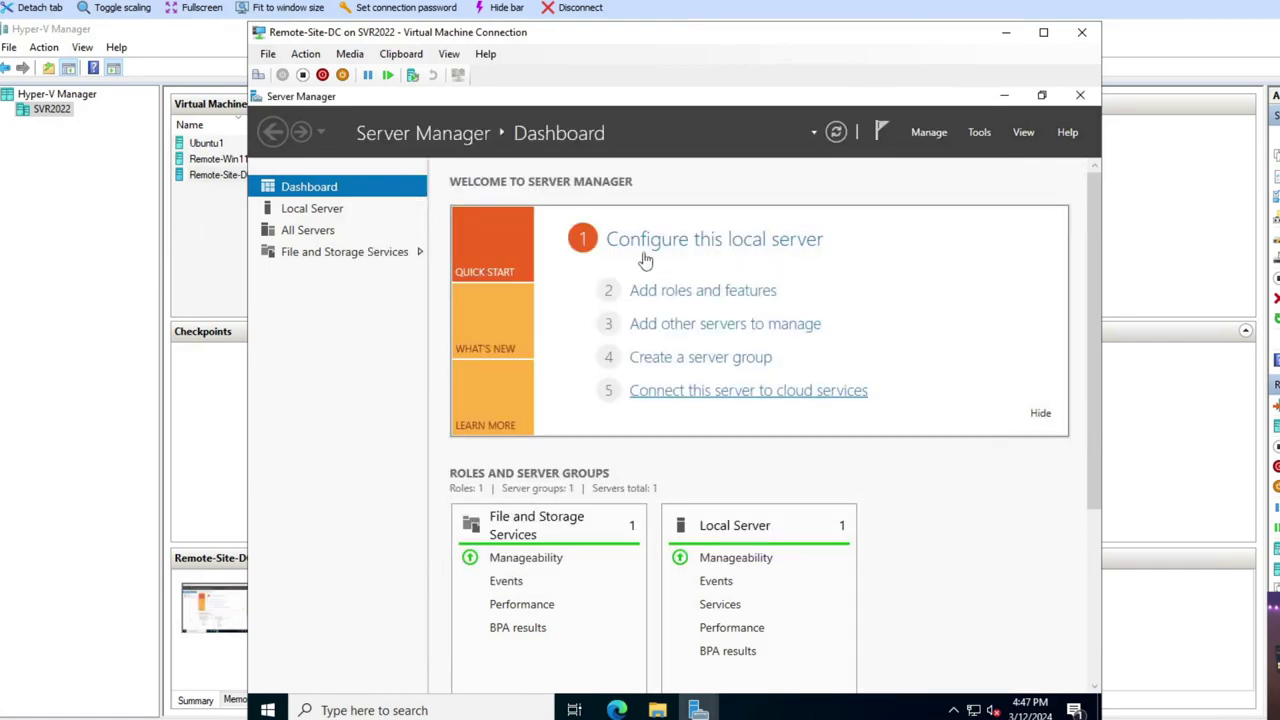
drag(502, 26, 507, 37)
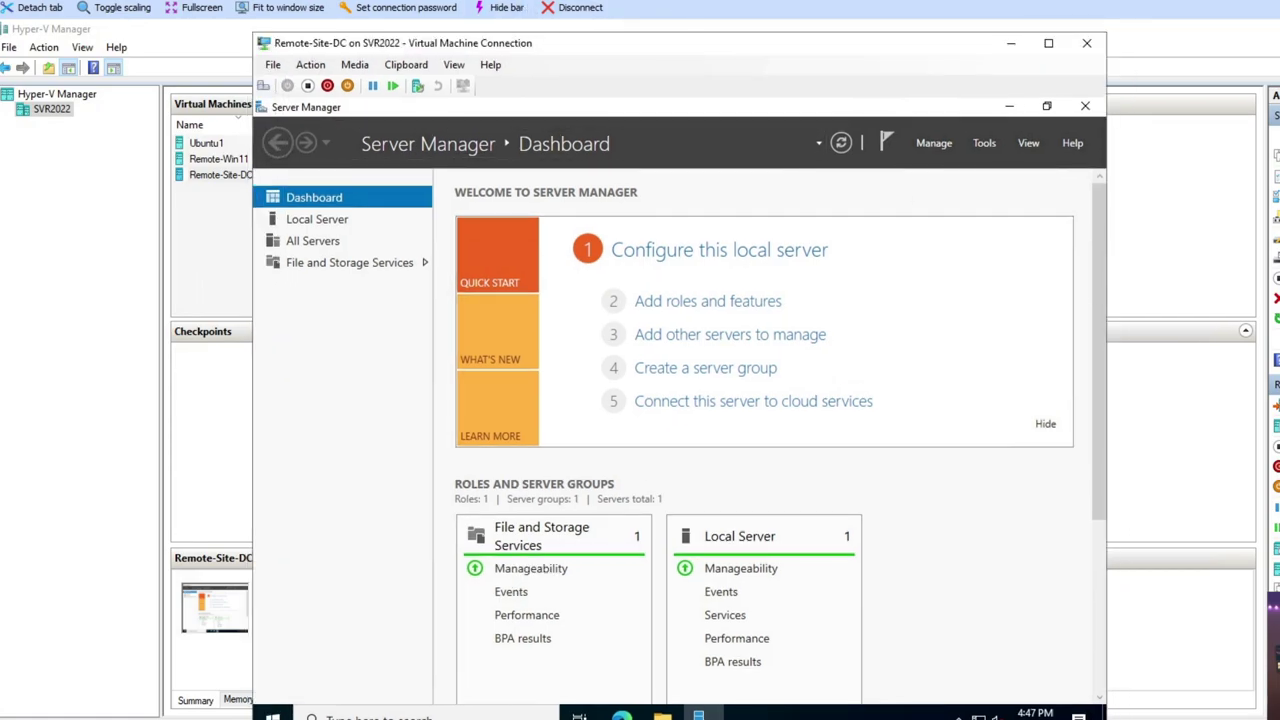
- Change the computer name to RSDC1 in Local Server's System Properties and accept the restart notice
click(330, 219)
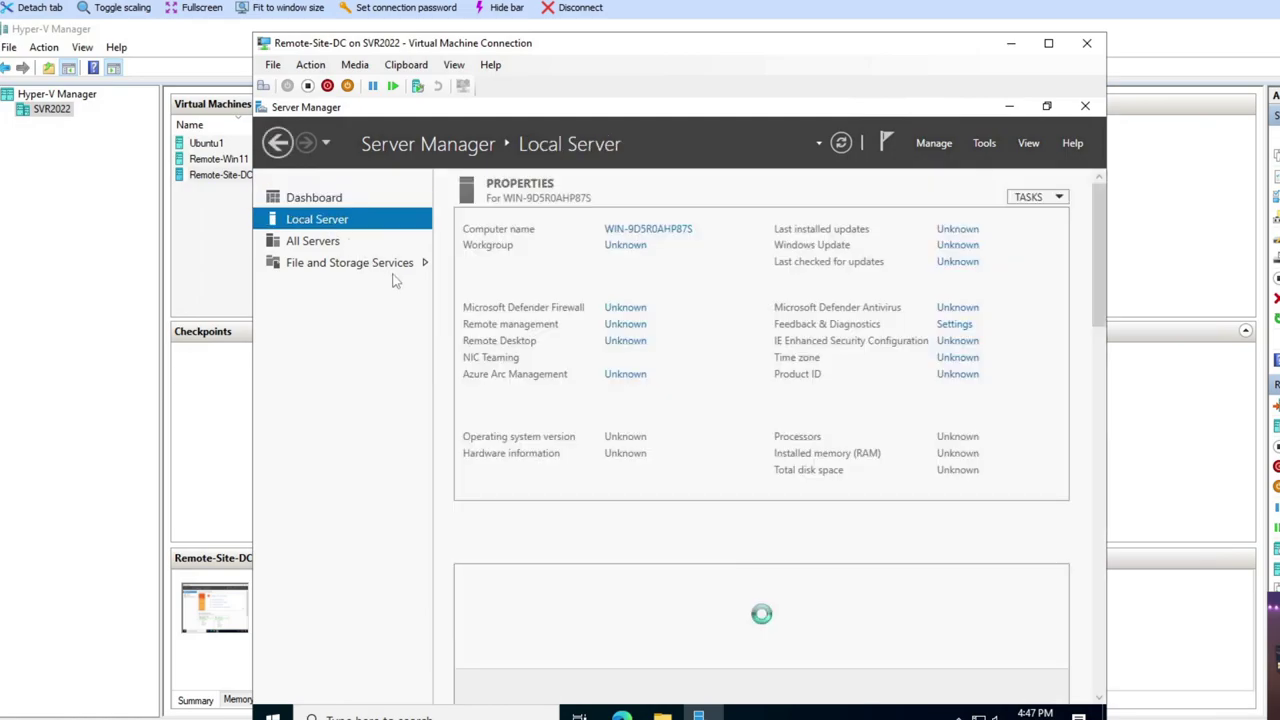
click(656, 229)
click(603, 366)
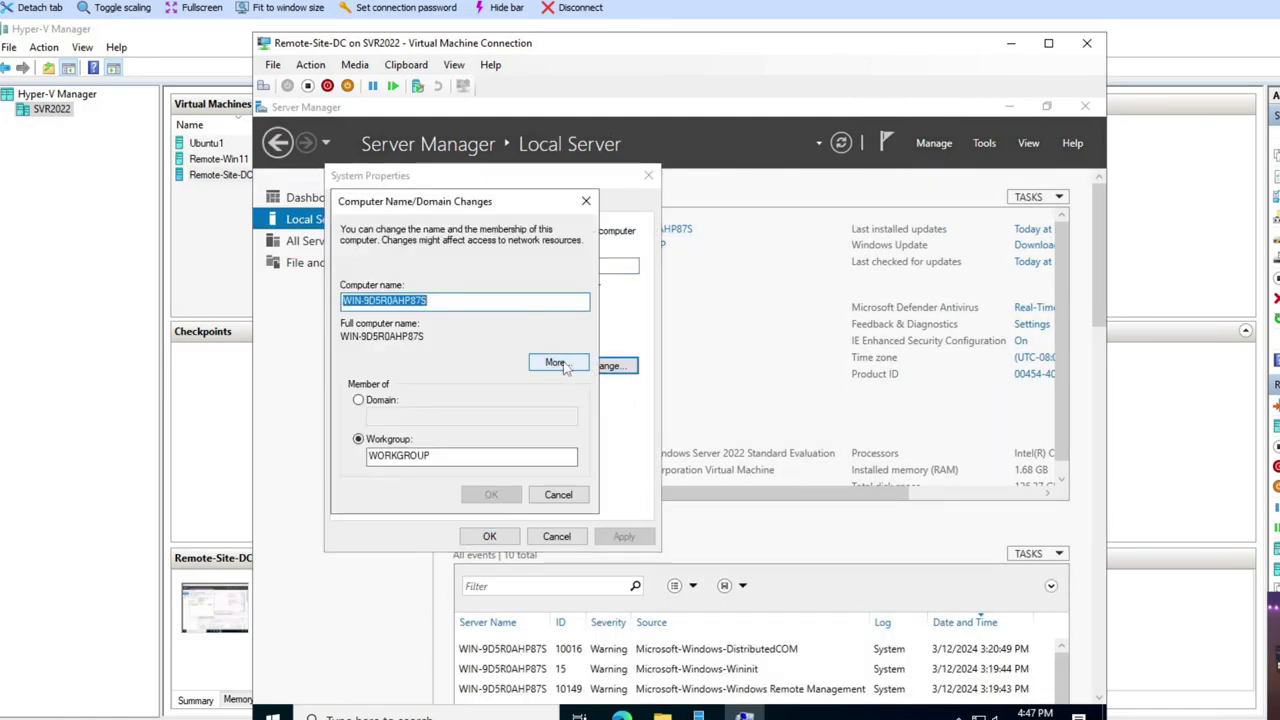
key(BackSpace)
text(RDC1)
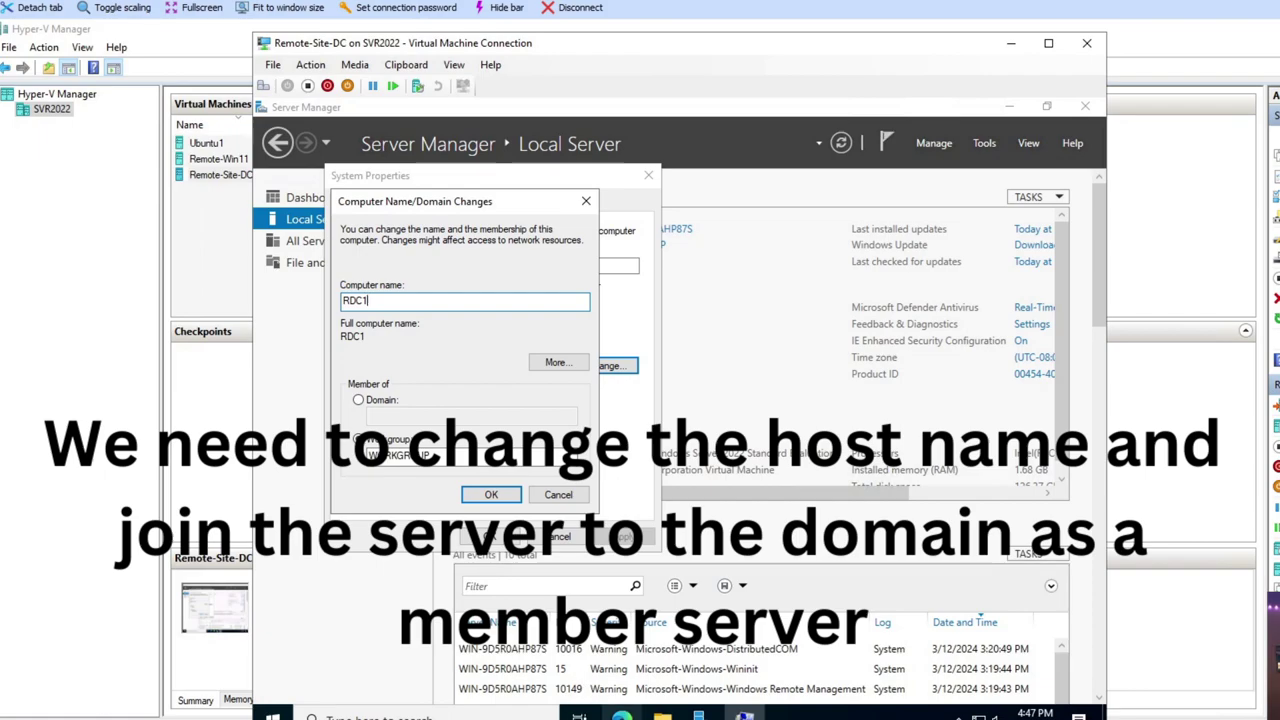
key(alt+Tab)
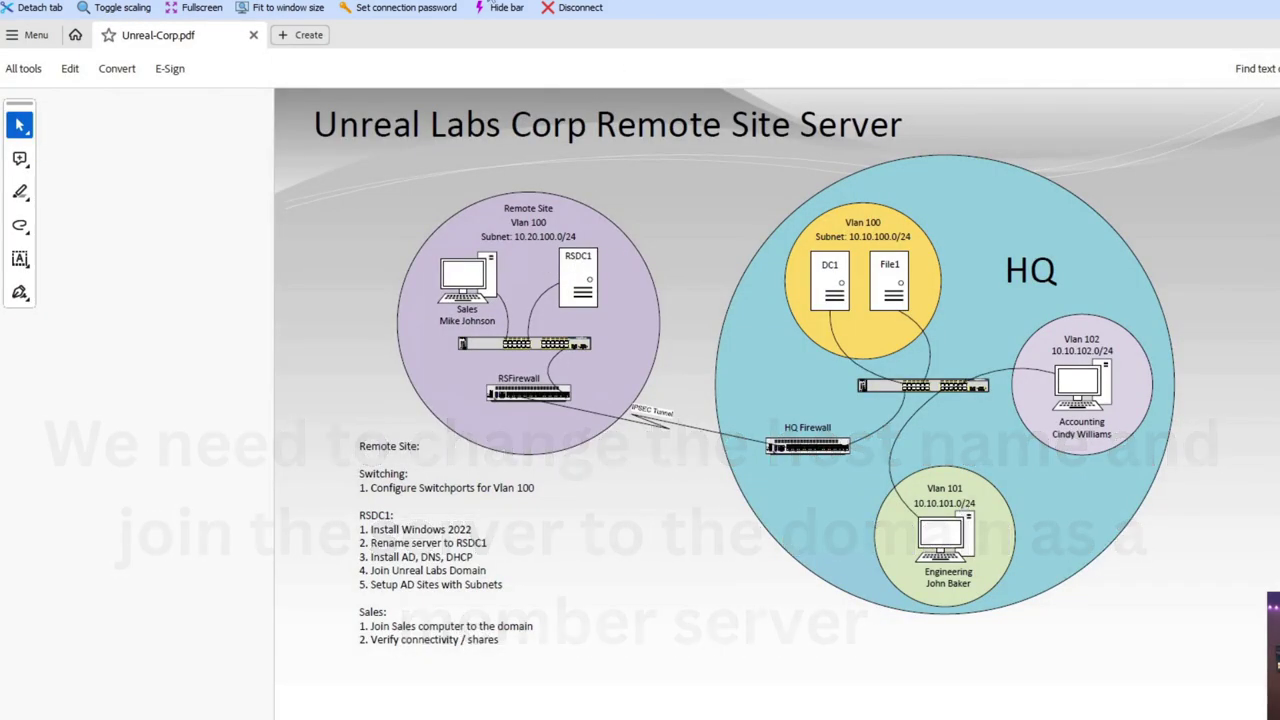
key(alt+Tab)
text(S)
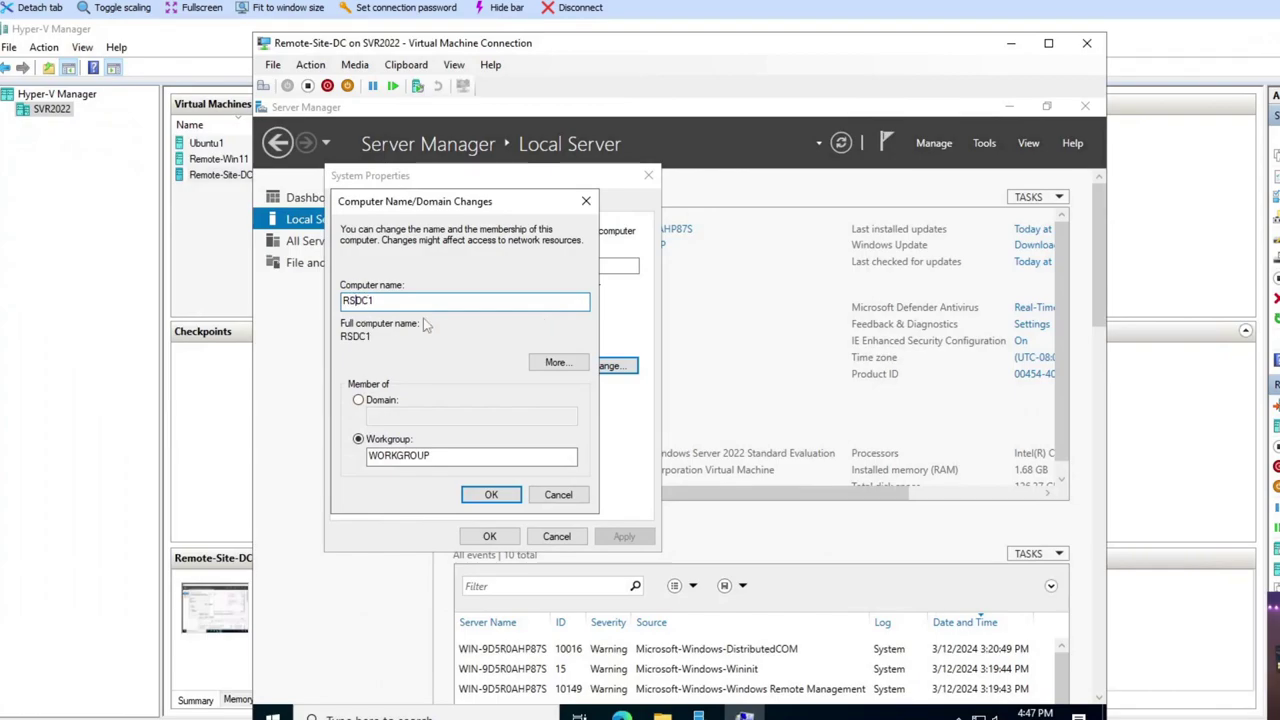
click(507, 497)
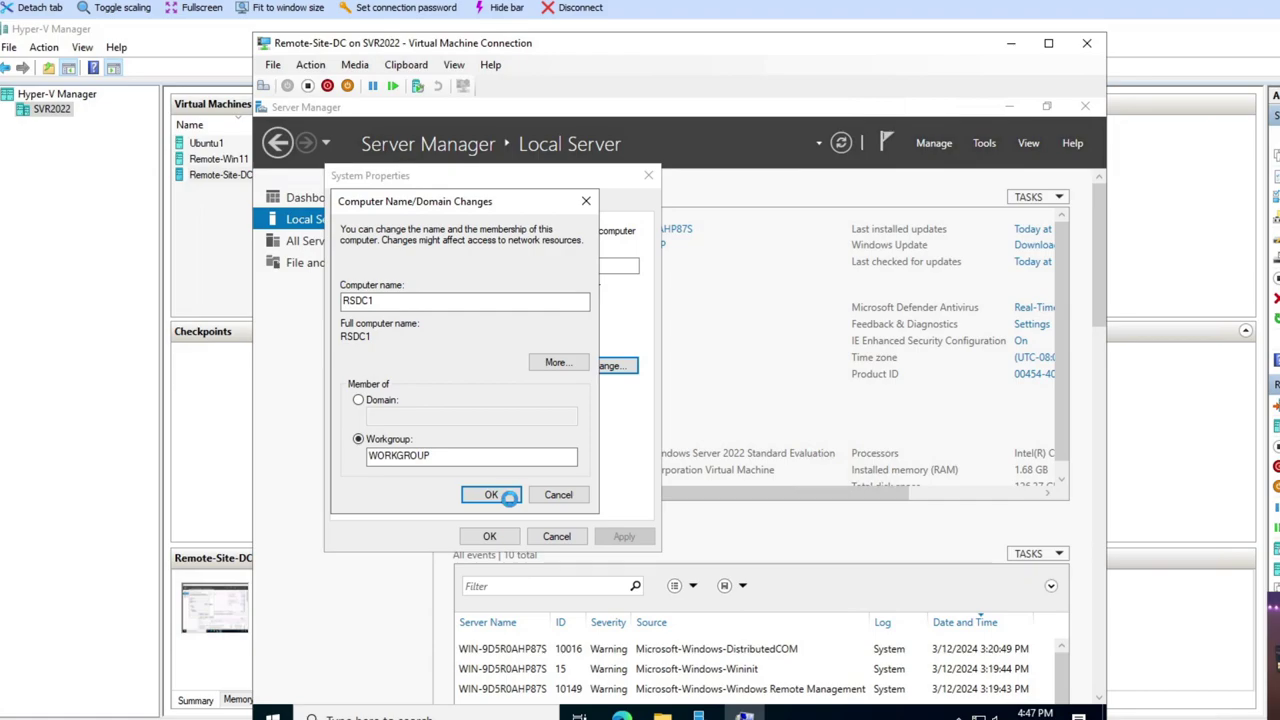
click(781, 432)
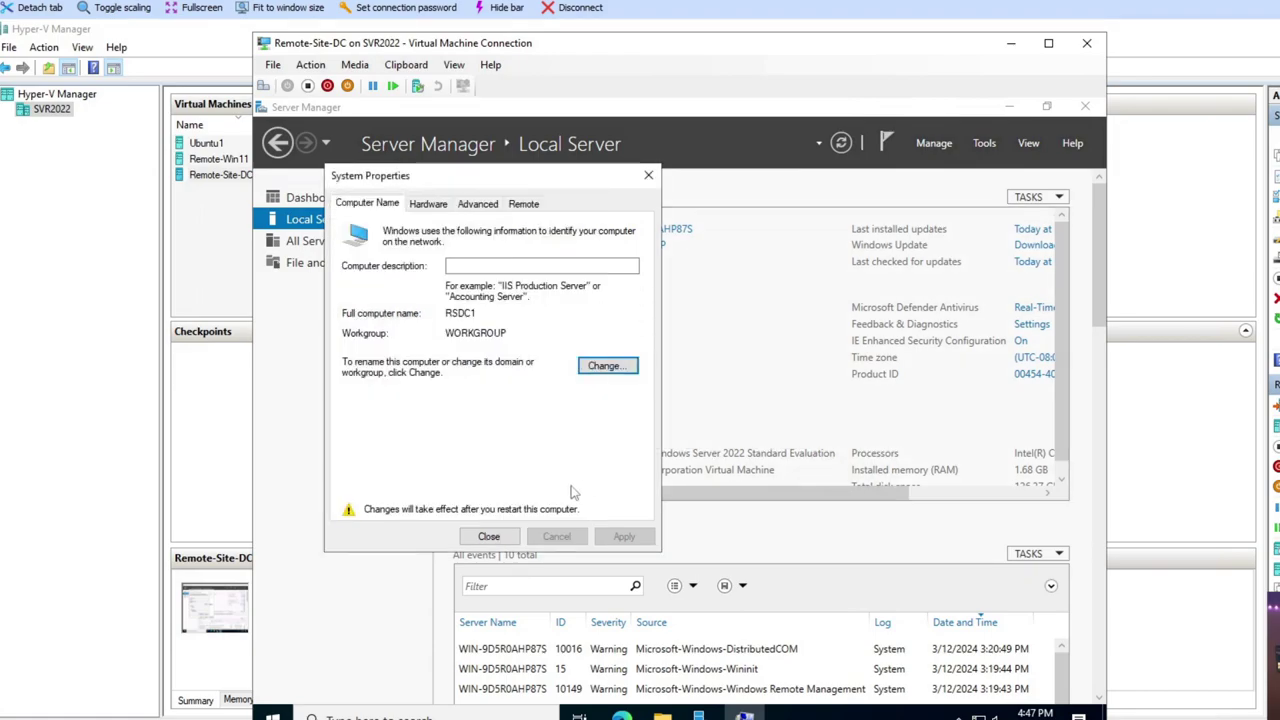
click(489, 536)
- Restart the server now, then unlock the sign-in screen and paste the Administrator password
click(684, 430)
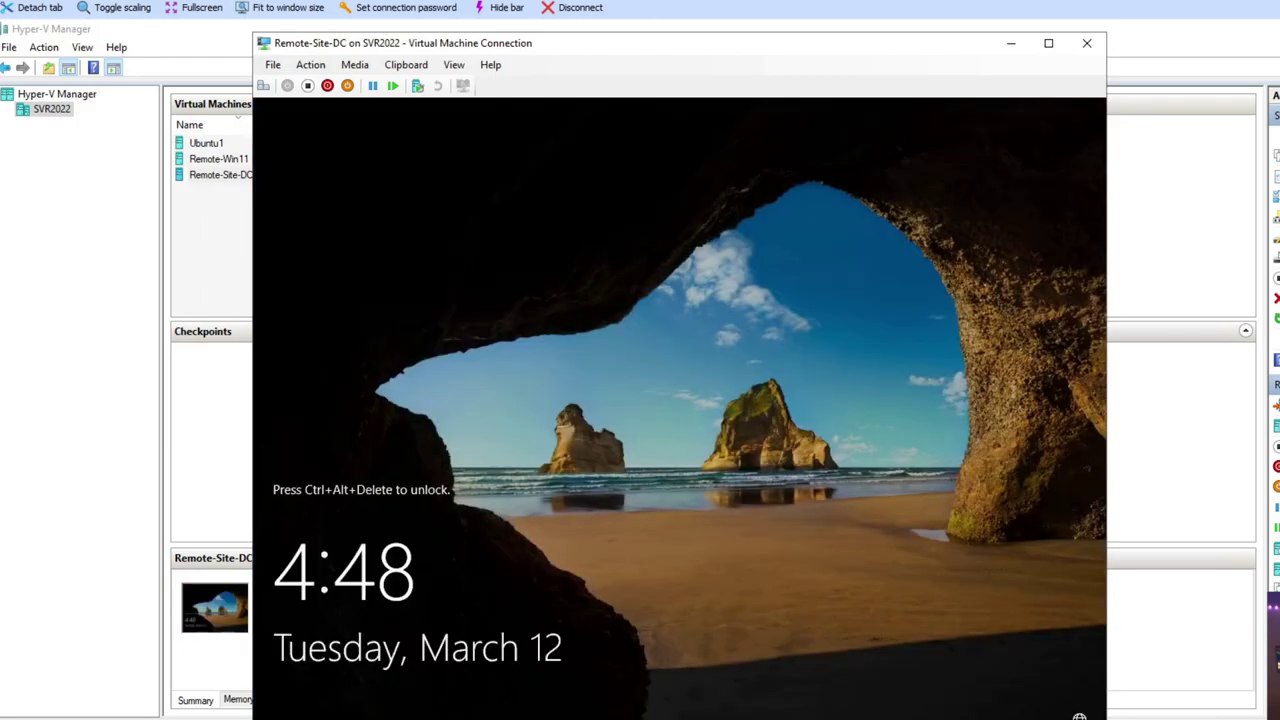
click(263, 85)
key(ctrl+v)
- Sign in, close the Azure Arc pop-up, and start Add Roles and Features from Manage
key(Return)
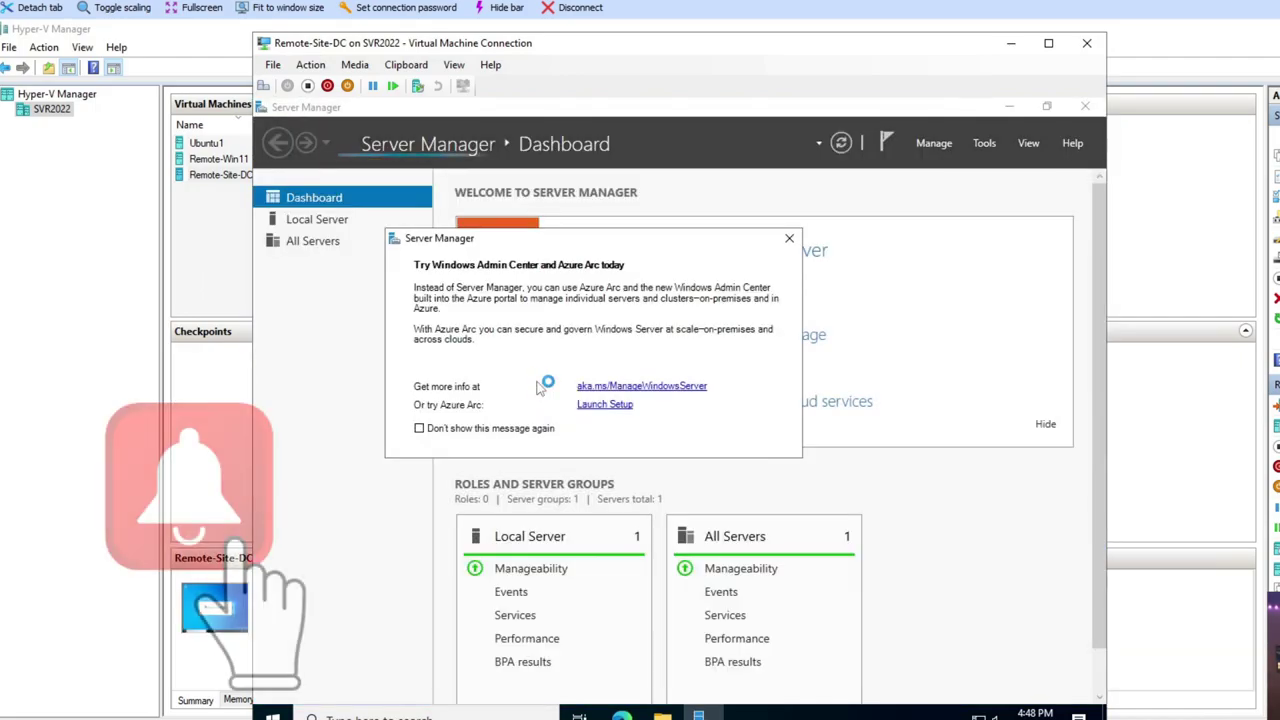
click(789, 240)
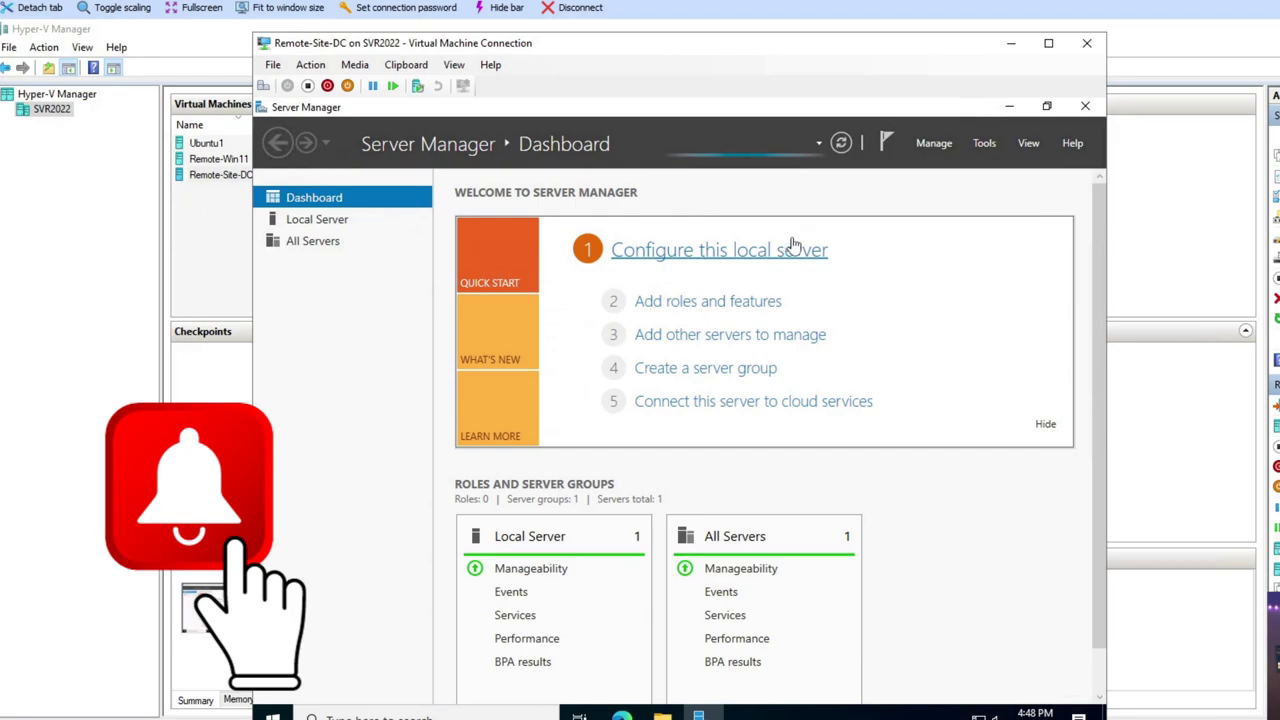
click(932, 143)
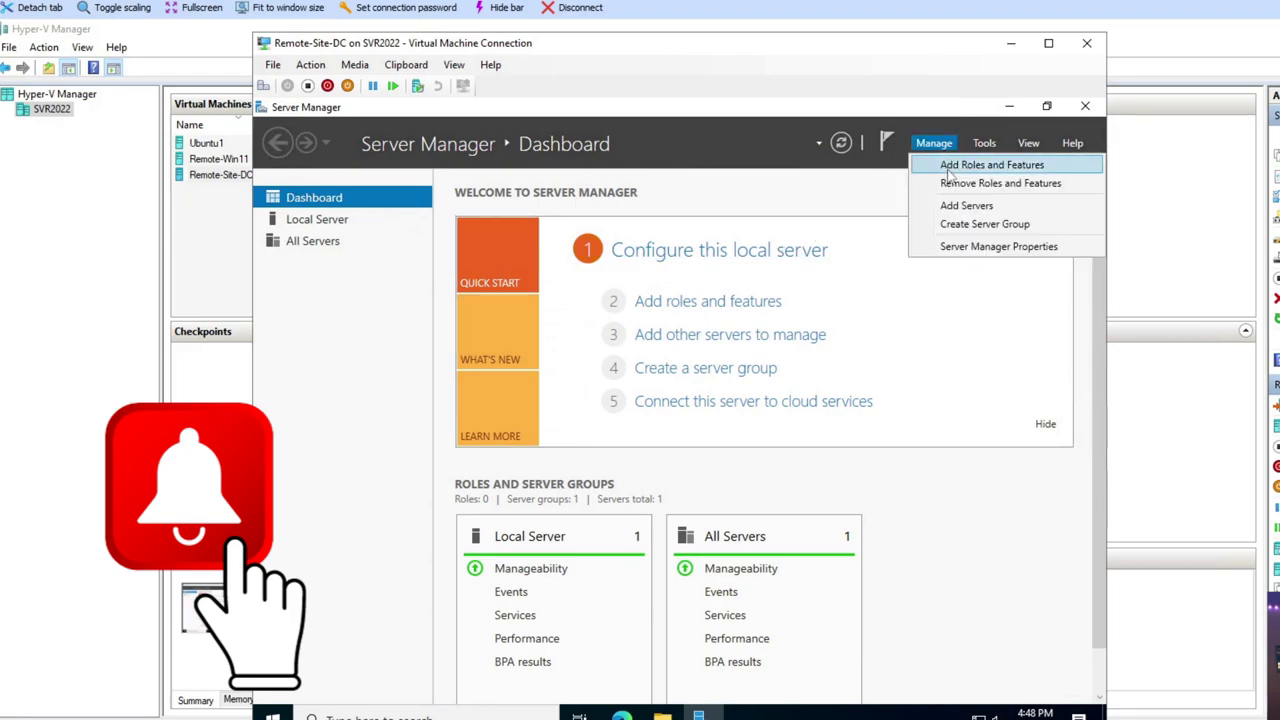
click(999, 167)
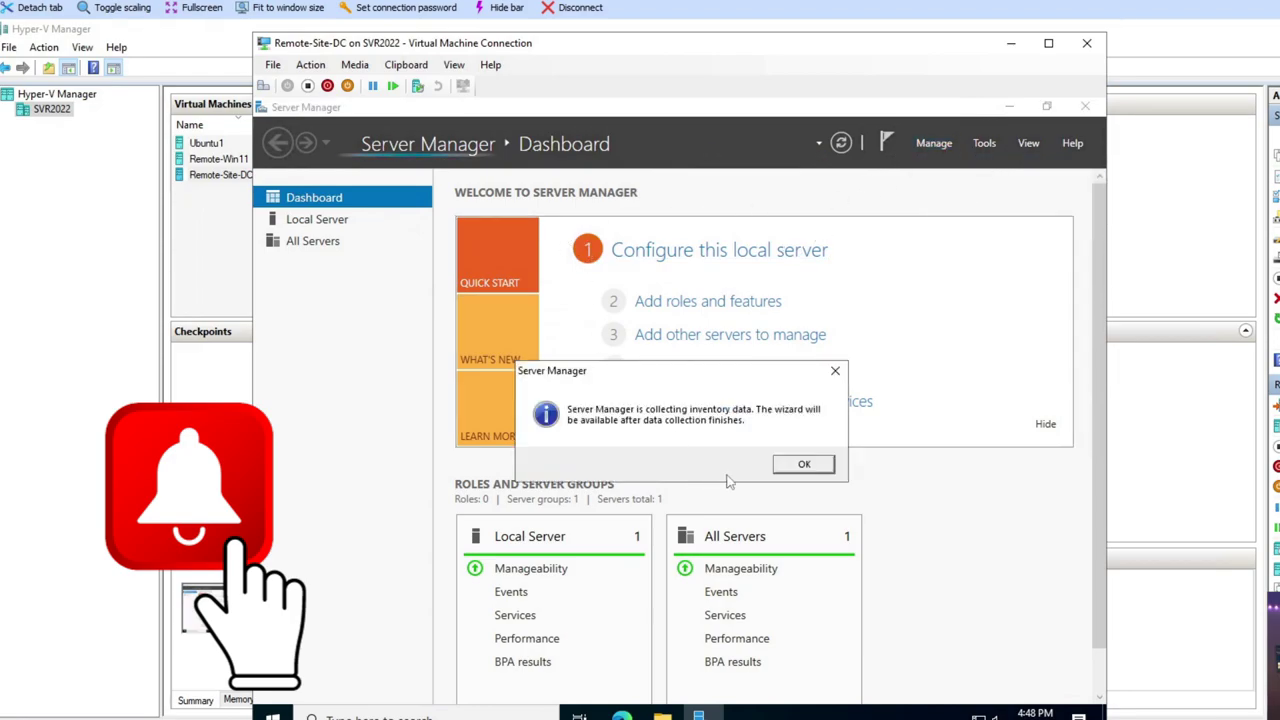
click(804, 464)
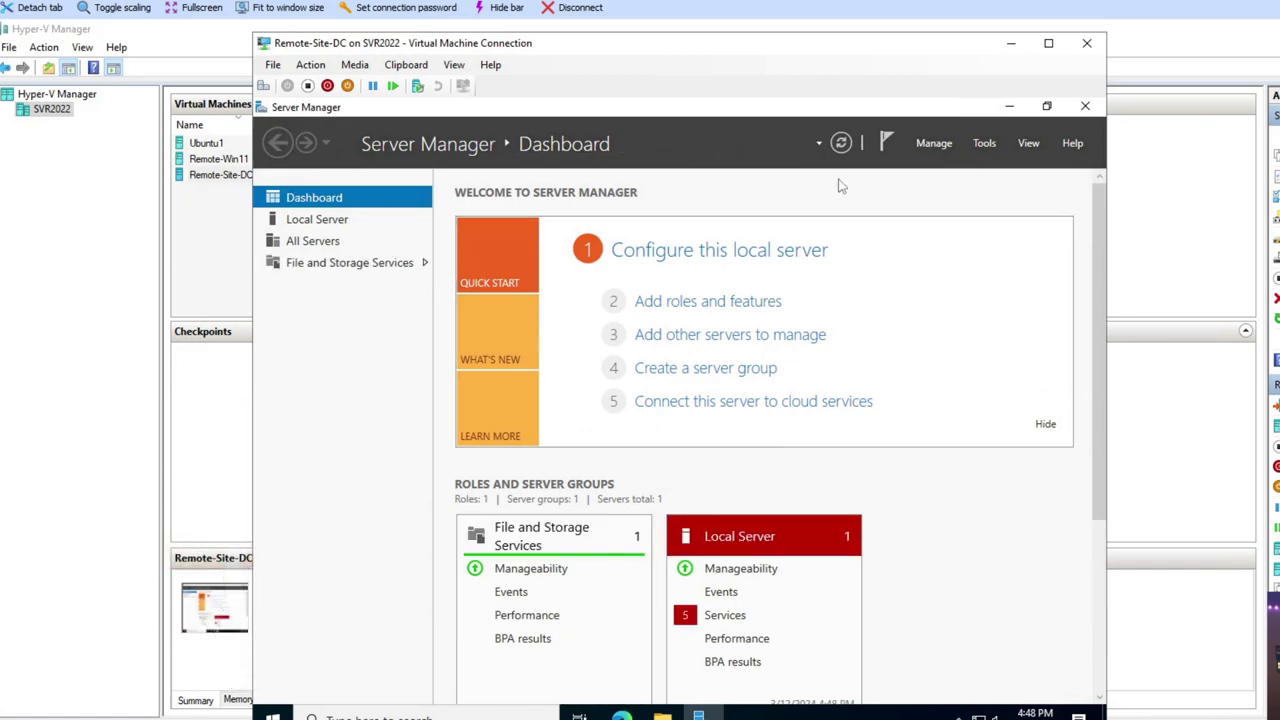
click(934, 143)
- Target RSDC1 with role-based installation and select Active Directory Domain Services with its tools
click(945, 163)
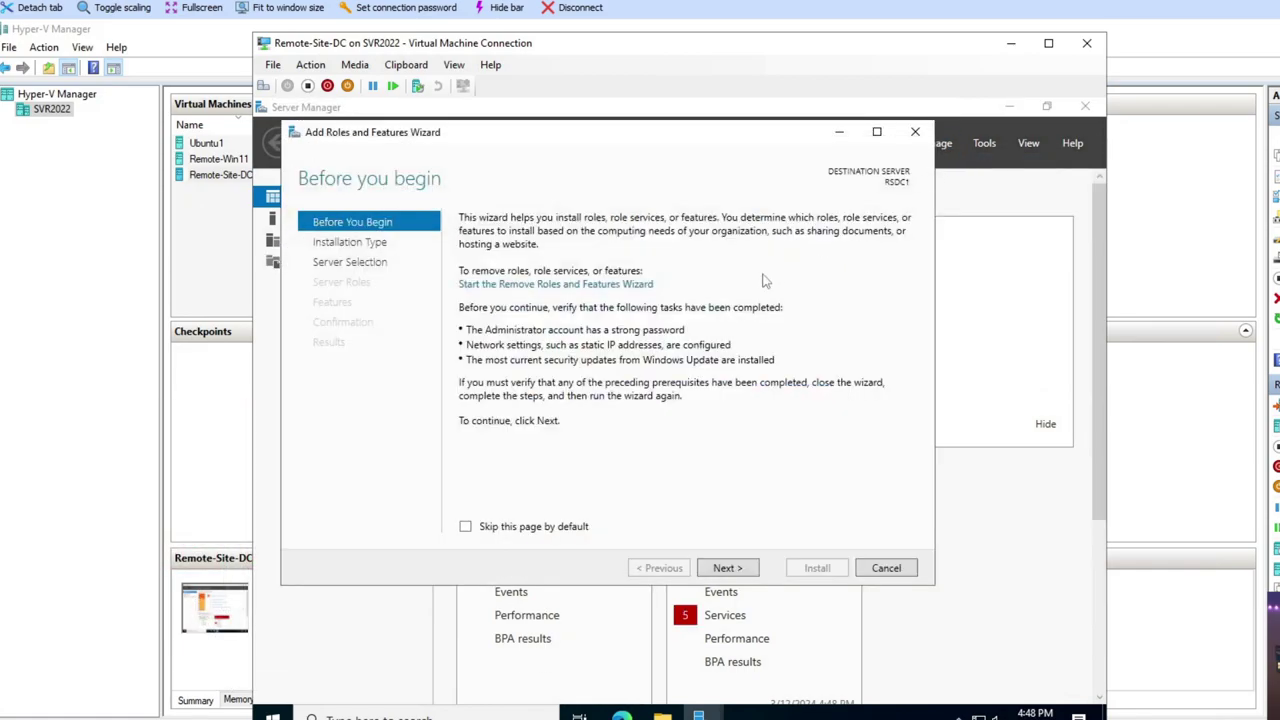
click(720, 568)
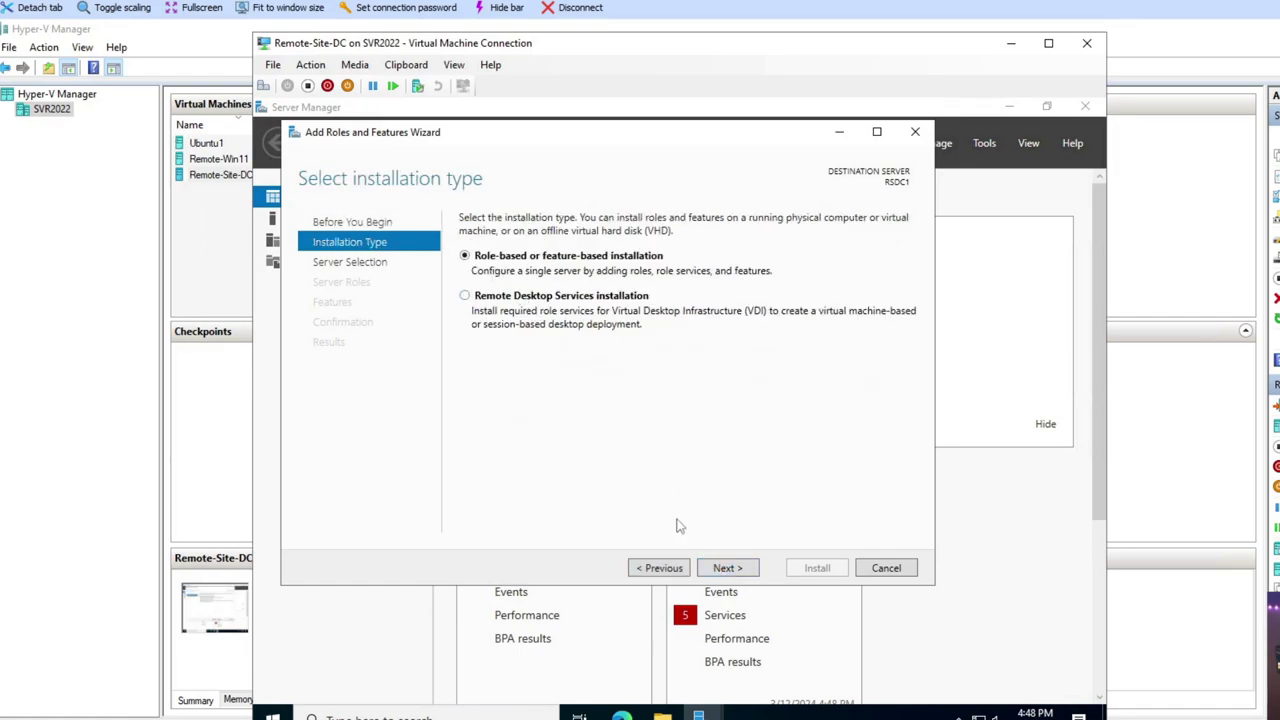
click(727, 568)
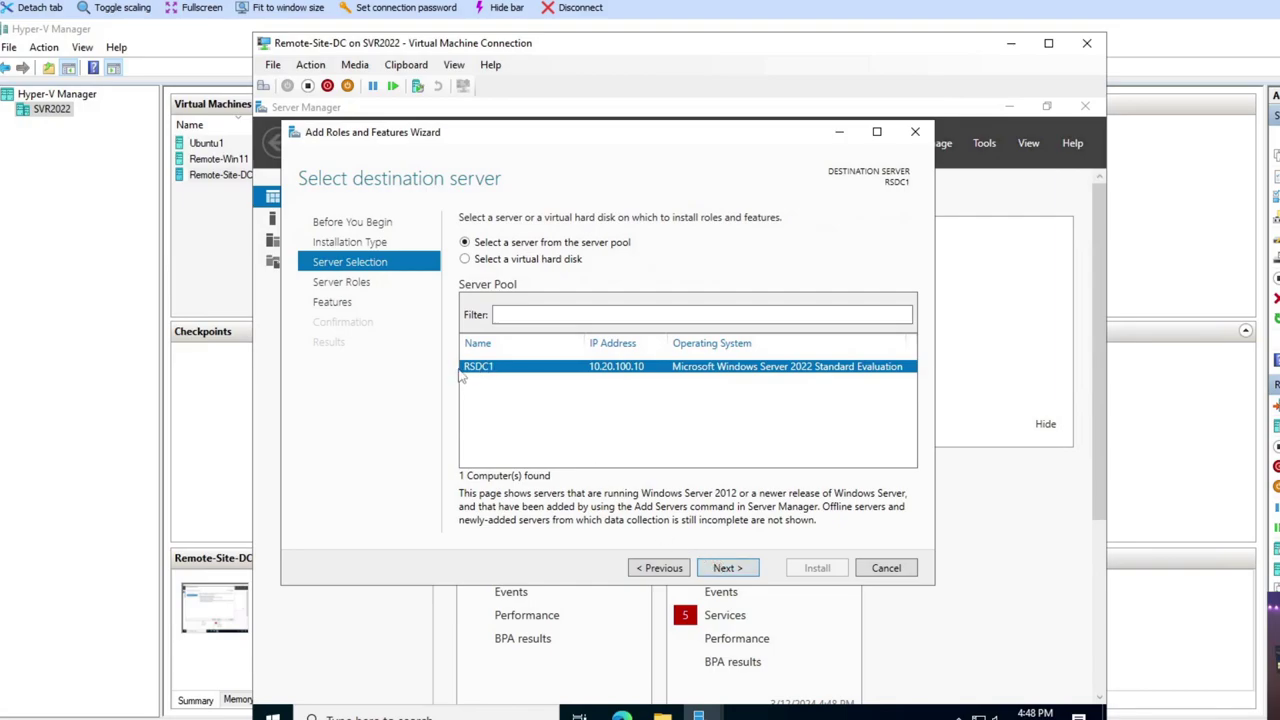
click(722, 568)
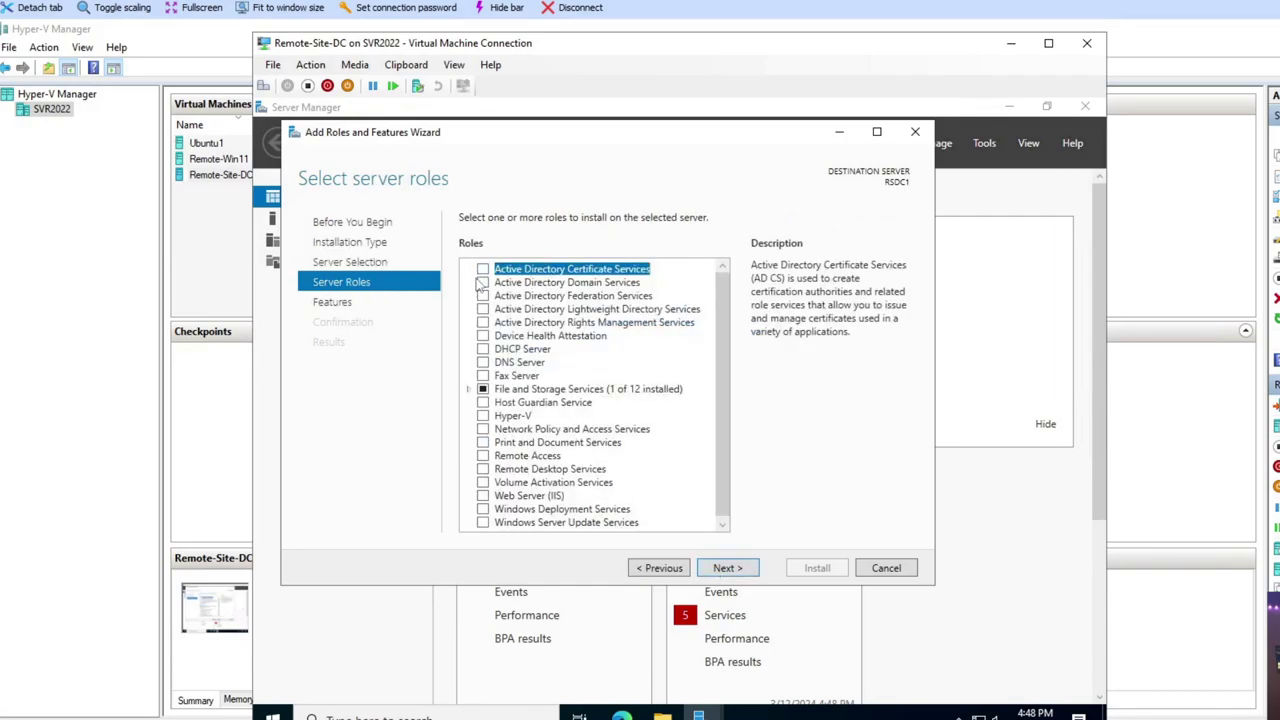
click(483, 283)
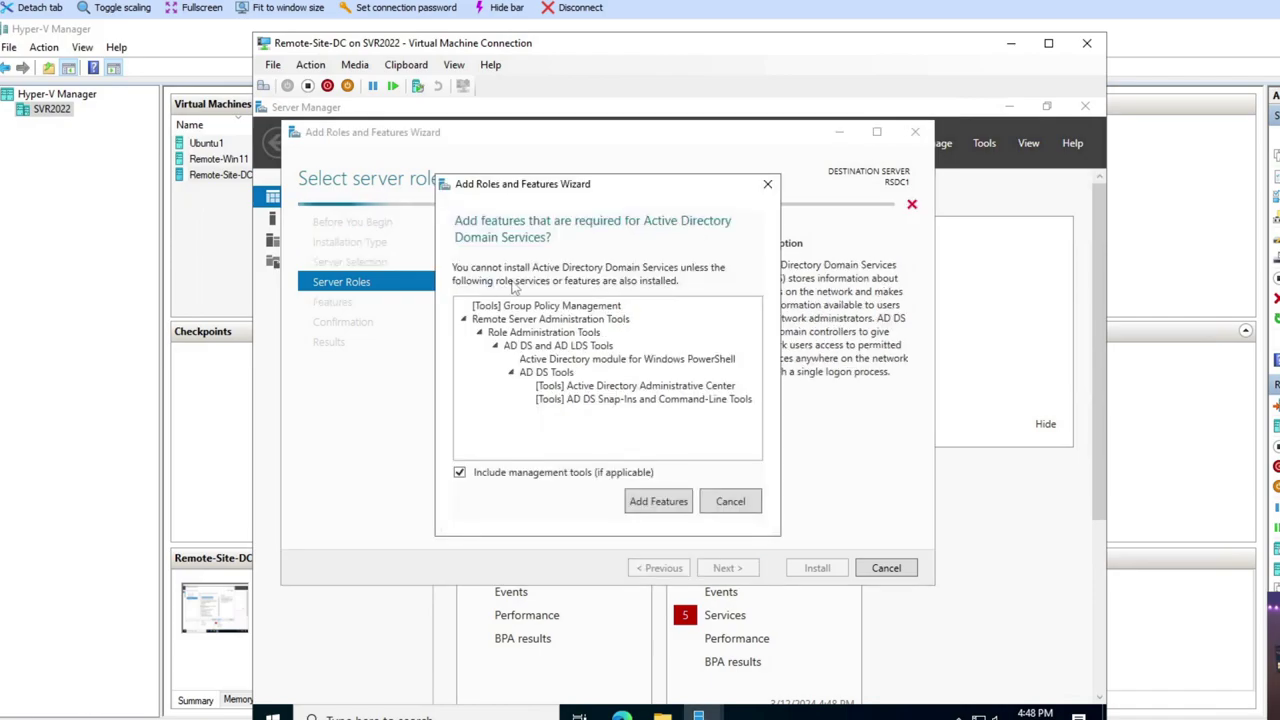
click(716, 503)
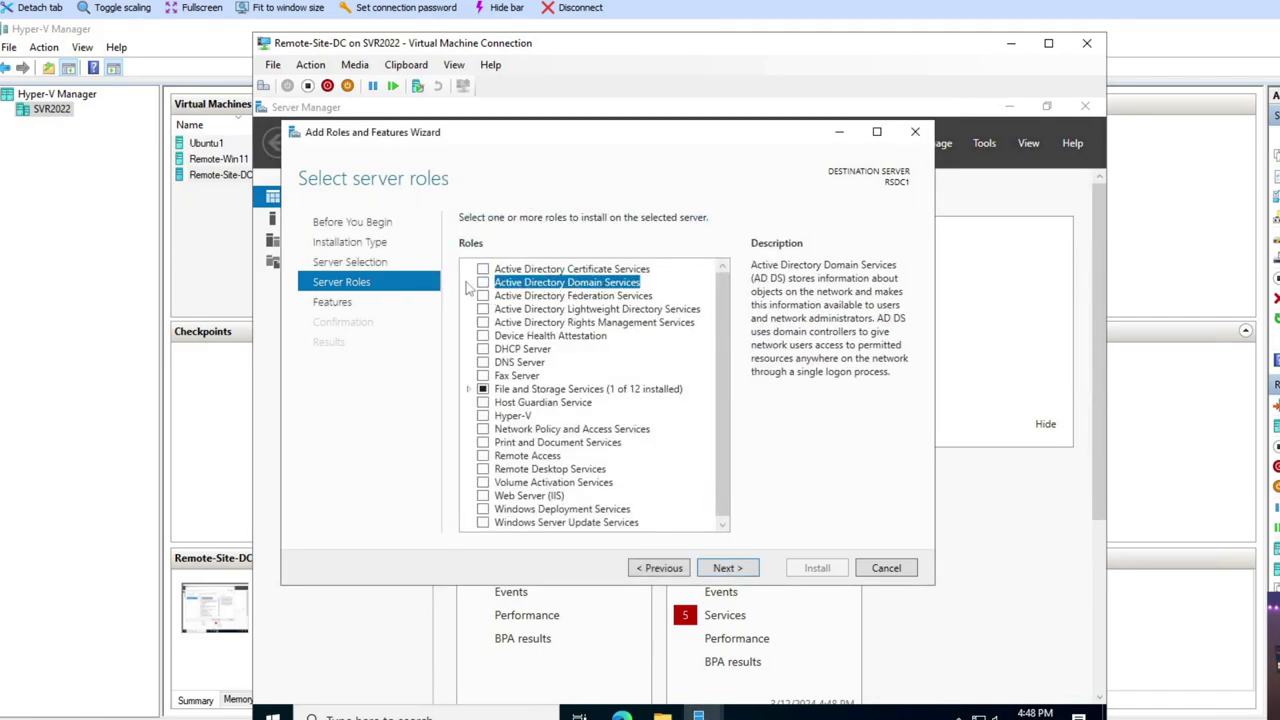
click(483, 283)
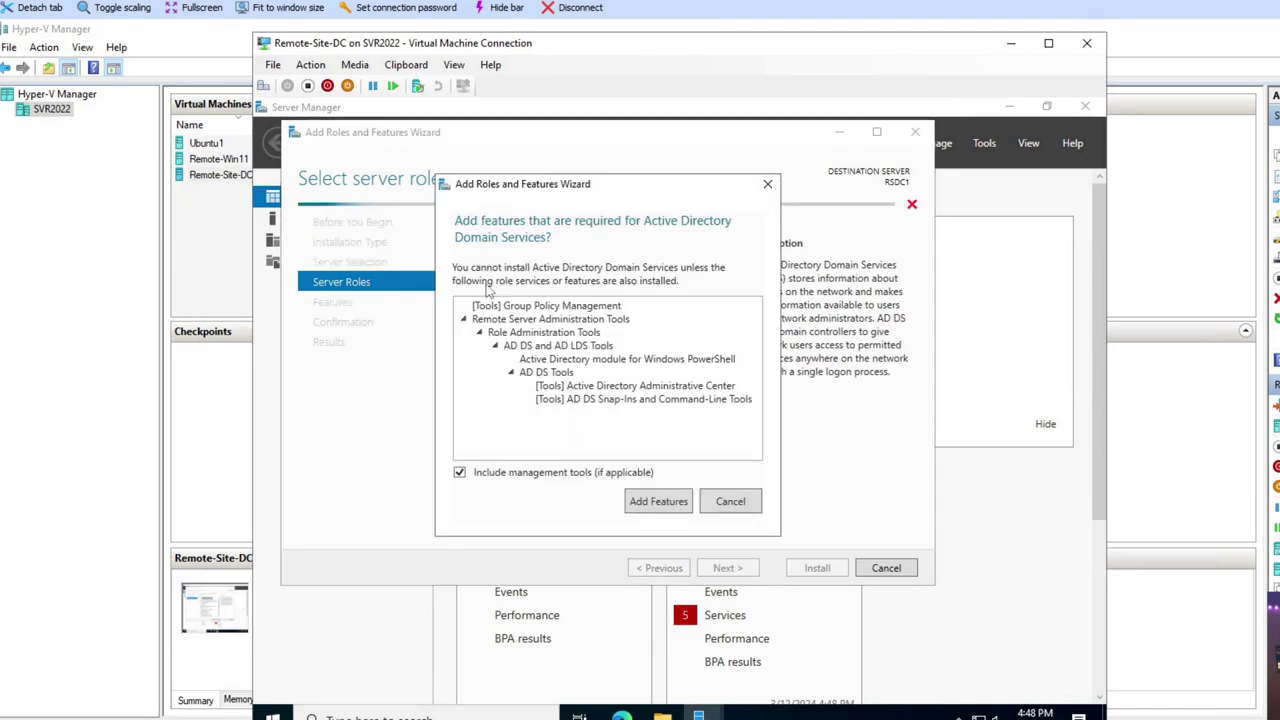
click(645, 504)
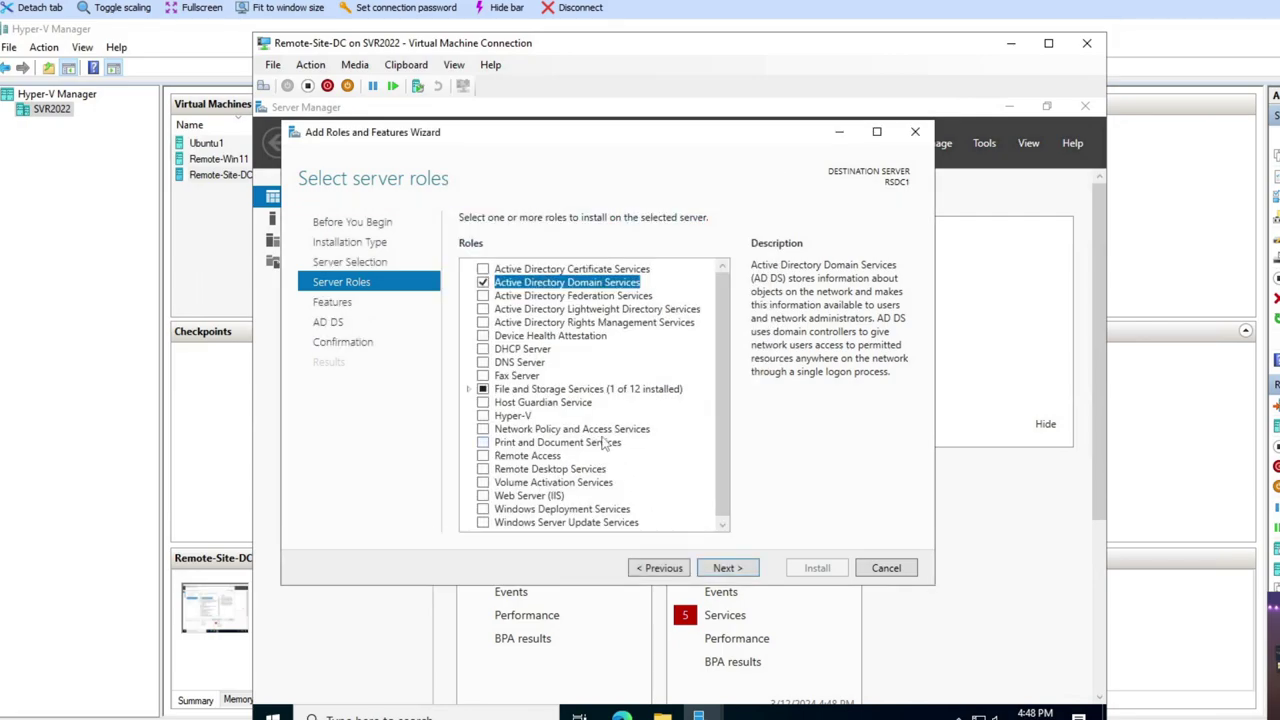
- Add the DNS Server role with its tools and advance to the confirmation page
click(493, 365)
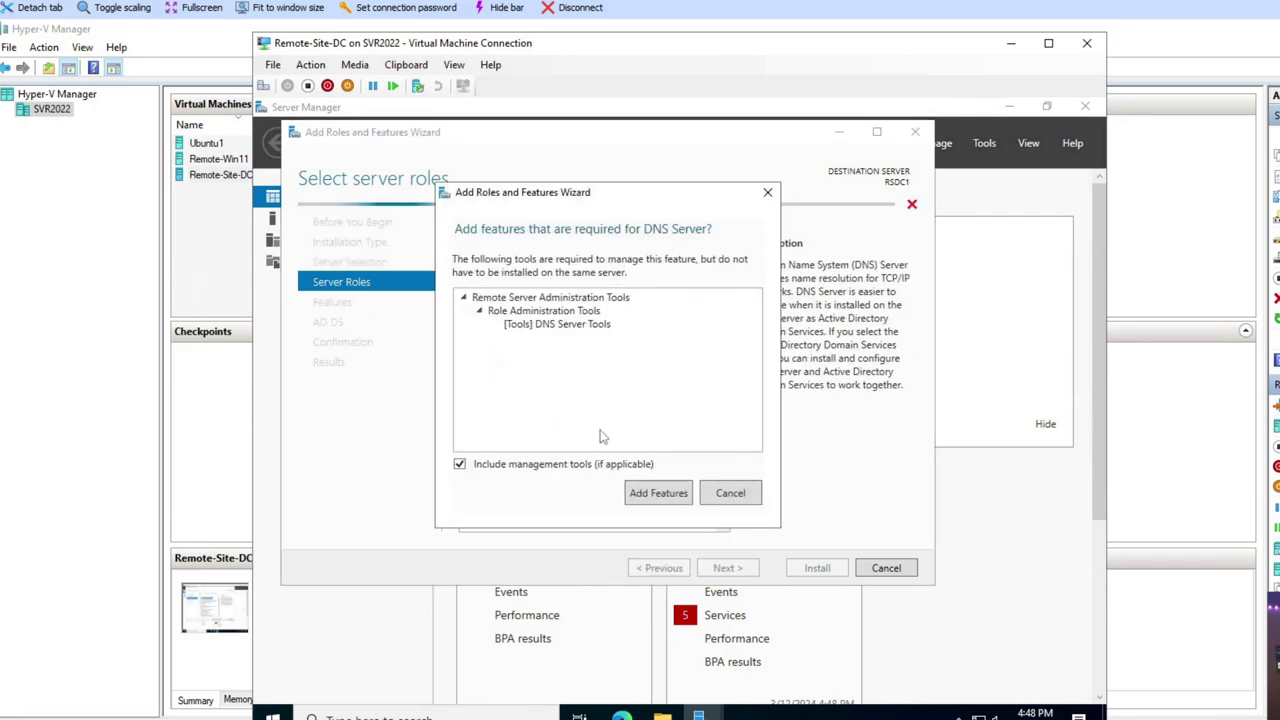
click(642, 492)
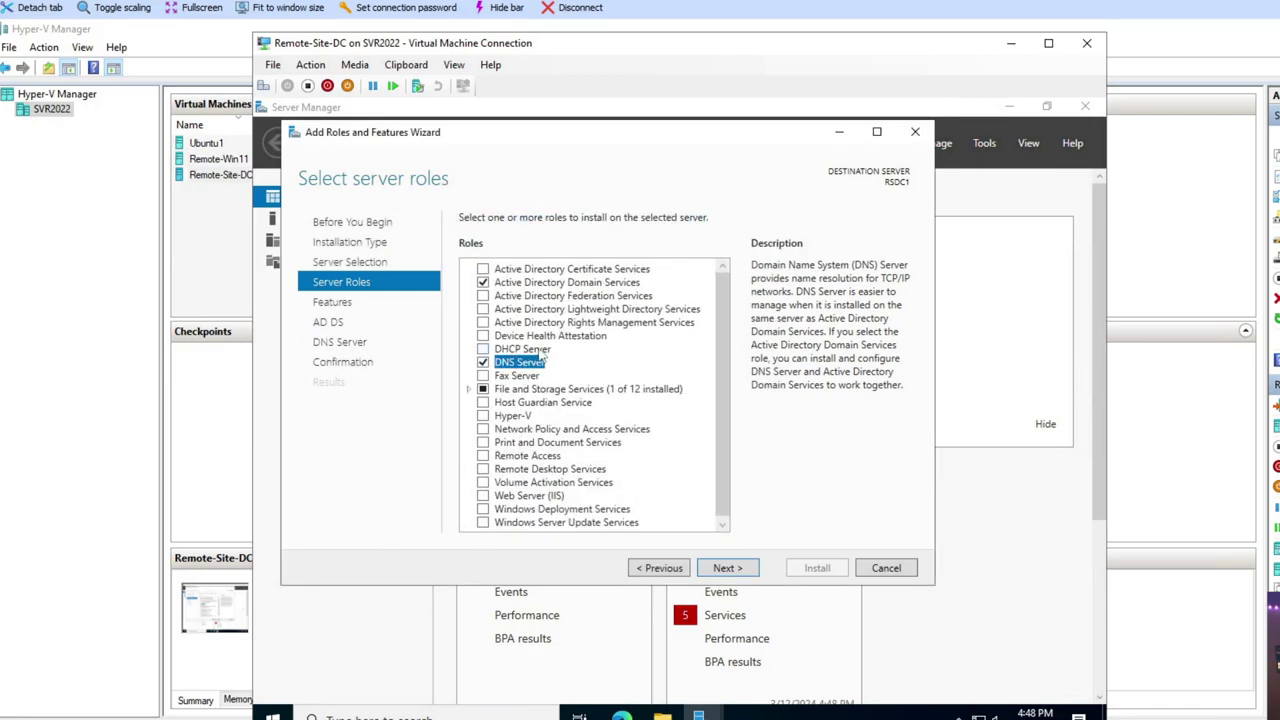
click(730, 570)
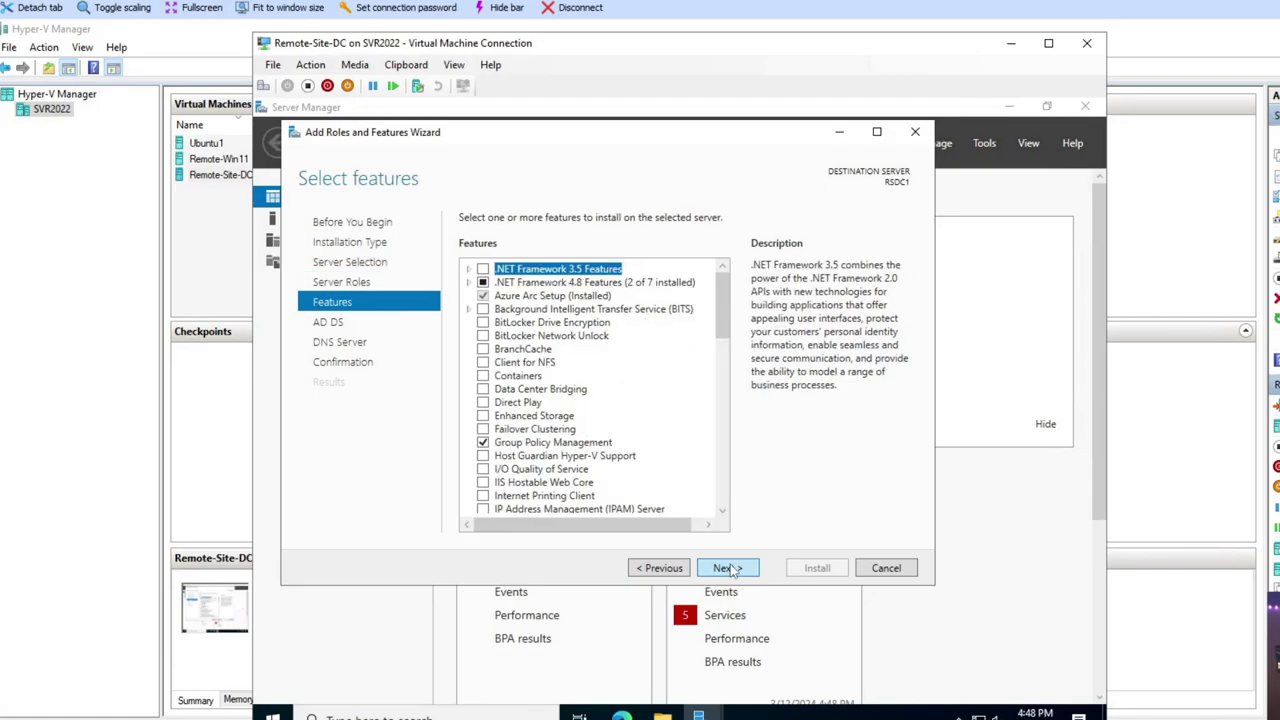
click(731, 570)
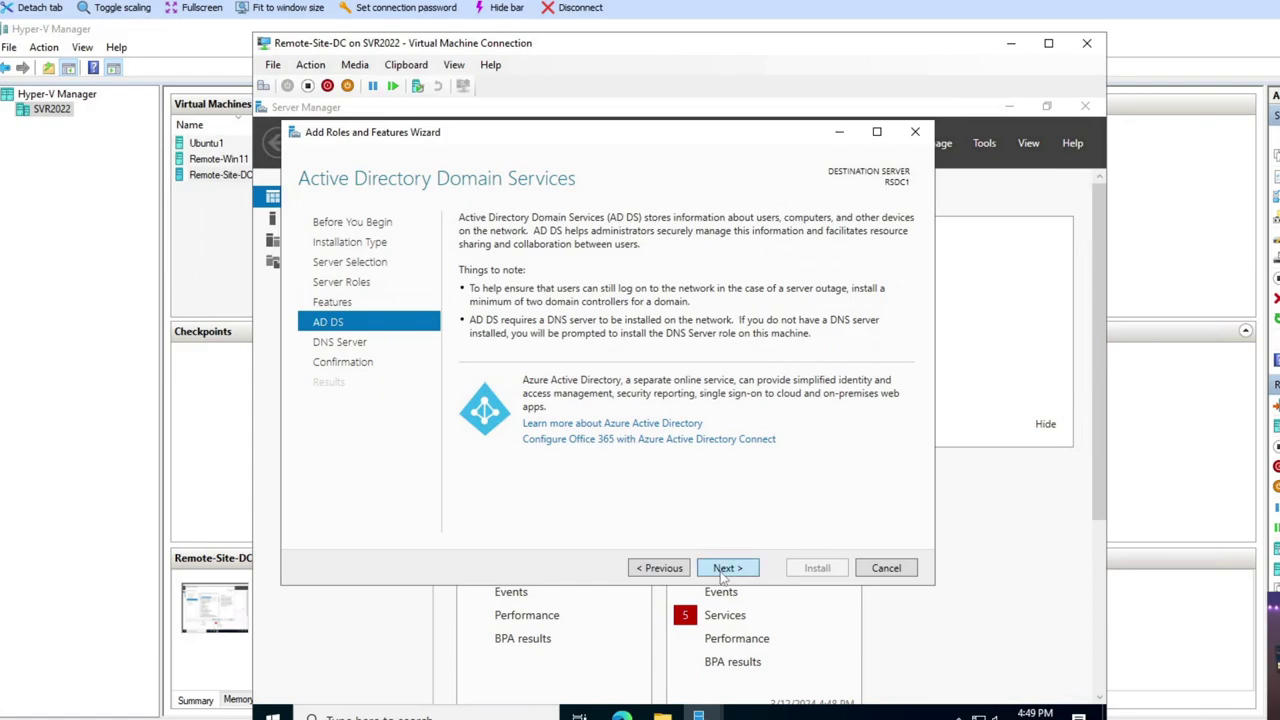
click(722, 572)
click(724, 571)
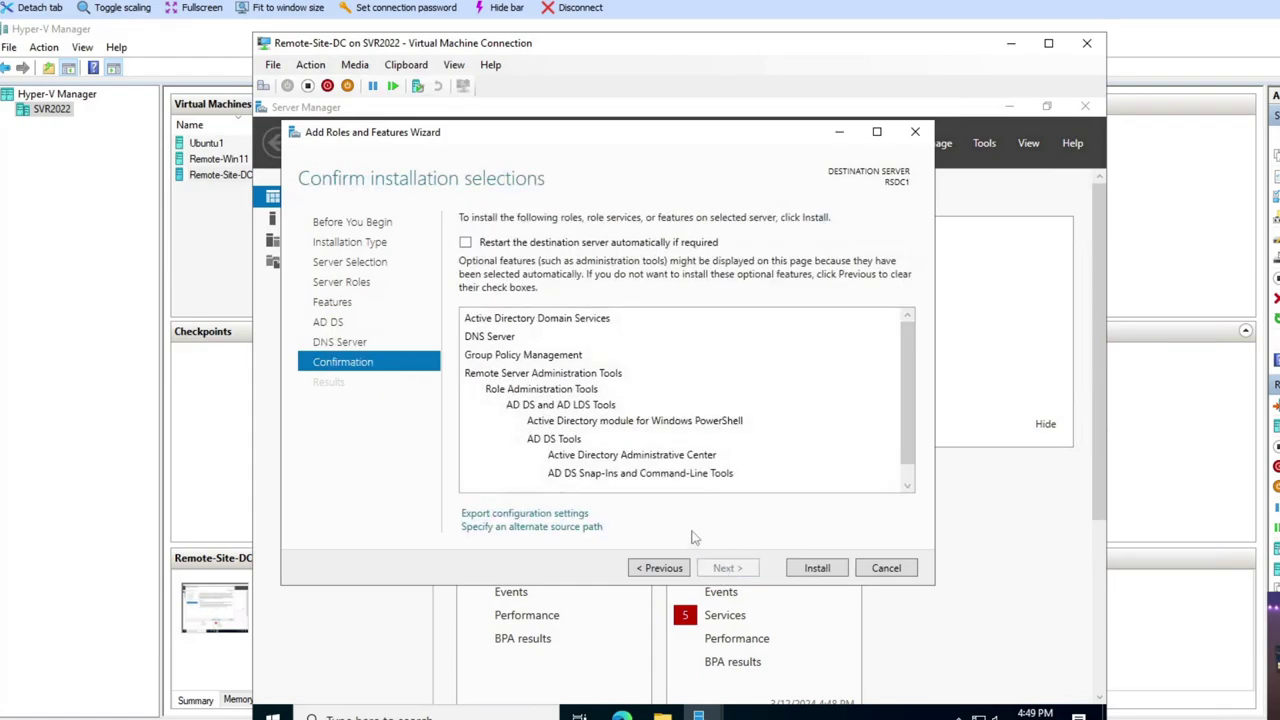
- Install AD DS, DNS Server and Group Policy Management on RSDC1
click(815, 568)
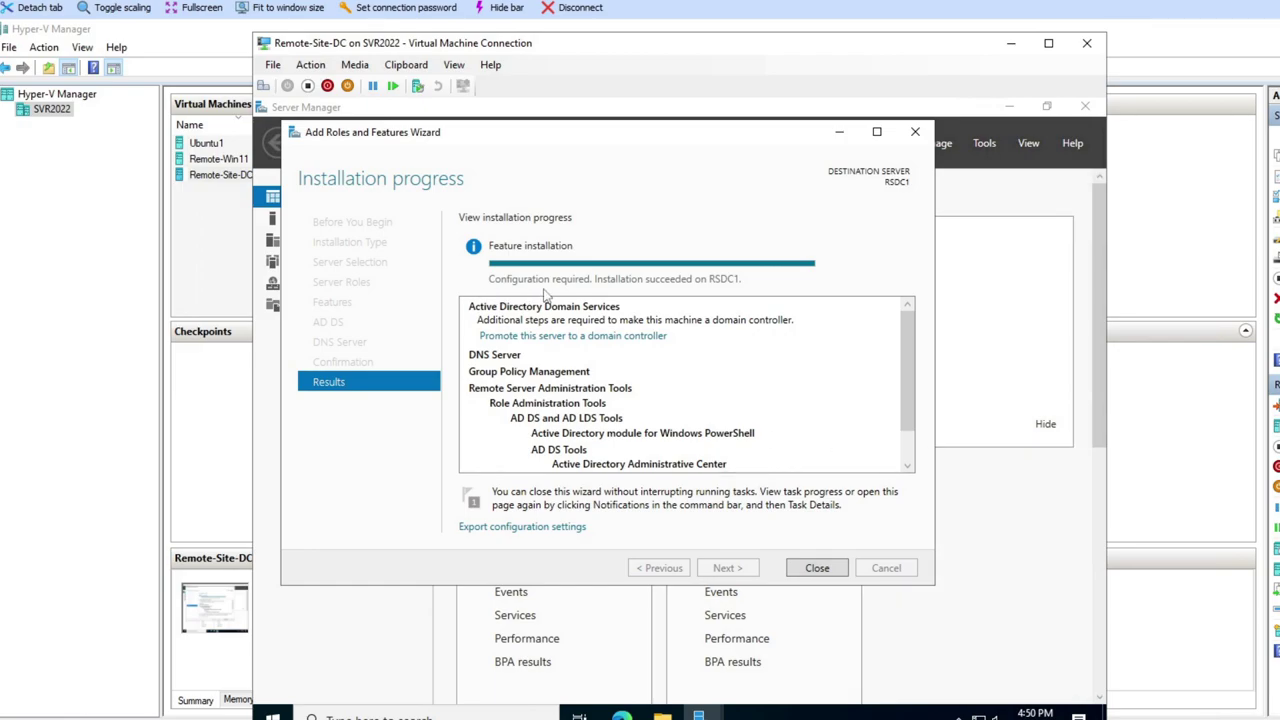
- Launch the AD DS configuration wizard and enter existing domain unreallabs.local
click(805, 568)
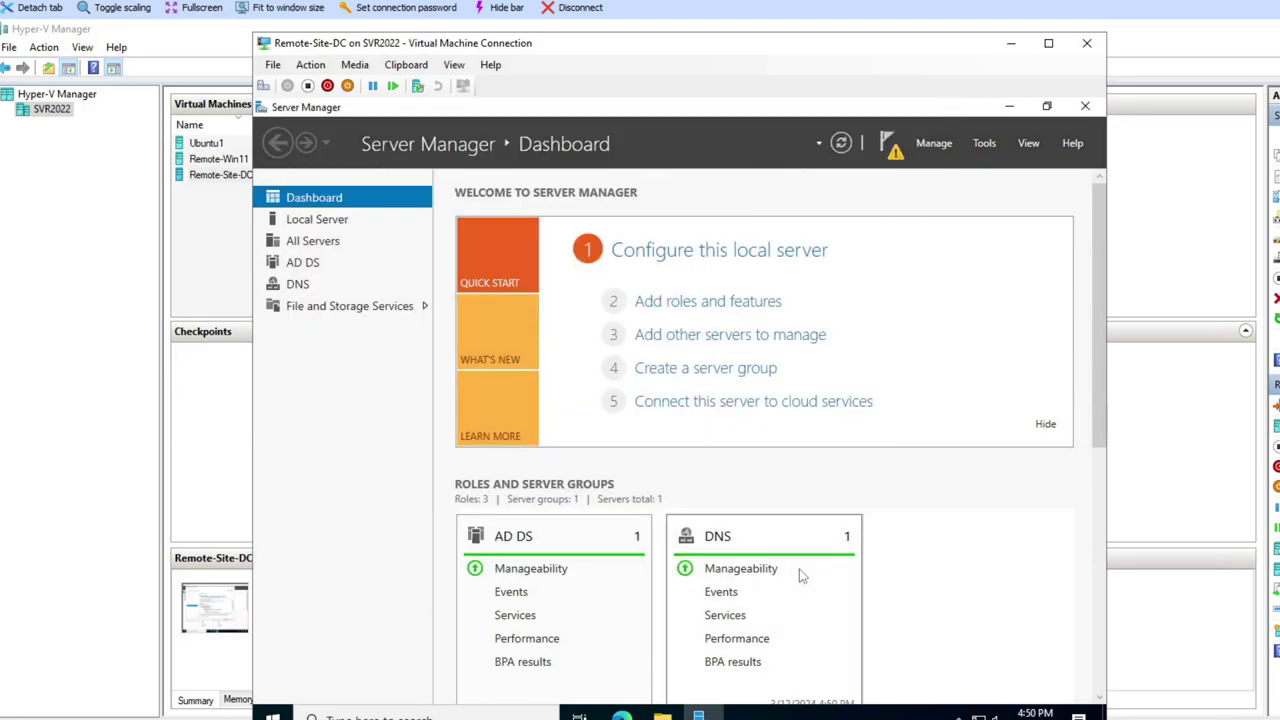
click(891, 150)
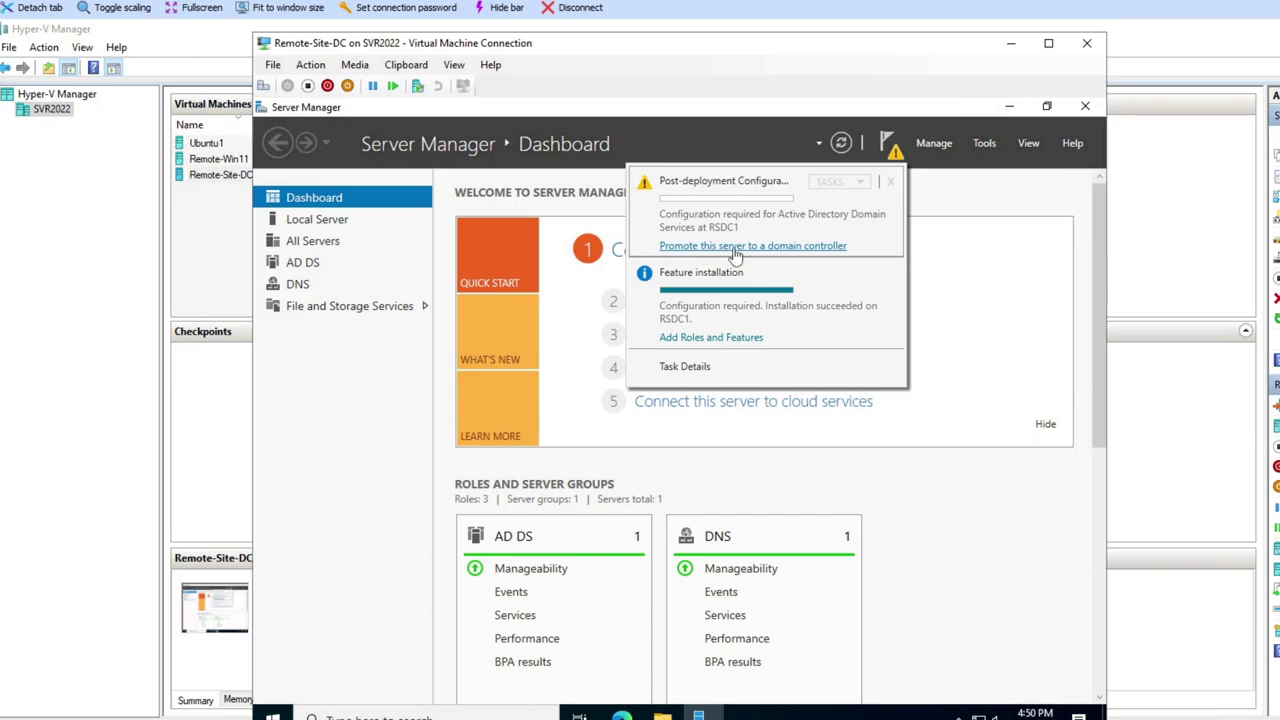
click(735, 250)
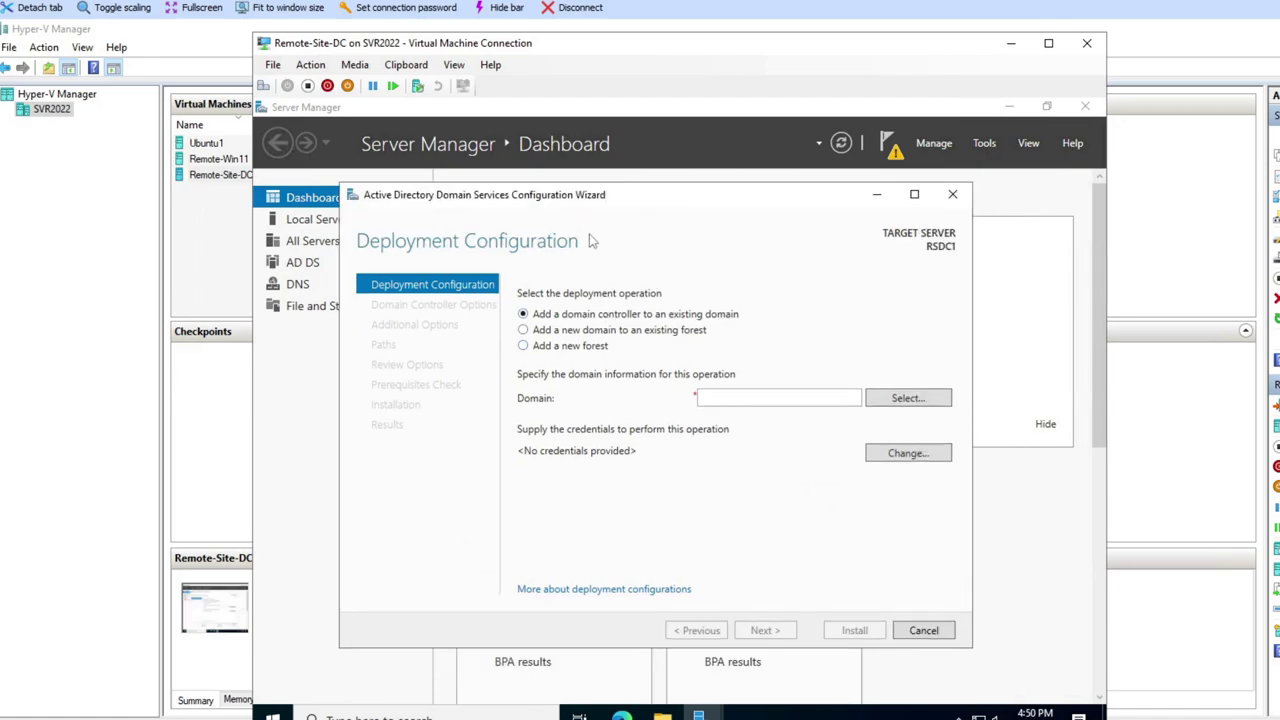
drag(585, 207, 575, 181)
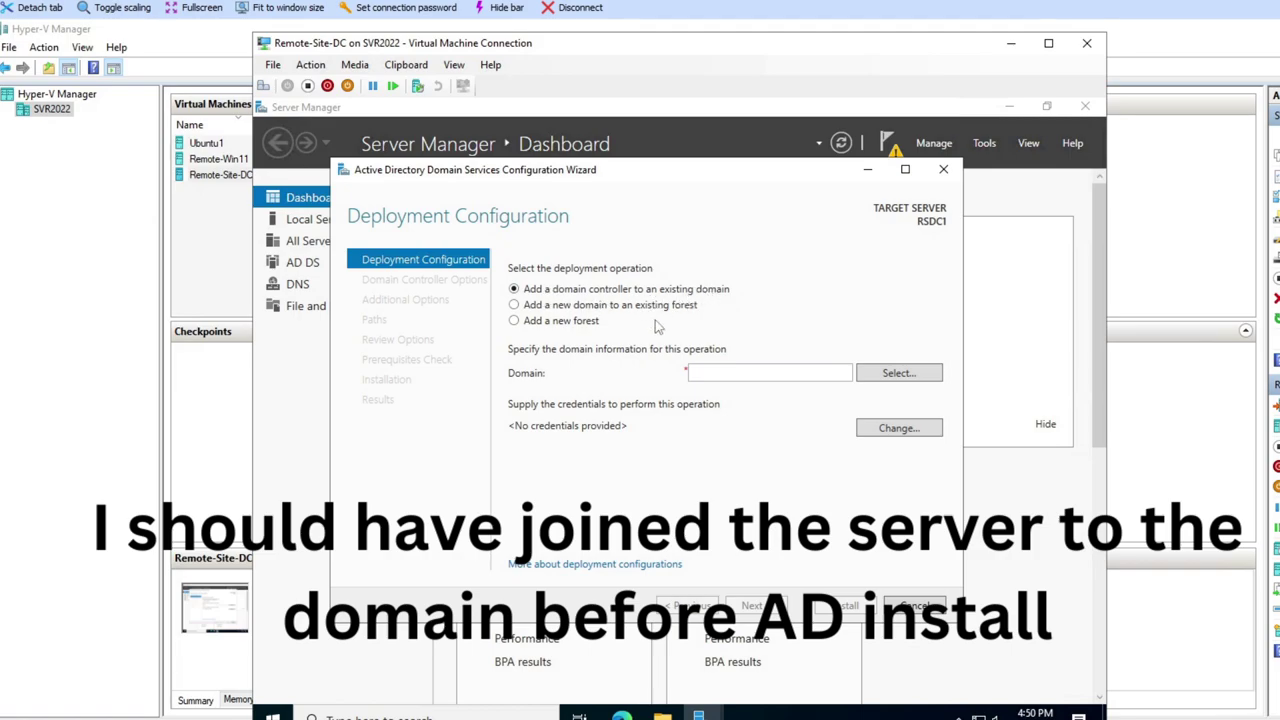
click(700, 373)
text(unreallabs.local)
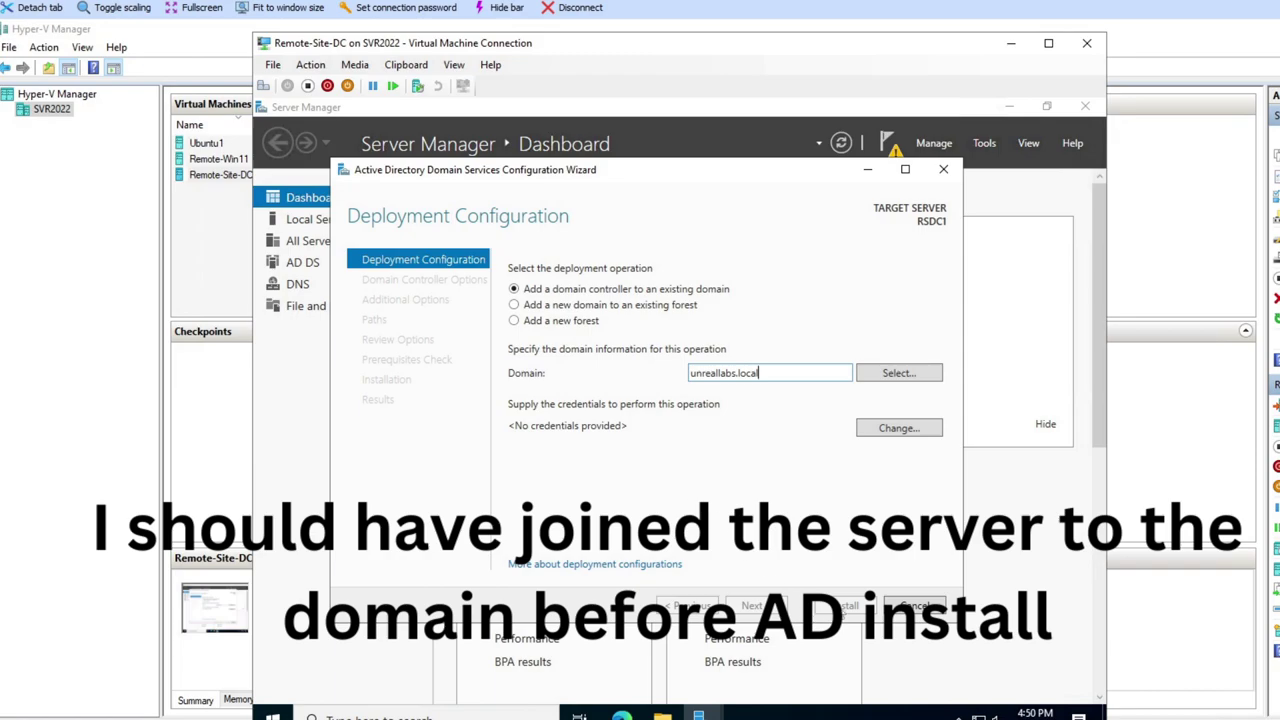
- Supply unreallabs\administrator credentials, dismiss the incorrect-credentials error, and close the wizard
click(878, 383)
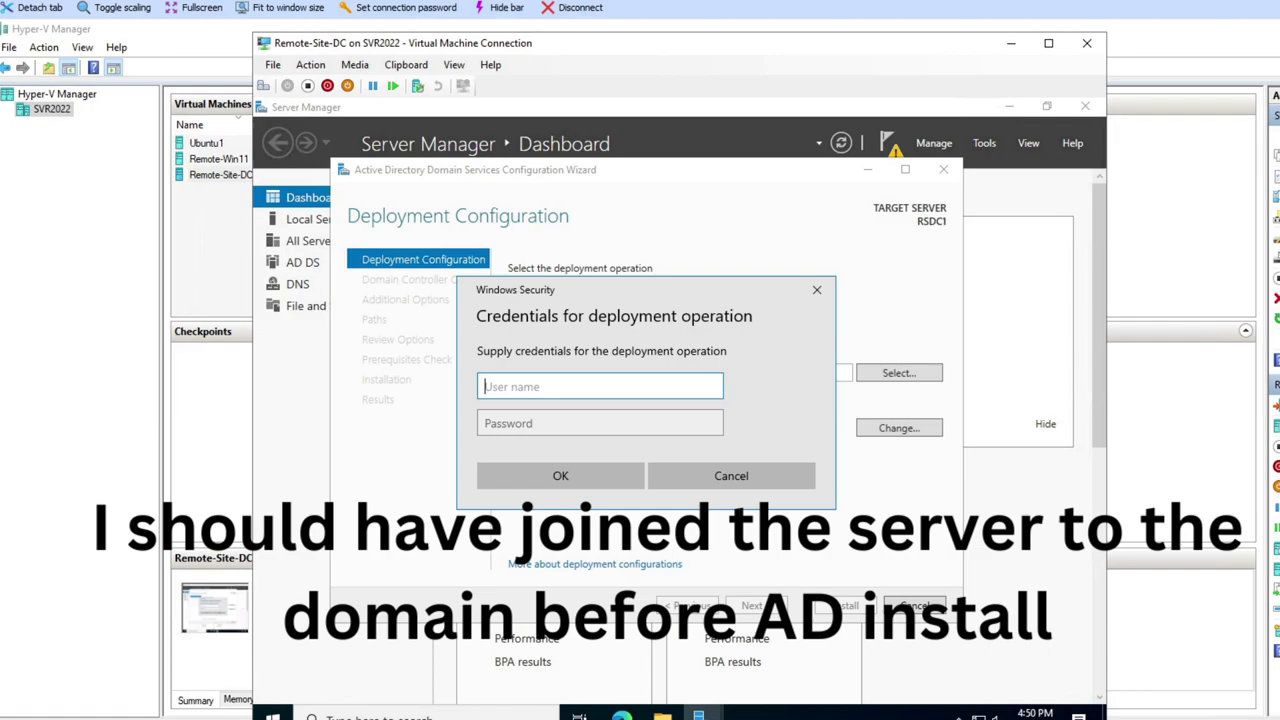
text(unreallabs\administrator)
key(Tab)
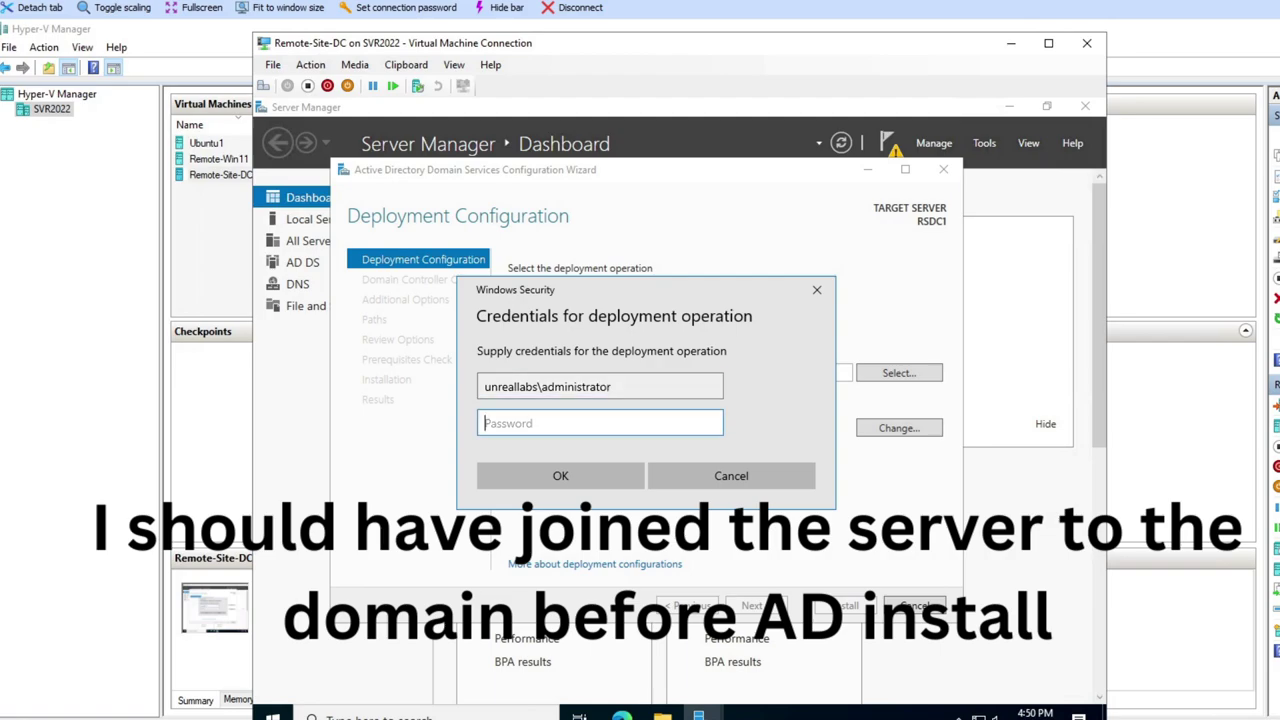
text(•••••••)
key(BackSpace)
key(BackSpace)
key(BackSpace)
key(BackSpace)
key(BackSpace)
key(BackSpace)
key(BackSpace)
text(••••••••••)
key(Return)
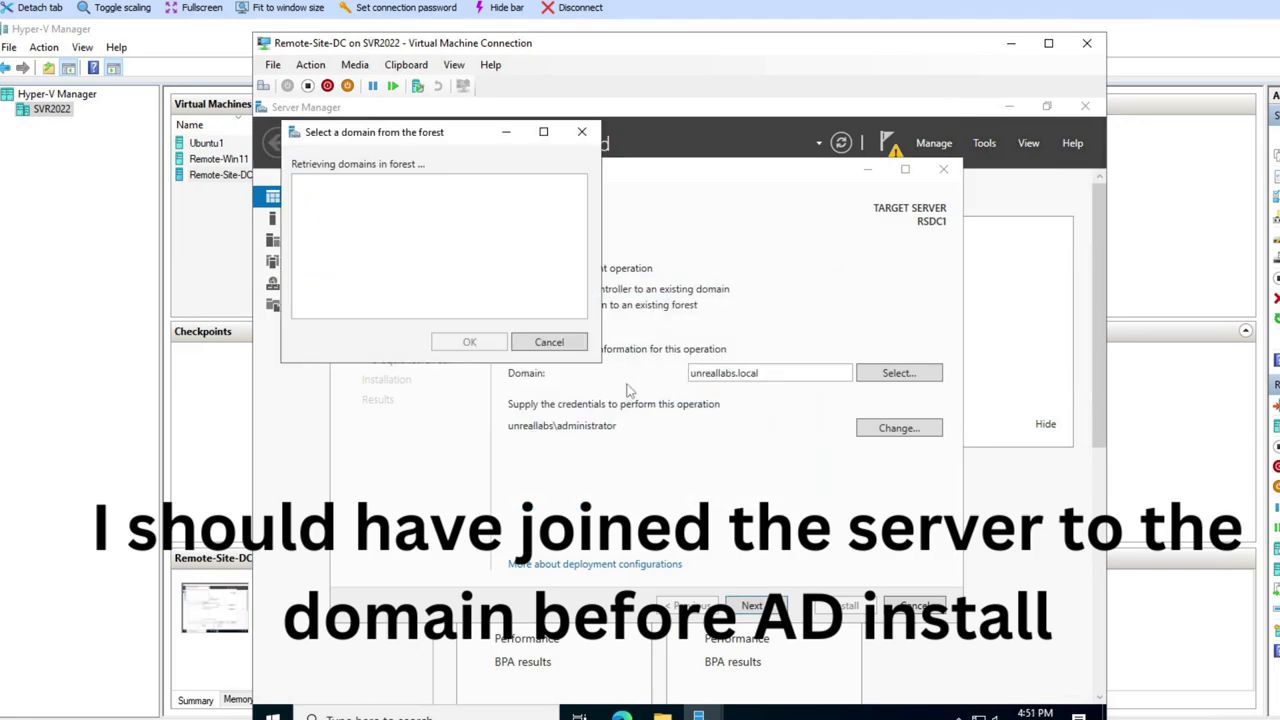
drag(435, 137, 507, 174)
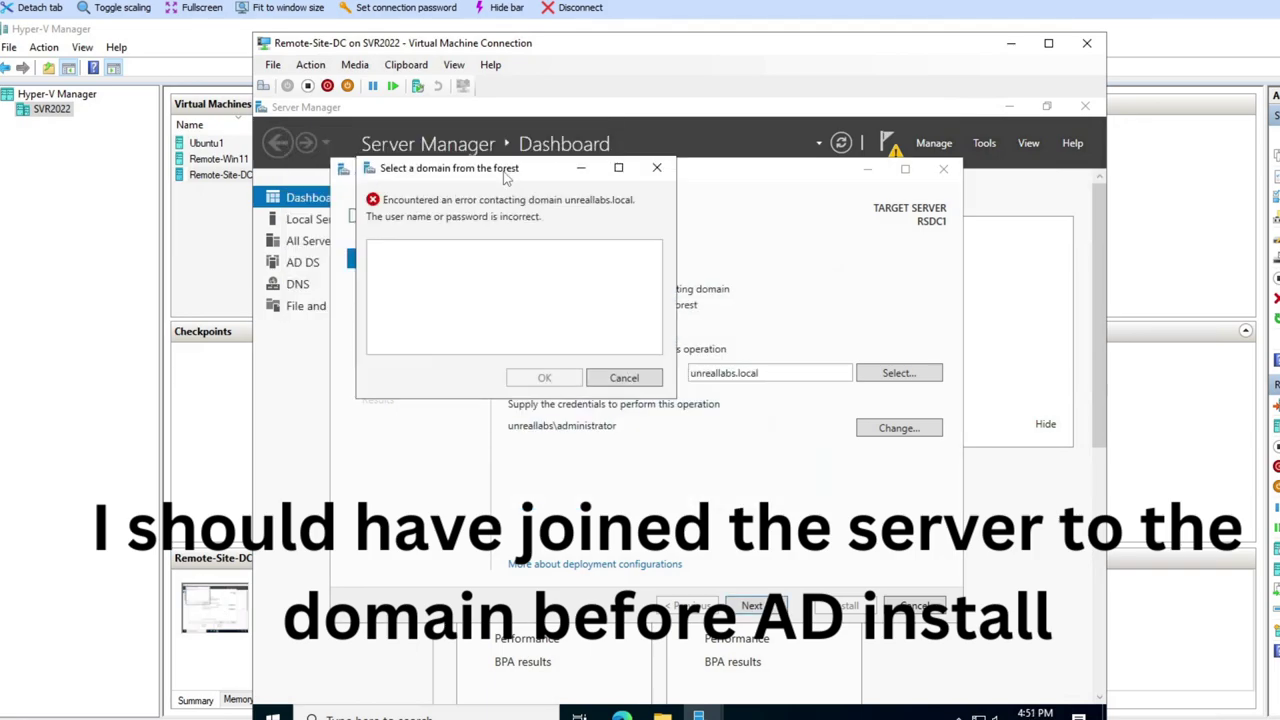
click(606, 377)
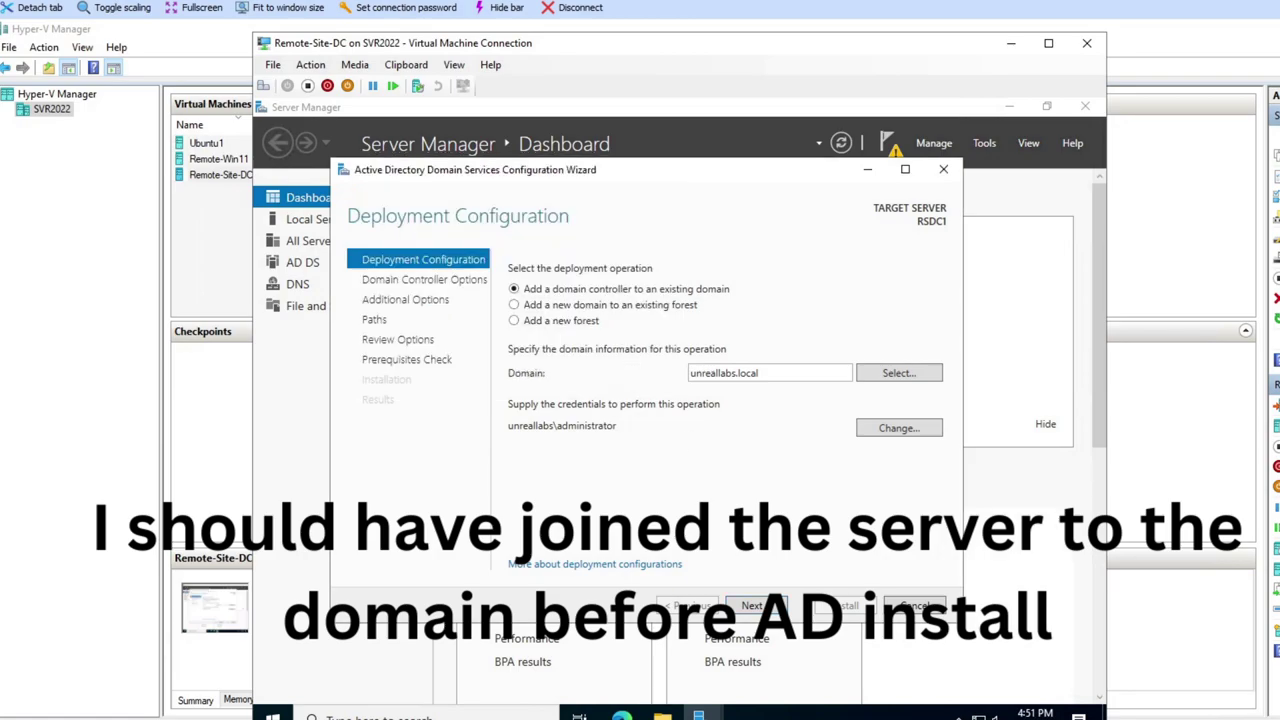
key(Escape)
- Open RSDC1's Local Server properties in Server Manager
click(933, 145)
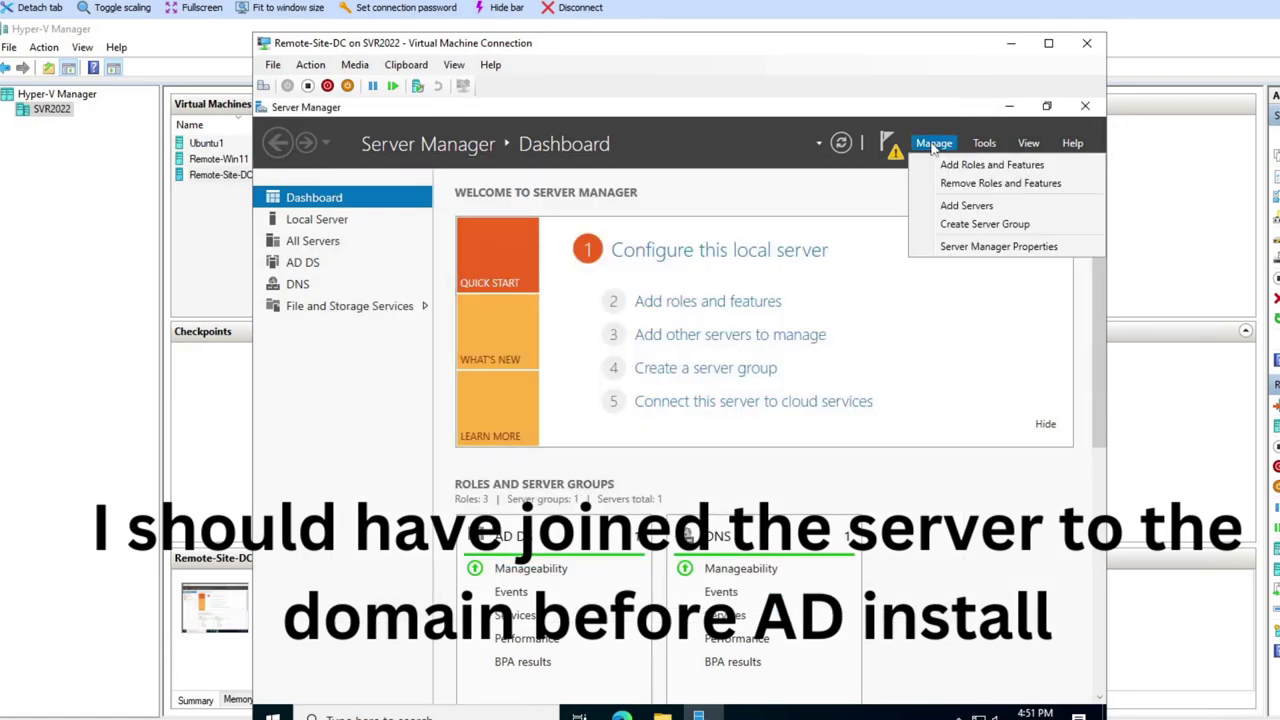
click(990, 561)
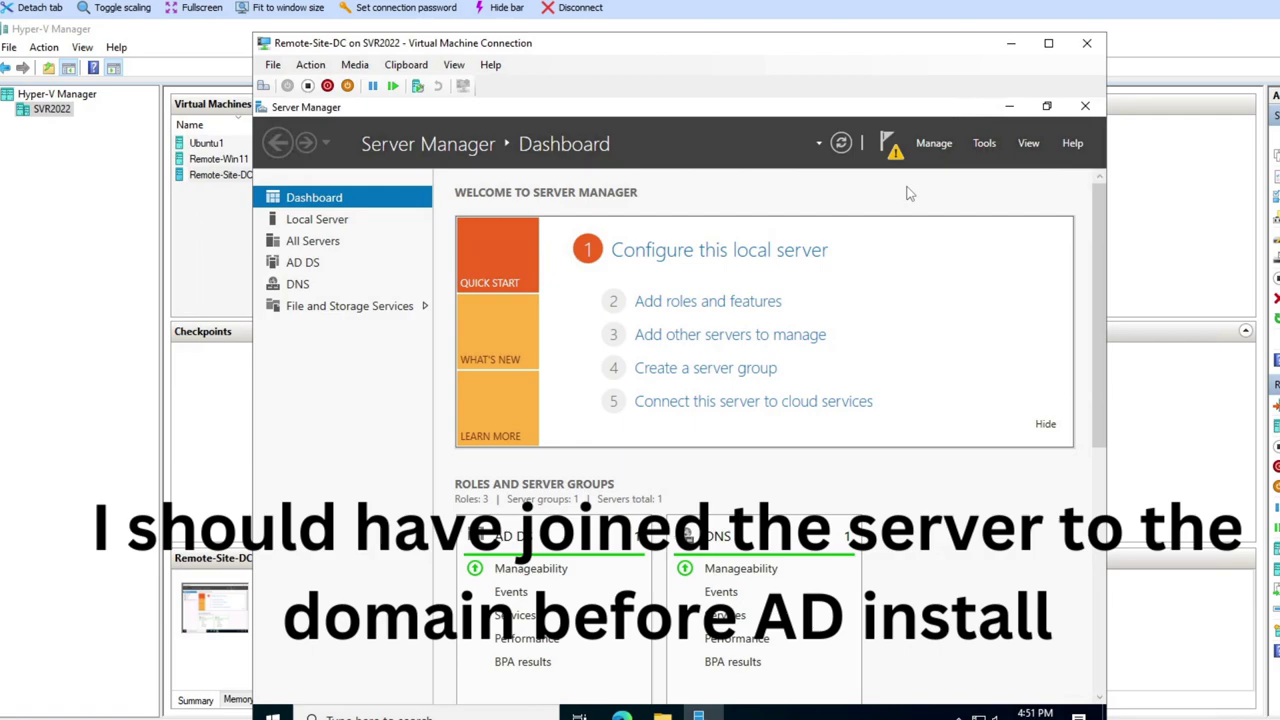
click(340, 221)
click(632, 248)
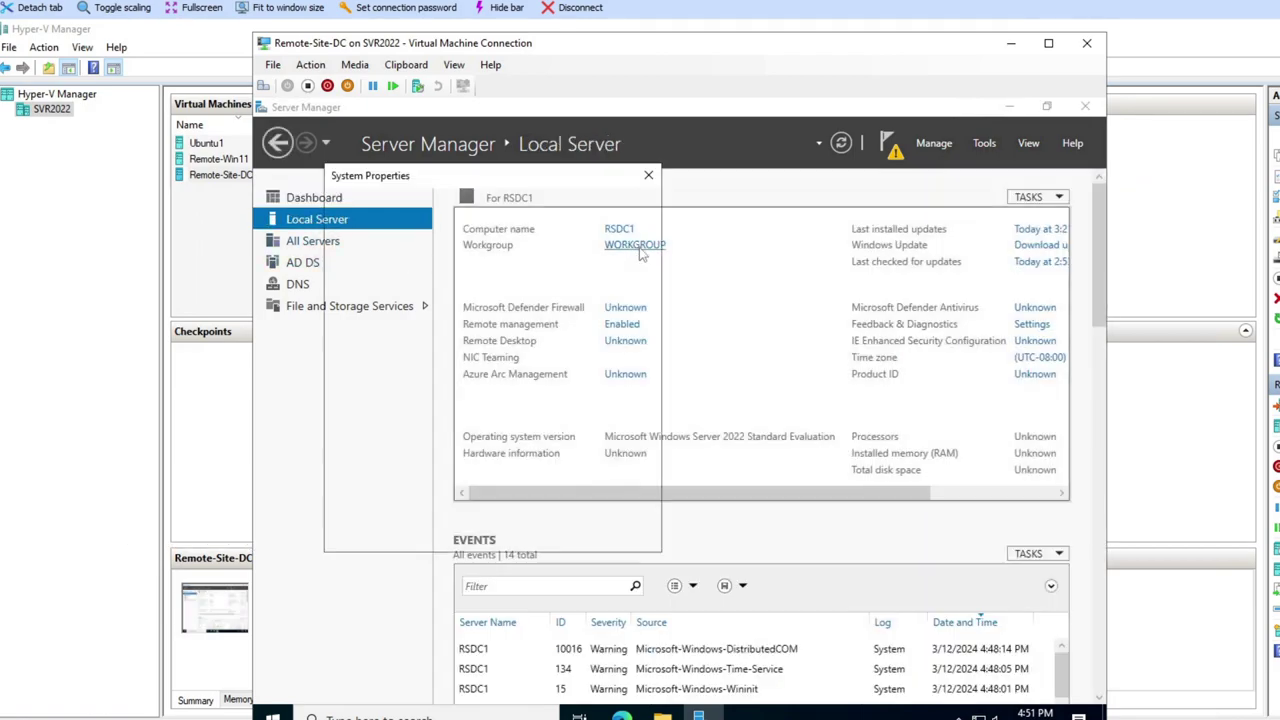
click(742, 712)
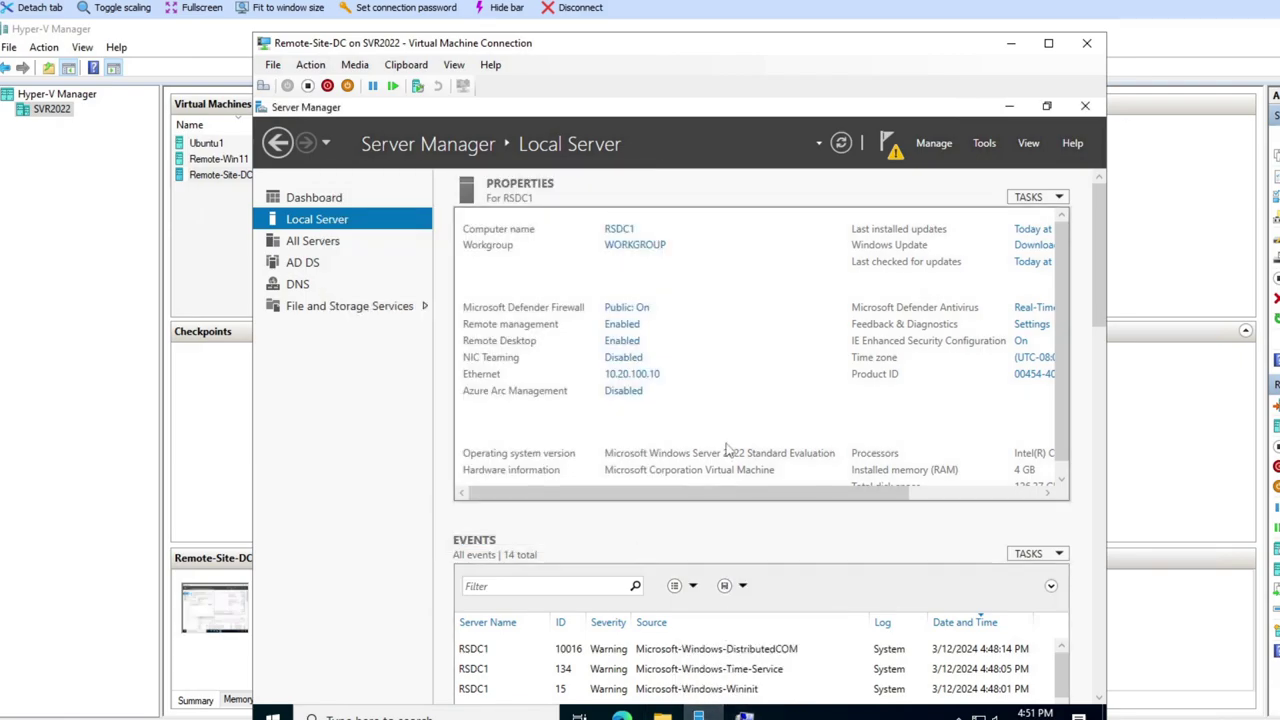
- Change RSDC1's membership from workgroup to the unreallabs.local domain
click(636, 250)
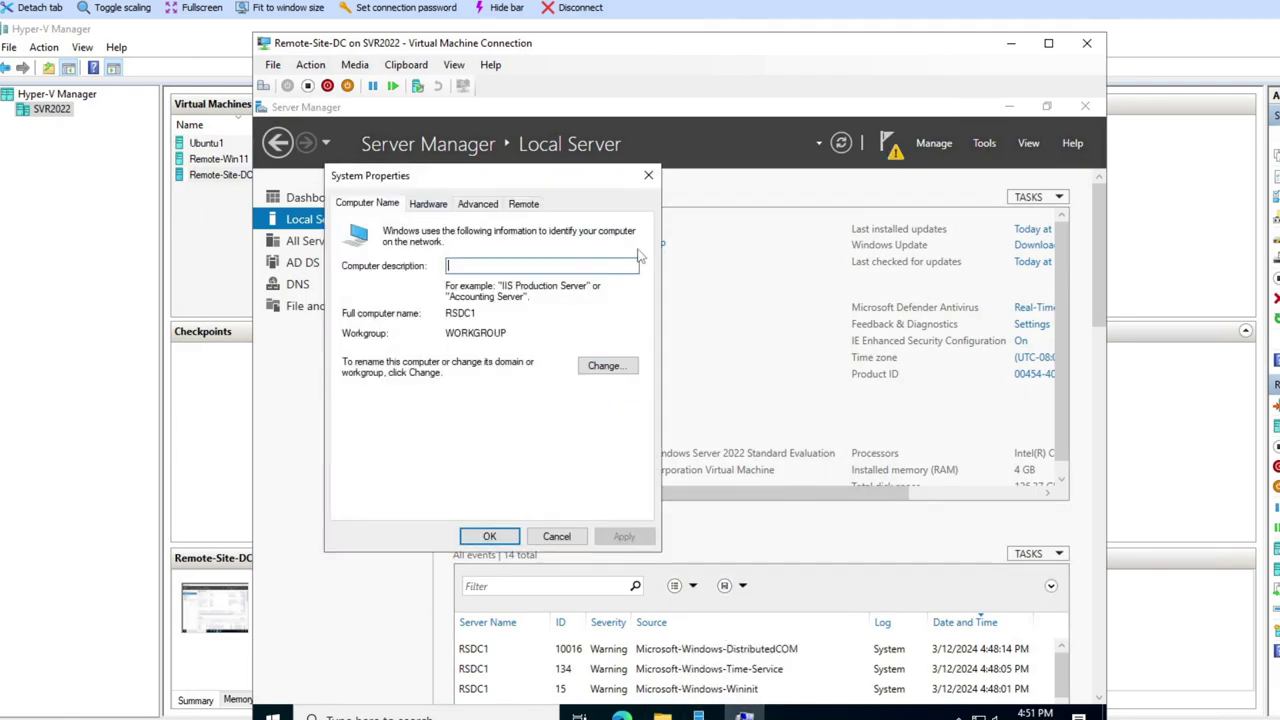
click(600, 366)
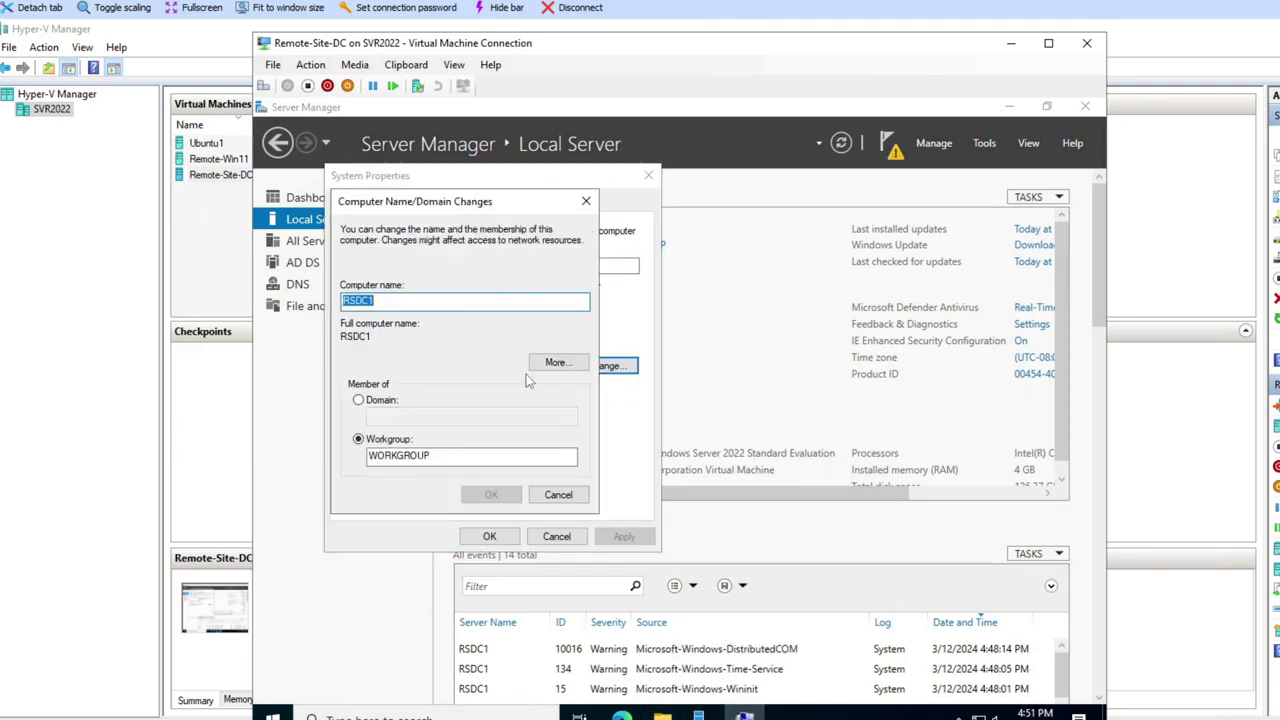
click(380, 404)
text(unreallabs.local)
key(Return)
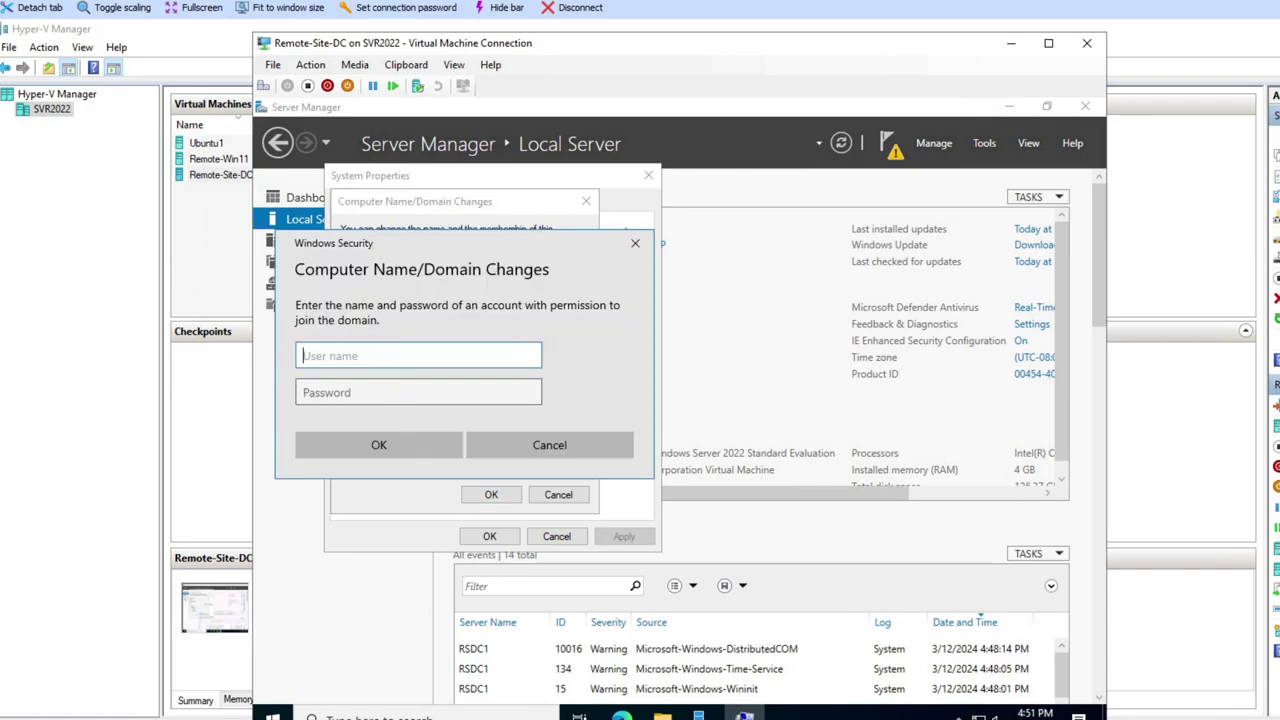
- Authorize the join with the unreallabs domain administrator account and its password
text(administrator)
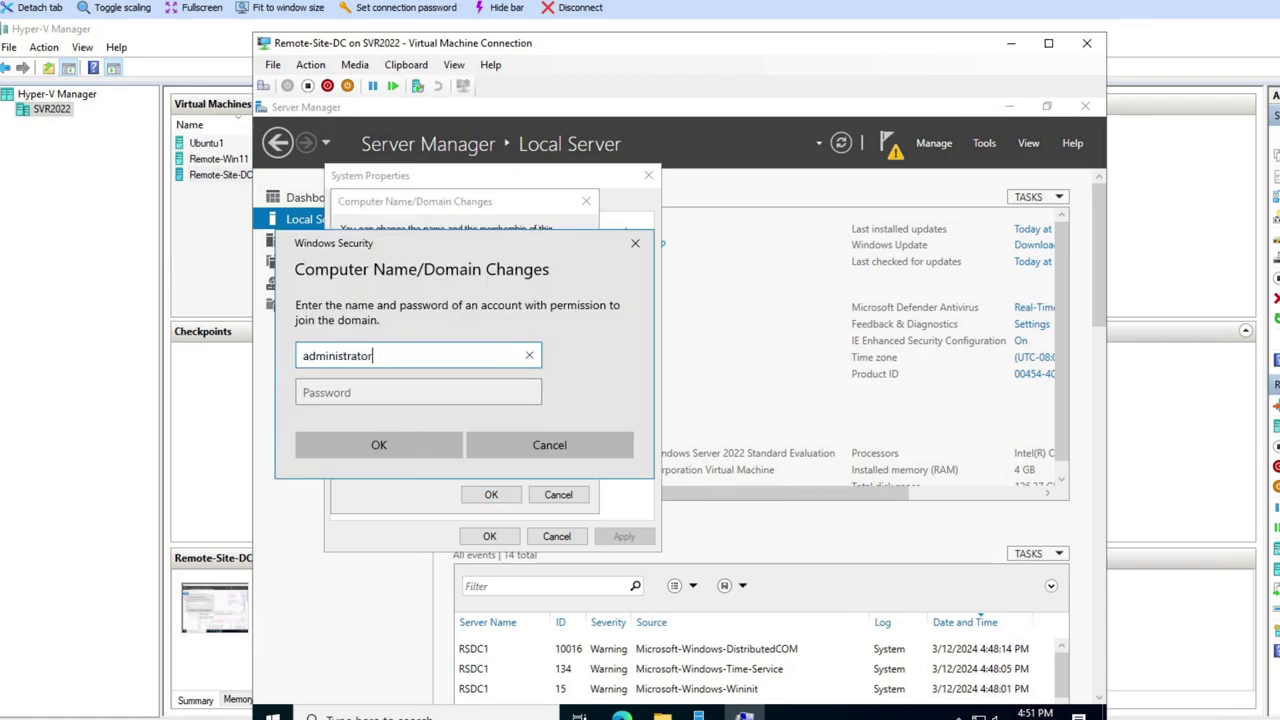
key(Tab)
key(shift+Tab)
key(Home)
text(unreal)
text(labs\)
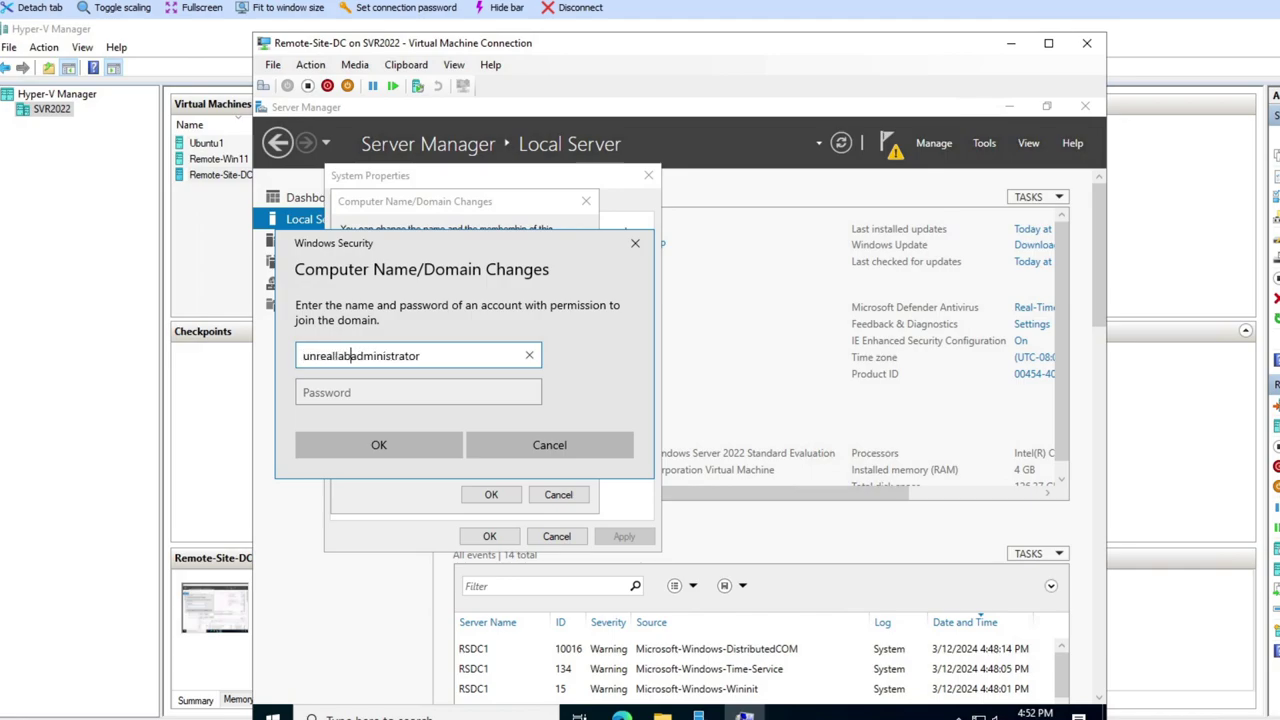
key(Tab)
key(Return)
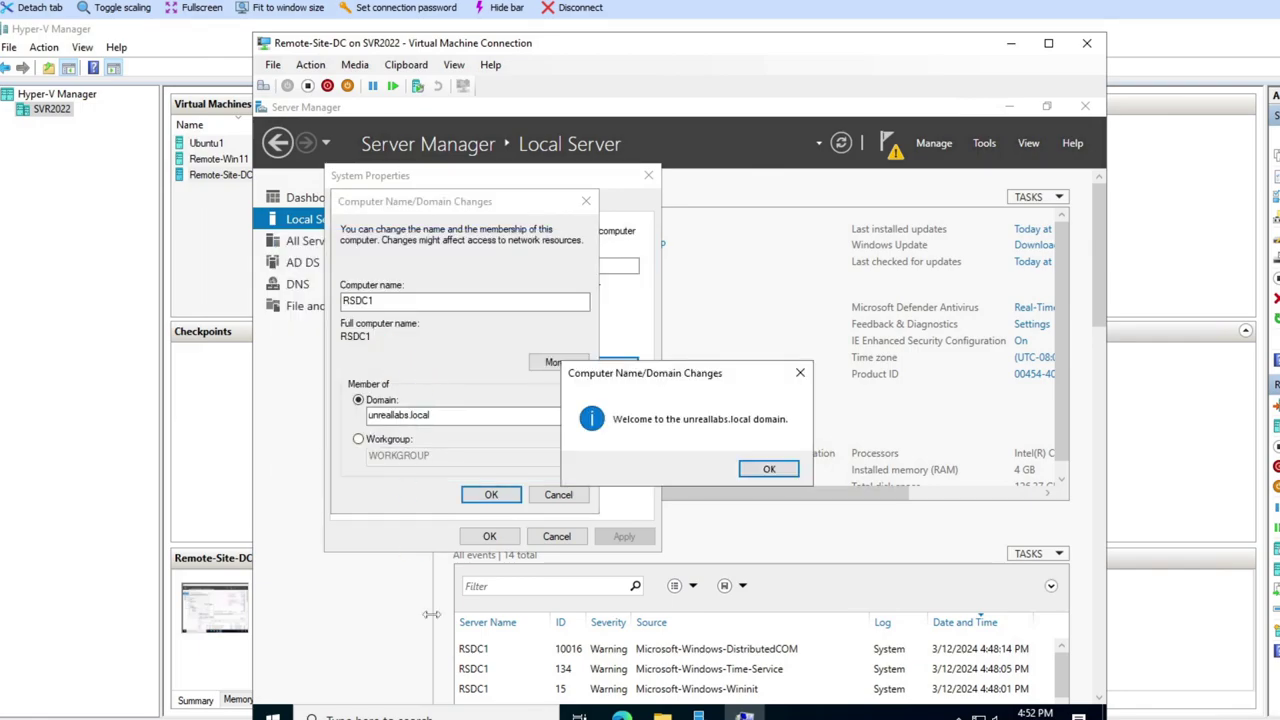
- Acknowledge the welcome and restart-required messages, close System Properties, and restart RSDC1 now
click(767, 470)
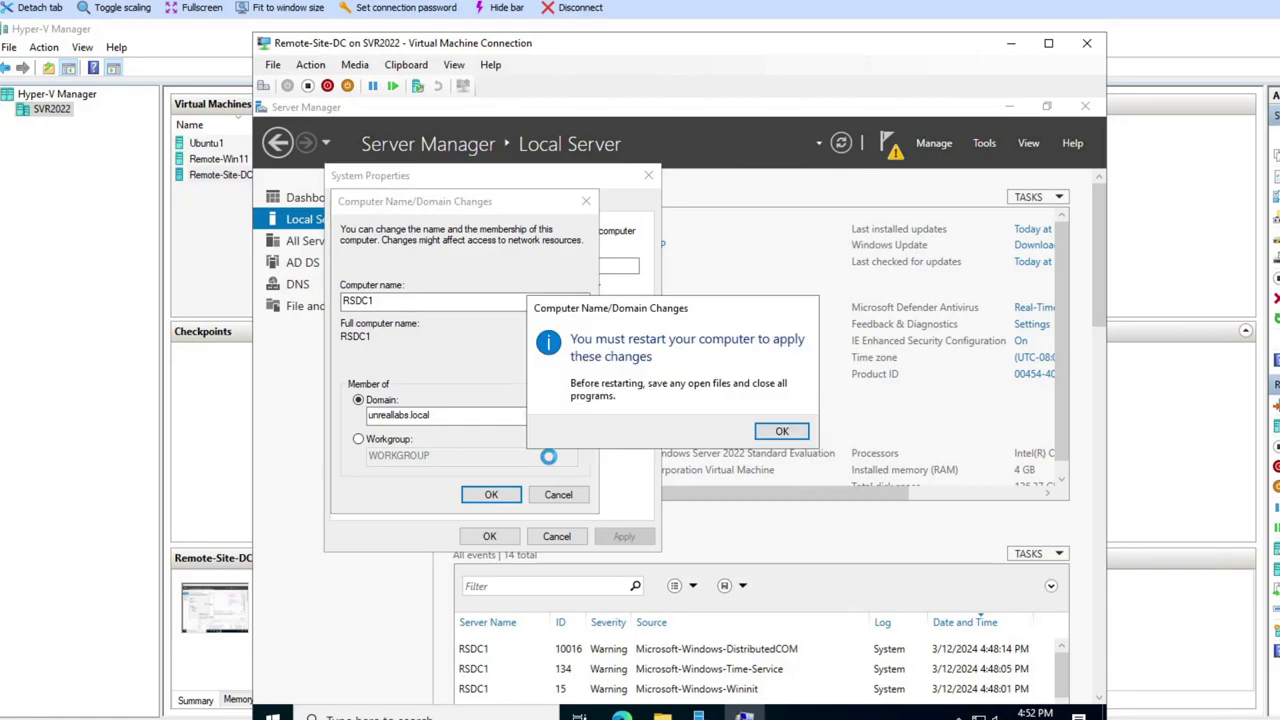
click(760, 432)
click(489, 536)
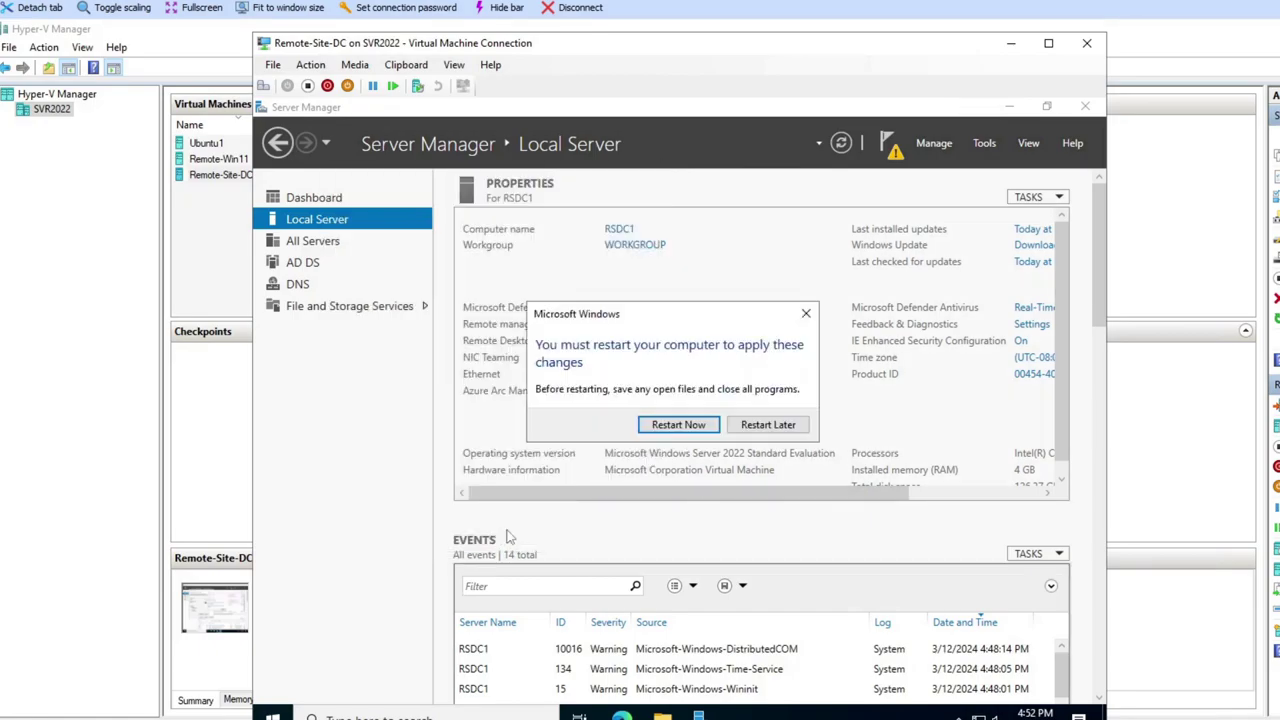
click(684, 424)
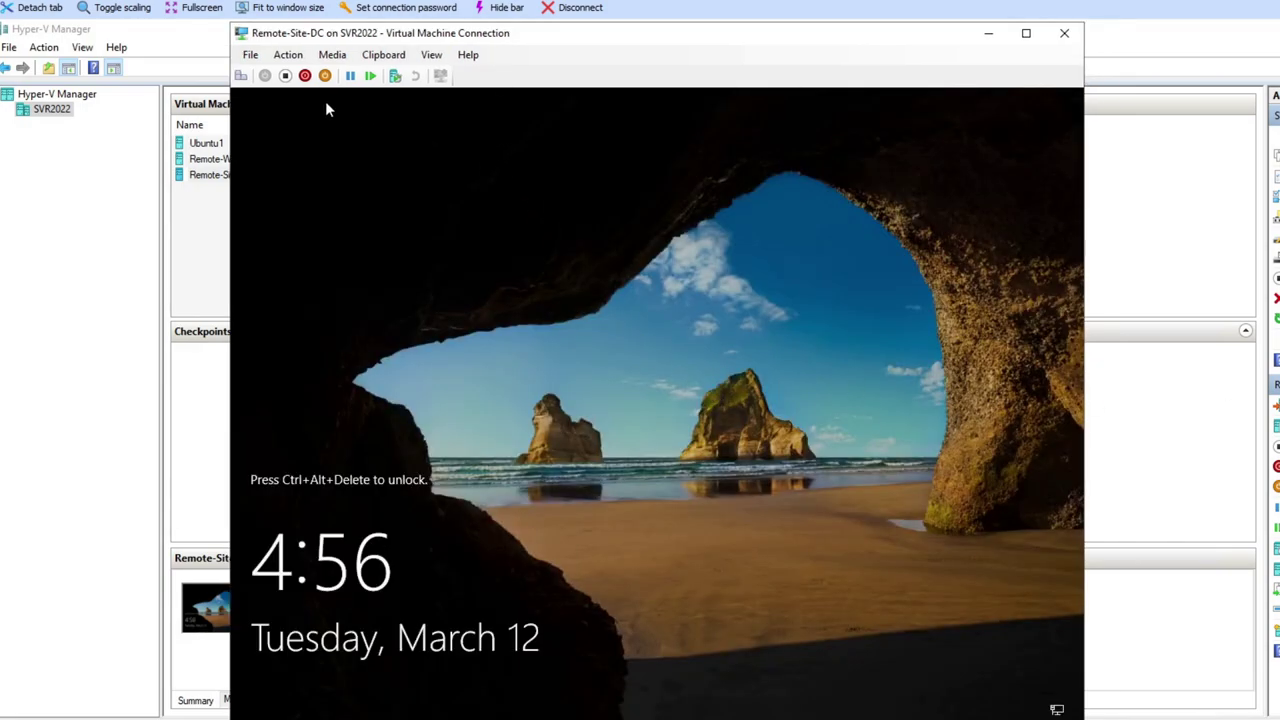
- Sign in to the restarted RSDC1 as Other user unreallabs\administrator with the domain password
click(241, 76)
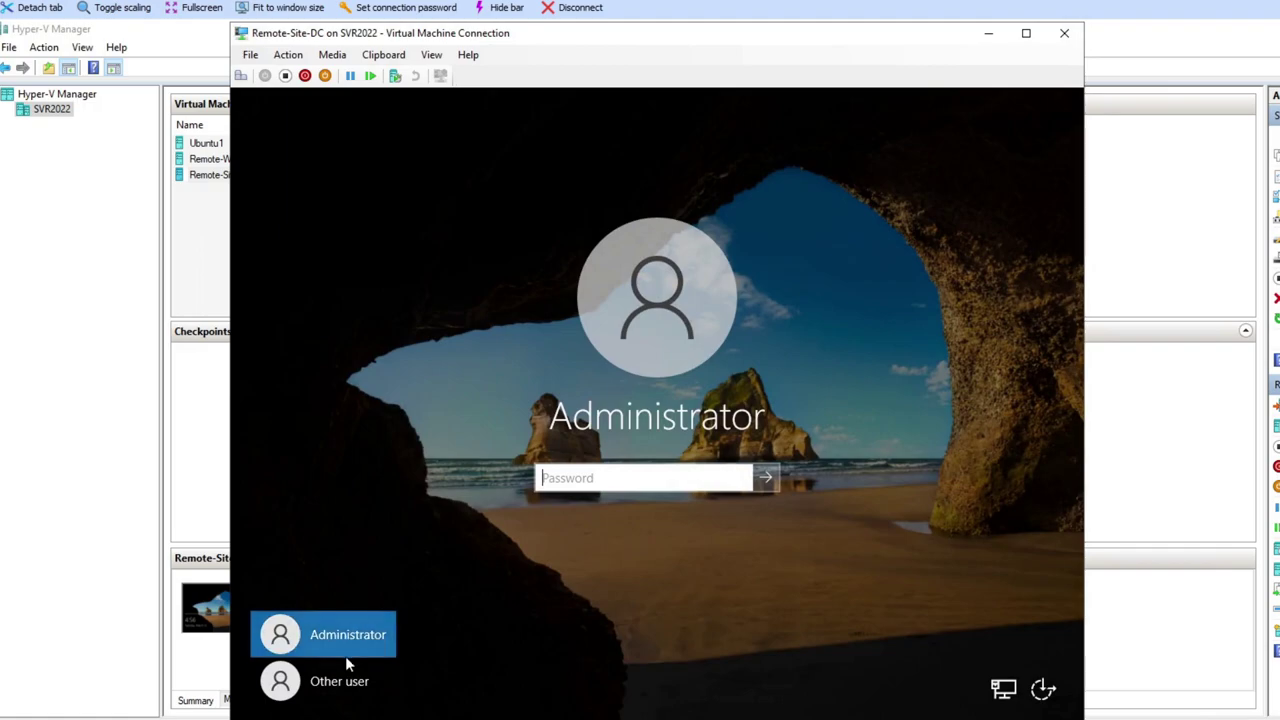
click(320, 681)
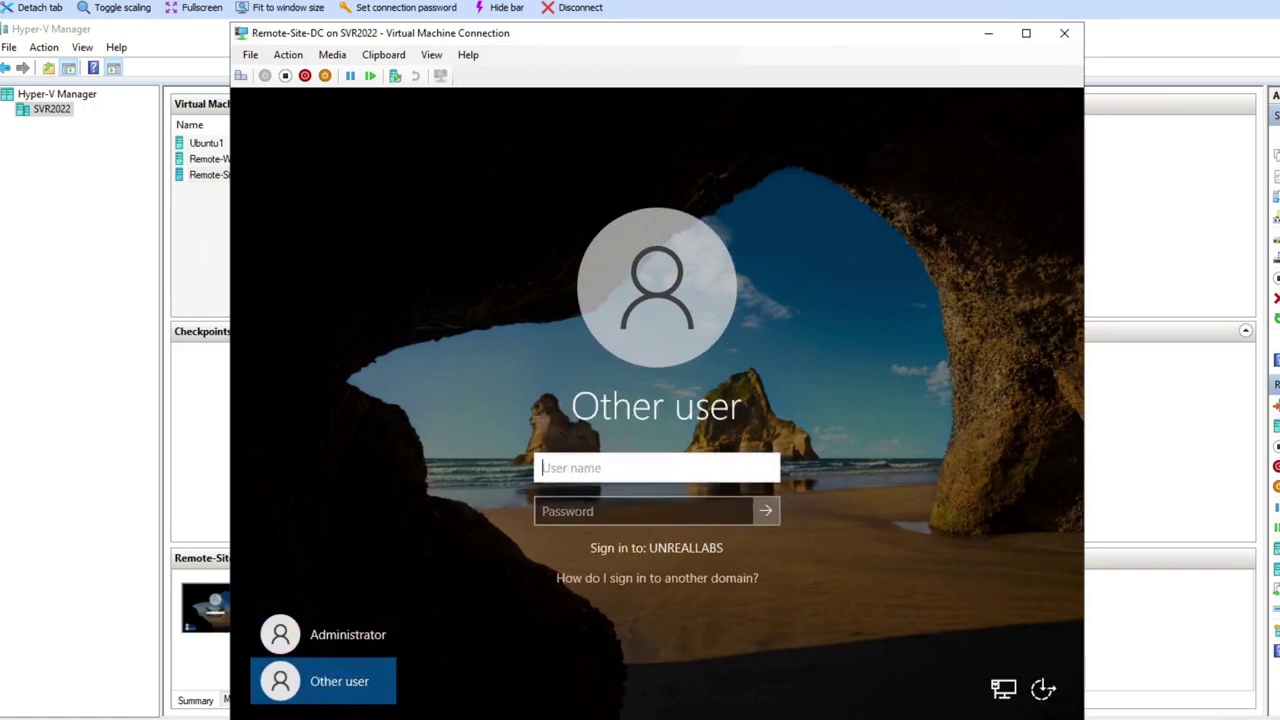
text(unreallabs\a)
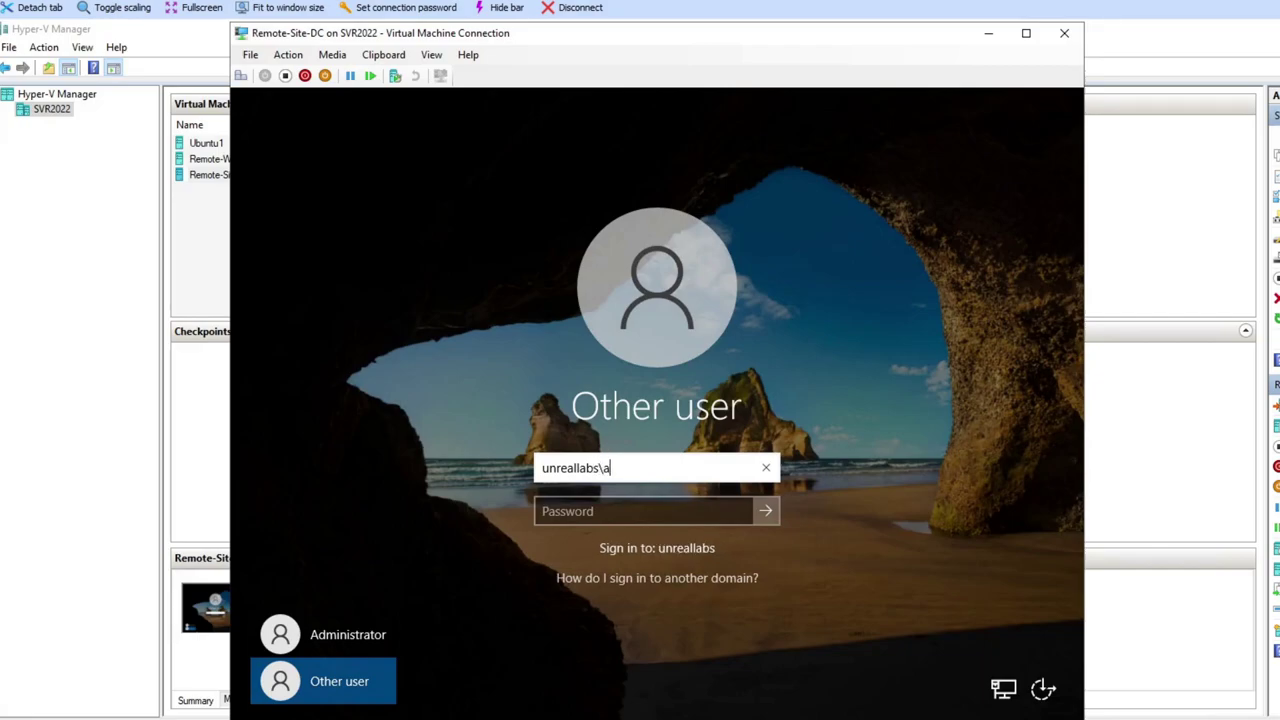
text(dministrator)
key(Tab)
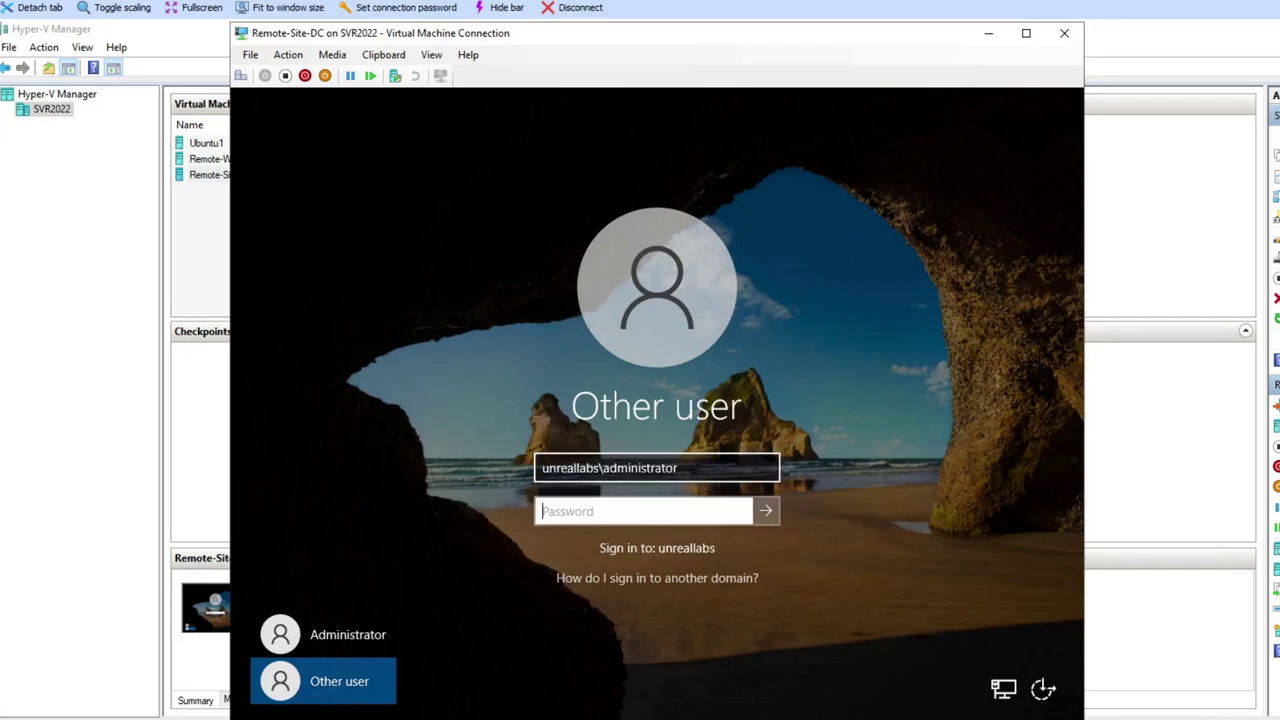
text(***********)
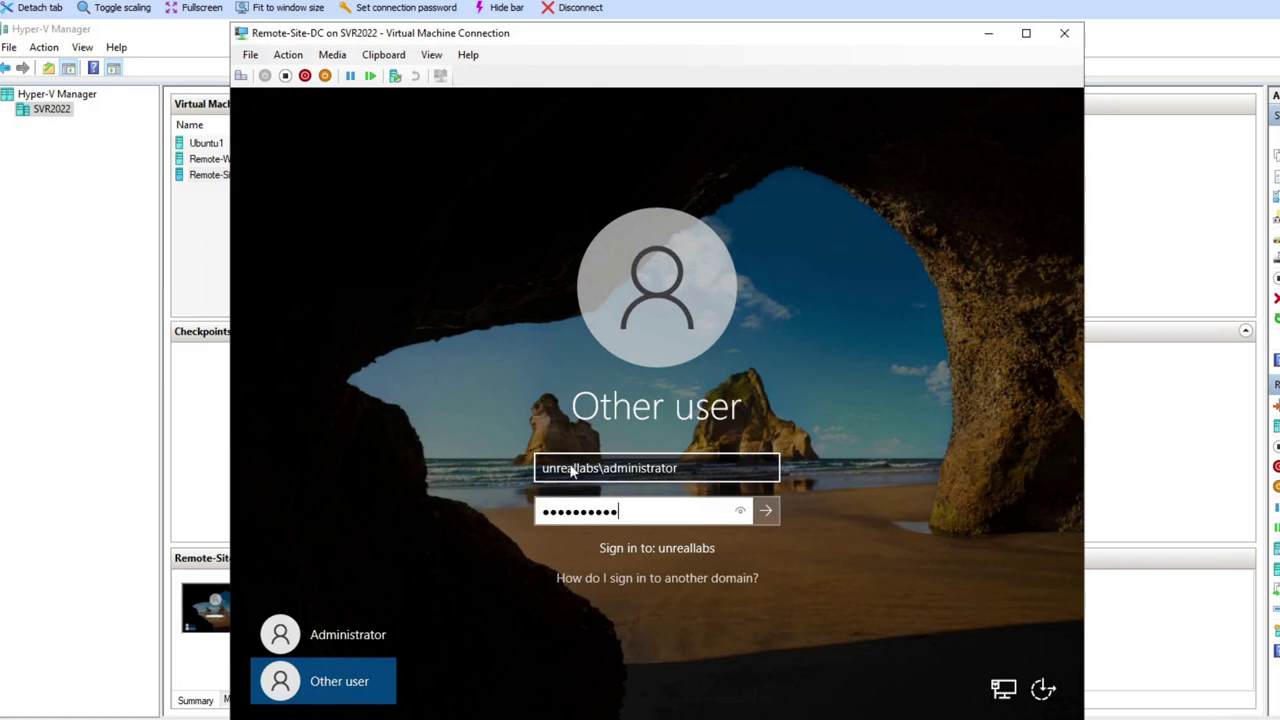
key(Return)
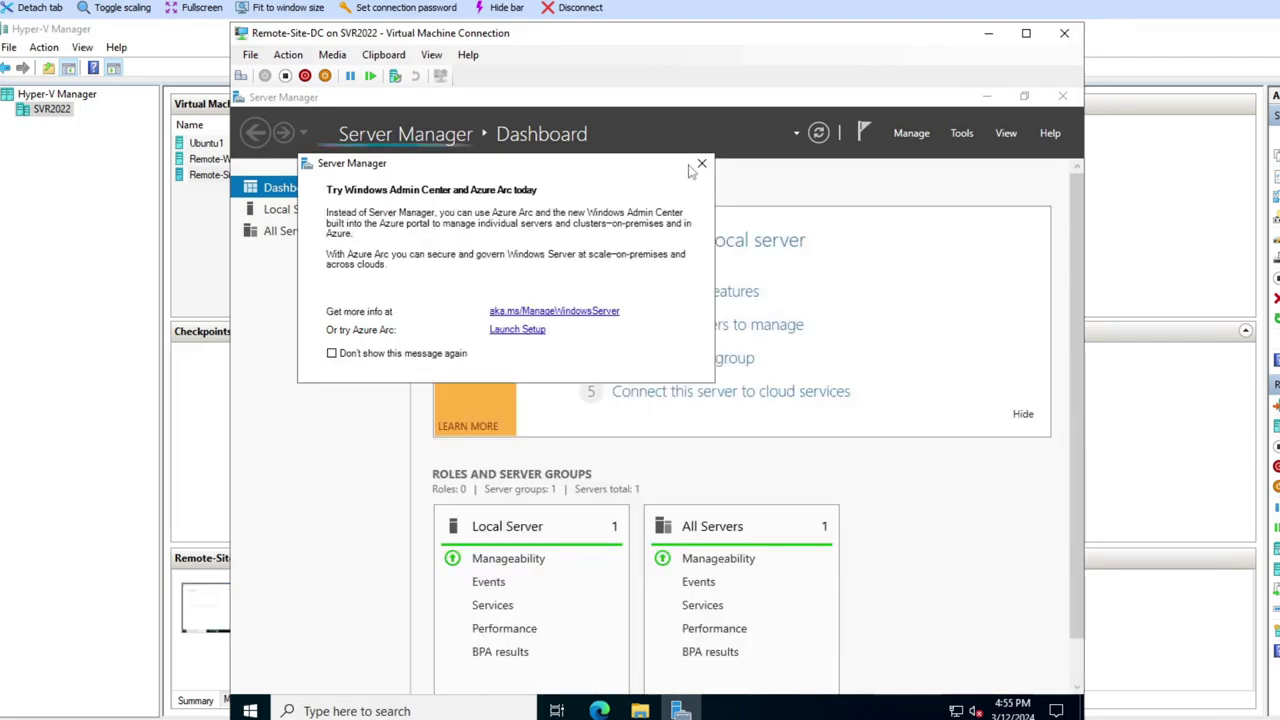
- Dismiss the Azure Arc message and launch 'Promote this server to a domain controller' from notifications
click(701, 164)
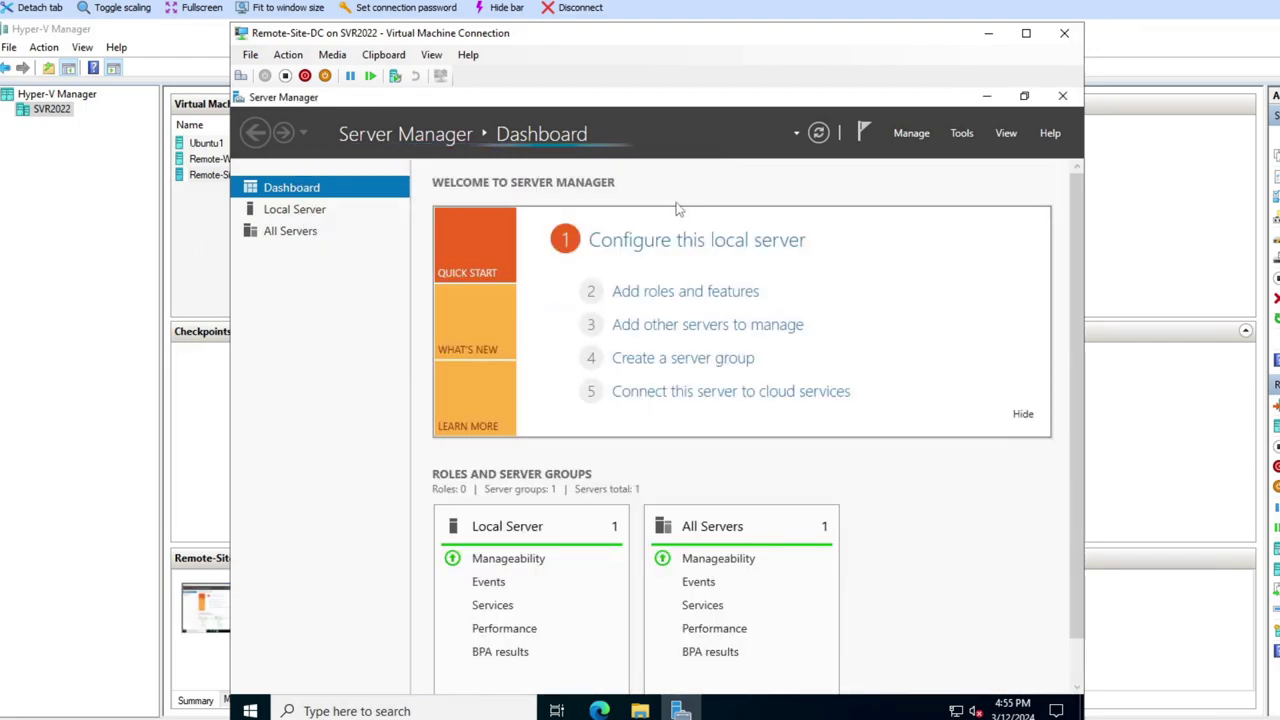
click(909, 134)
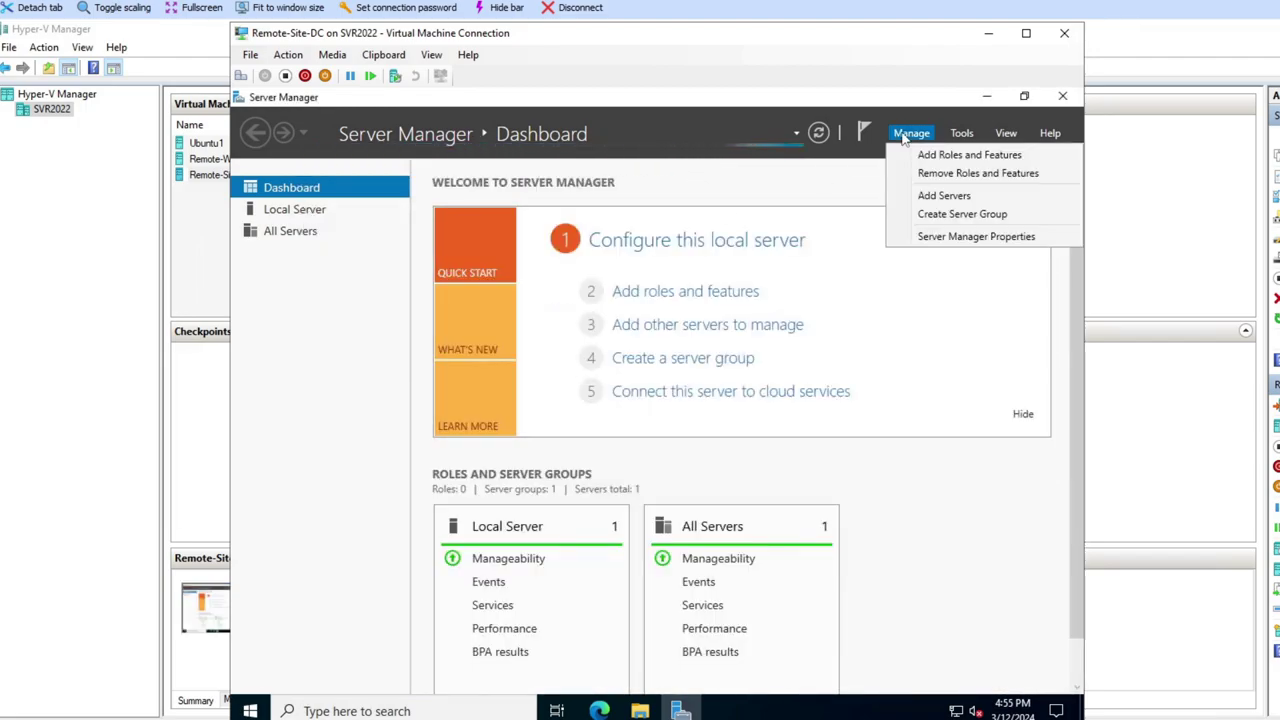
click(828, 153)
click(864, 136)
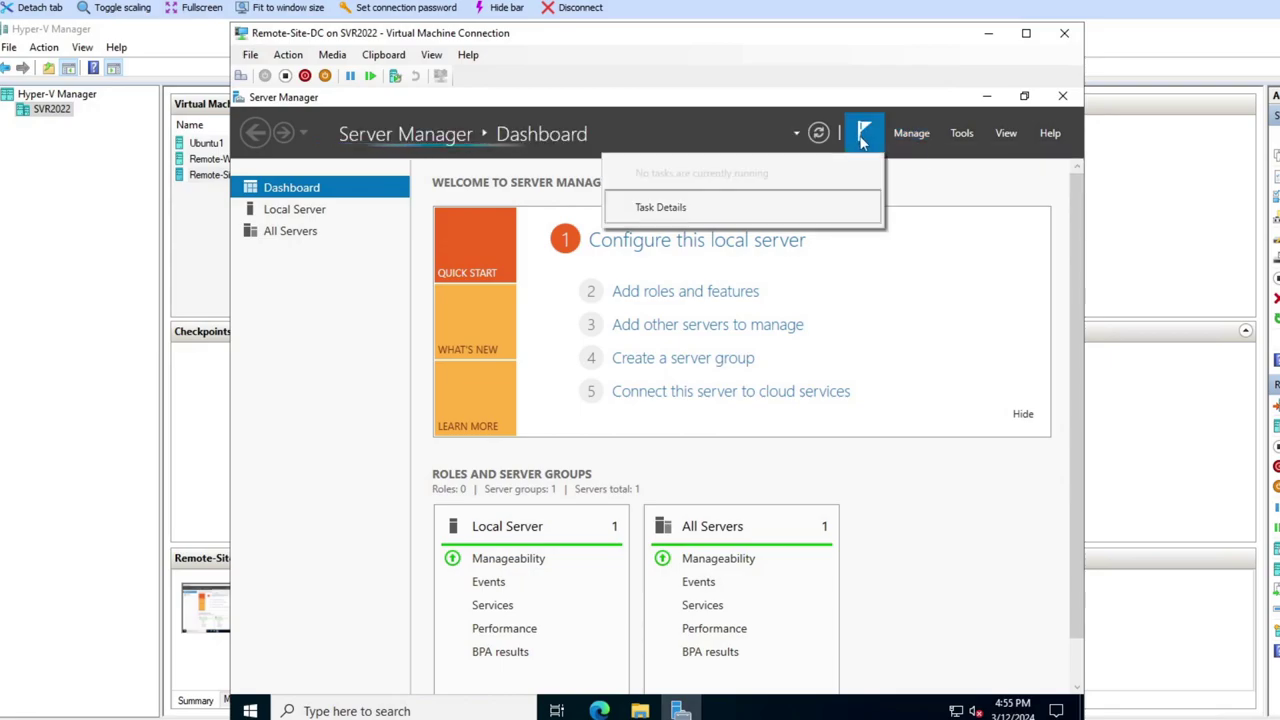
click(967, 523)
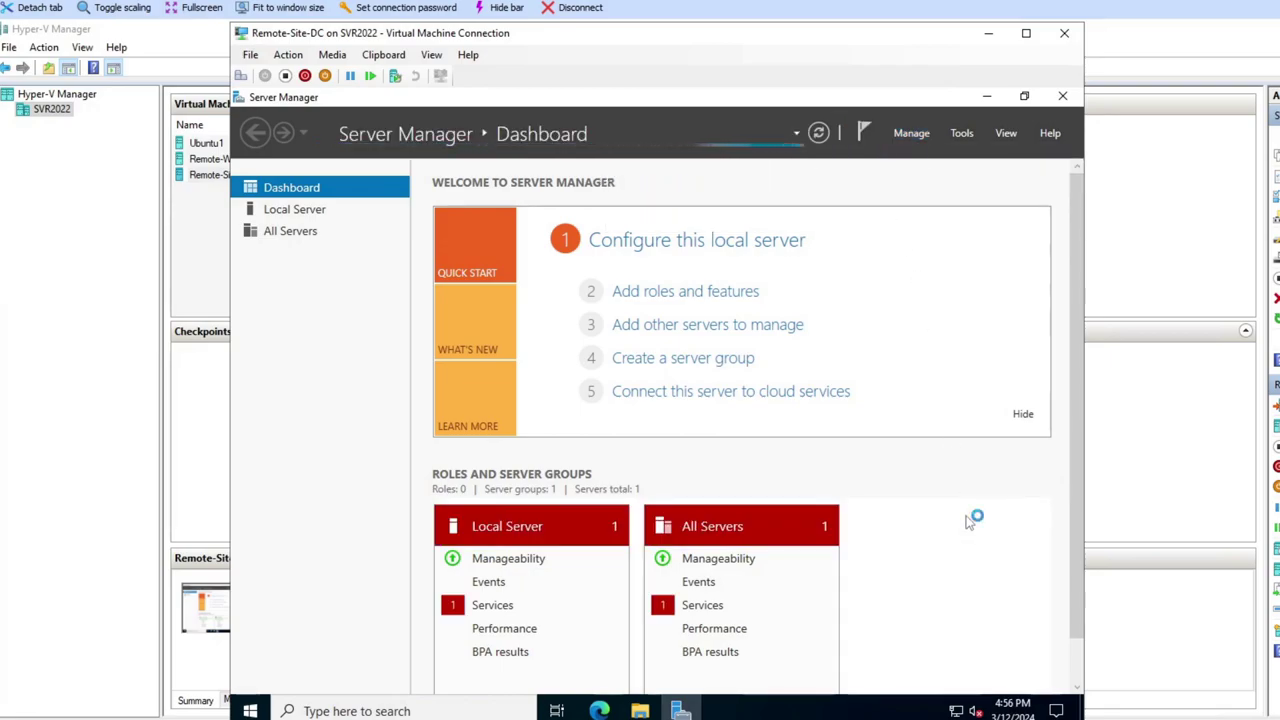
click(866, 138)
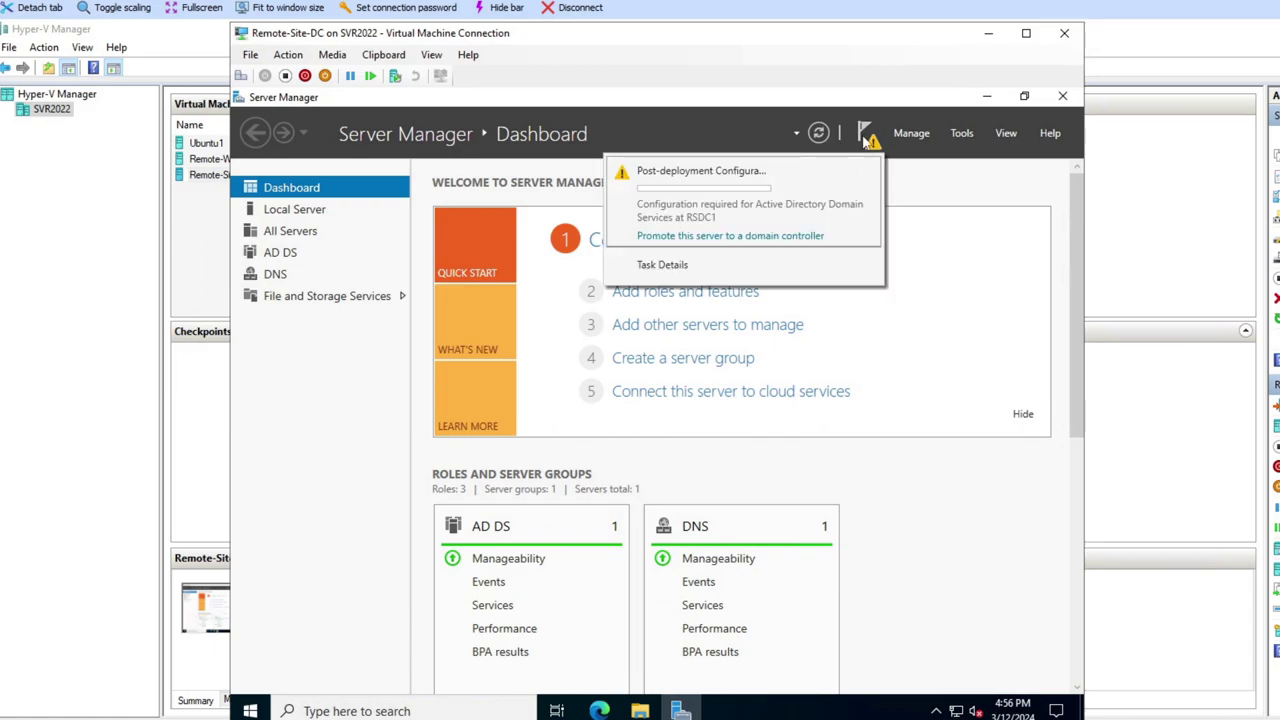
click(668, 236)
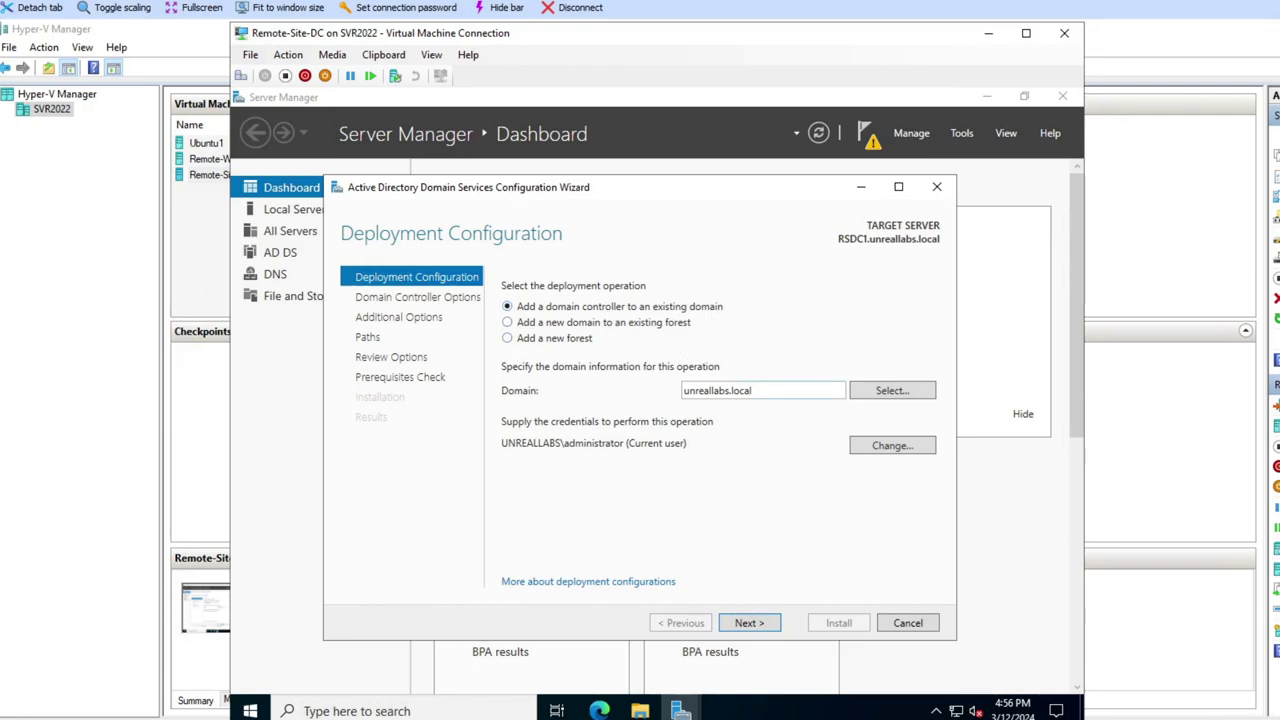
- Select unreallabs.local as the existing domain and continue to Domain Controller Options
click(900, 398)
click(425, 300)
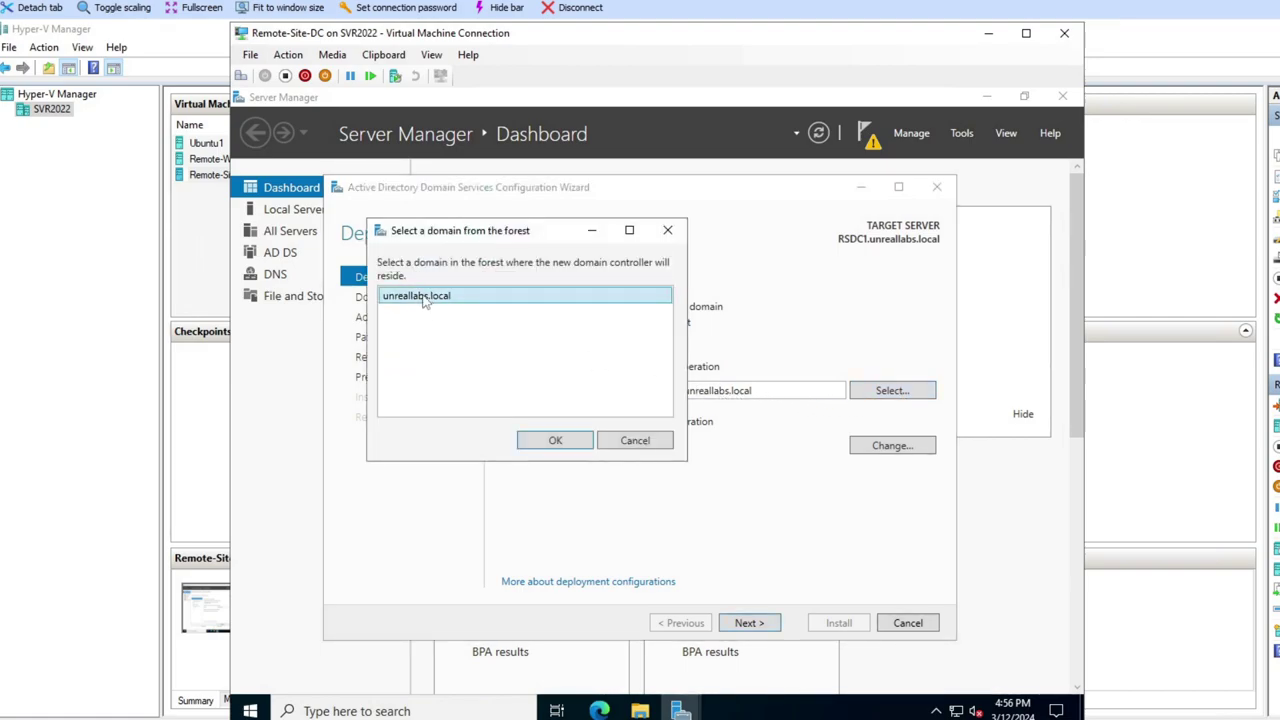
click(524, 440)
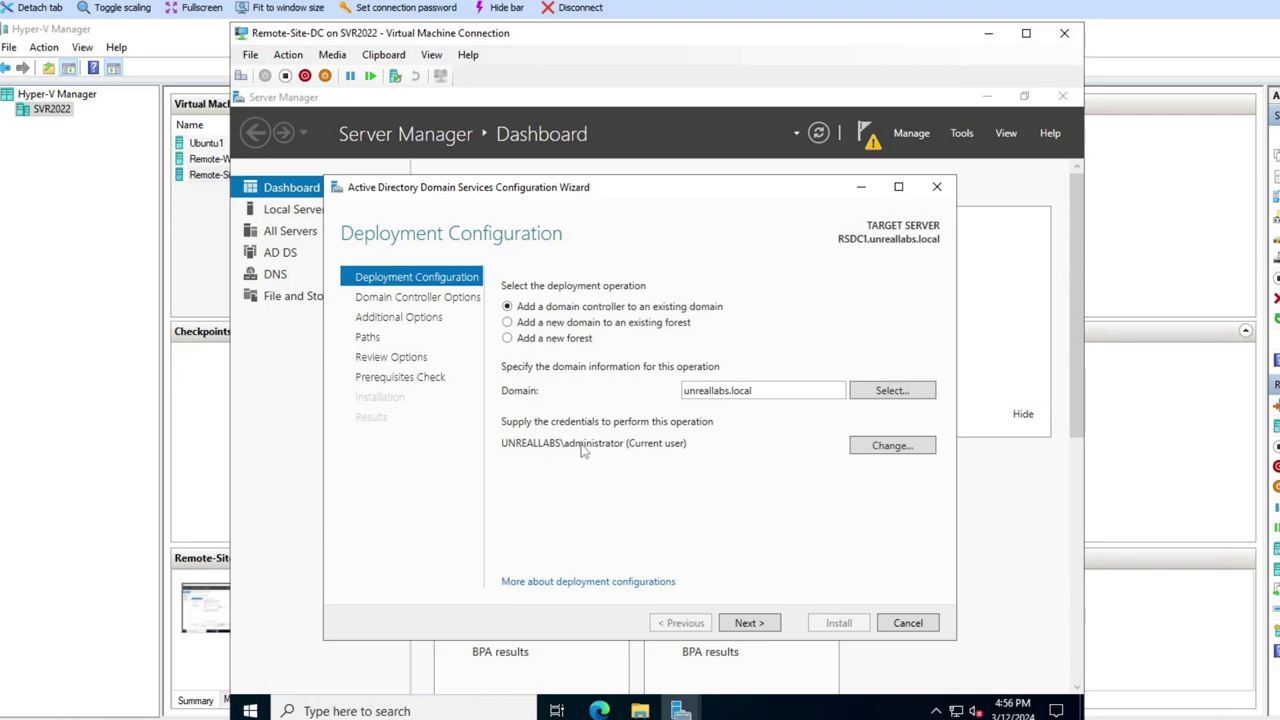
click(745, 623)
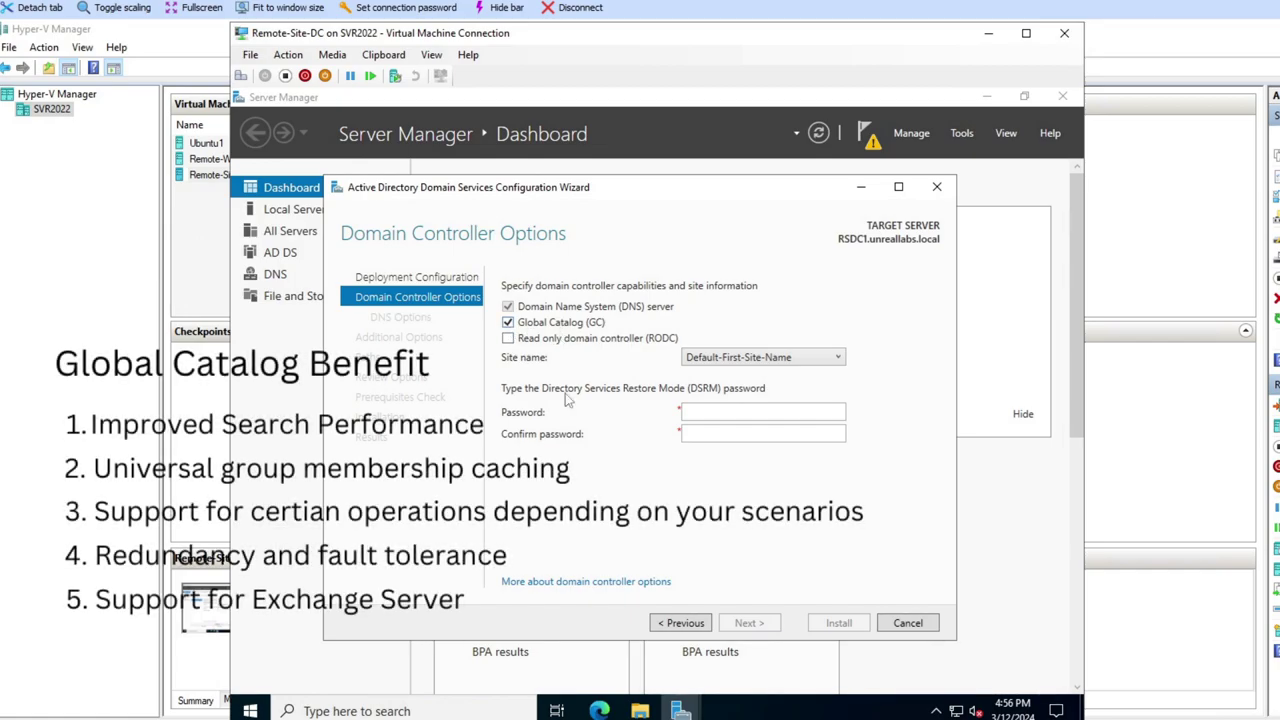
click(724, 360)
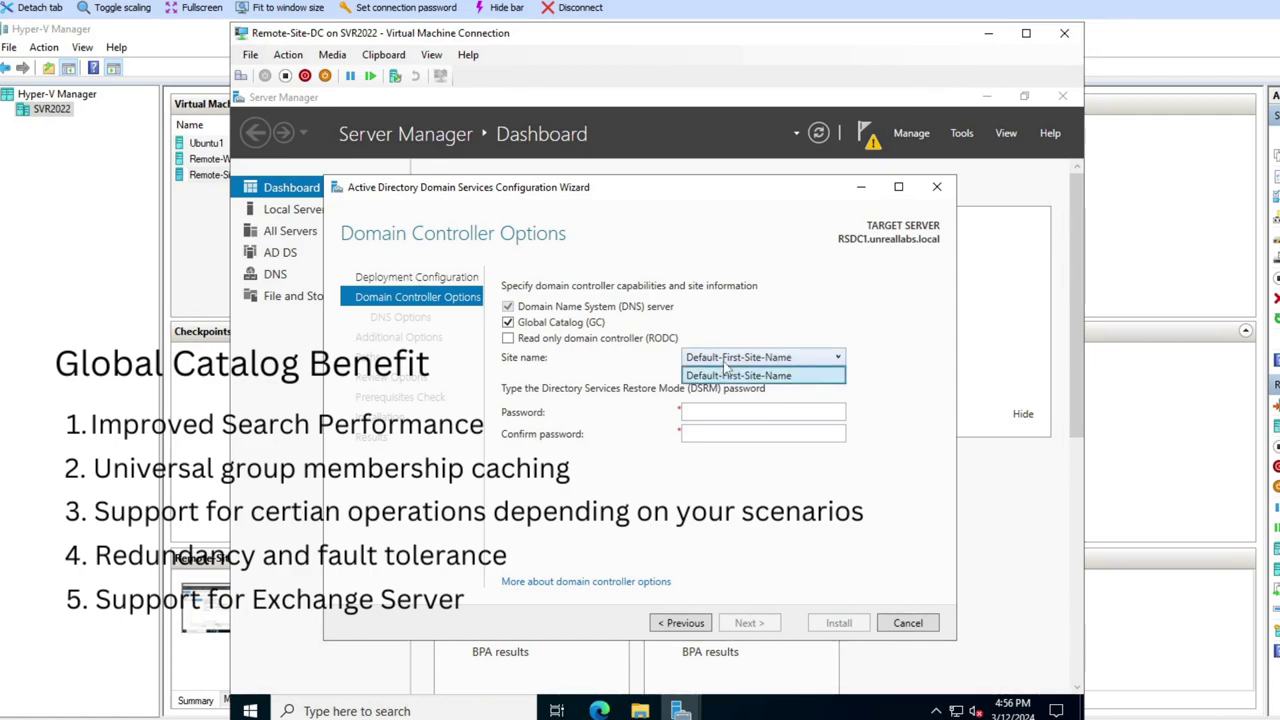
click(726, 372)
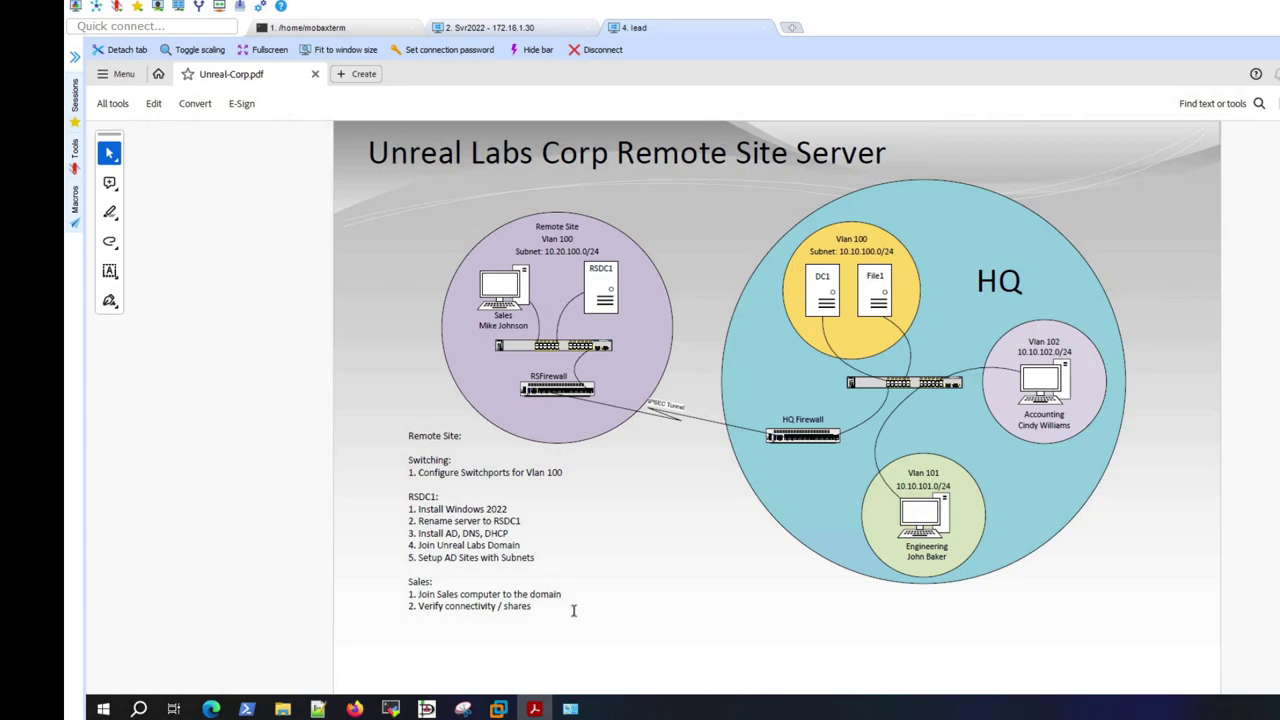
click(495, 30)
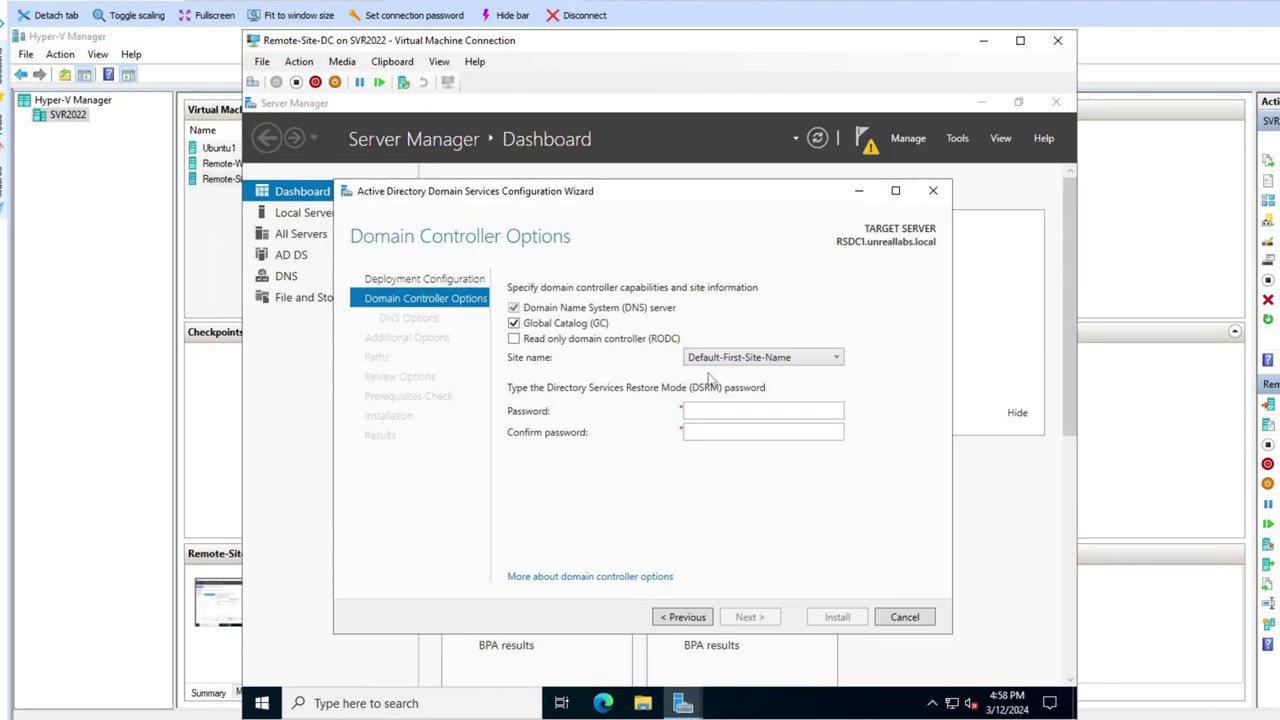
- Enter and confirm the Directory Services Restore Mode password
click(700, 405)
text(•••••••)
key(Tab)
text(••••••••••)
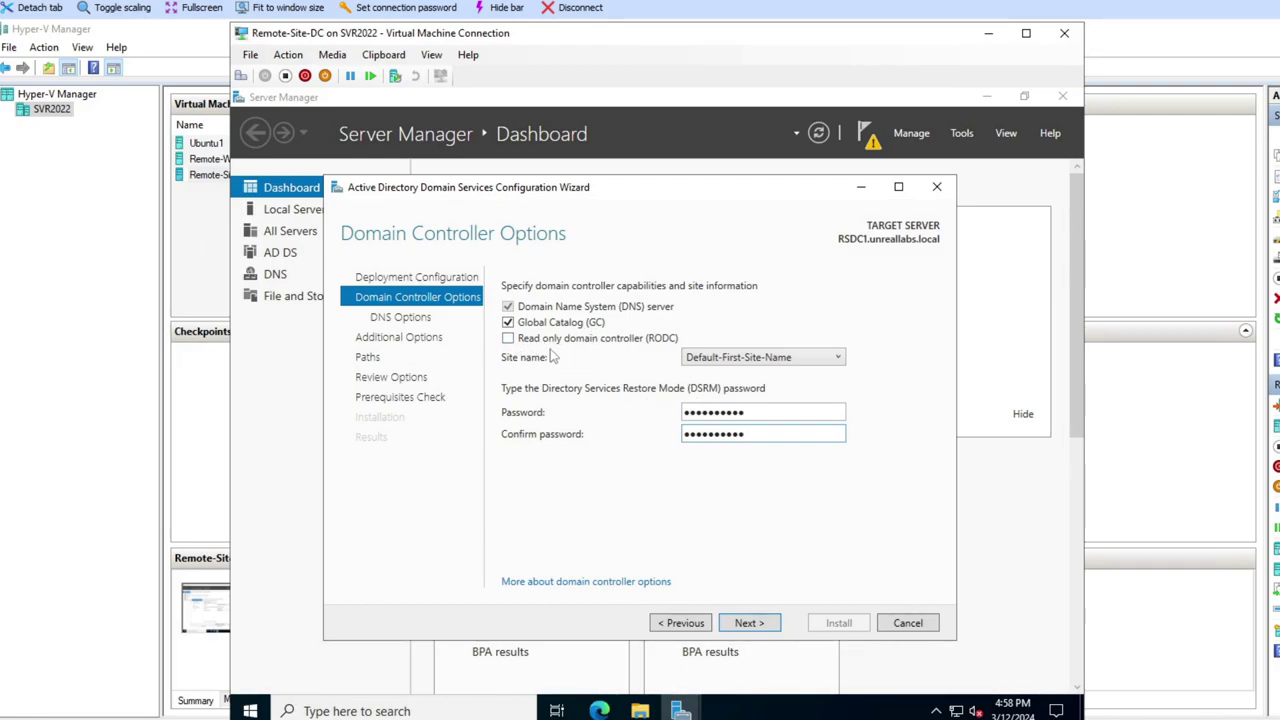
click(746, 623)
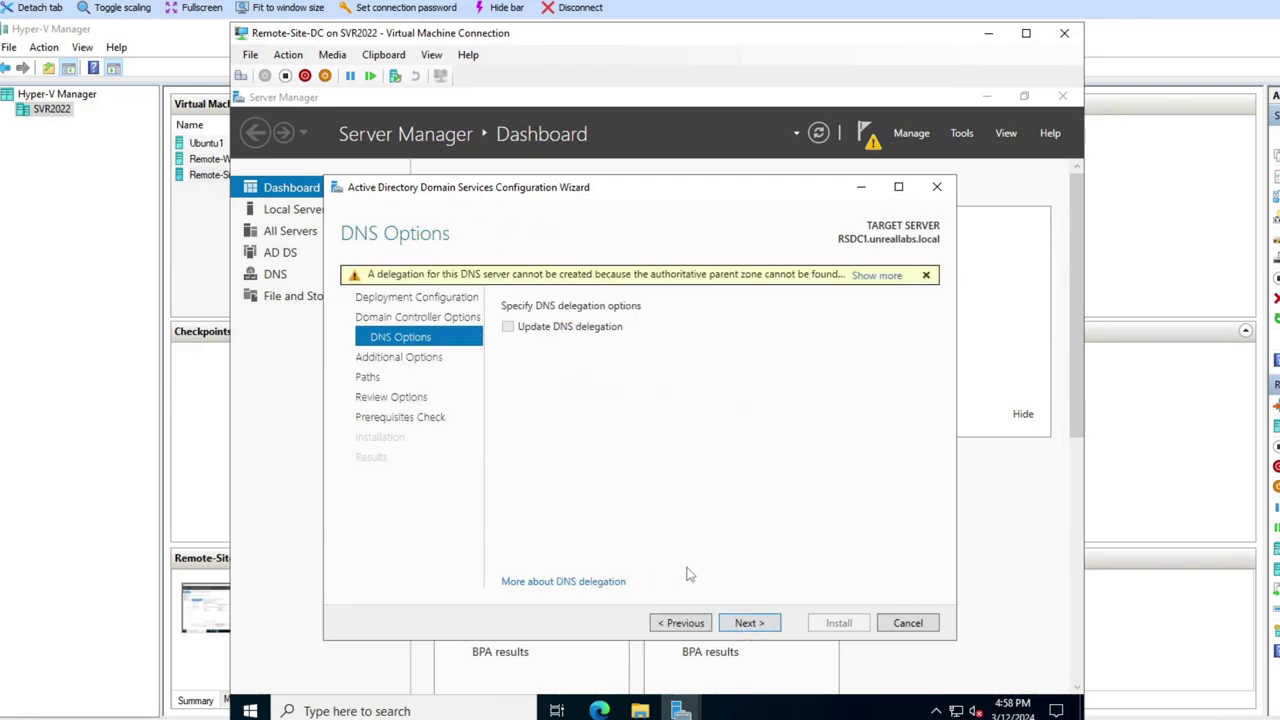
- Pass DNS Options and set replication source to UL-DC1.unreallabs.local
click(735, 627)
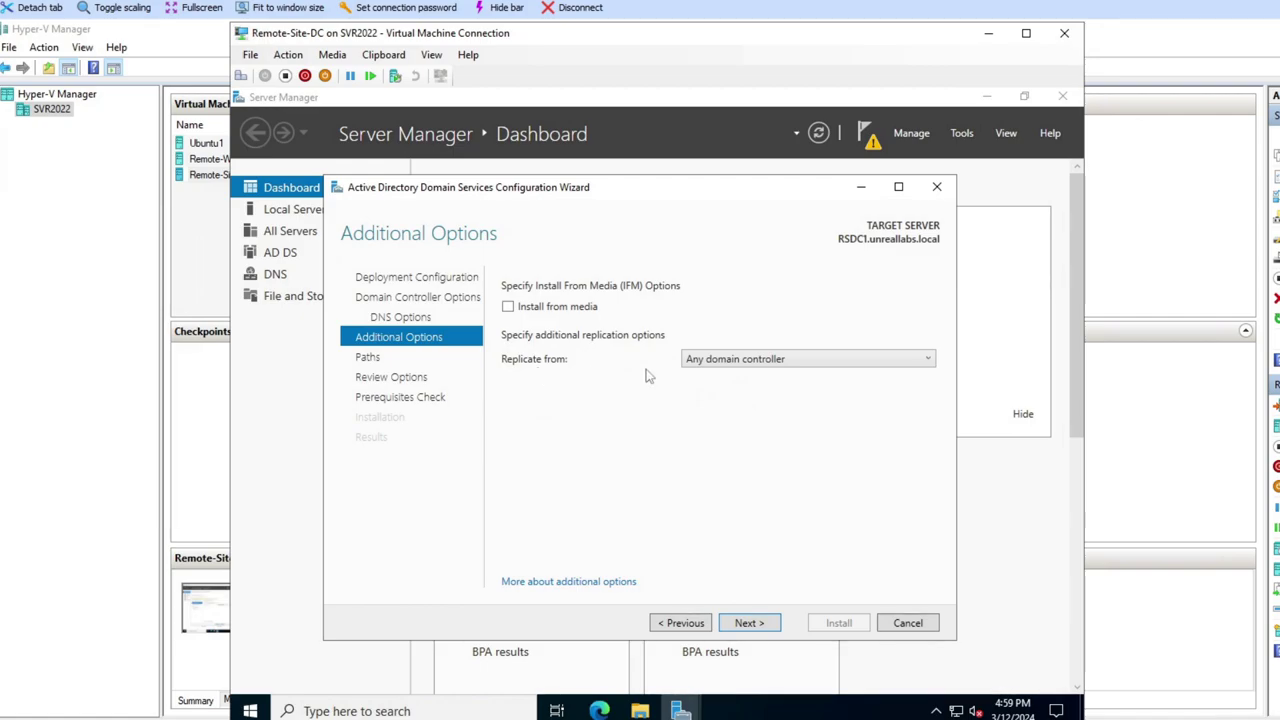
click(756, 362)
click(720, 380)
click(720, 360)
click(724, 394)
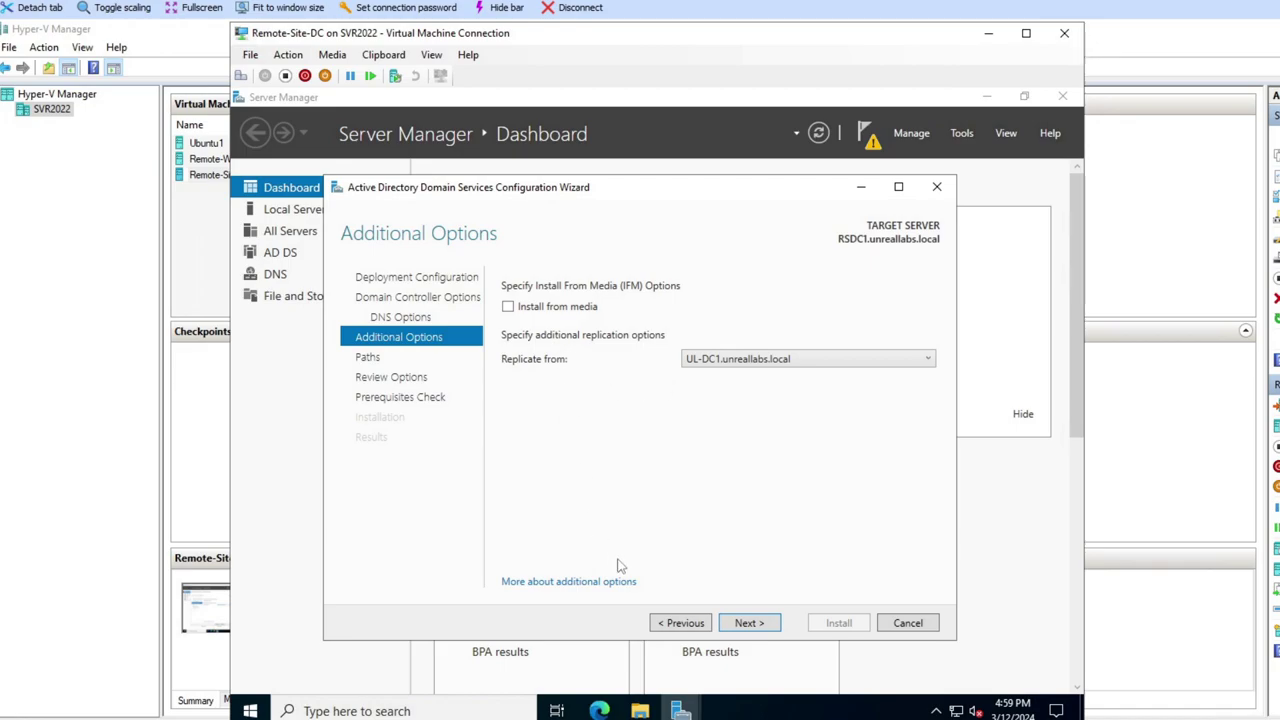
- Accept default paths, review the selections, and run the prerequisites check
click(749, 622)
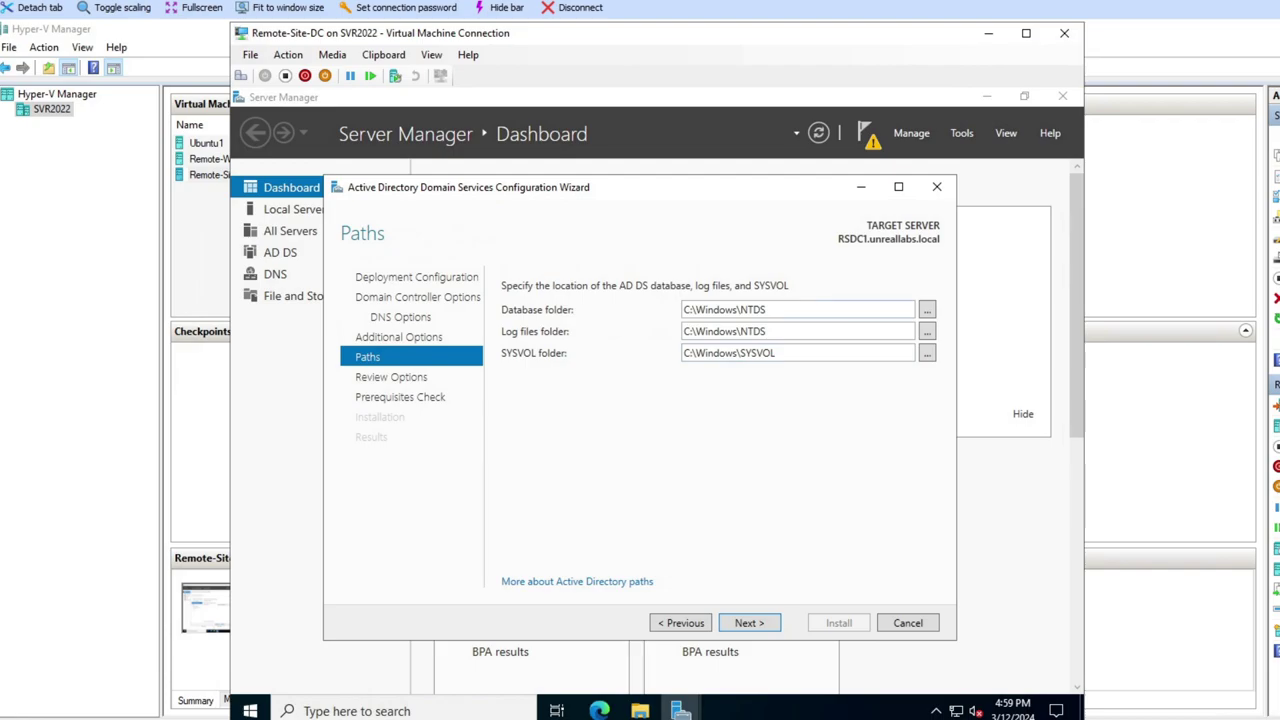
click(745, 620)
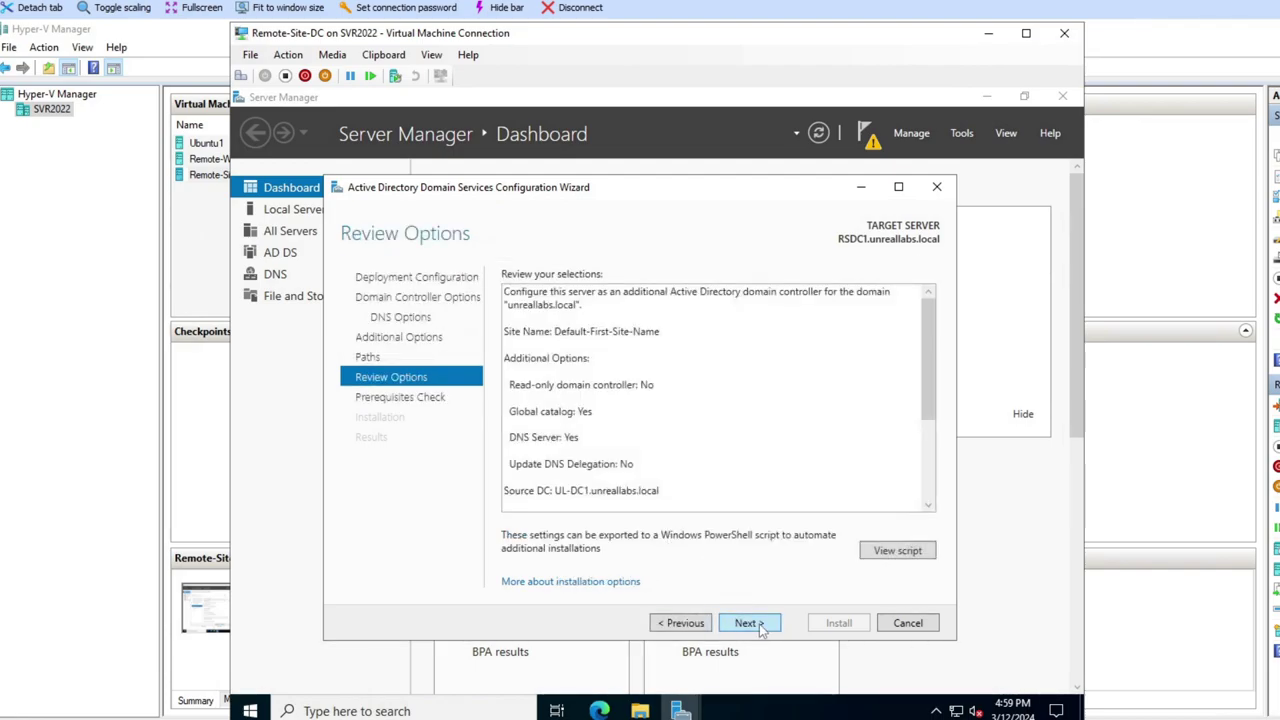
click(749, 622)
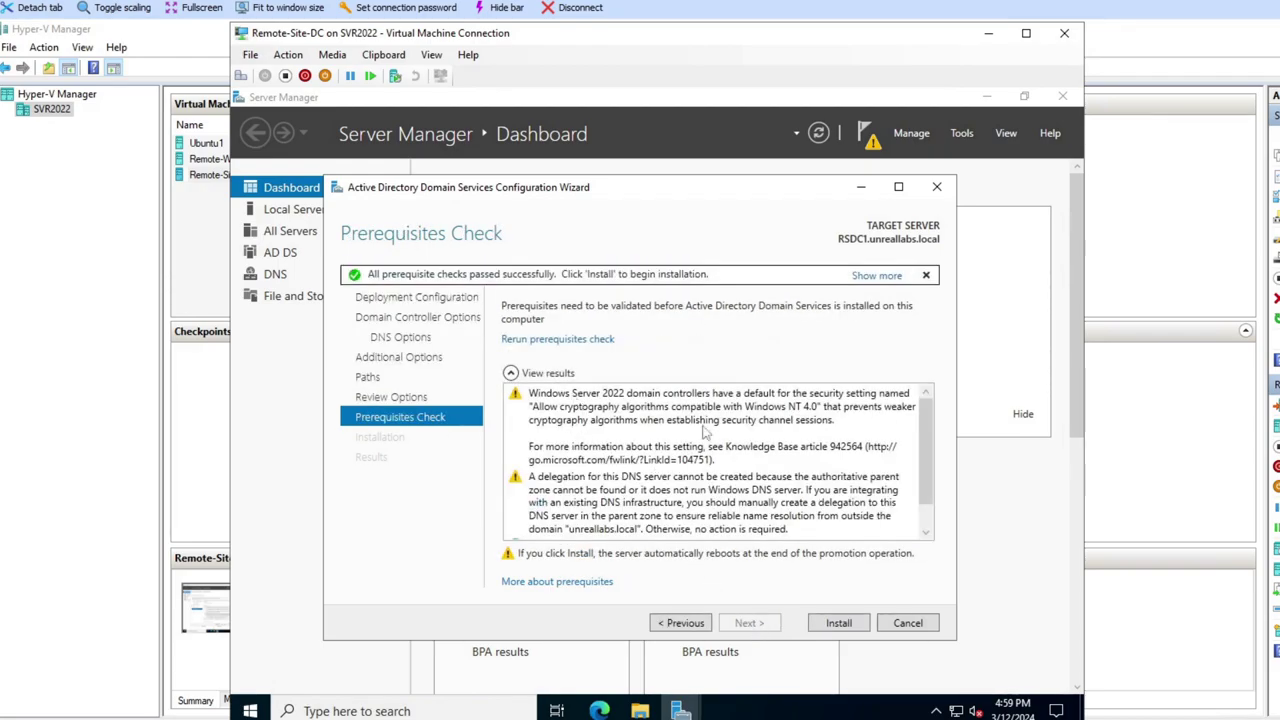
scroll(908, 432, down, 3)
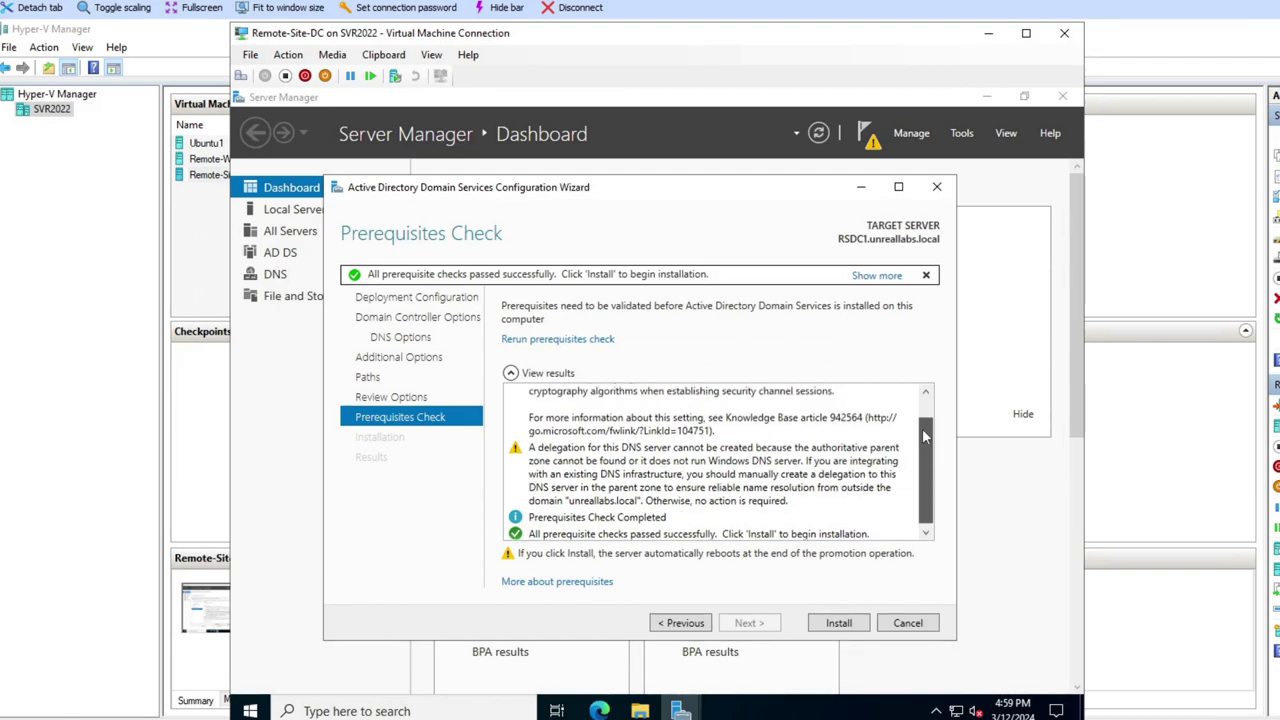
scroll(843, 441, up, 1)
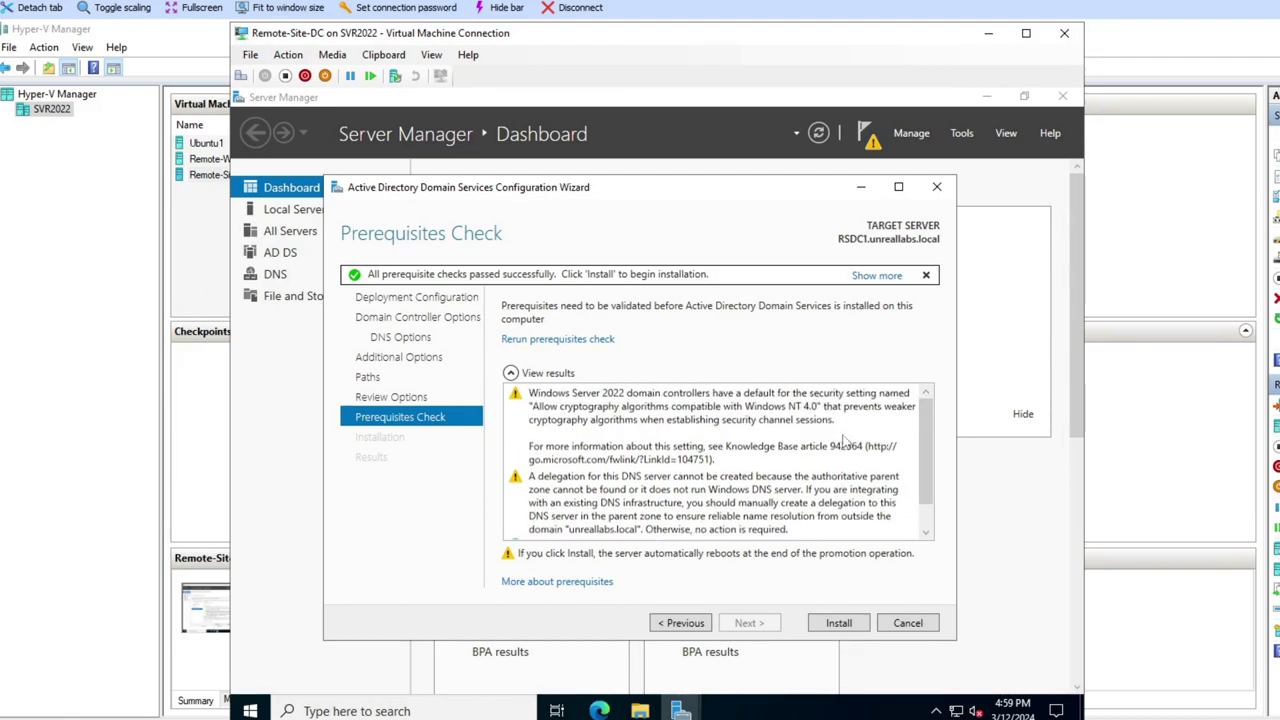
- Install AD DS to promote RSDC1, dismiss the sign-out notice, and close the finished wizard
click(820, 626)
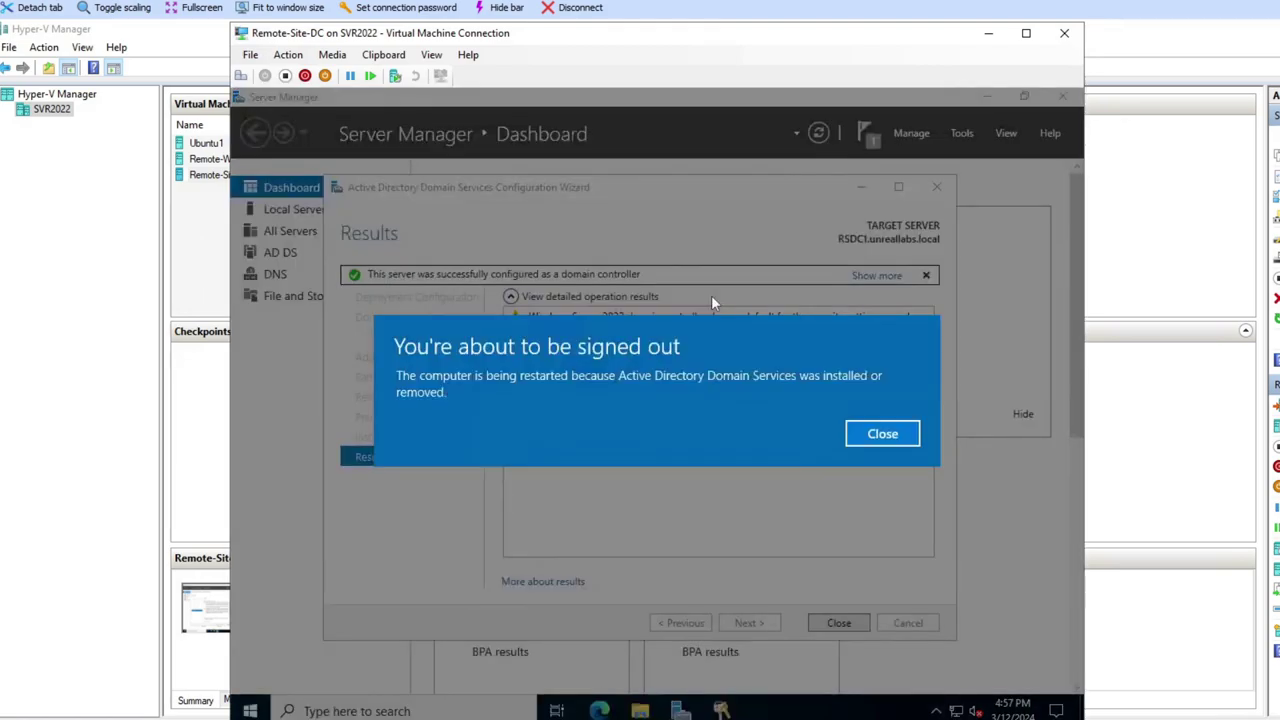
click(880, 438)
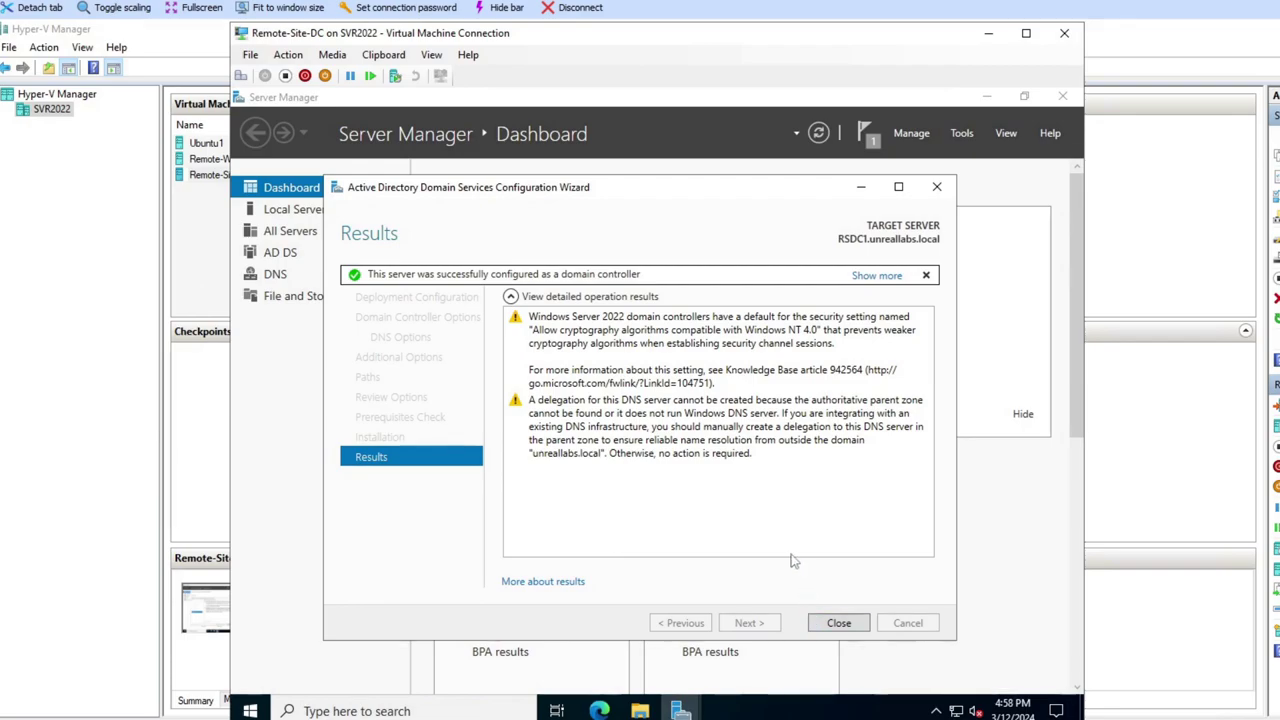
click(828, 622)
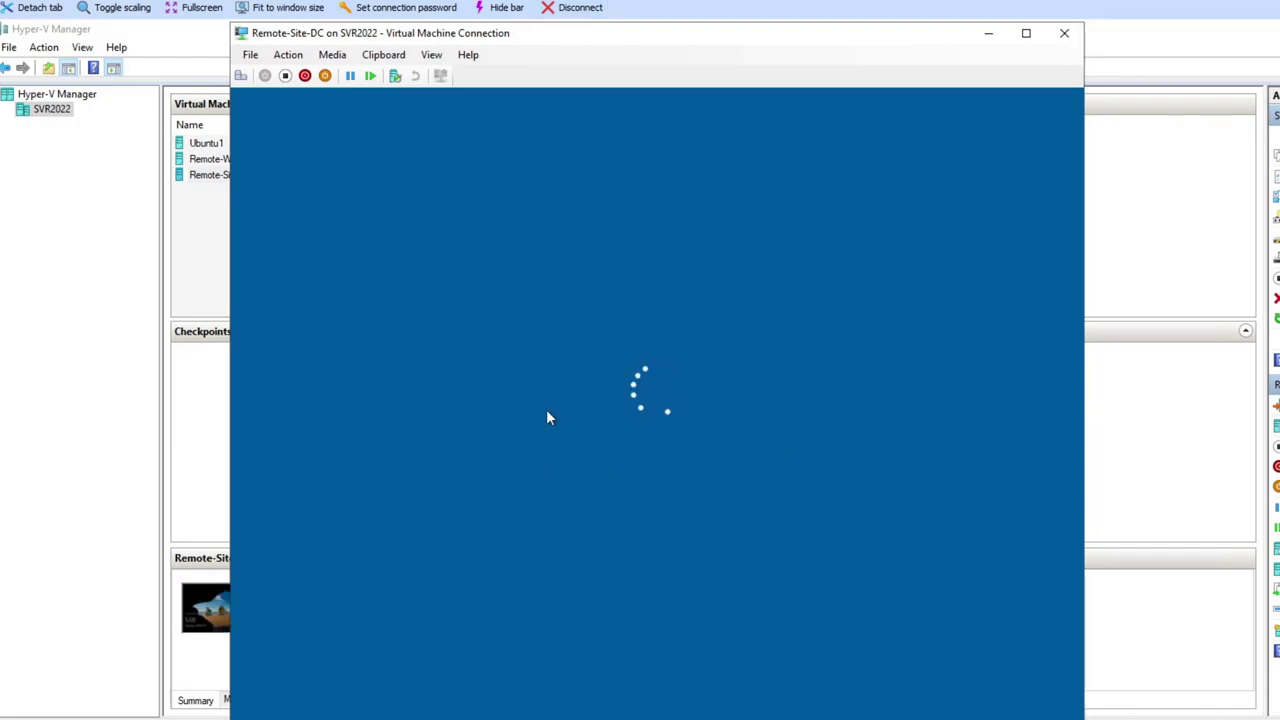
- Sign back in, dismiss the Windows Admin Center popup, and view RSDC1's Local Server page in unreallabs.local
text(P)
key(Return)
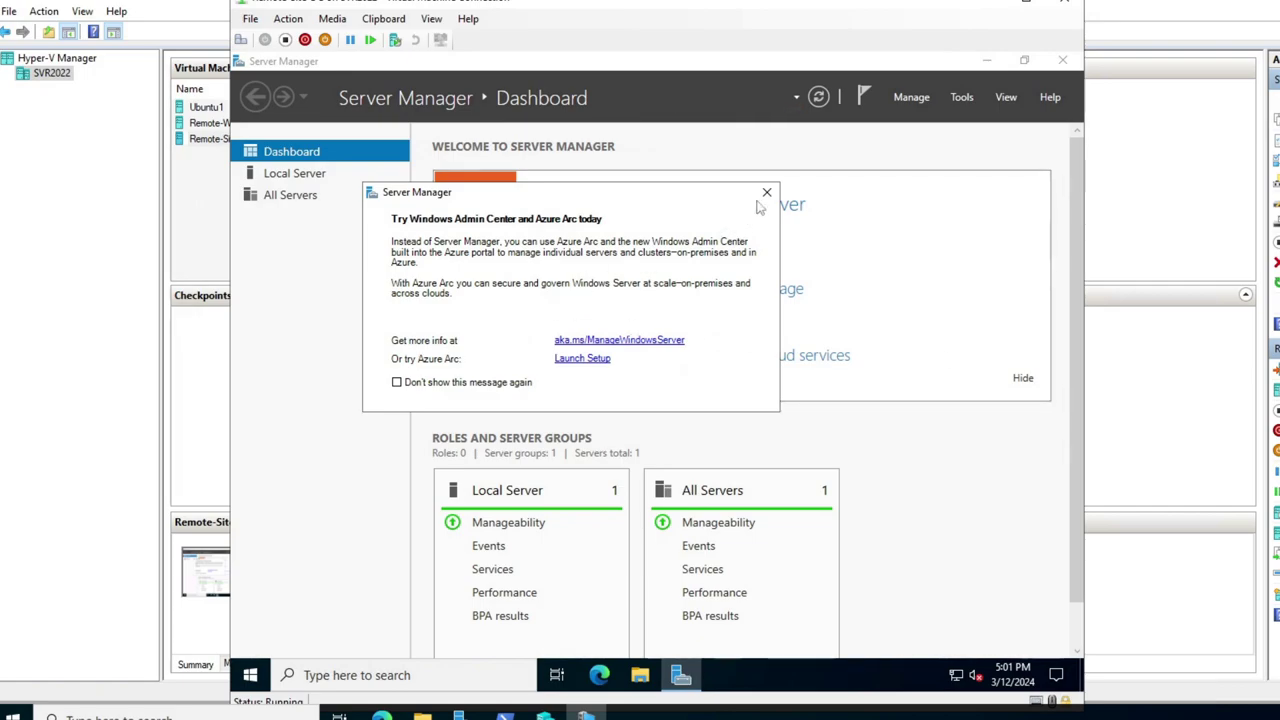
click(767, 192)
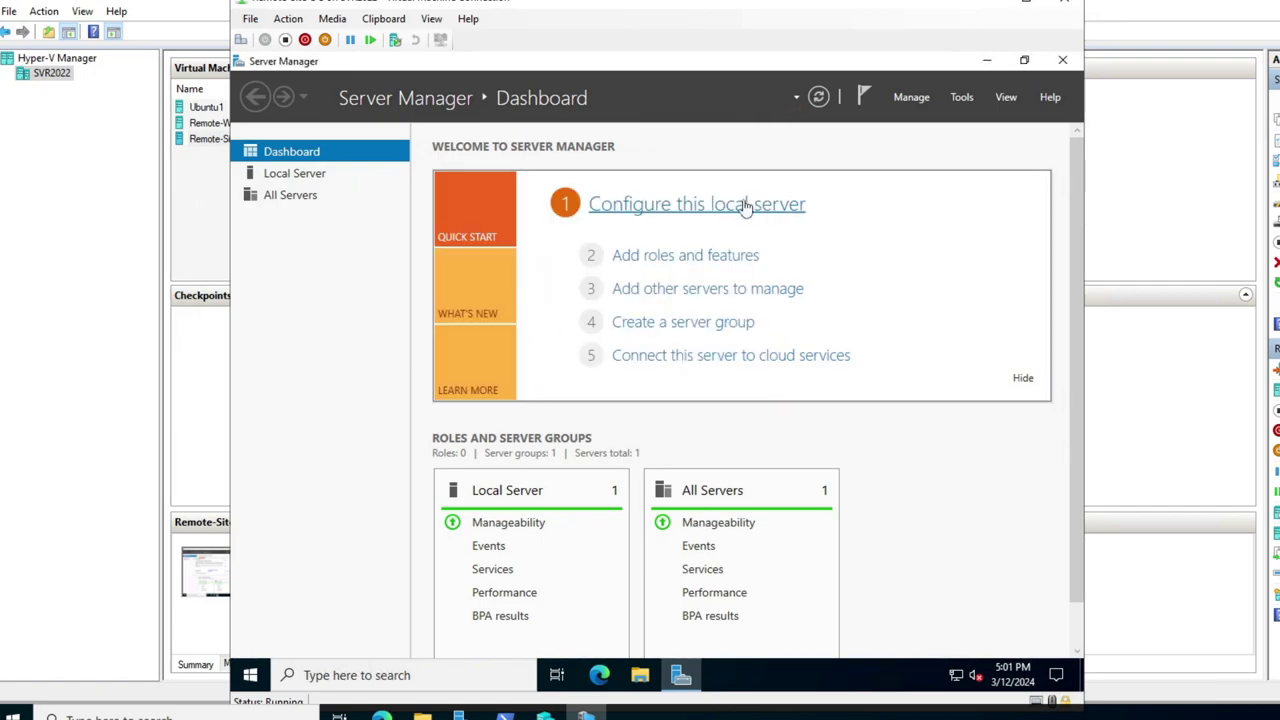
click(300, 175)
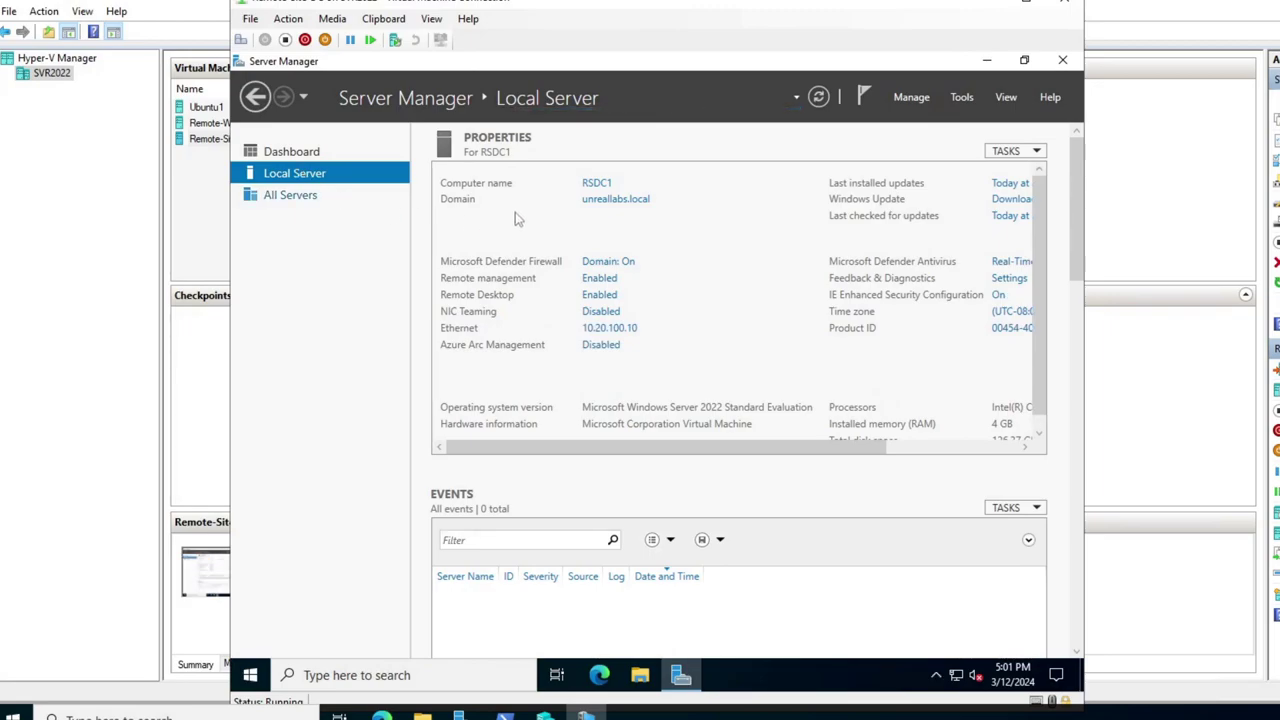
click(970, 98)
click(960, 97)
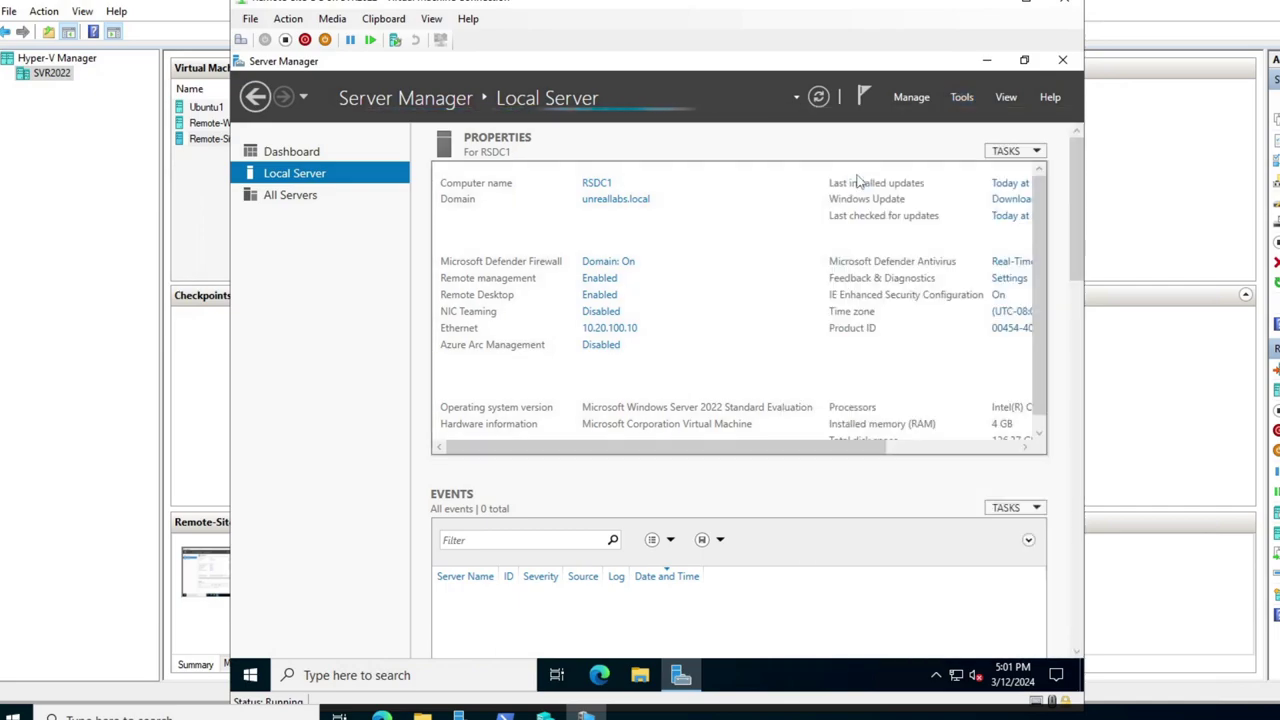
- Confirm RSDC1 and UL-DC1 appear under unreallabs.local Domain Controllers with full site names
click(957, 97)
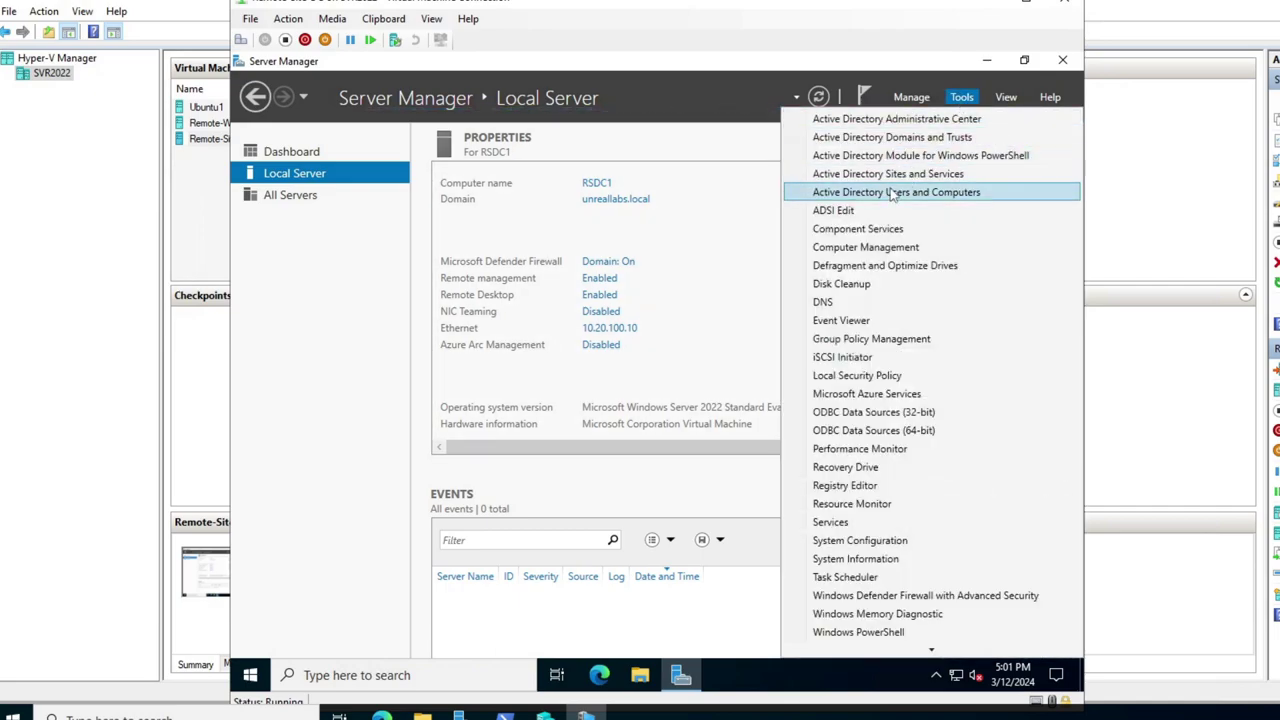
click(886, 191)
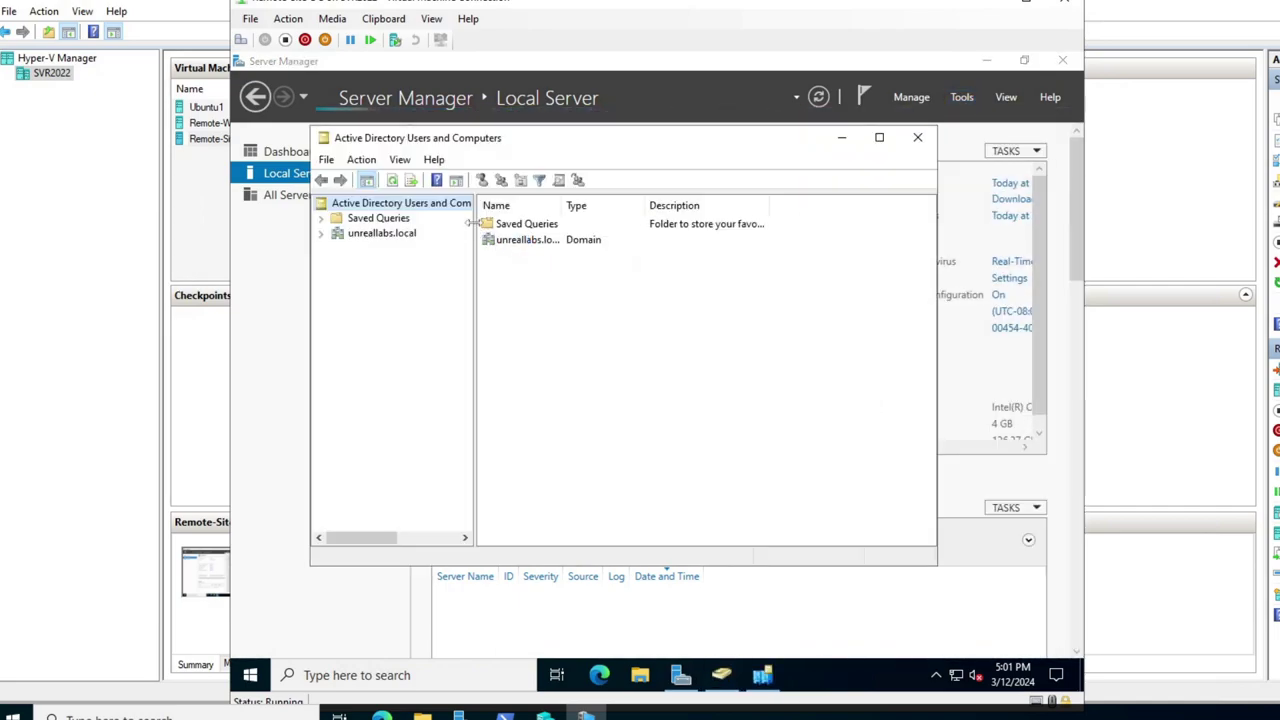
double_click(570, 143)
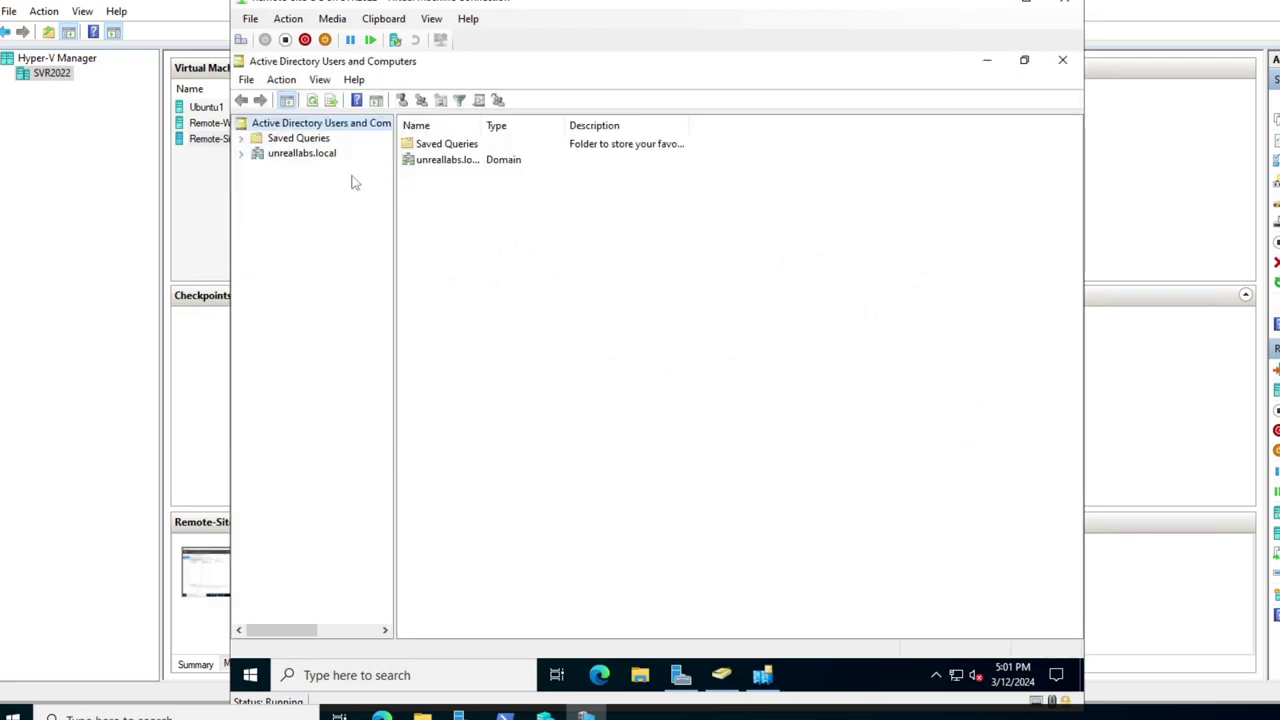
click(247, 154)
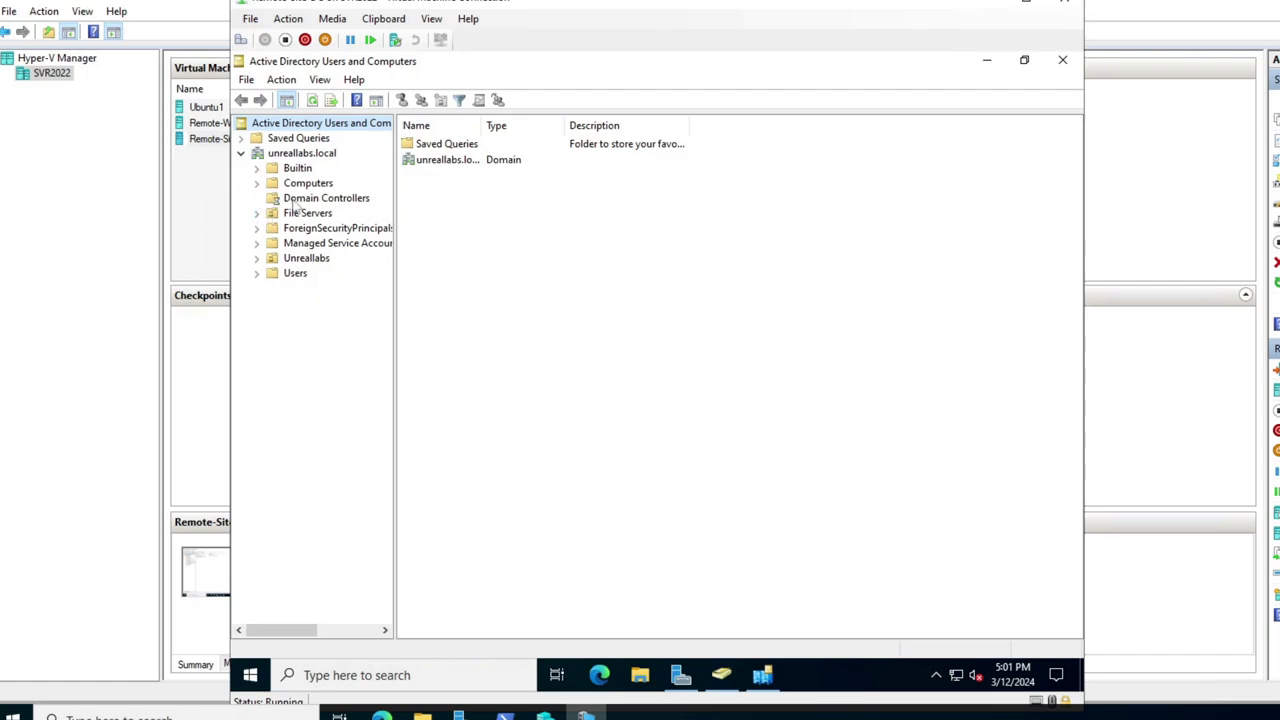
click(290, 198)
click(437, 161)
click(441, 147)
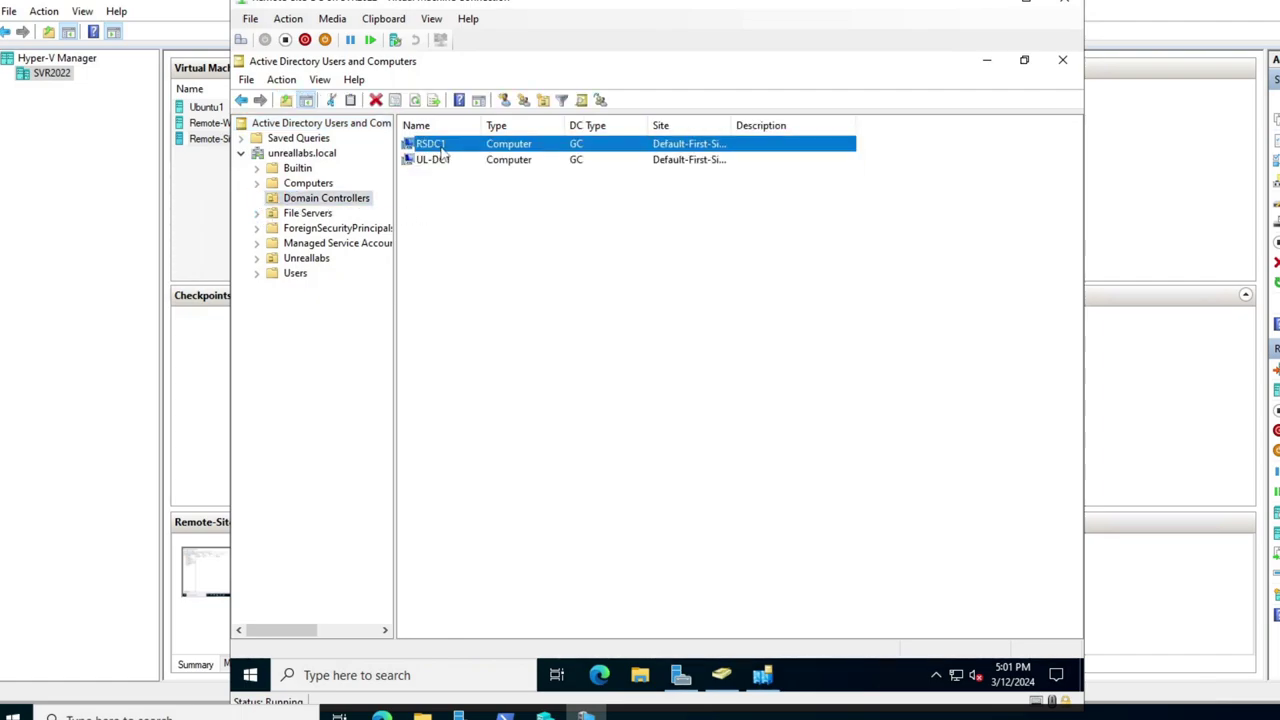
double_click(734, 125)
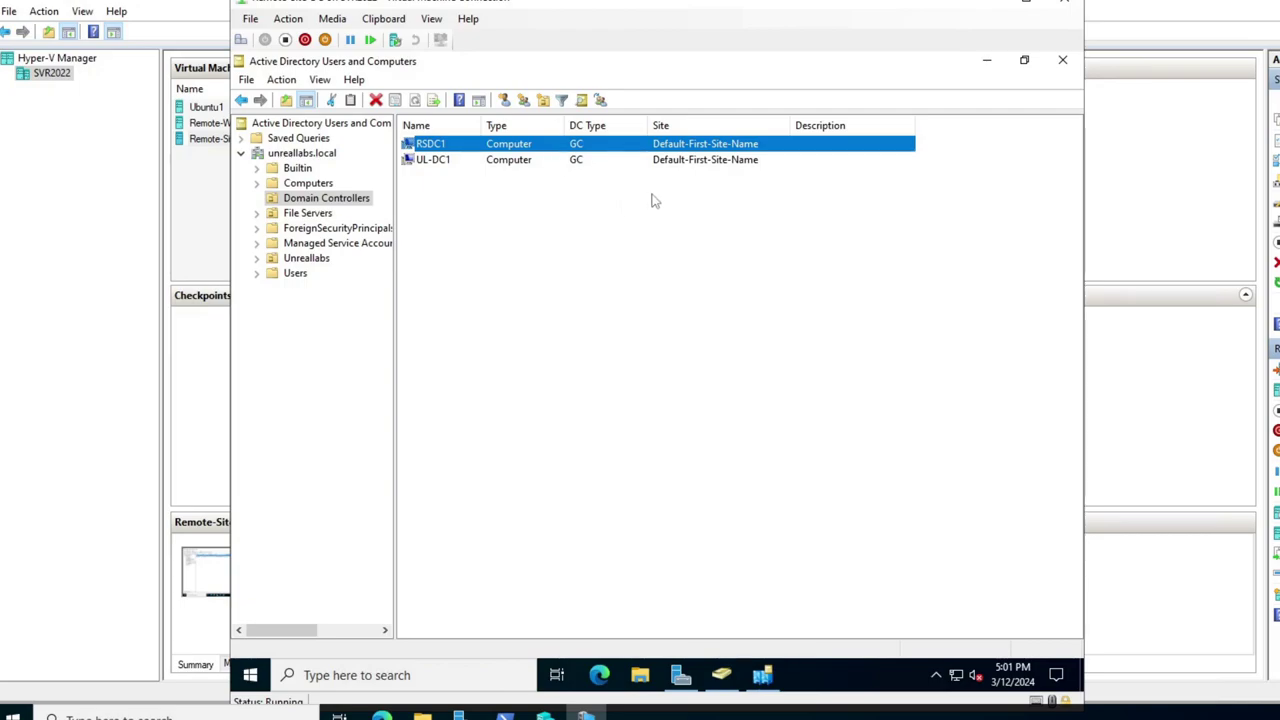
click(1062, 60)
- Open the Ethernet adapter's IPv4 settings through Network and Sharing Center
key(super+e)
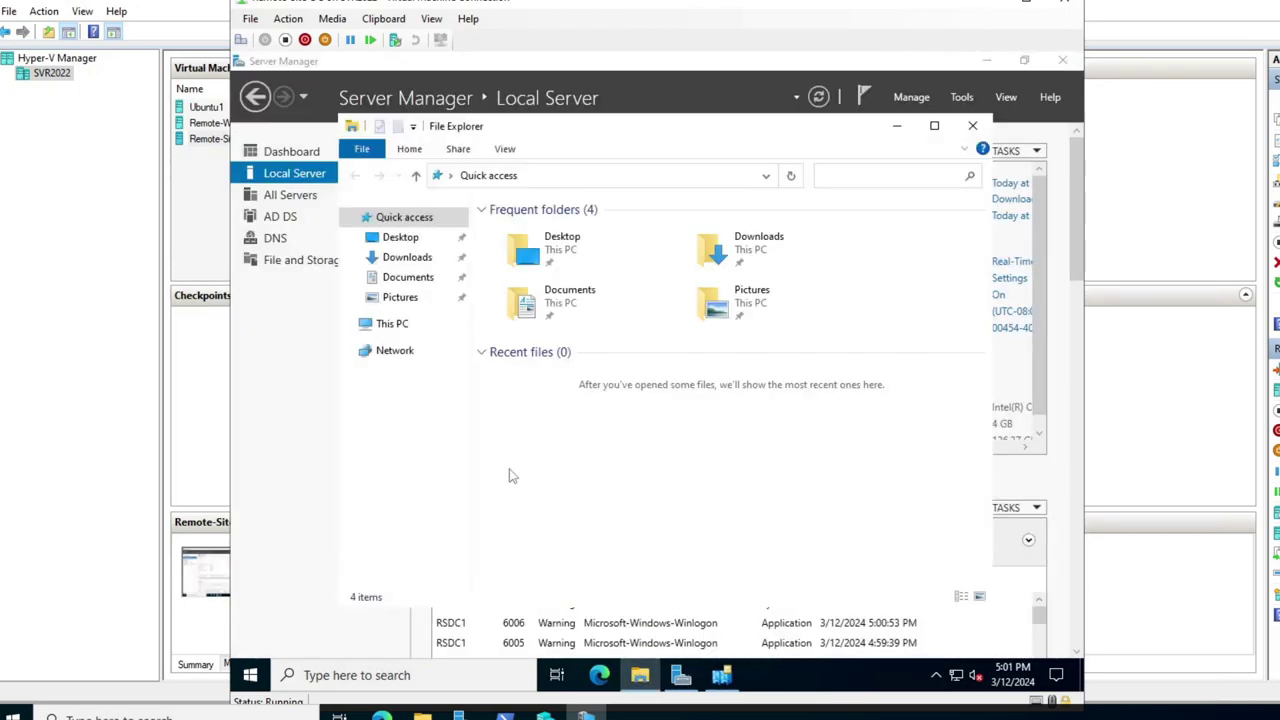
right_click(403, 360)
click(466, 526)
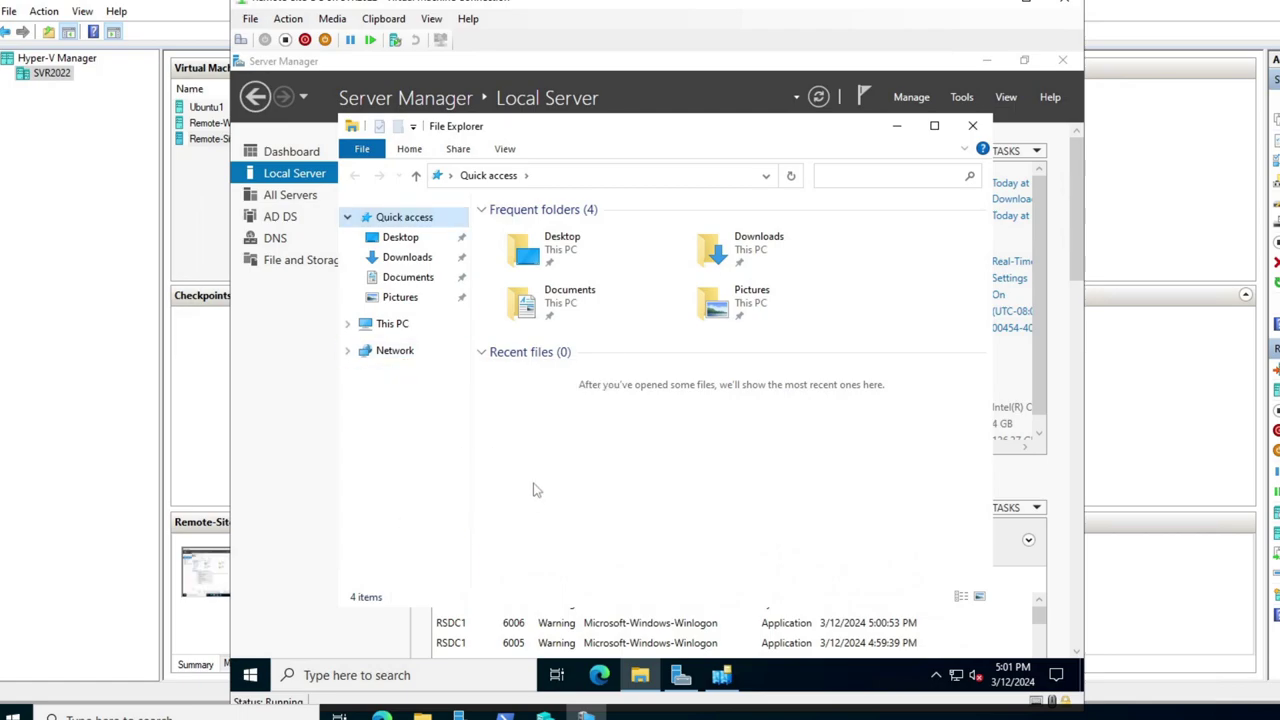
click(437, 250)
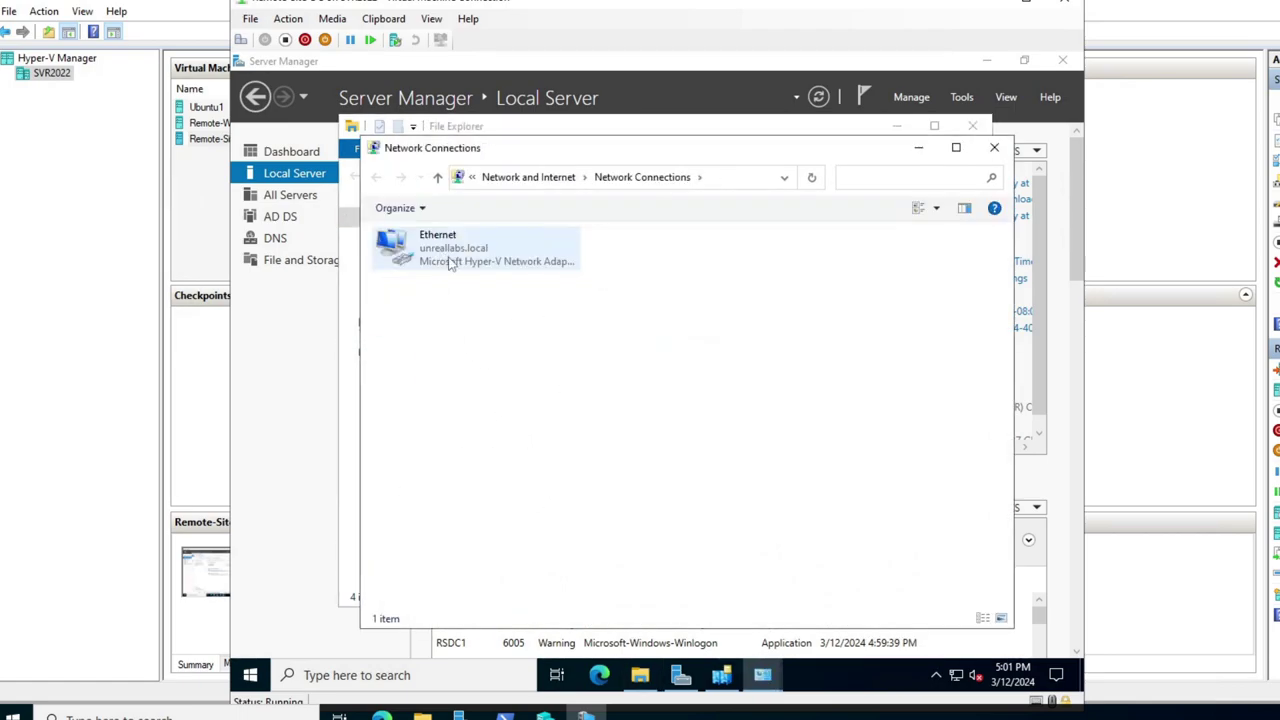
double_click(449, 262)
click(560, 500)
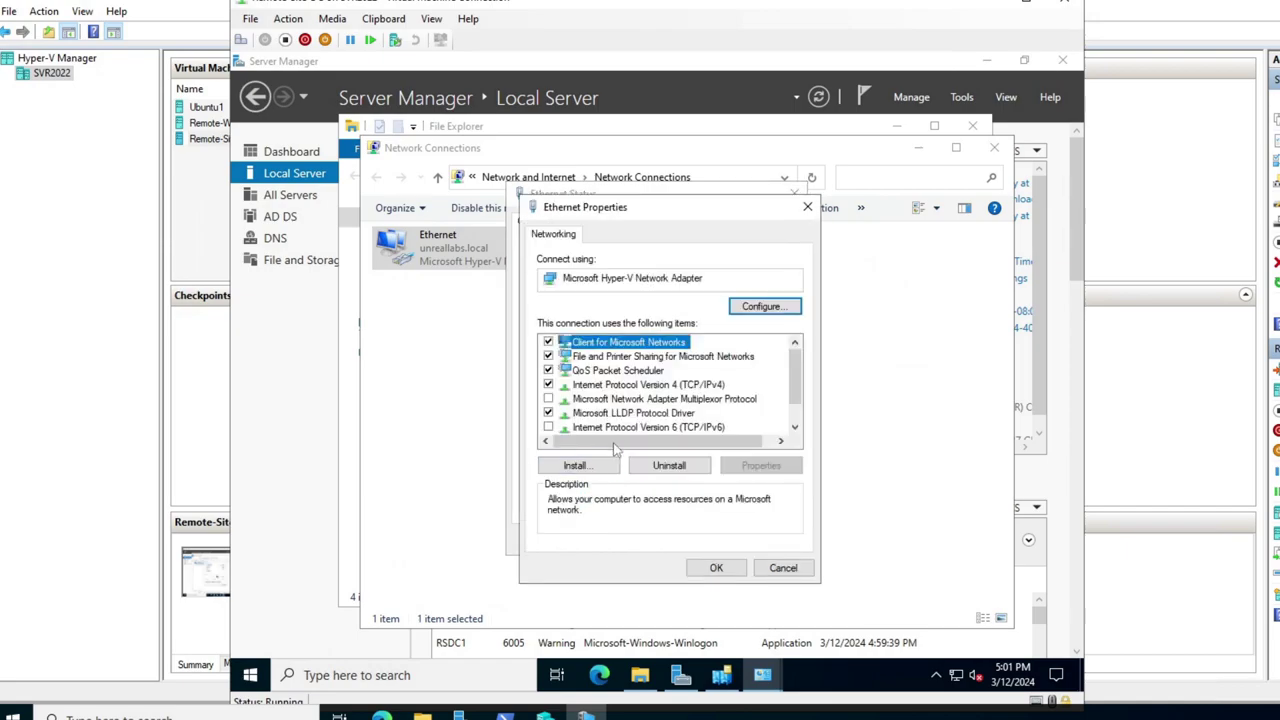
double_click(652, 384)
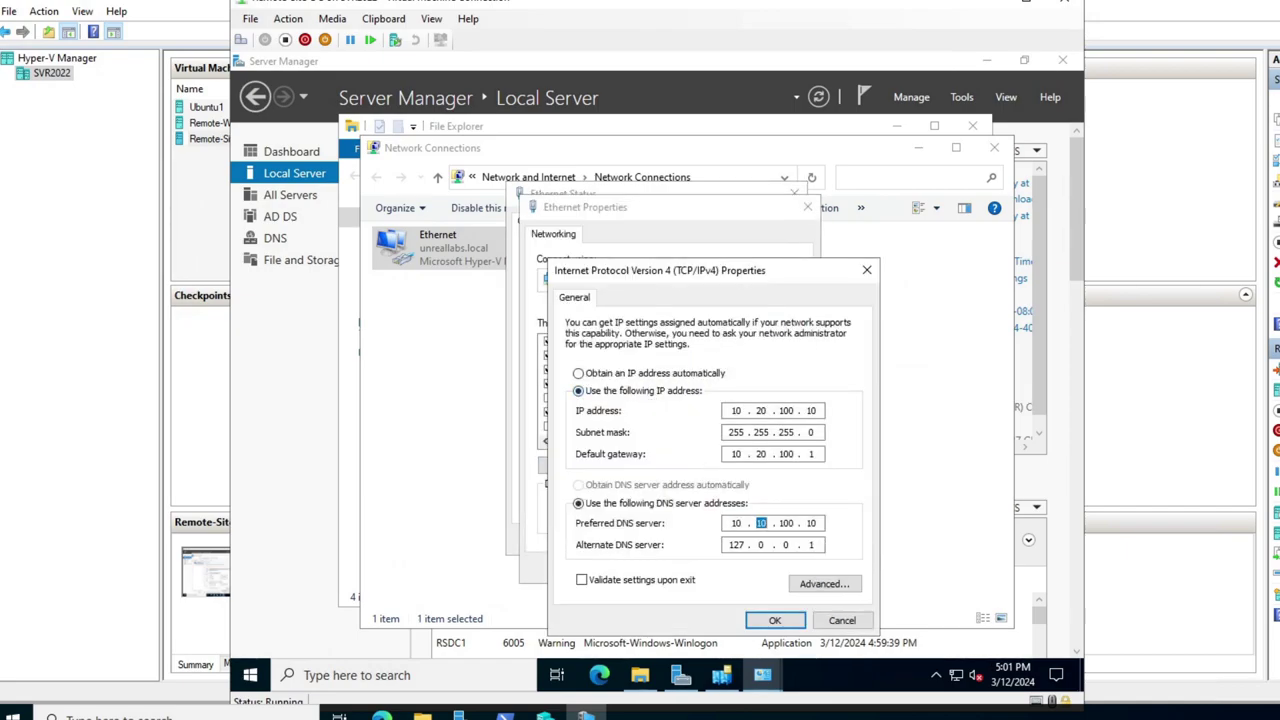
- Set the preferred DNS server to 10.10.100.10, apply it, and close all network windows
click(762, 522)
text(1)
click(774, 620)
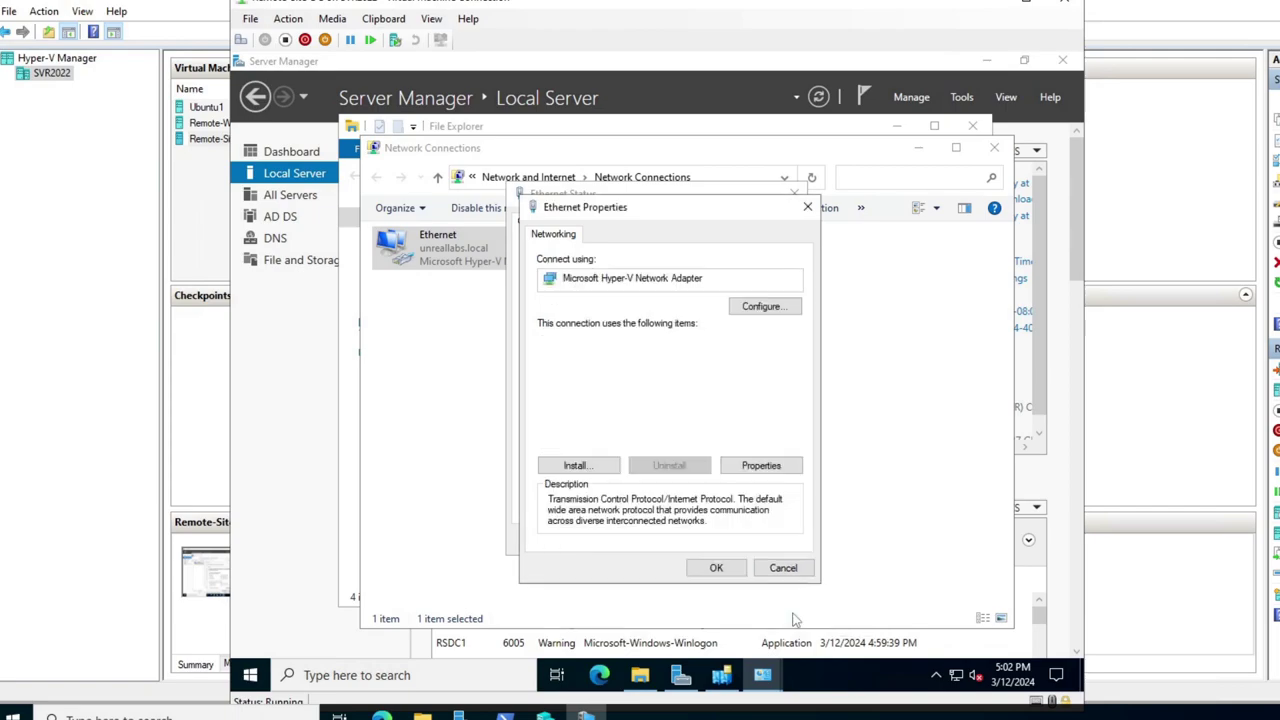
click(717, 569)
click(763, 539)
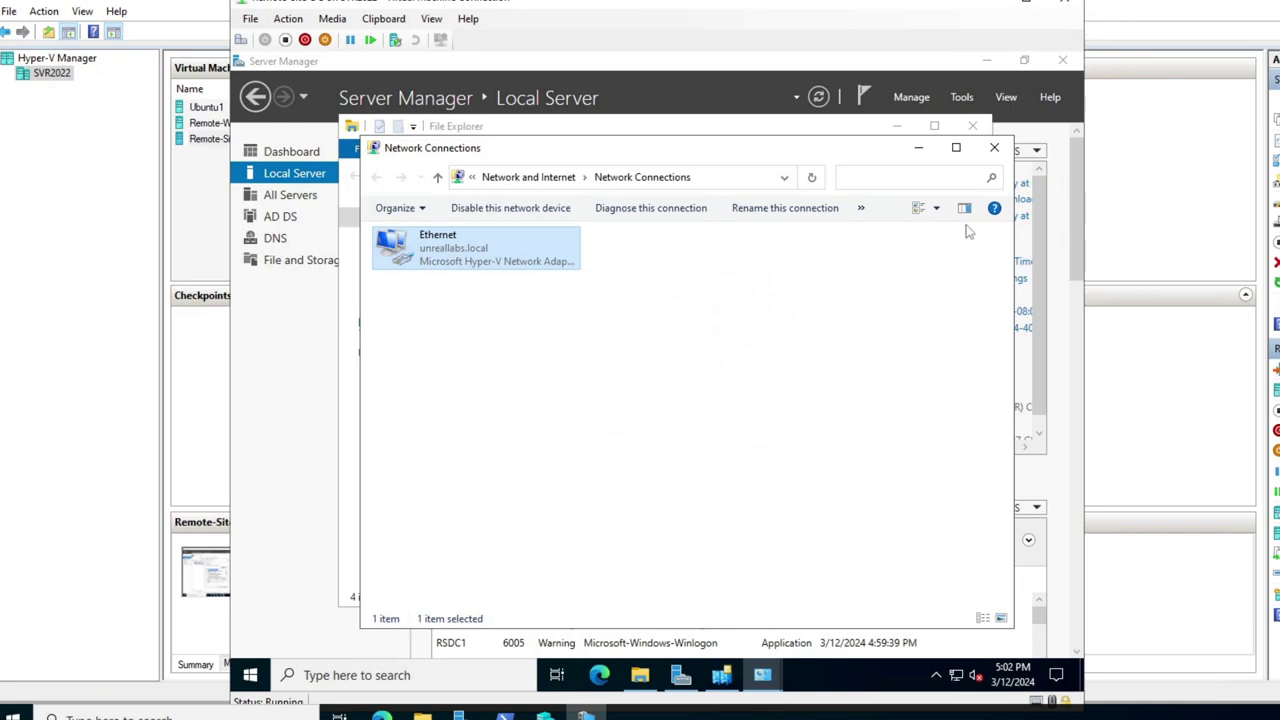
click(994, 149)
click(994, 149)
click(980, 126)
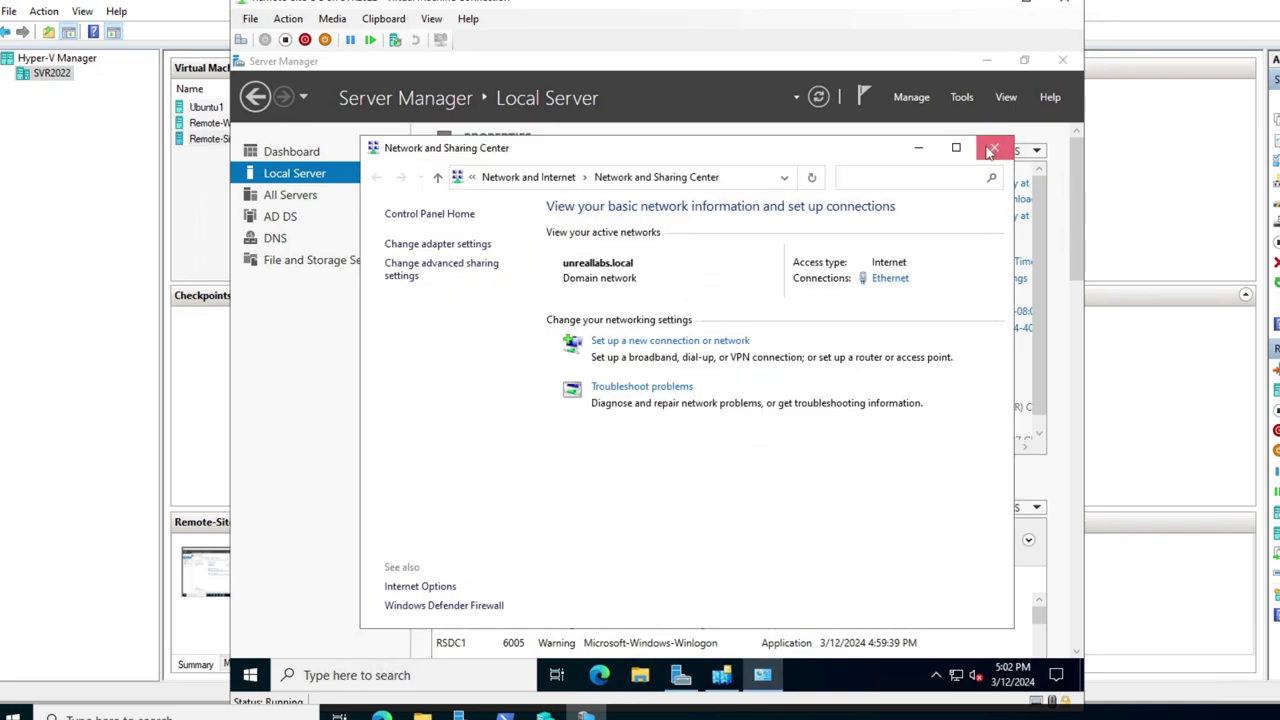
click(994, 149)
- Launch Edge and skip its first-run setup without signing in or importing data
click(599, 675)
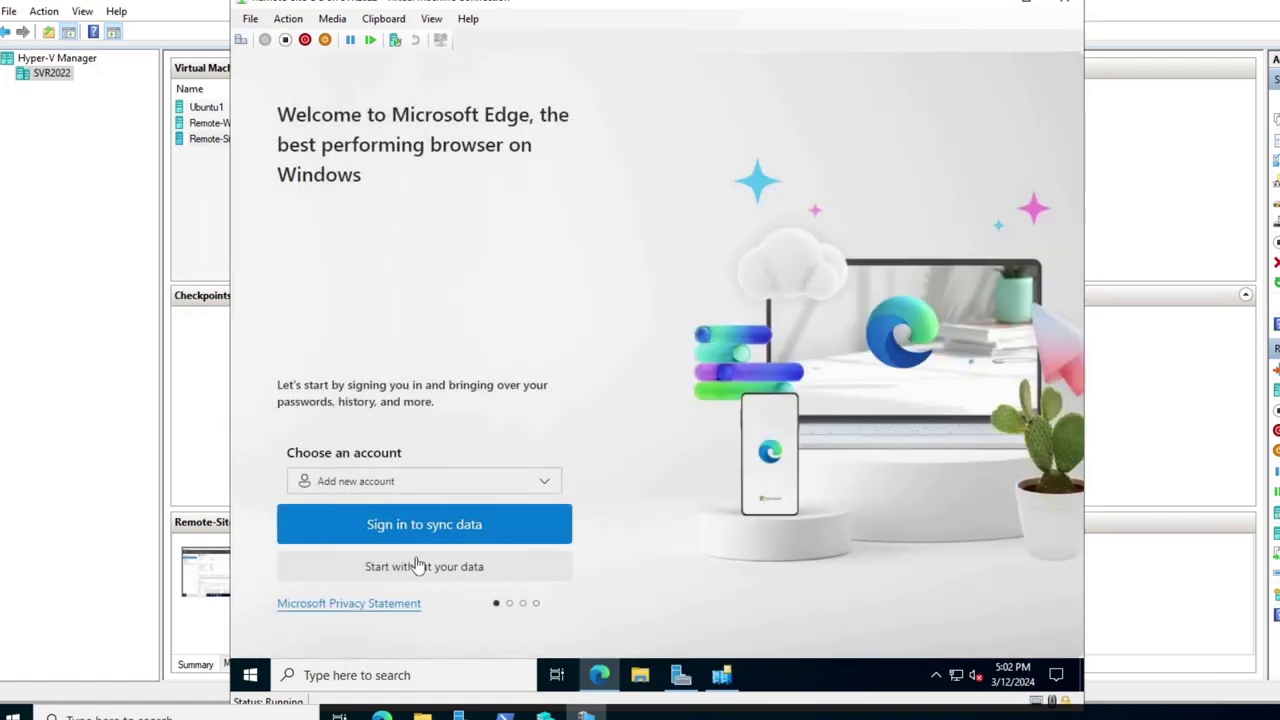
click(421, 567)
click(408, 562)
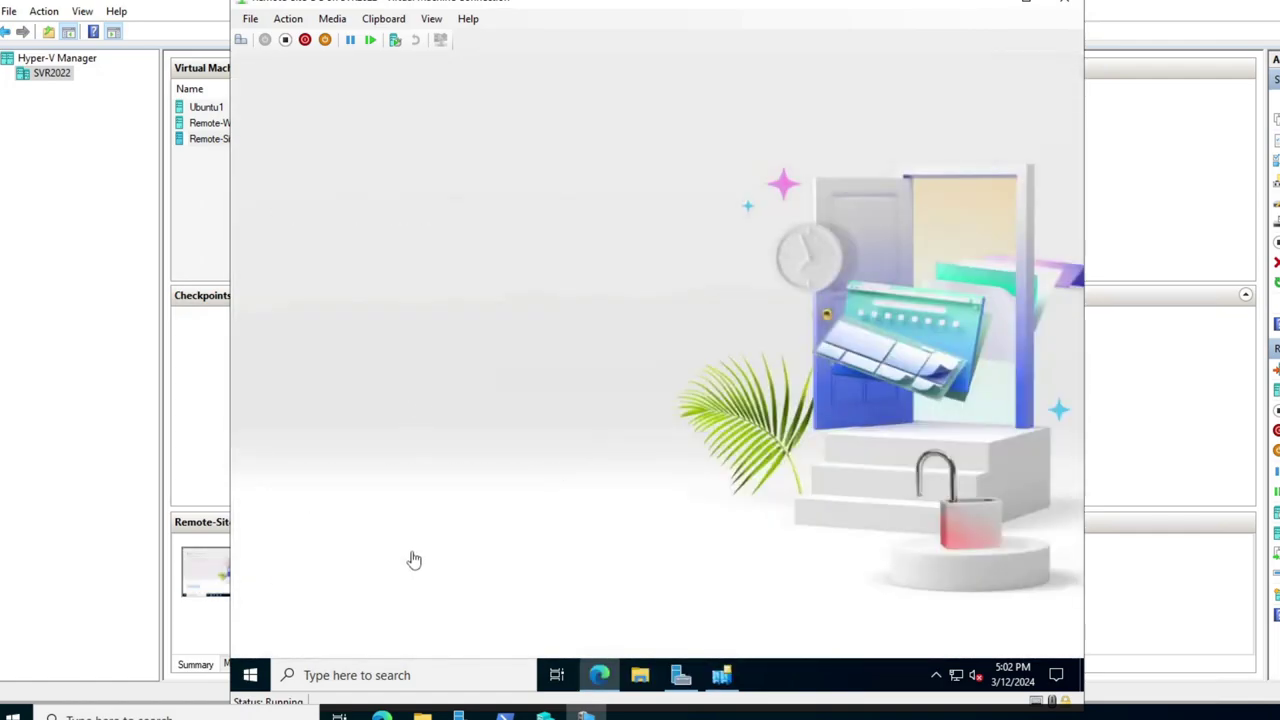
click(431, 560)
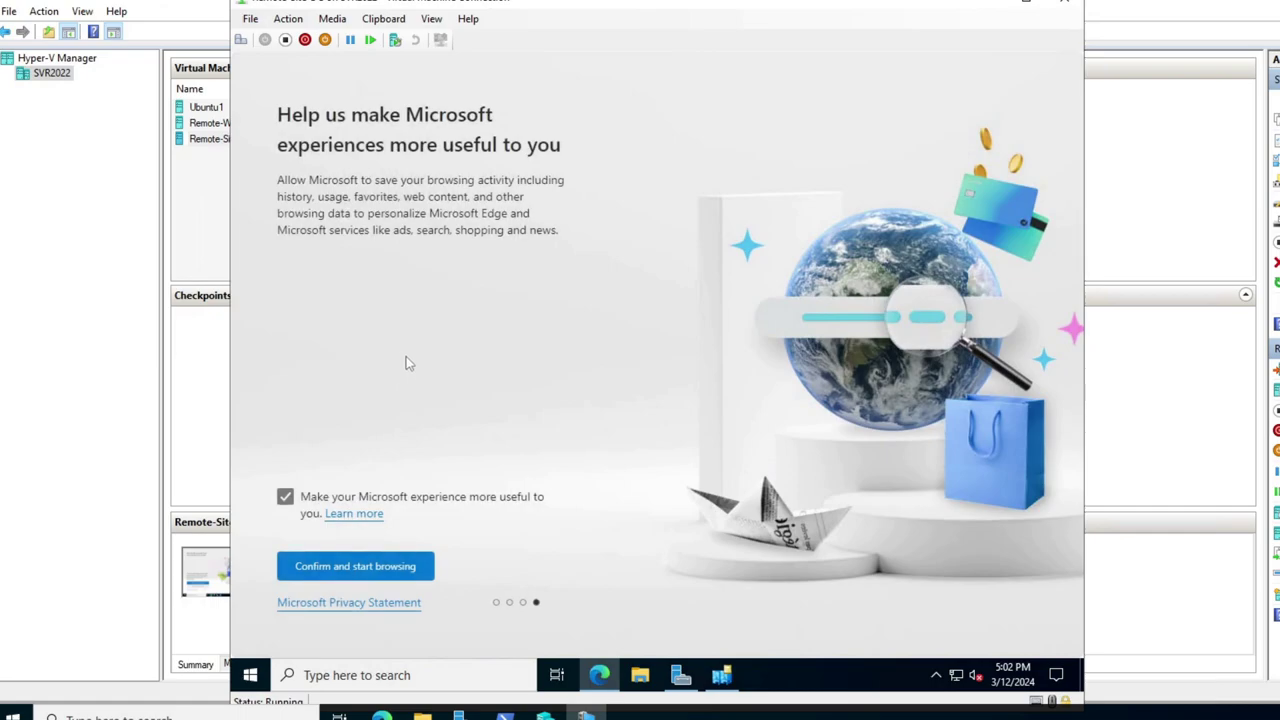
click(385, 567)
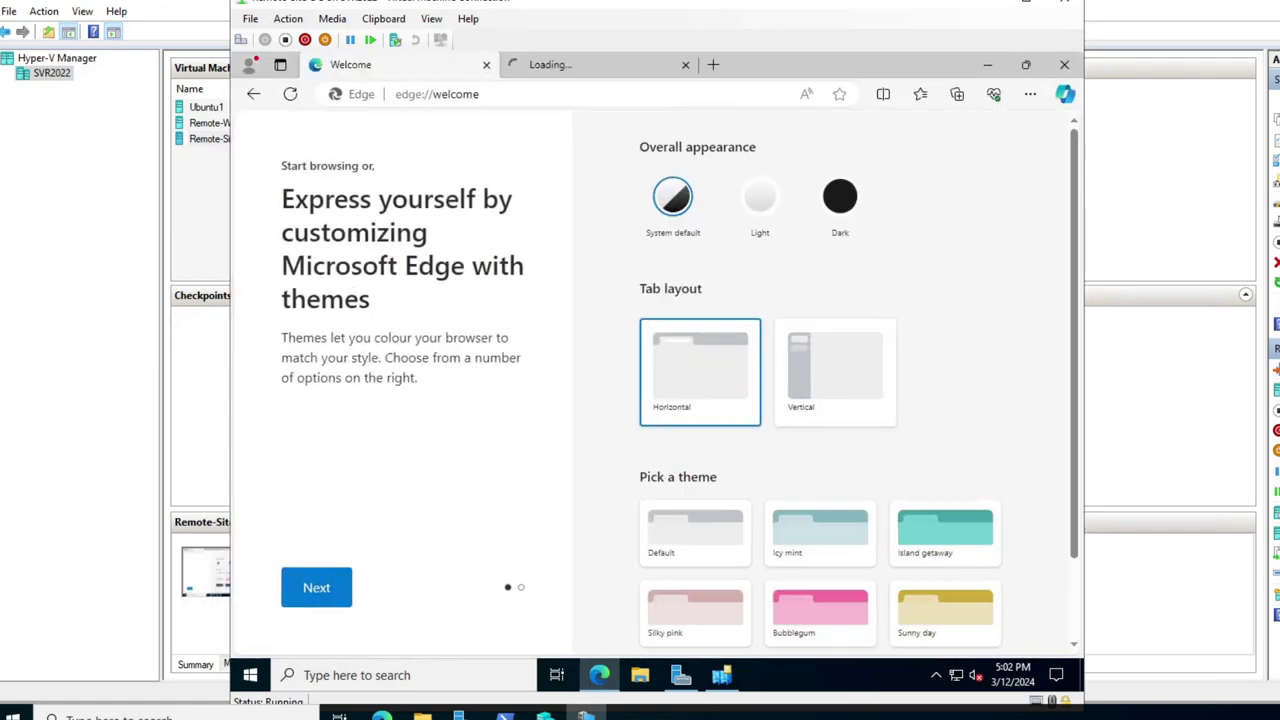
click(486, 65)
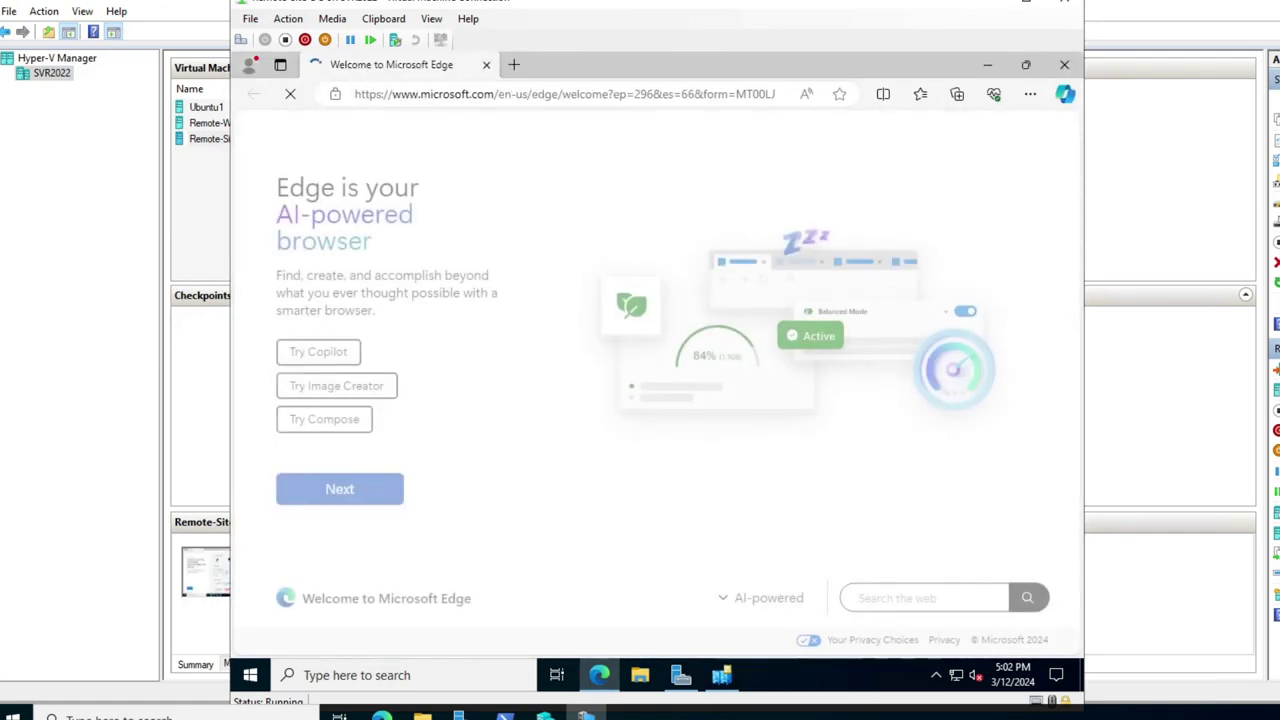
click(497, 94)
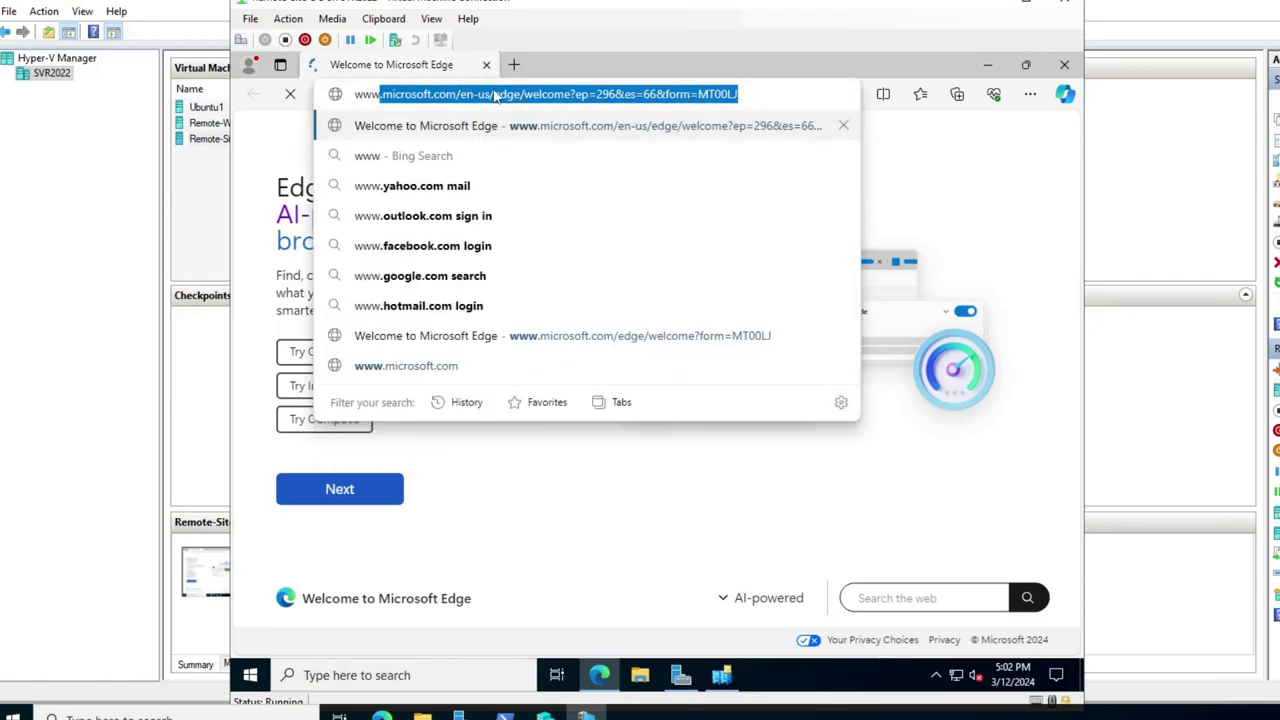
text(www.bing.com)
key(Return)
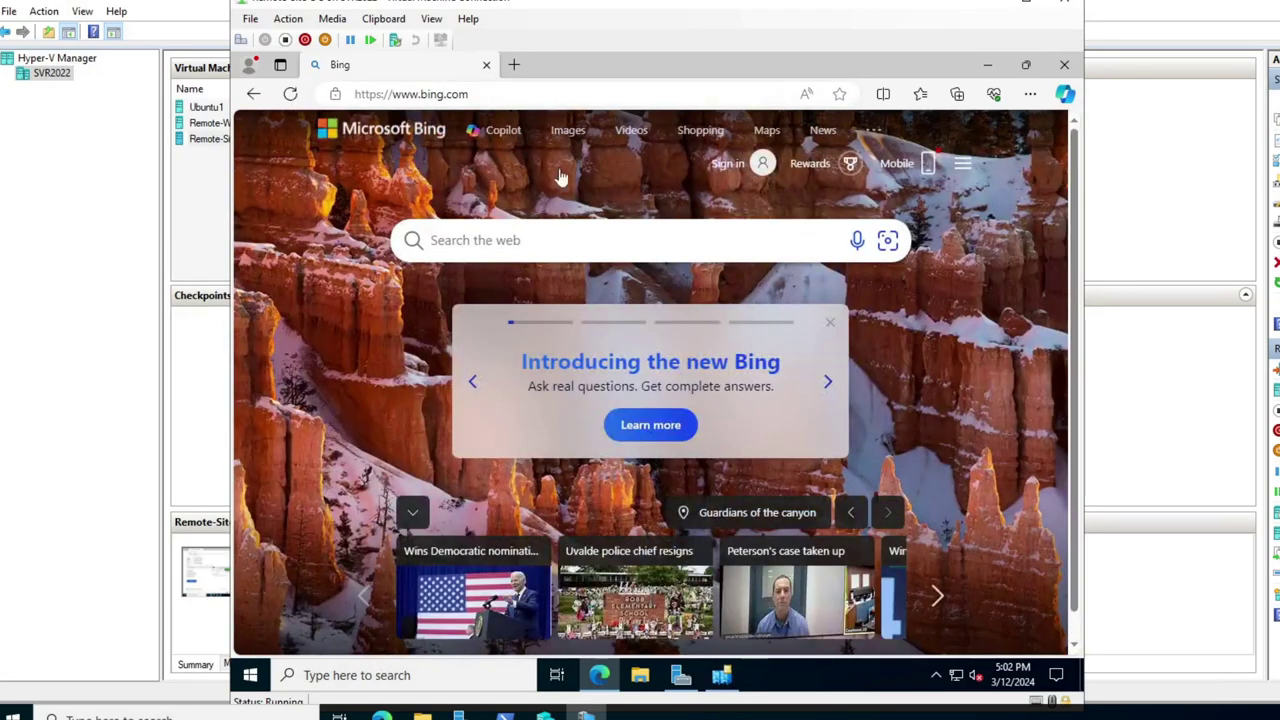
click(1064, 65)
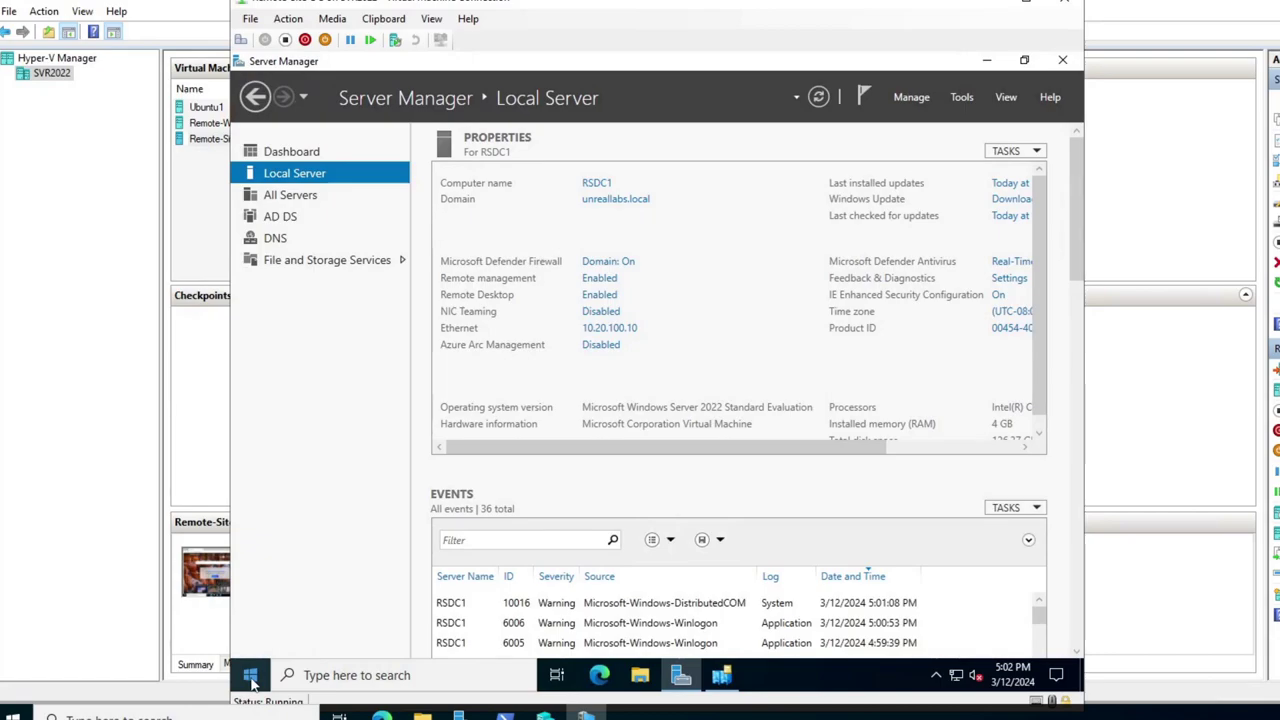
- Open a Command Prompt through the Run dialog with cmd
right_click(250, 675)
click(290, 595)
text(cmd)
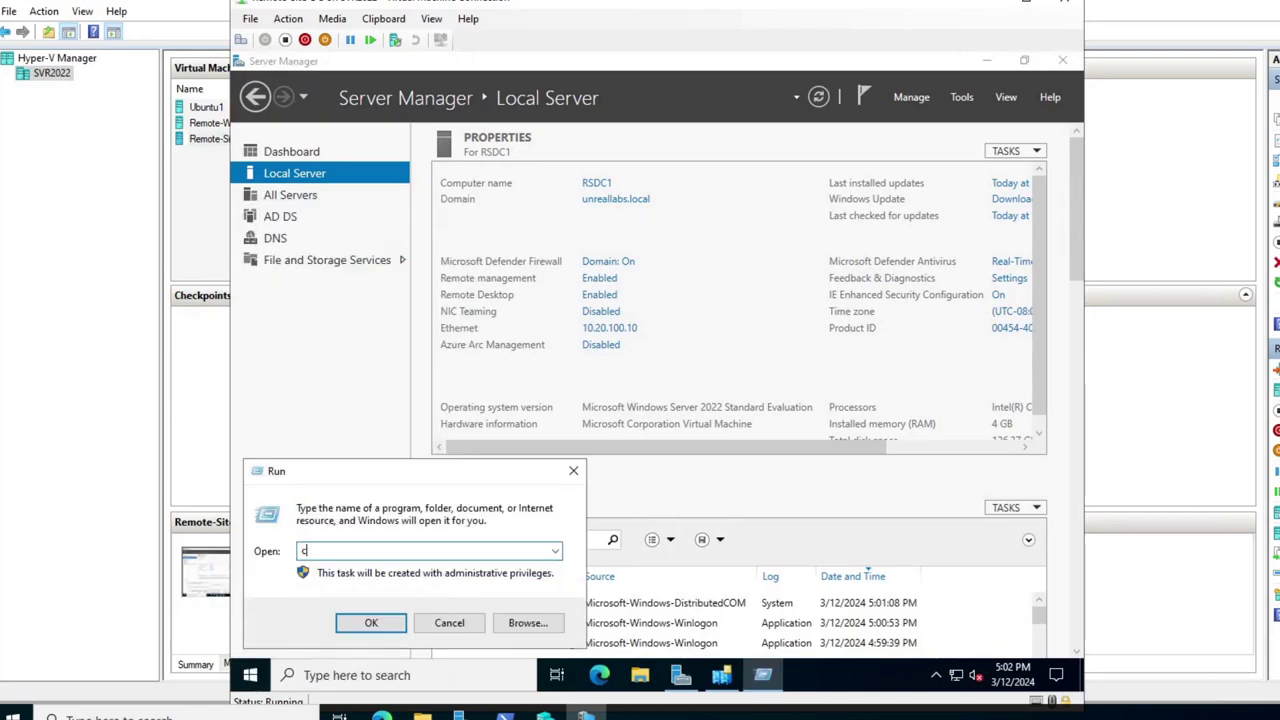
key(Return)
- Ping 10.10.100.10 and close the Command Prompt once replies arrive
text(ping 10.10.10)
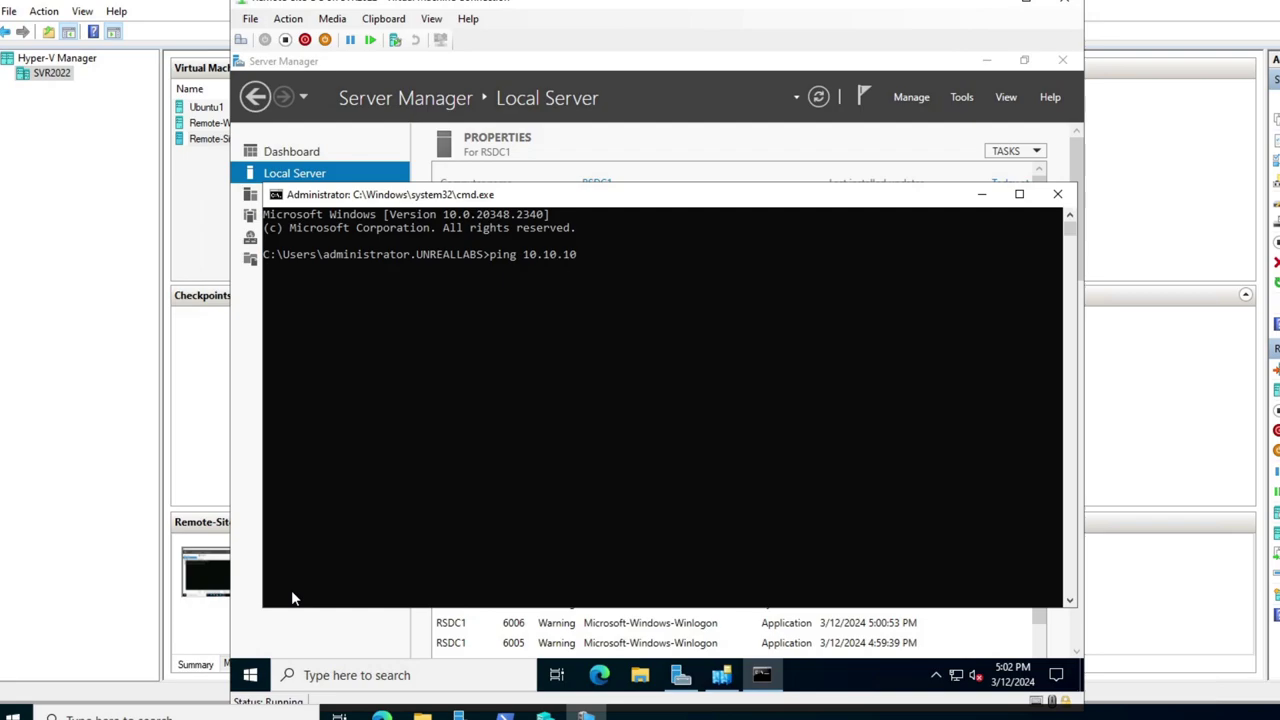
text(0.10)
key(Return)
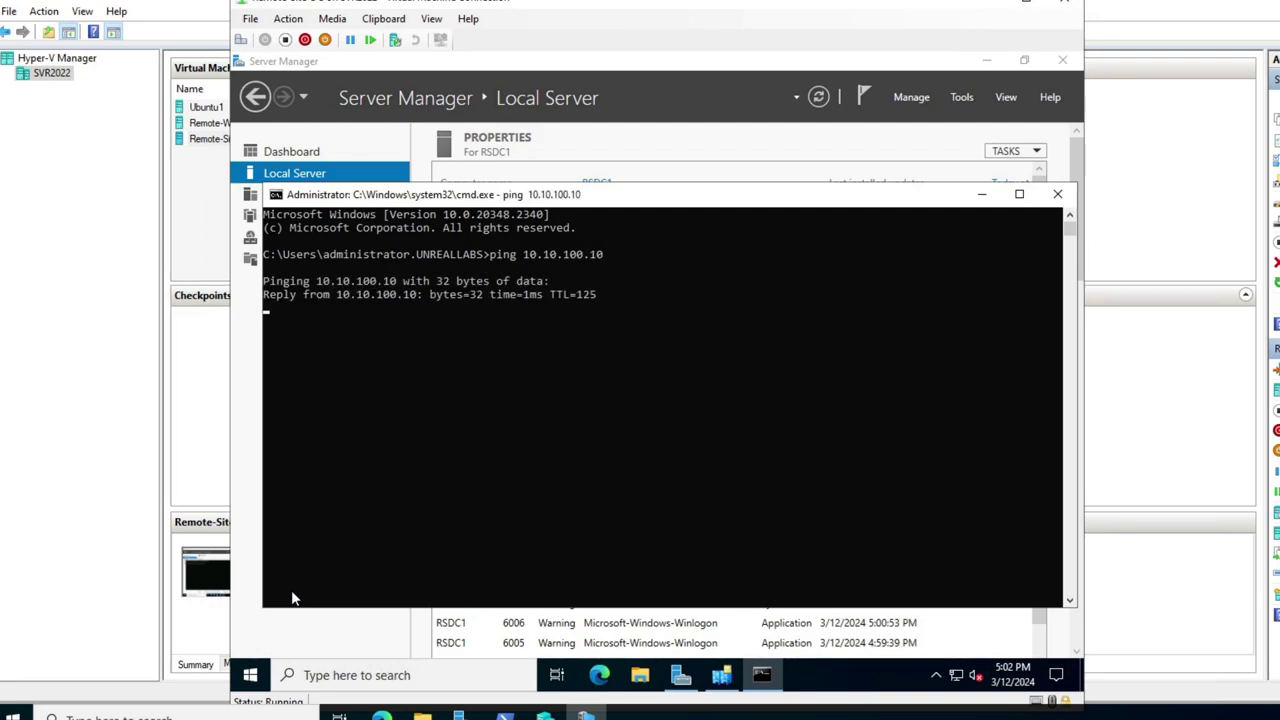
click(1057, 196)
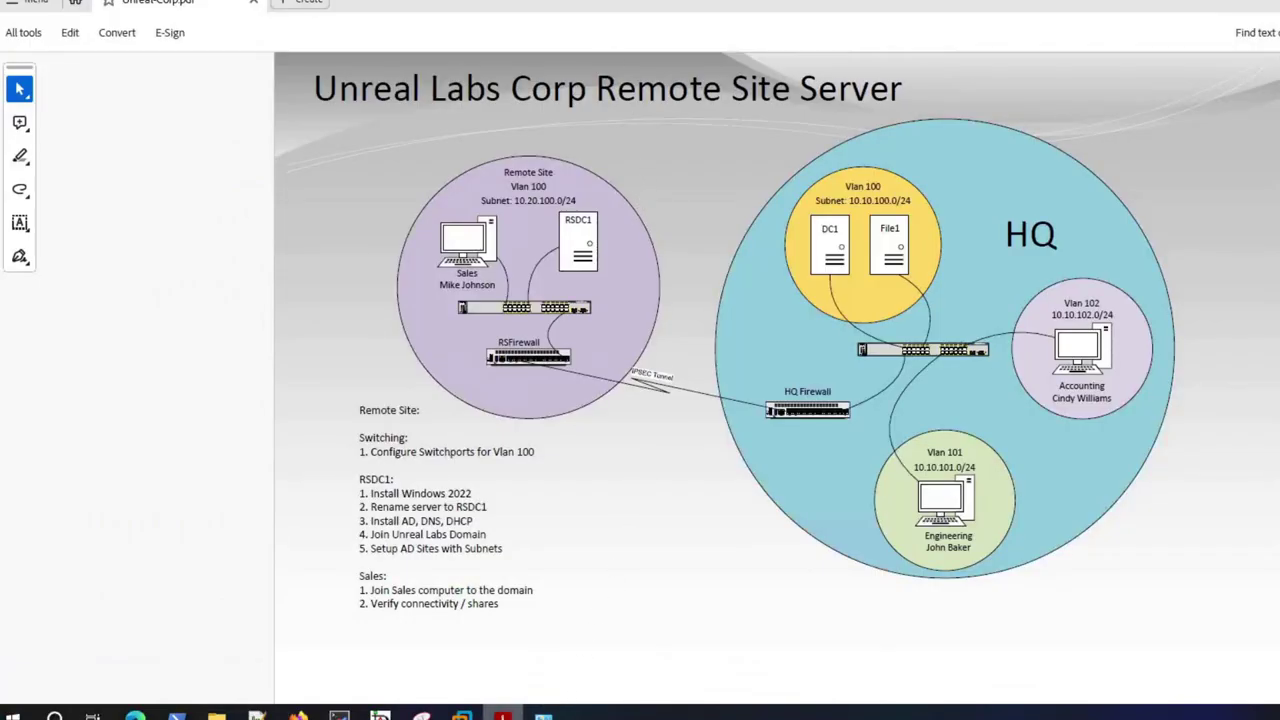
- Switch to the UL-DC1 virtual machine and sign in with the administrator password
mouse_move(461, 712)
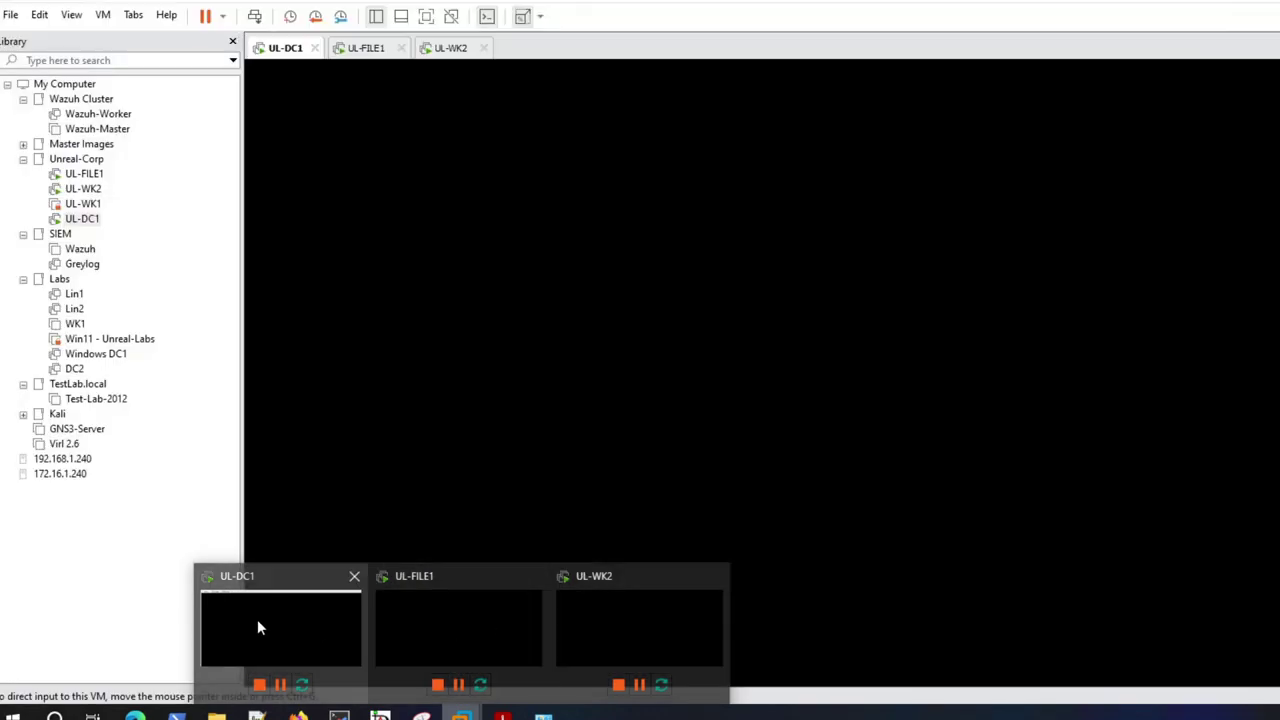
click(257, 619)
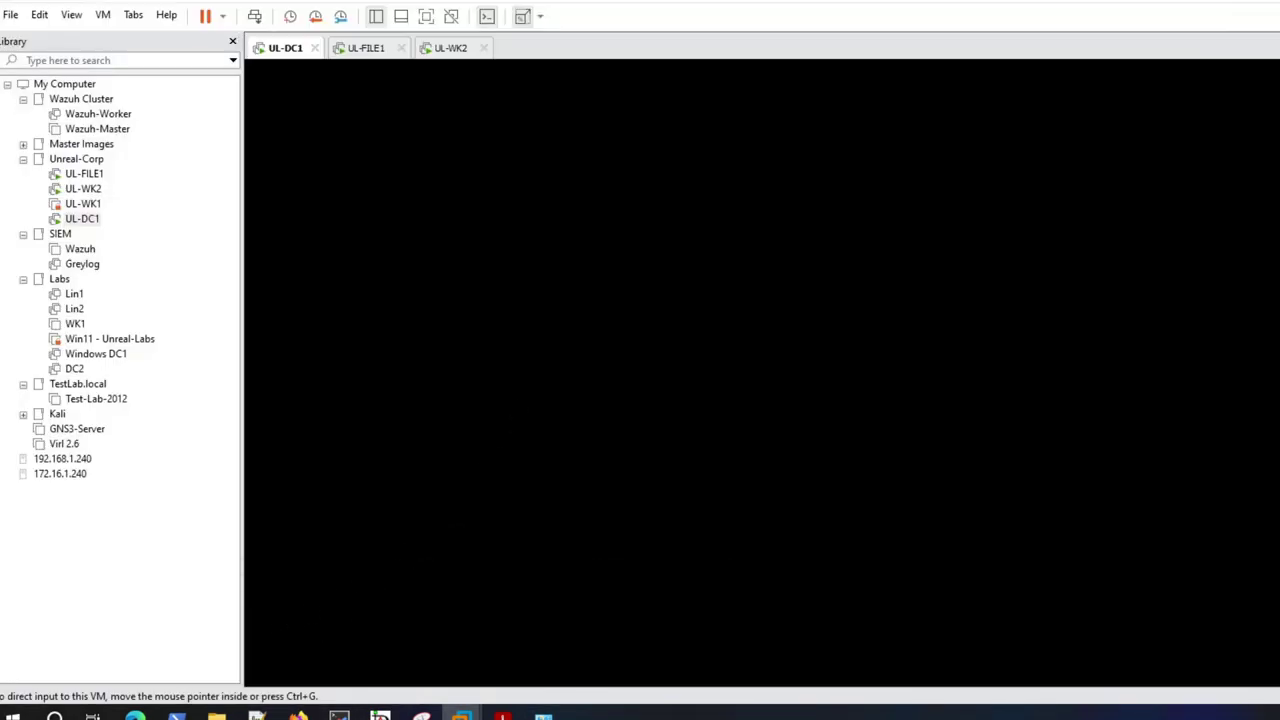
click(254, 16)
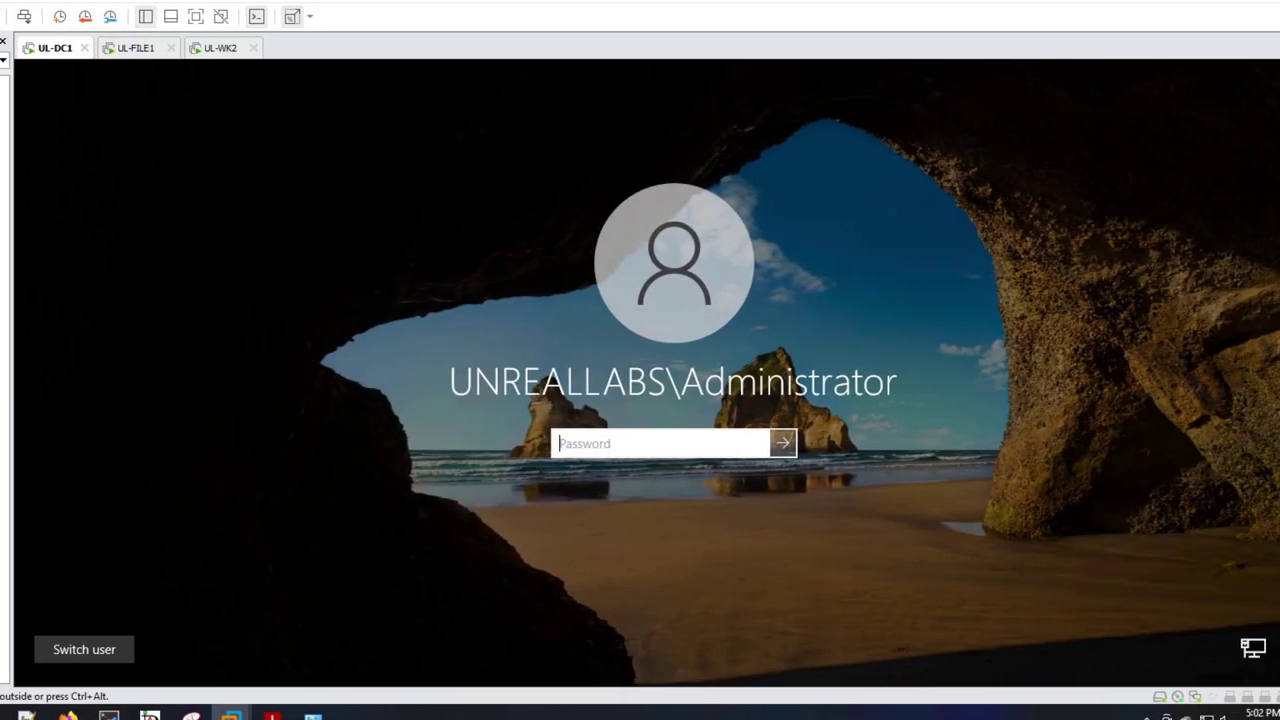
text(••••••)
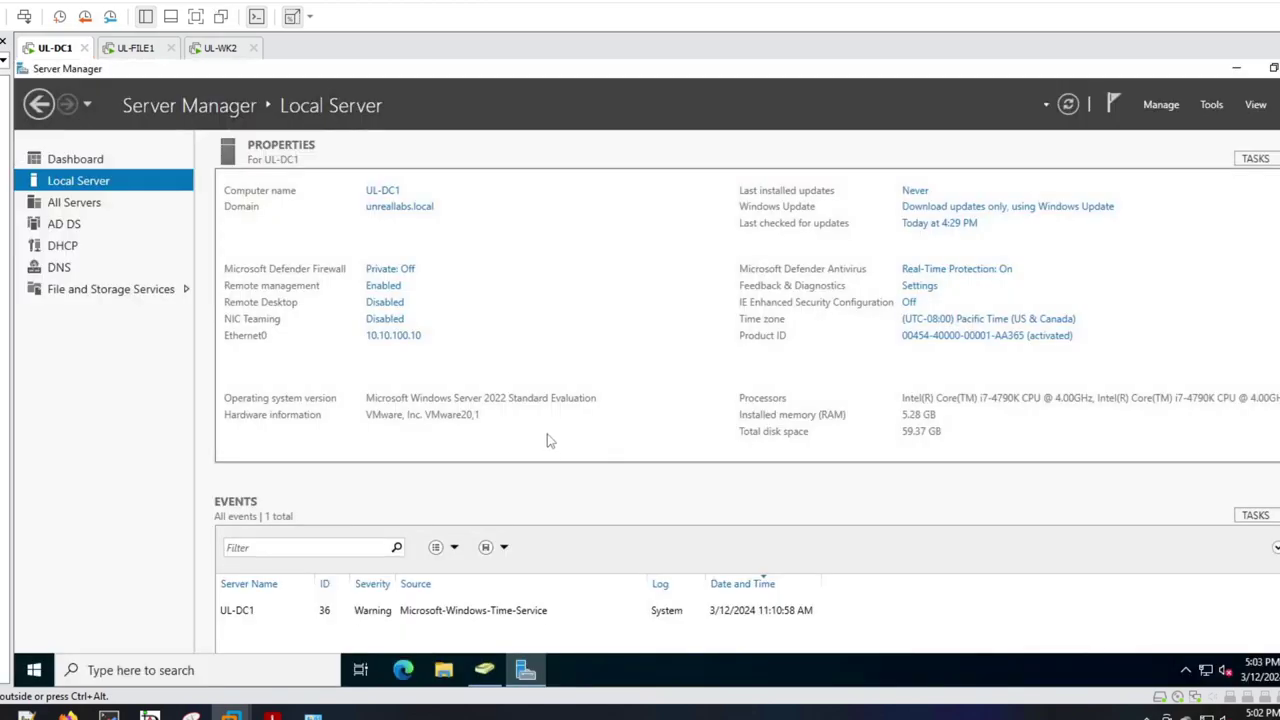
- Open Active Directory Users and Computers and inspect the RSDC1 and UL-DC1 domain controller entries
click(1209, 105)
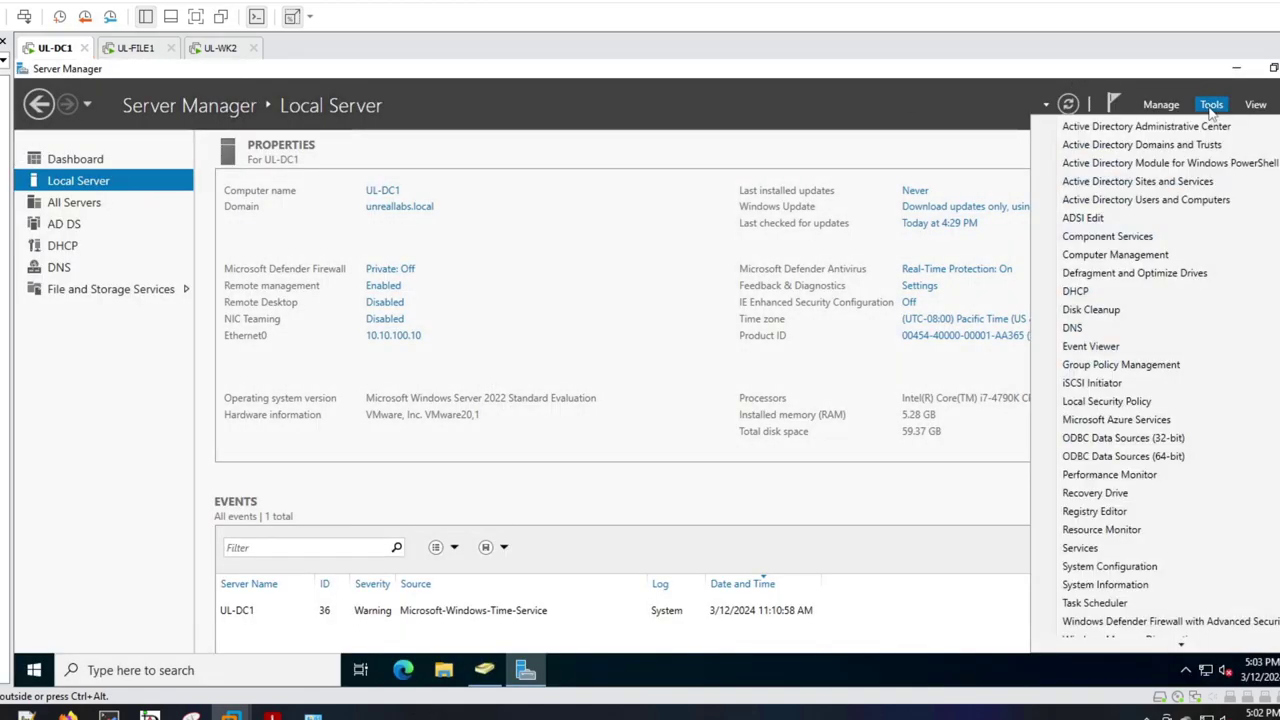
click(1112, 203)
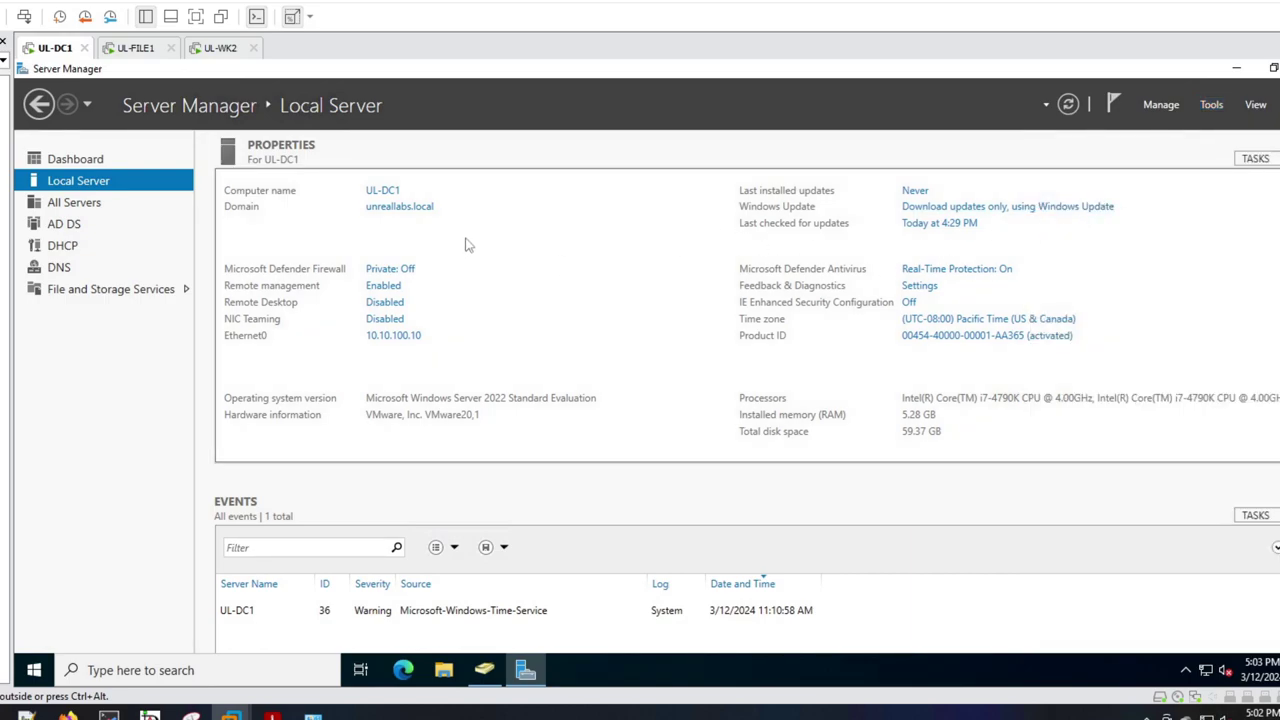
click(484, 670)
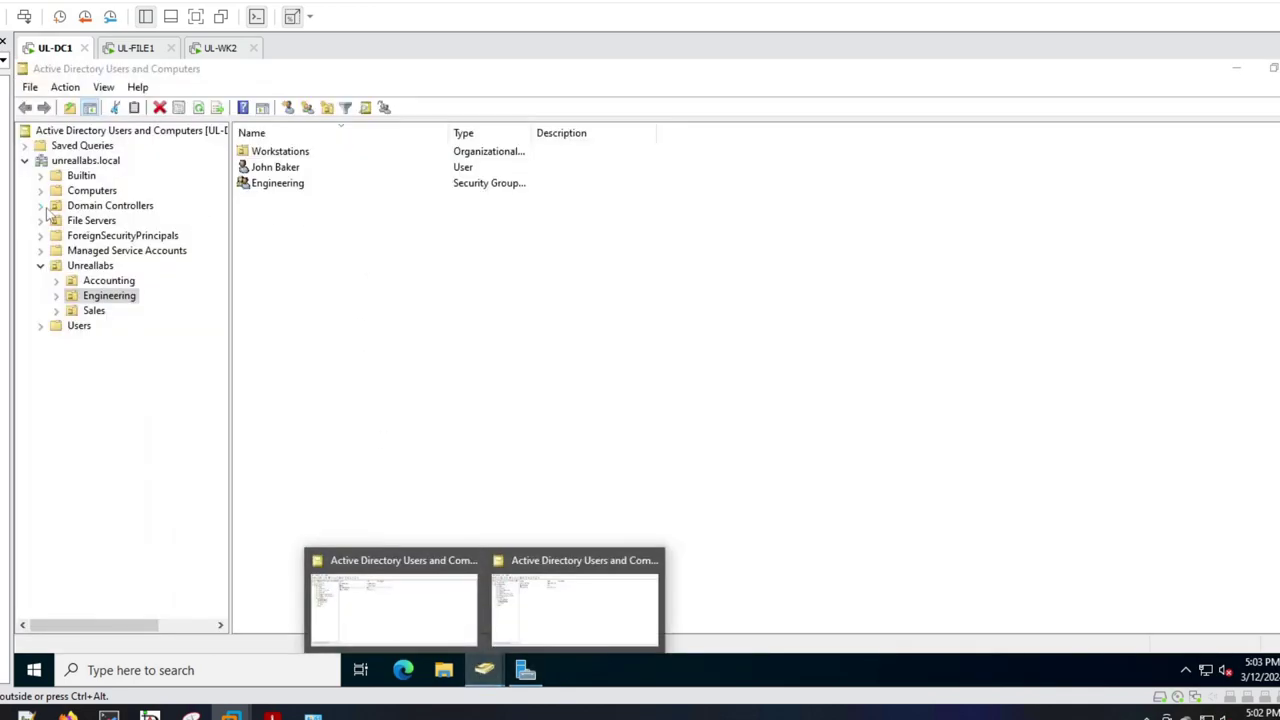
click(105, 206)
click(284, 168)
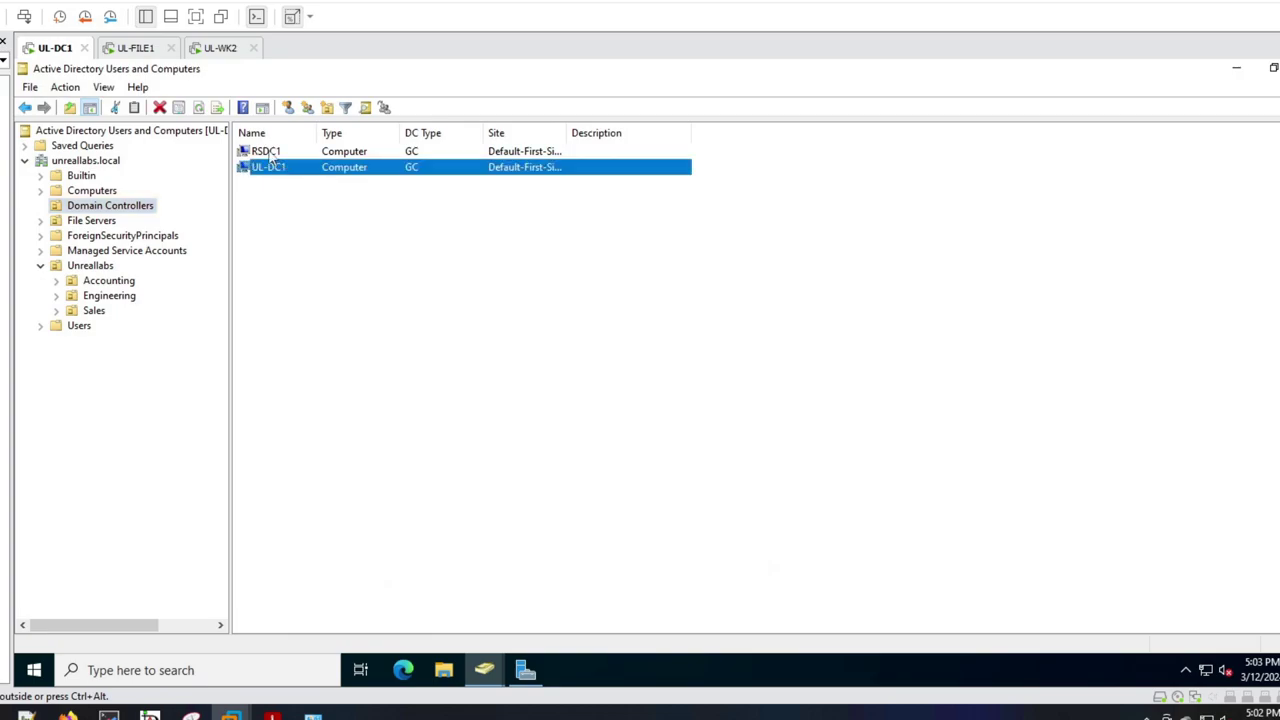
click(280, 152)
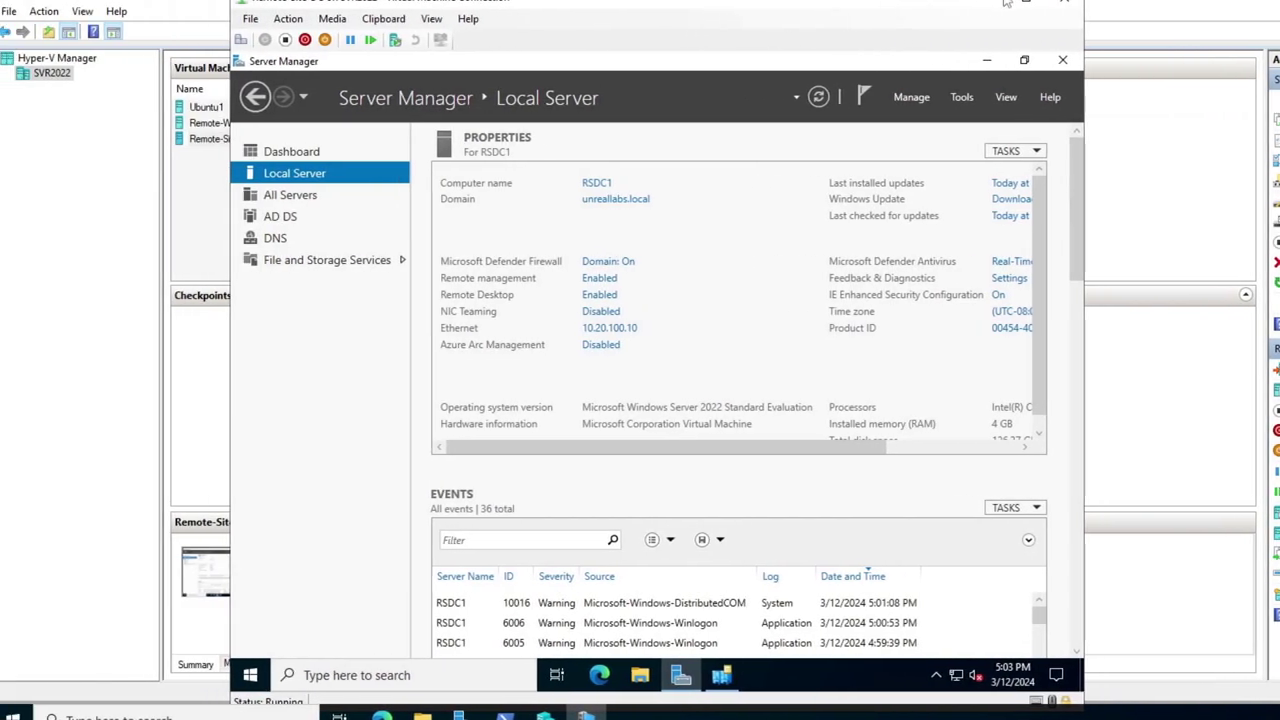
- Inspect Remote-Win11's Settings in Hyper-V Manager, cancel, and connect to the VM
click(991, 5)
click(220, 126)
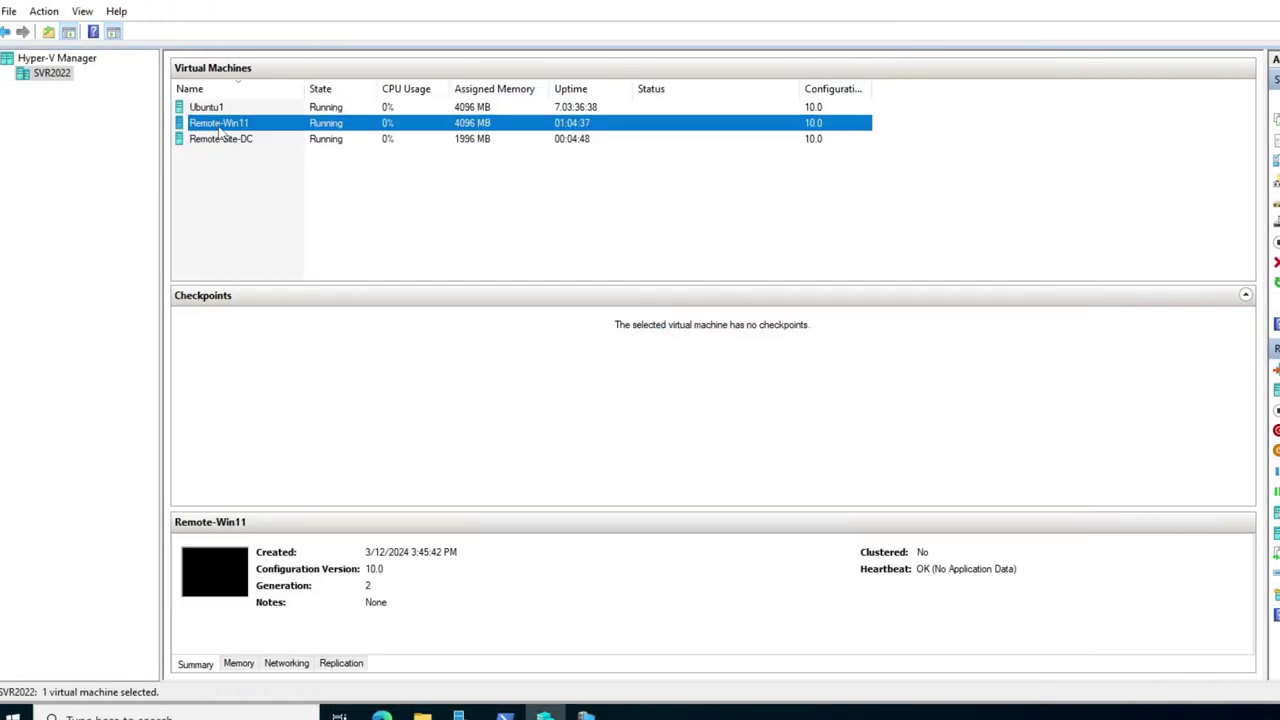
right_click(226, 125)
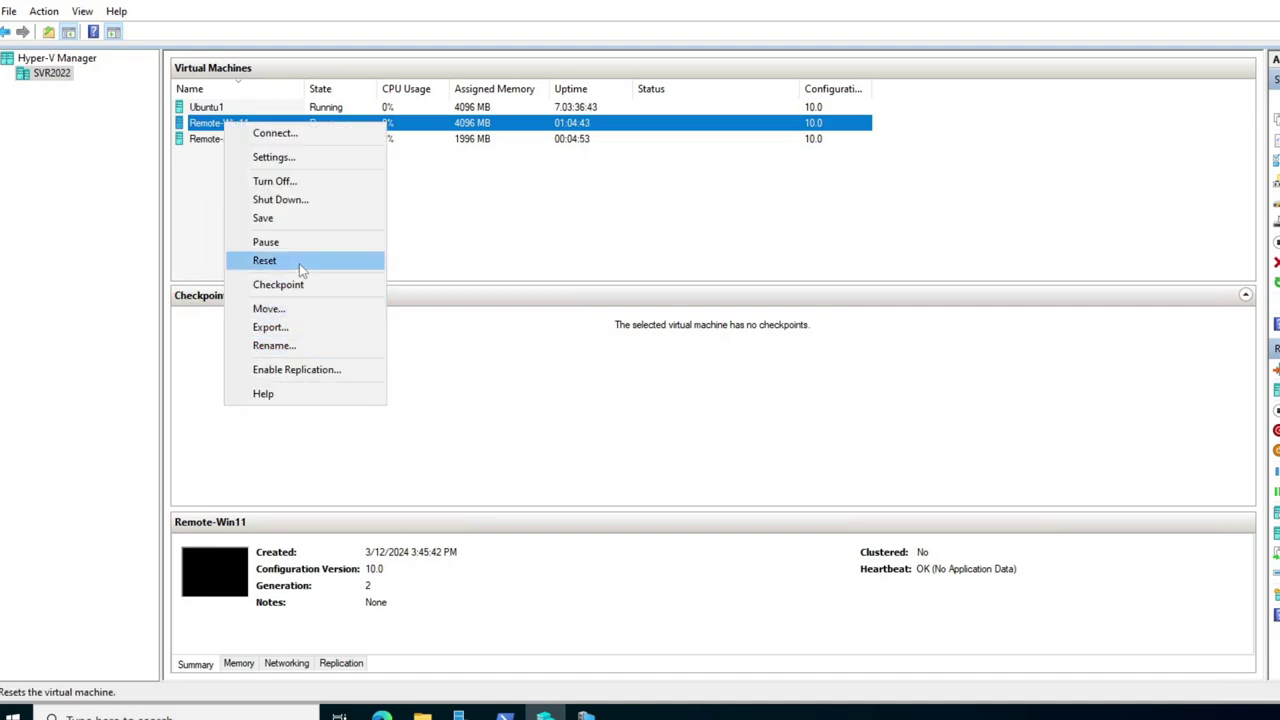
click(278, 157)
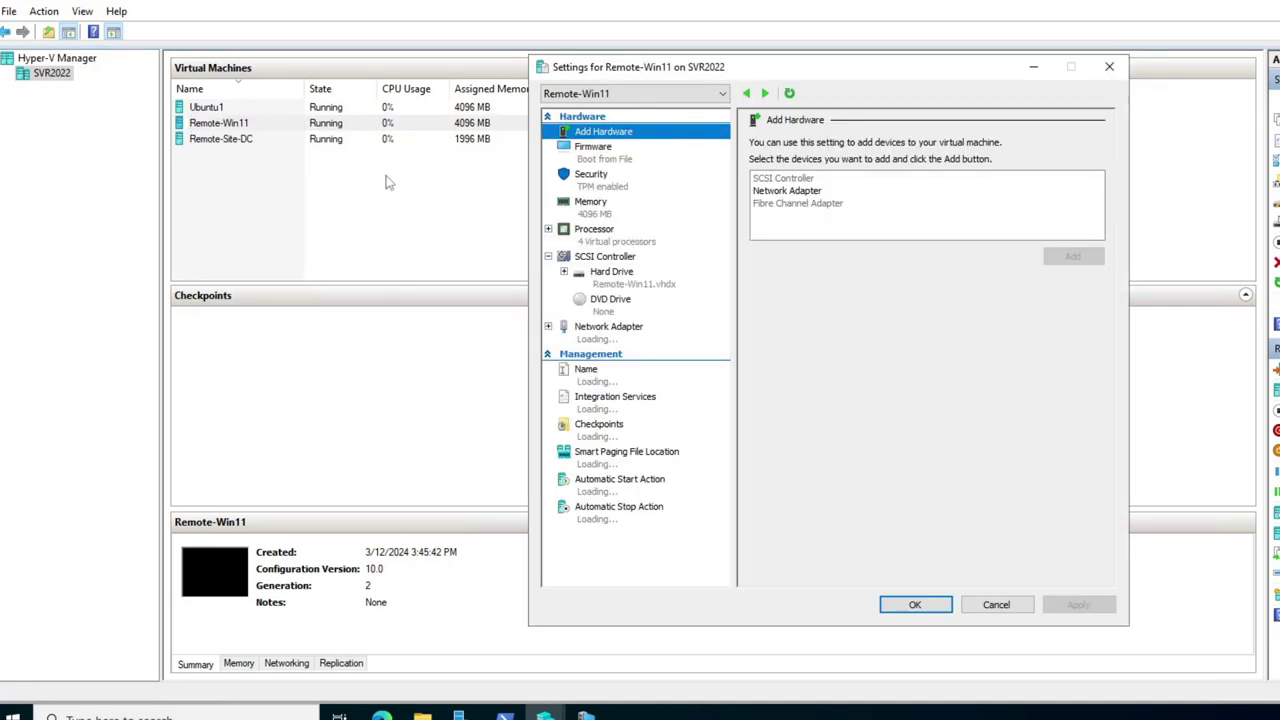
drag(680, 64, 563, 62)
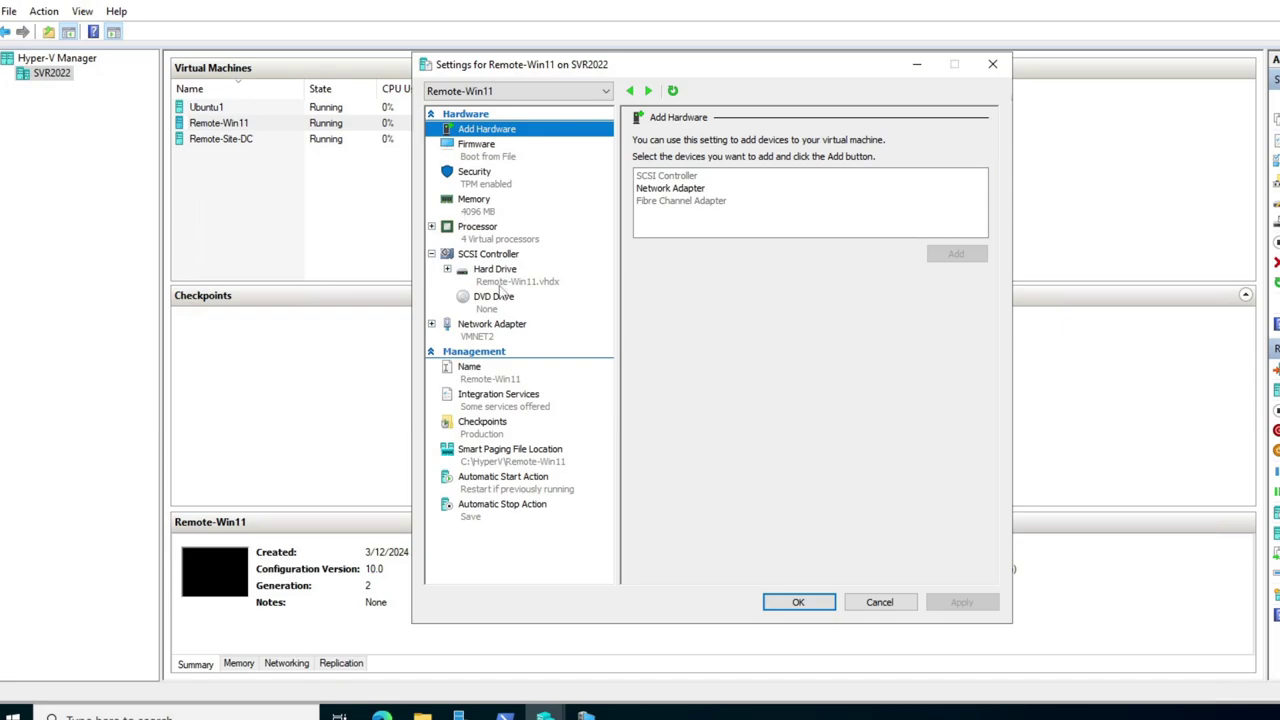
click(848, 596)
right_click(240, 125)
click(280, 129)
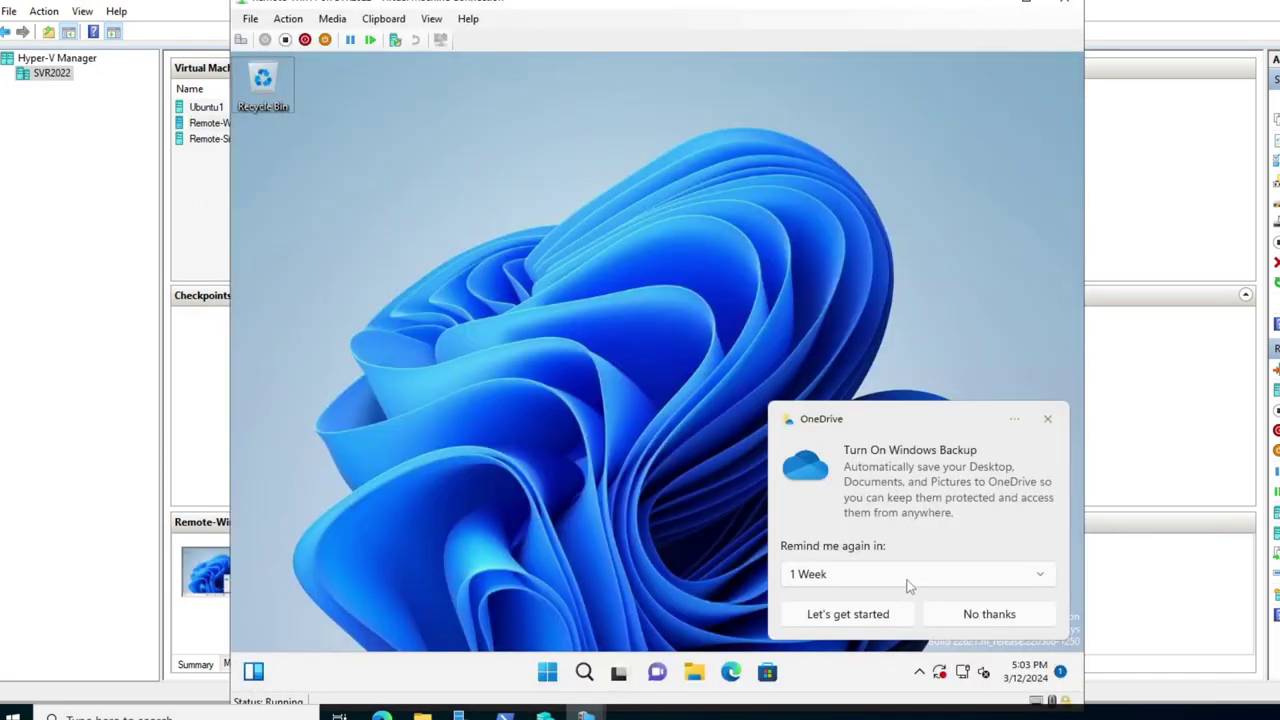
- Dismiss the OneDrive prompt, skip Edge's first-run setup and close its welcome pages
click(1047, 420)
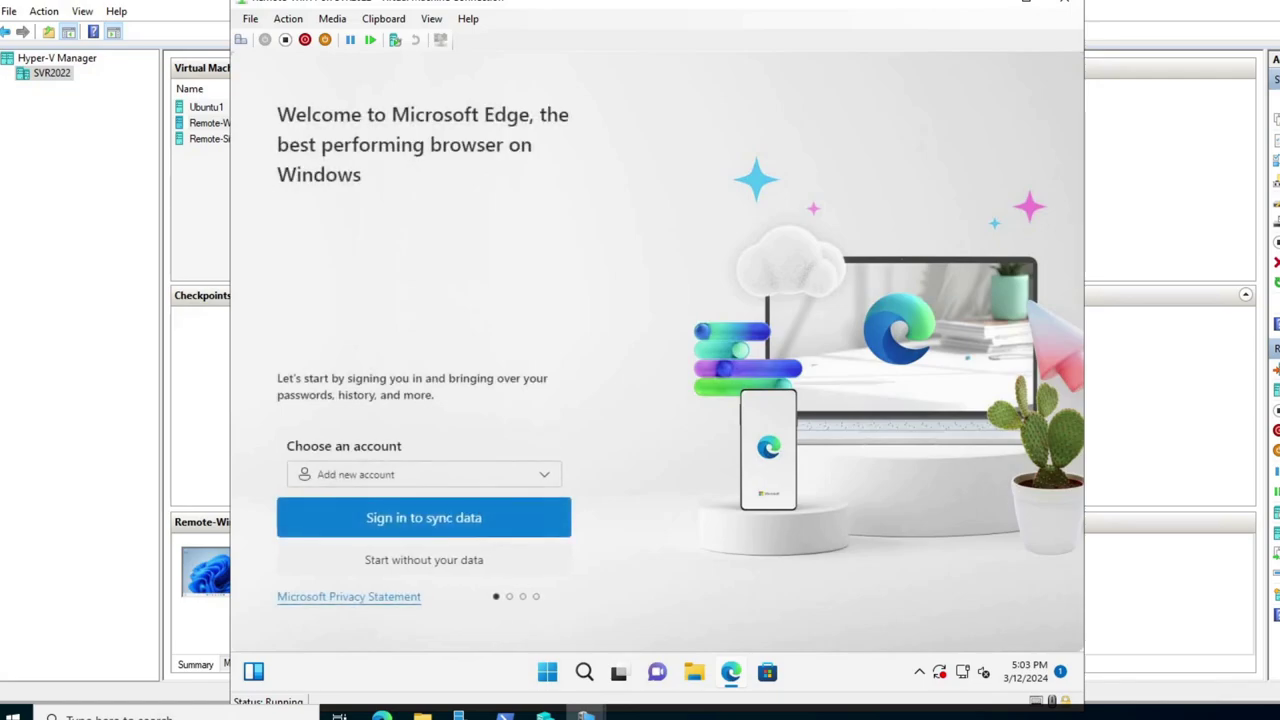
click(417, 566)
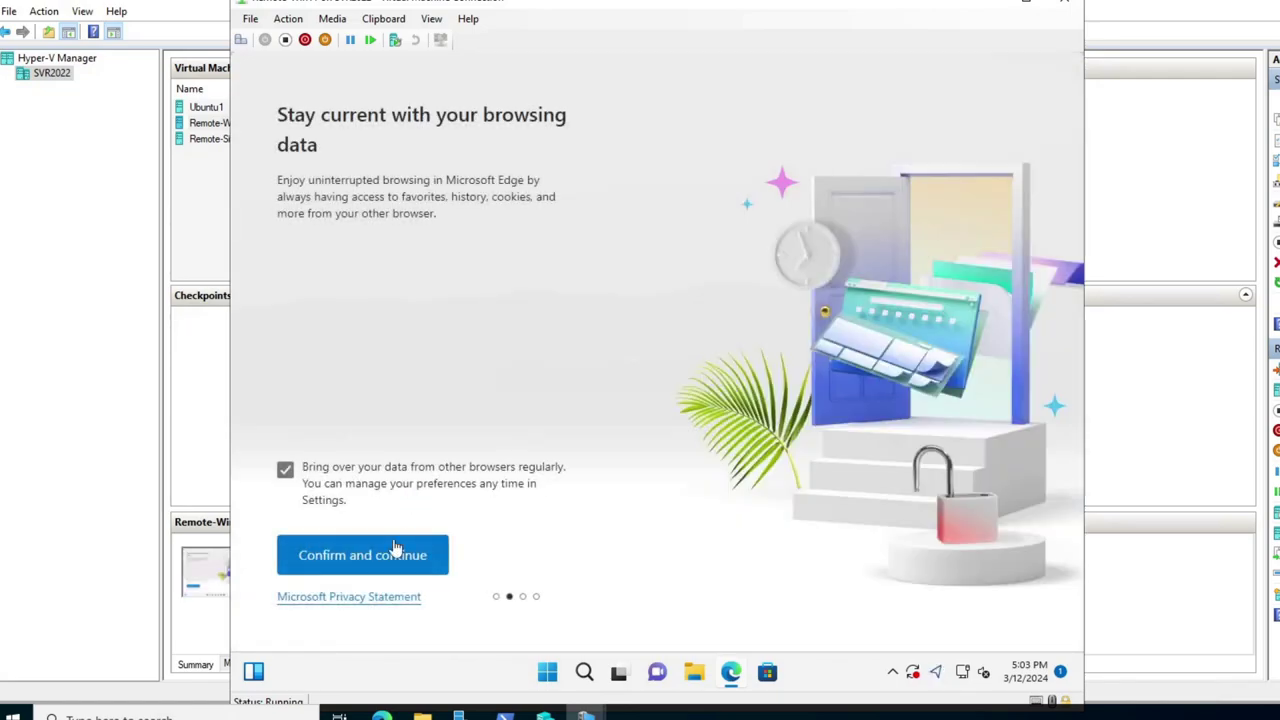
click(394, 551)
click(403, 558)
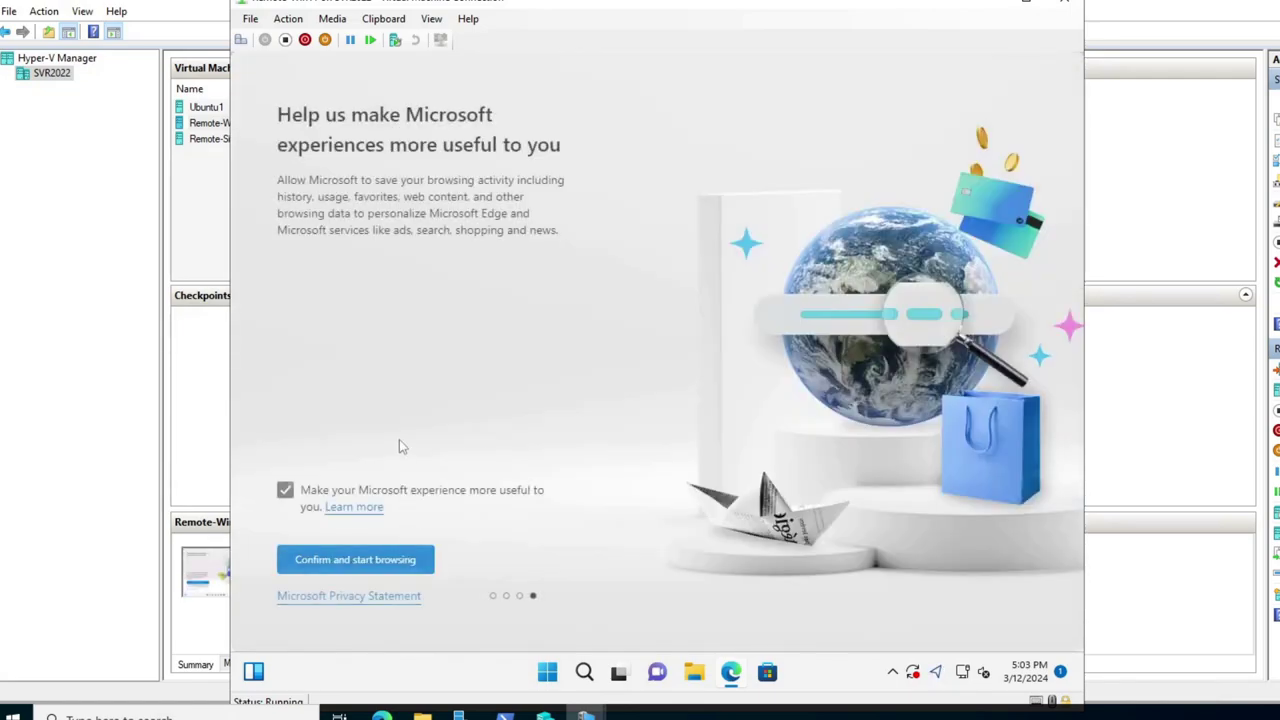
click(398, 555)
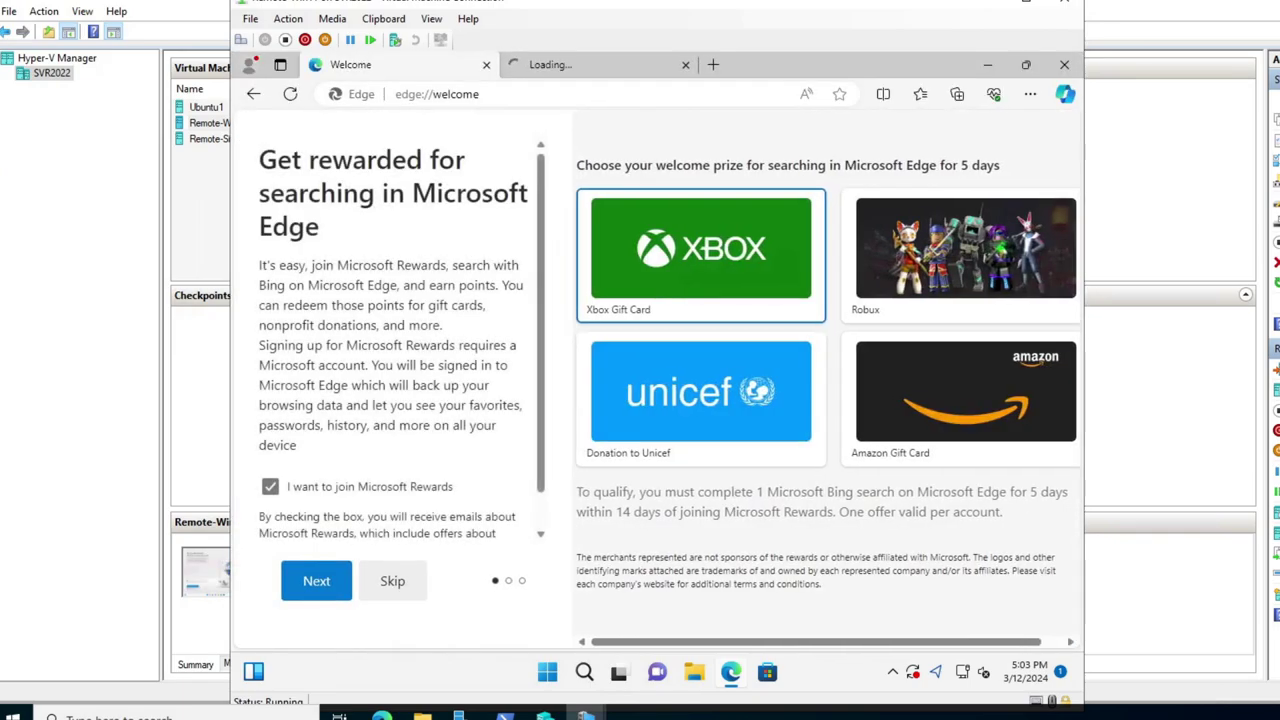
click(486, 65)
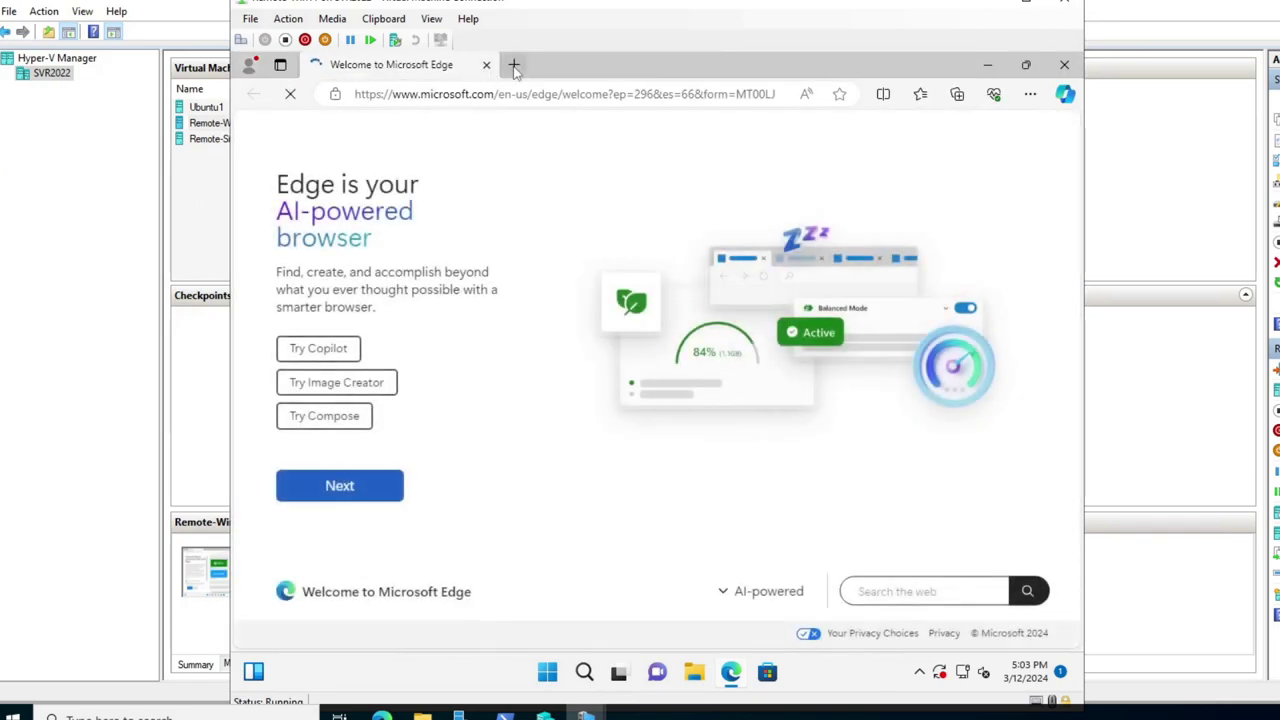
click(486, 65)
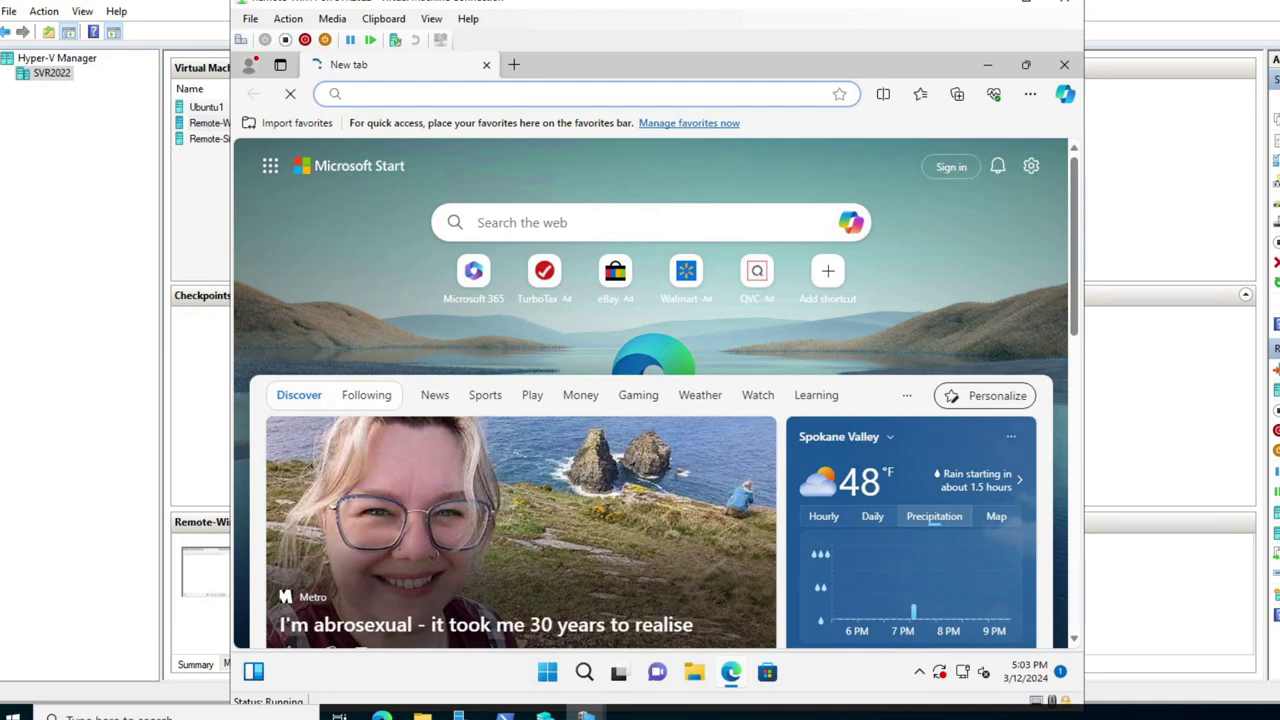
- Browse to 10.20.100.1 and bypass the certificate warning to reach the FortiGate login
text(10.20)
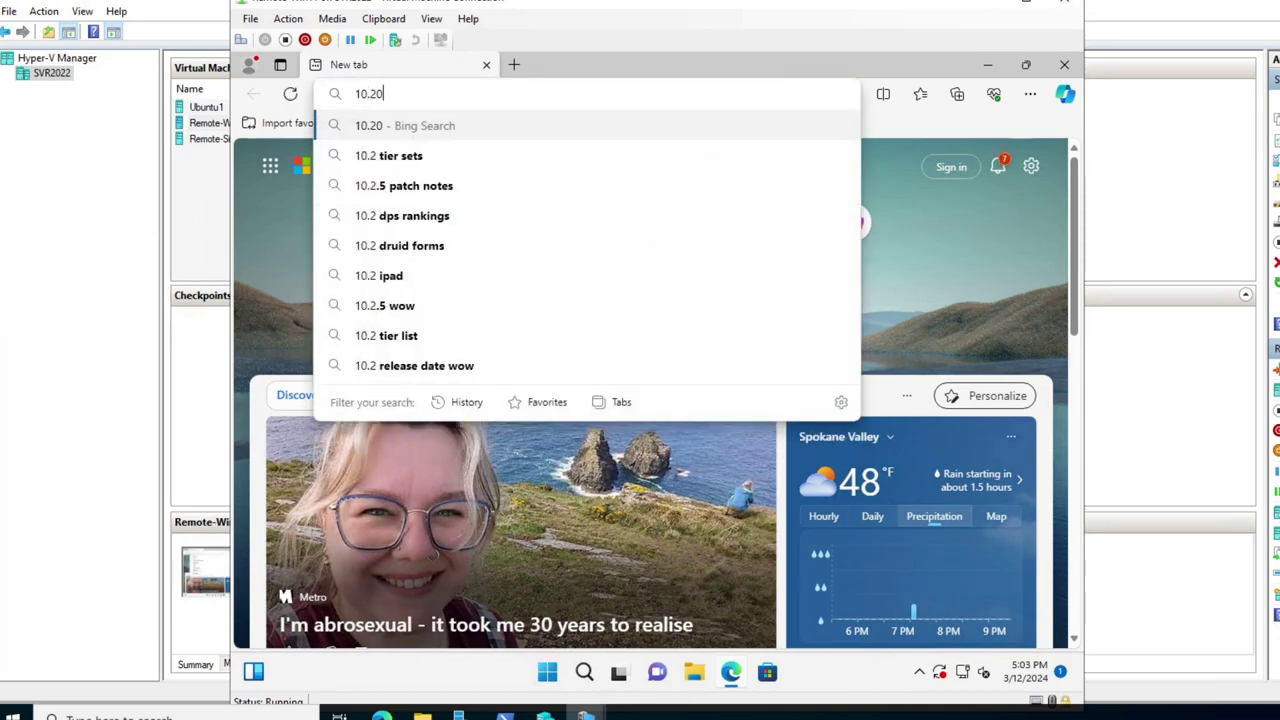
text(.100.1)
key(Return)
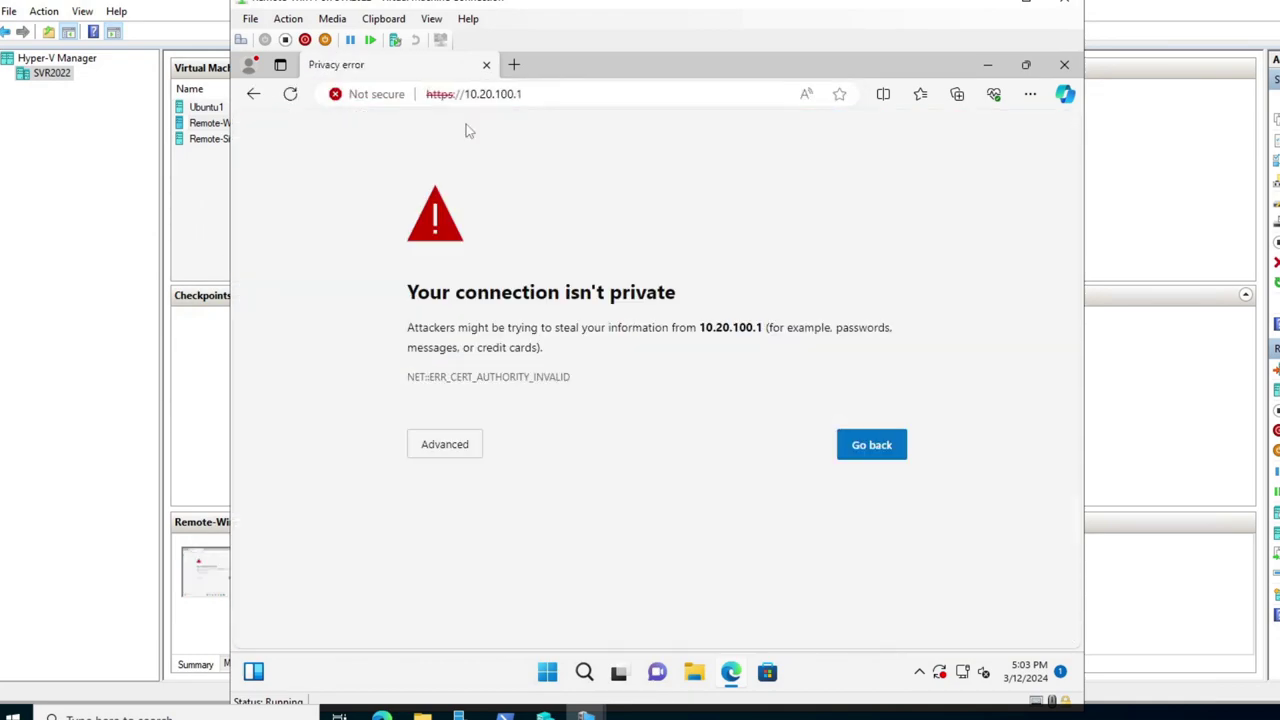
click(432, 450)
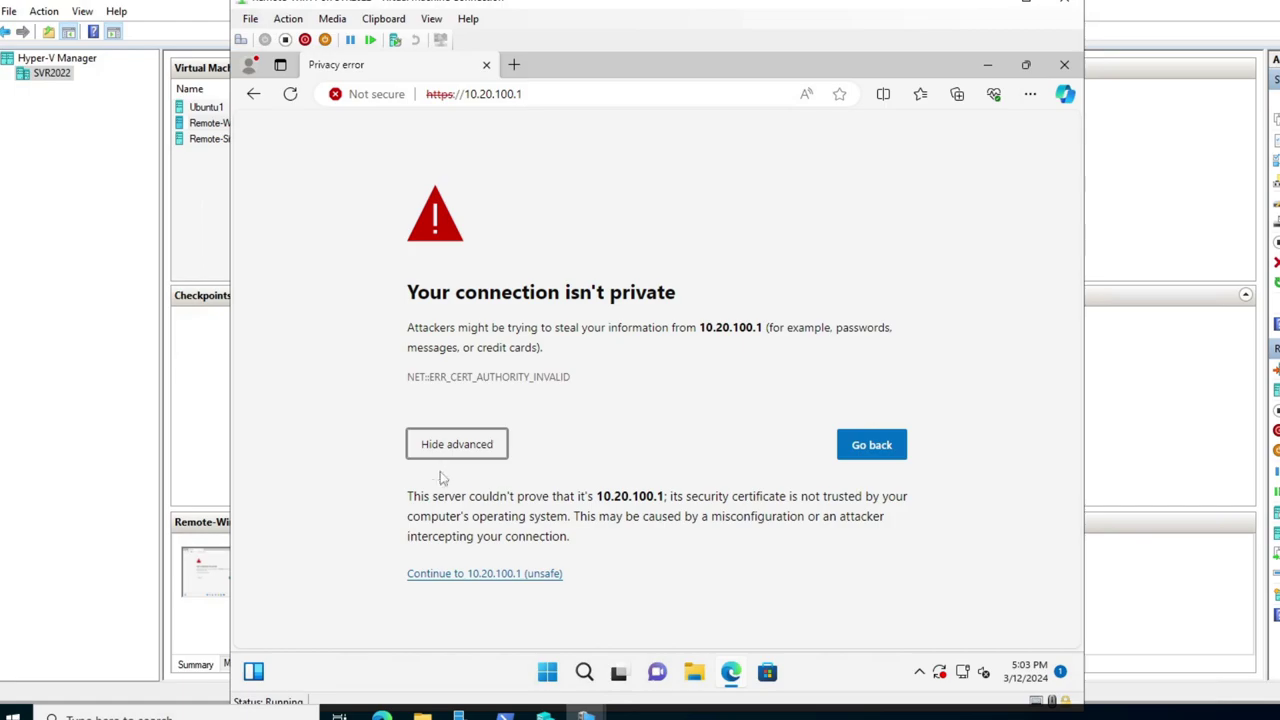
click(459, 576)
- Log in to FortiGate as admin, postponing the file system check and initial setup
text(admin)
key(Tab)
text(****)
key(Return)
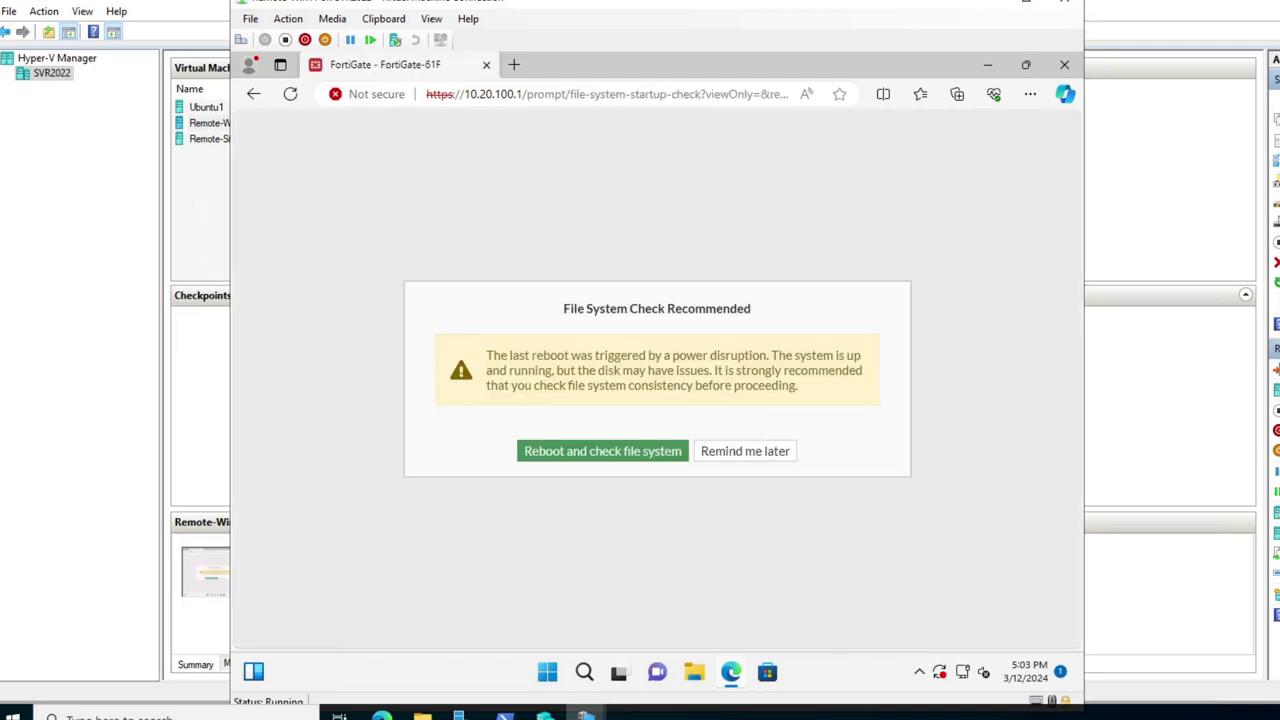
click(740, 451)
click(684, 472)
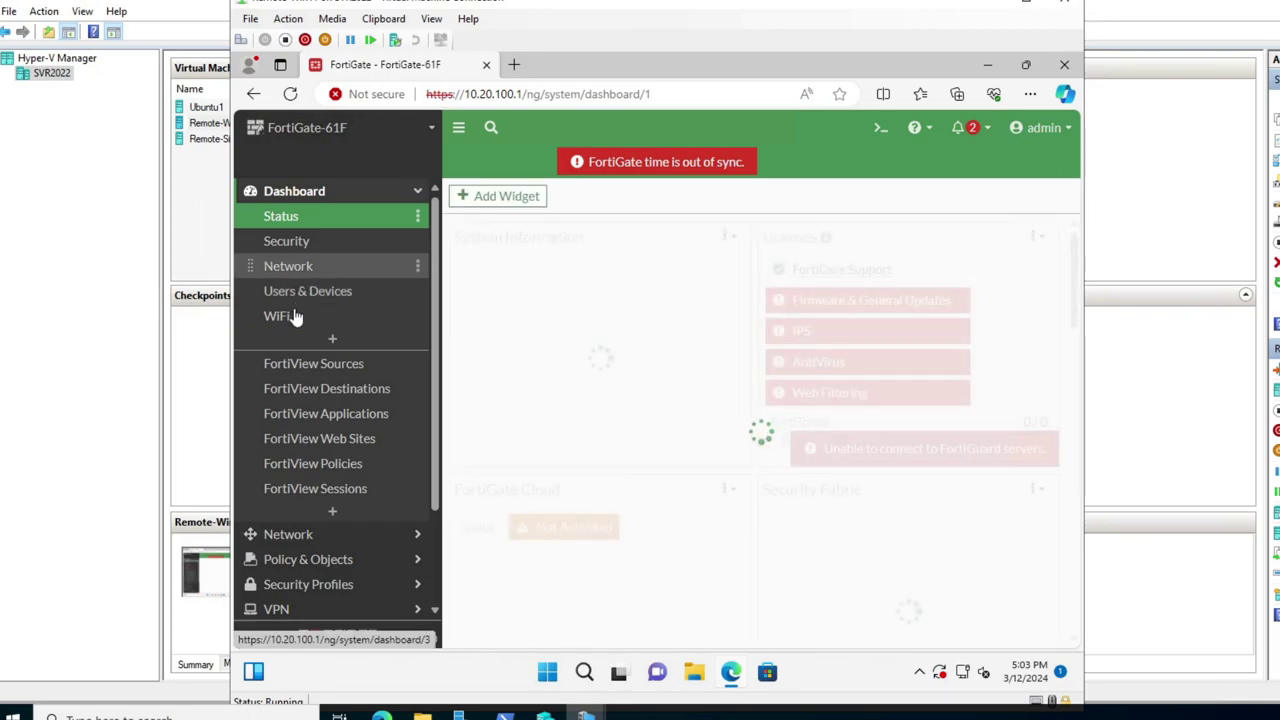
- Open Inside_Vlan100 under internal1 in Network > Interfaces for editing
click(298, 534)
click(278, 246)
scroll(545, 487, down, 1)
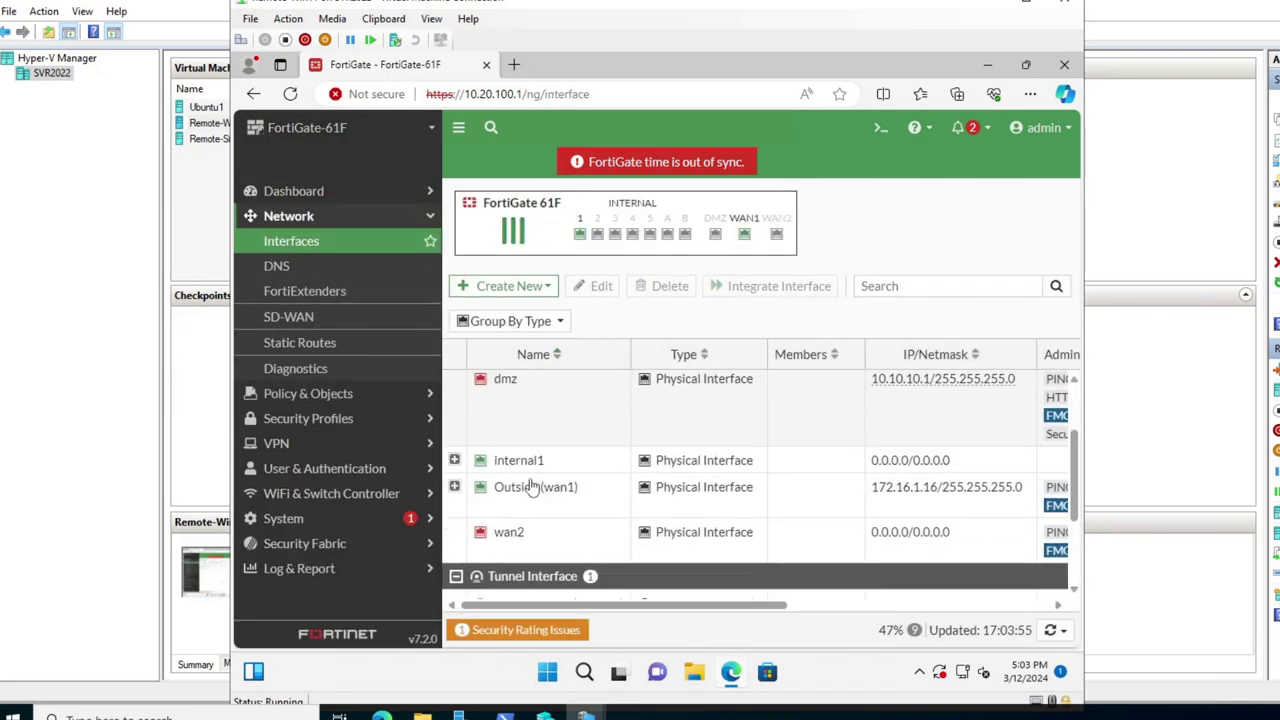
click(454, 460)
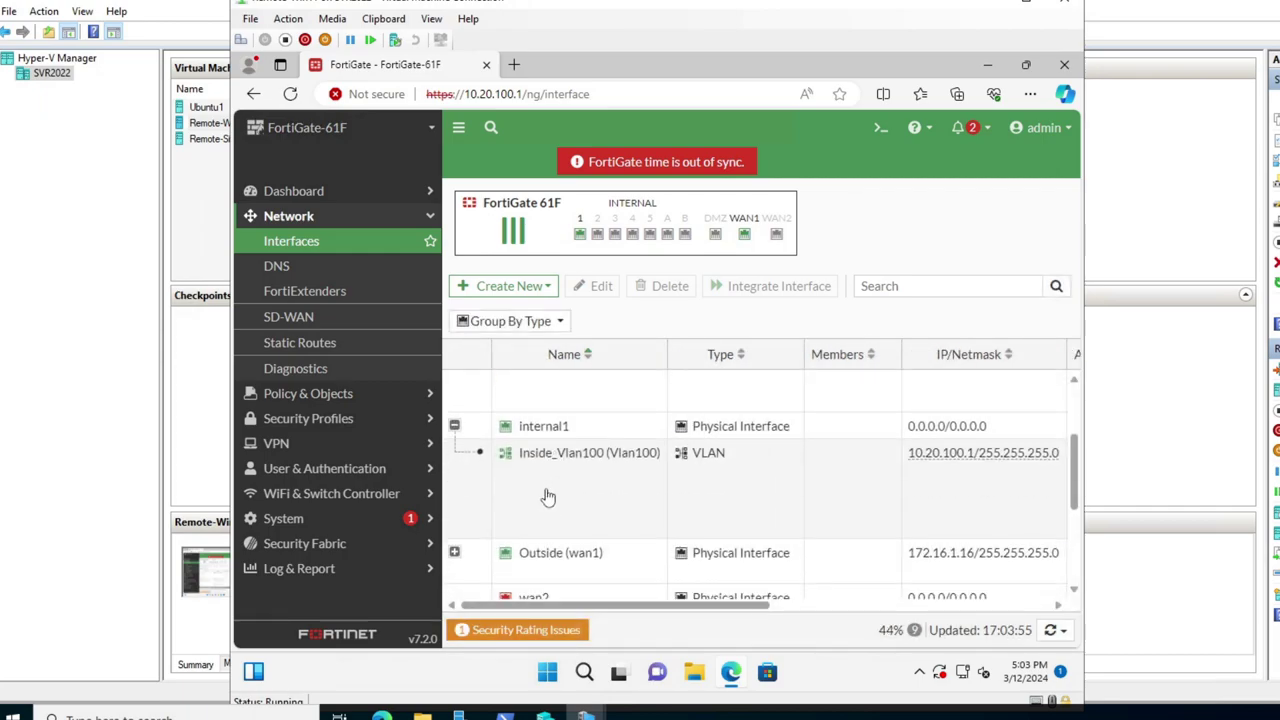
double_click(552, 478)
scroll(621, 500, down, 3)
scroll(621, 500, down, 5)
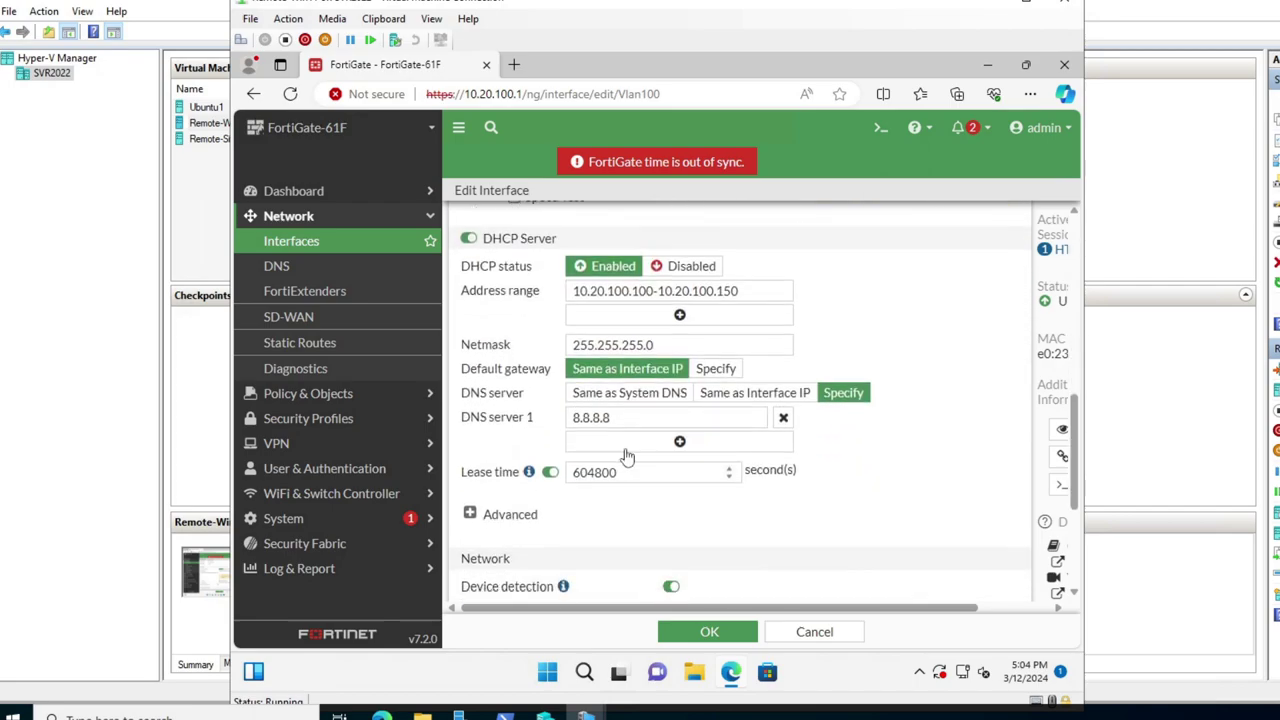
- Replace DNS 8.8.8.8 with 10.20.100.10, add 10.10.100.10, and save the interface
triple_click(598, 417)
text(1)
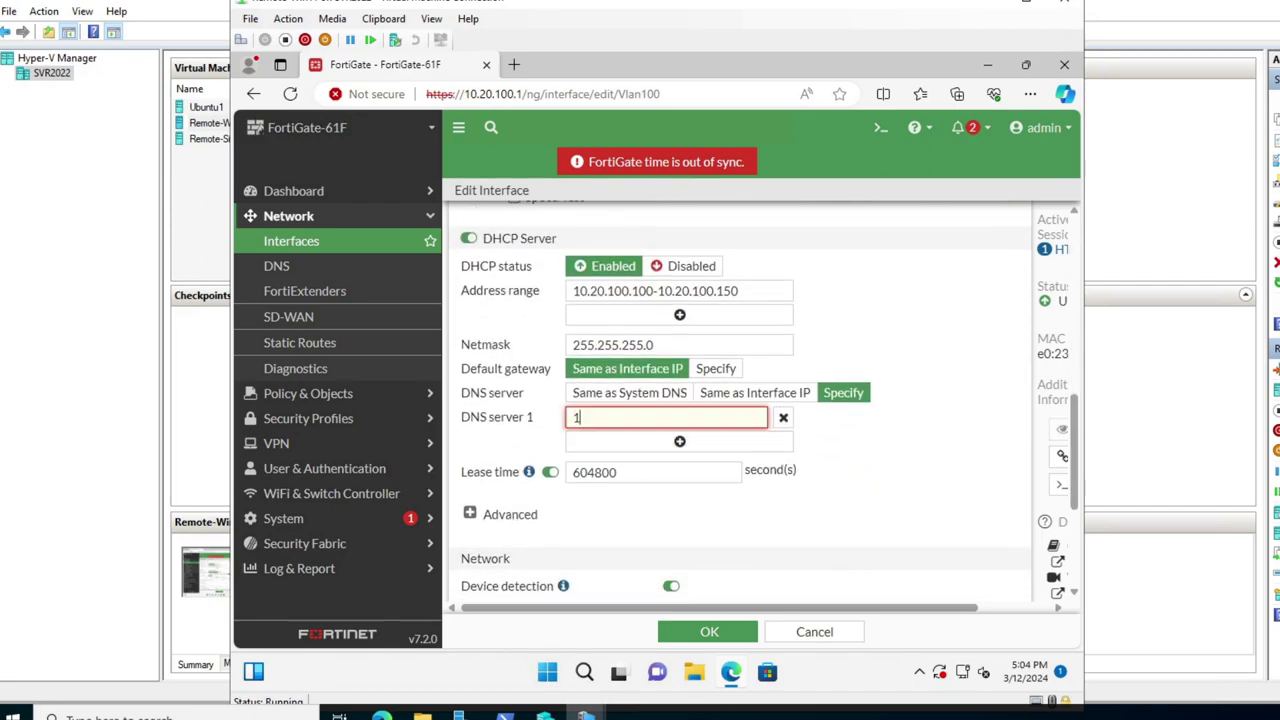
text(0.20.100.10)
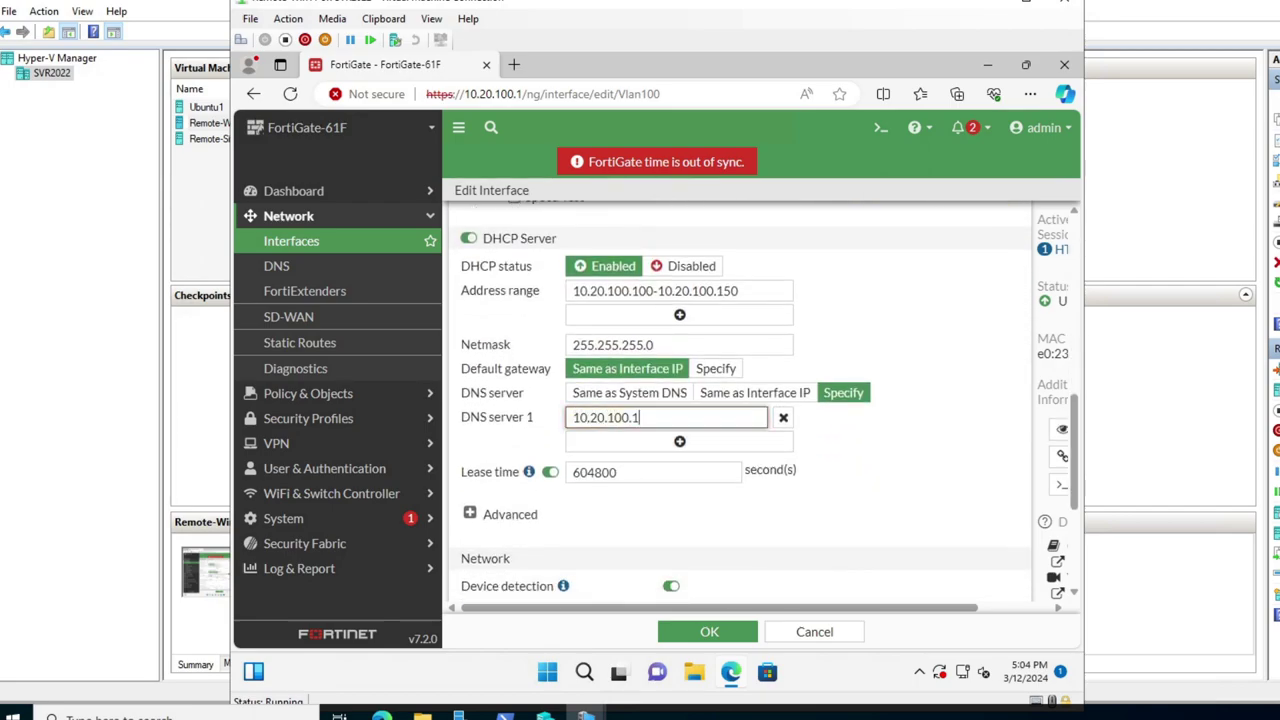
click(679, 442)
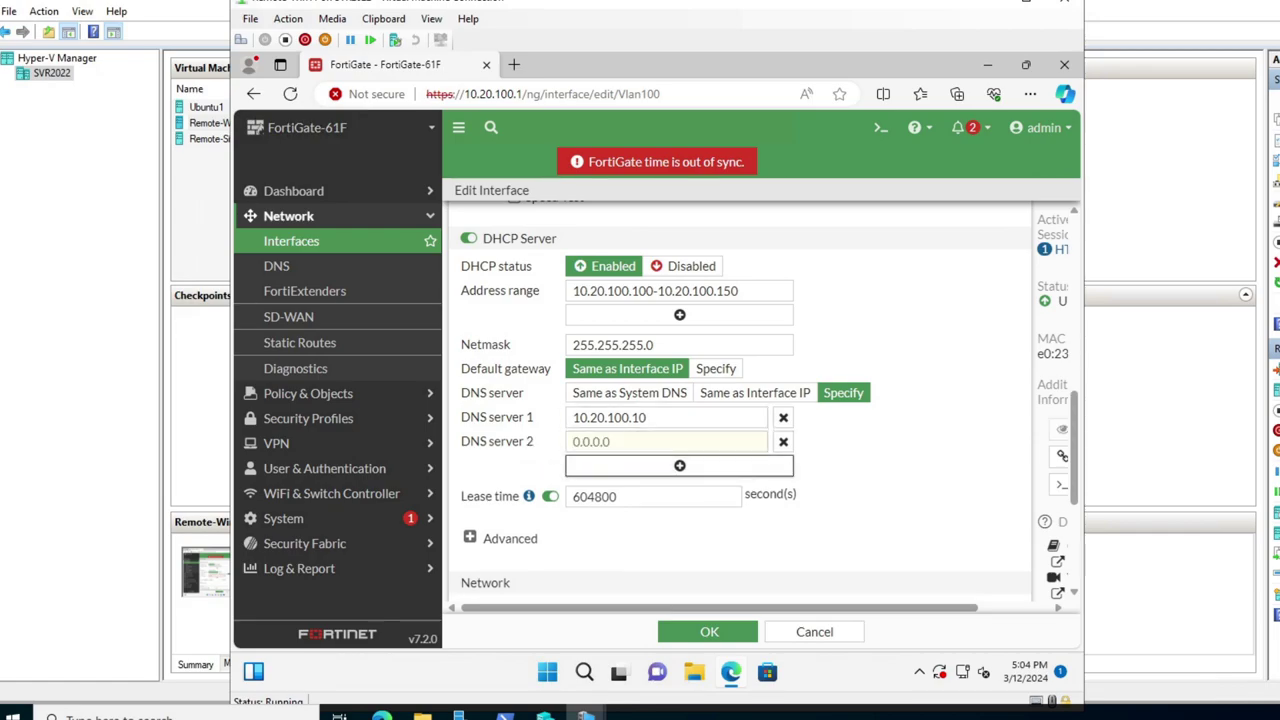
text(1)
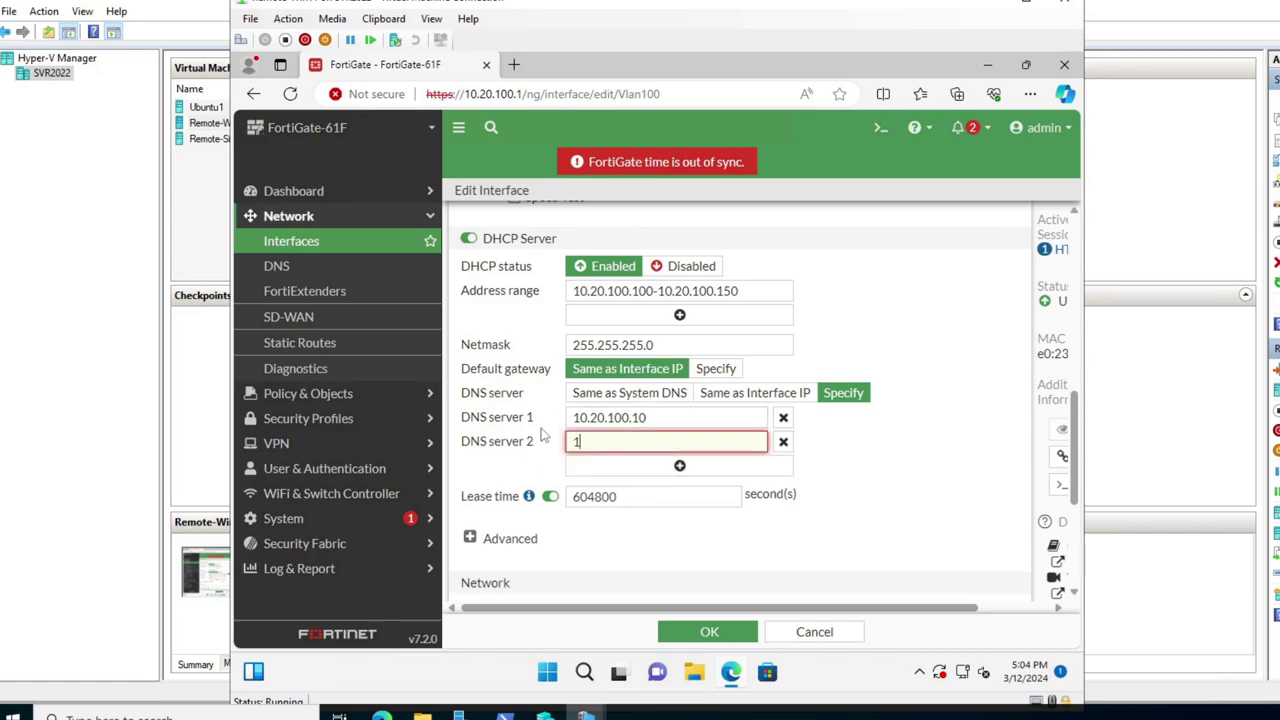
text(0.10.100.10)
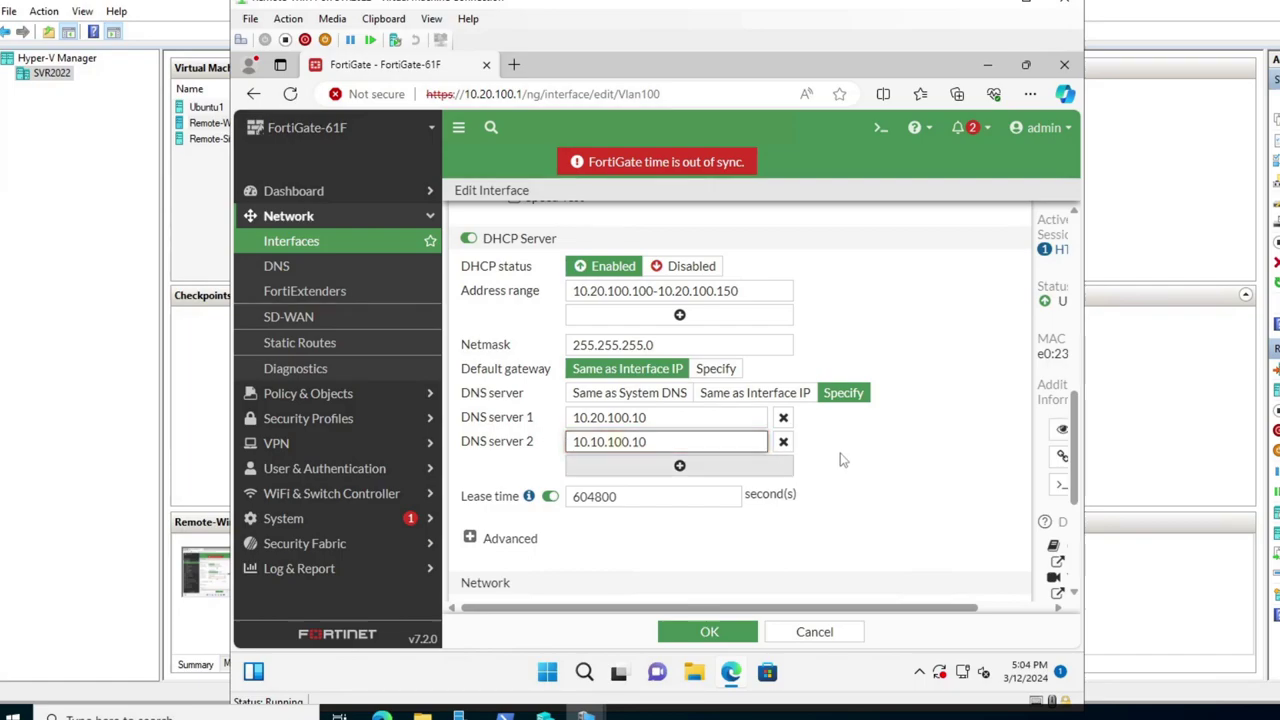
click(710, 633)
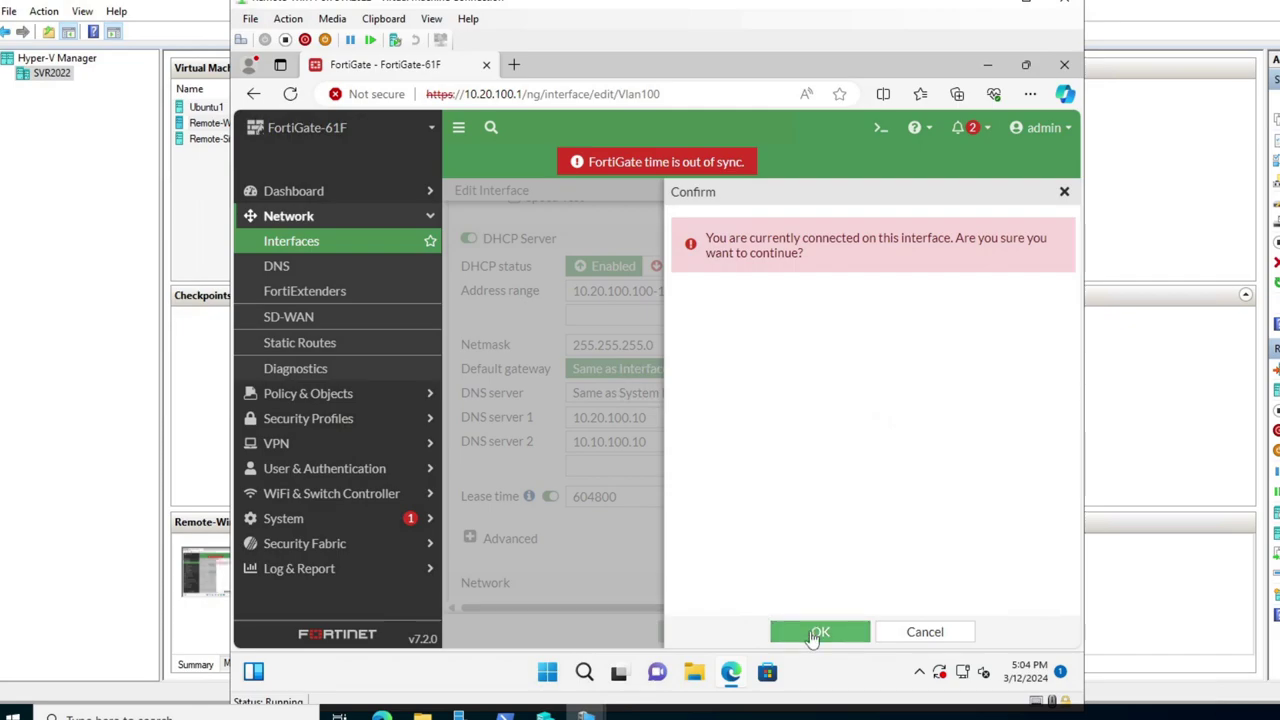
click(814, 634)
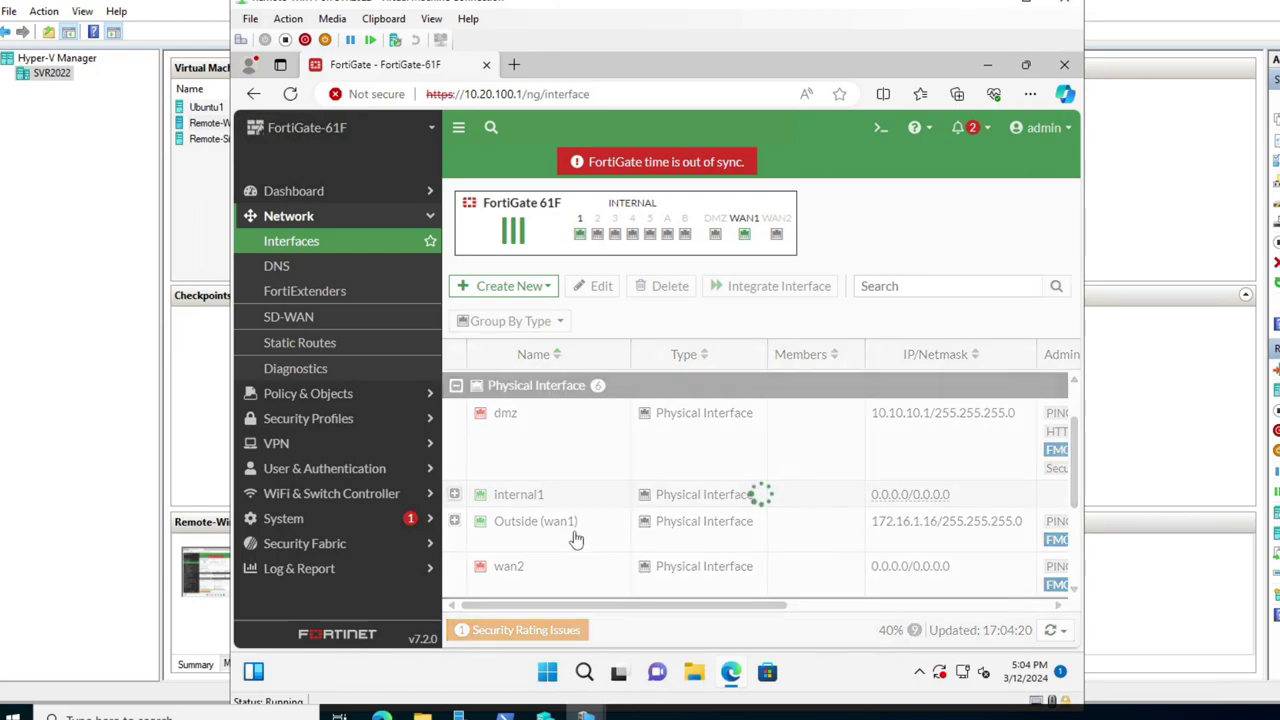
- Reopen Inside_Vlan100 to verify the saved DNS servers, then close the browser
double_click(558, 530)
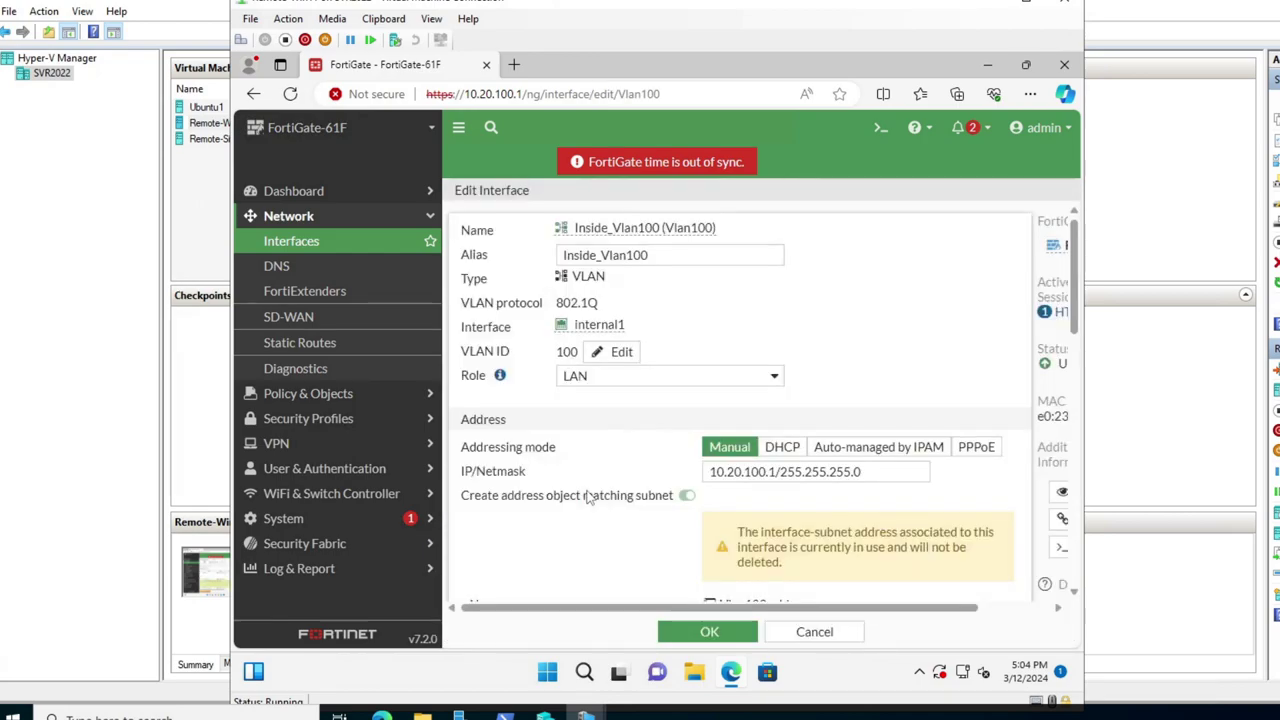
scroll(588, 497, down, 3)
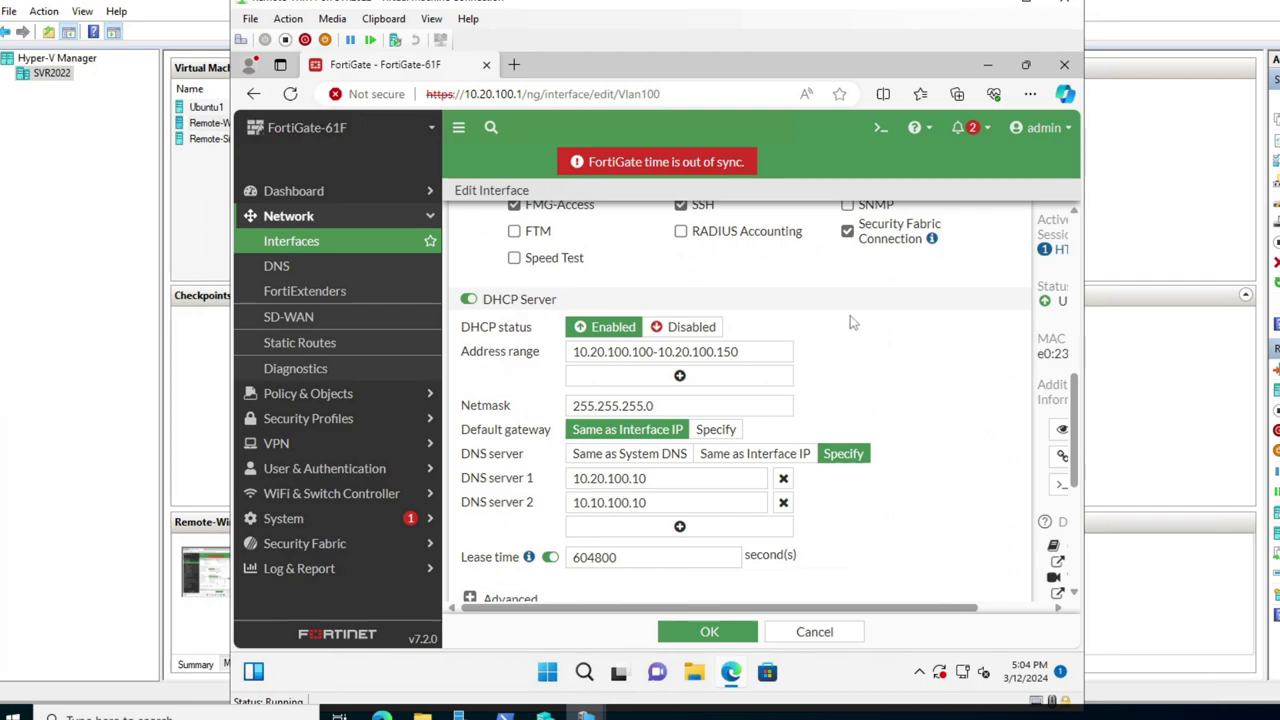
click(487, 65)
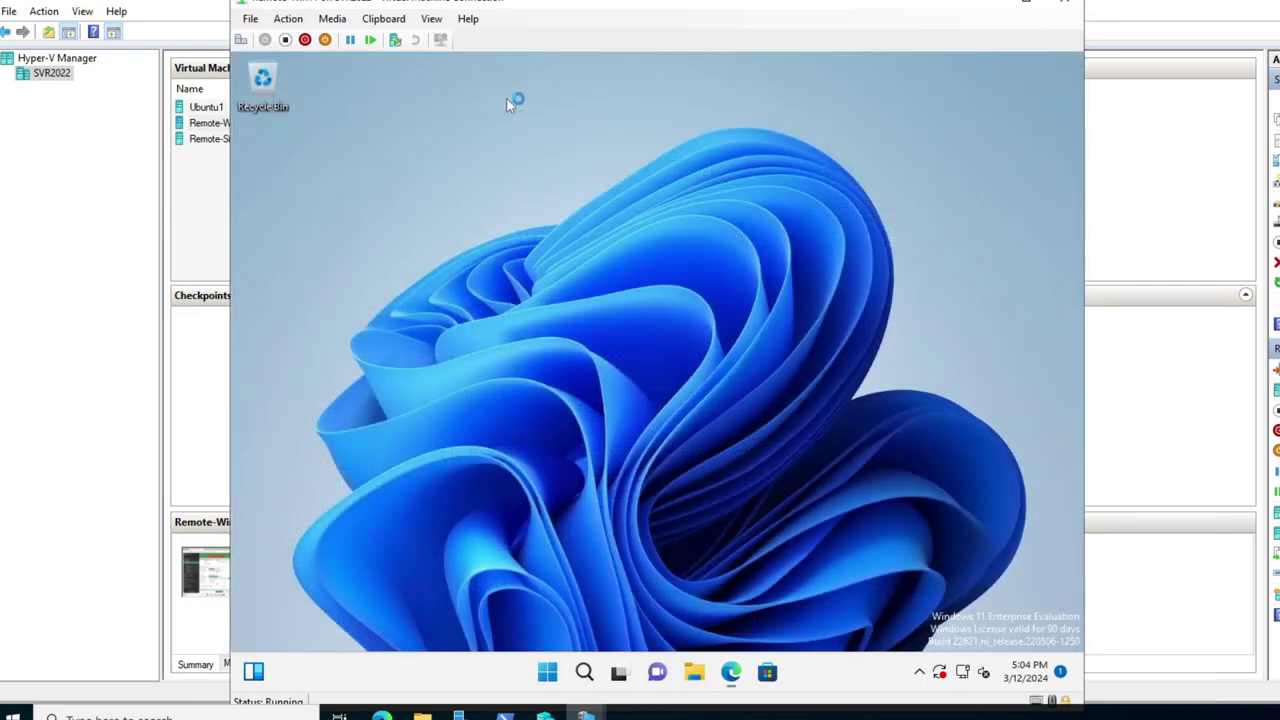
- Open a Command Prompt through Win+X > Run with cmd
right_click(547, 672)
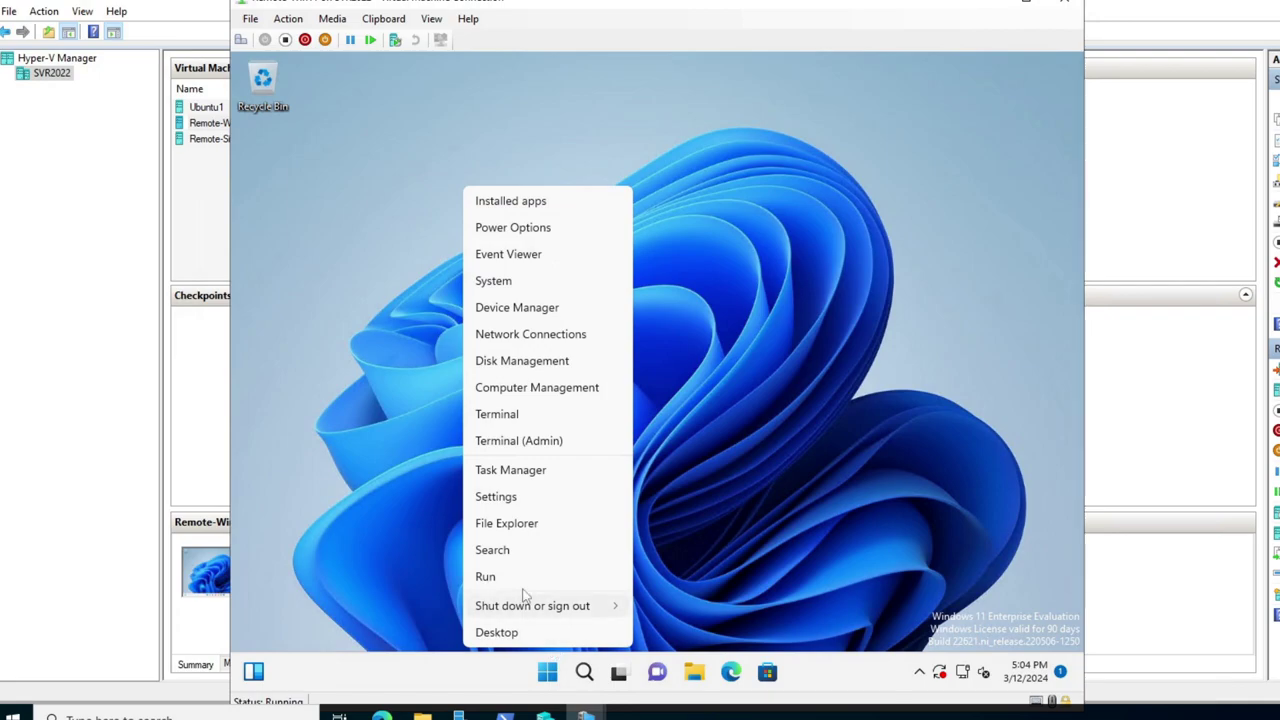
click(519, 580)
text(cmd)
key(Return)
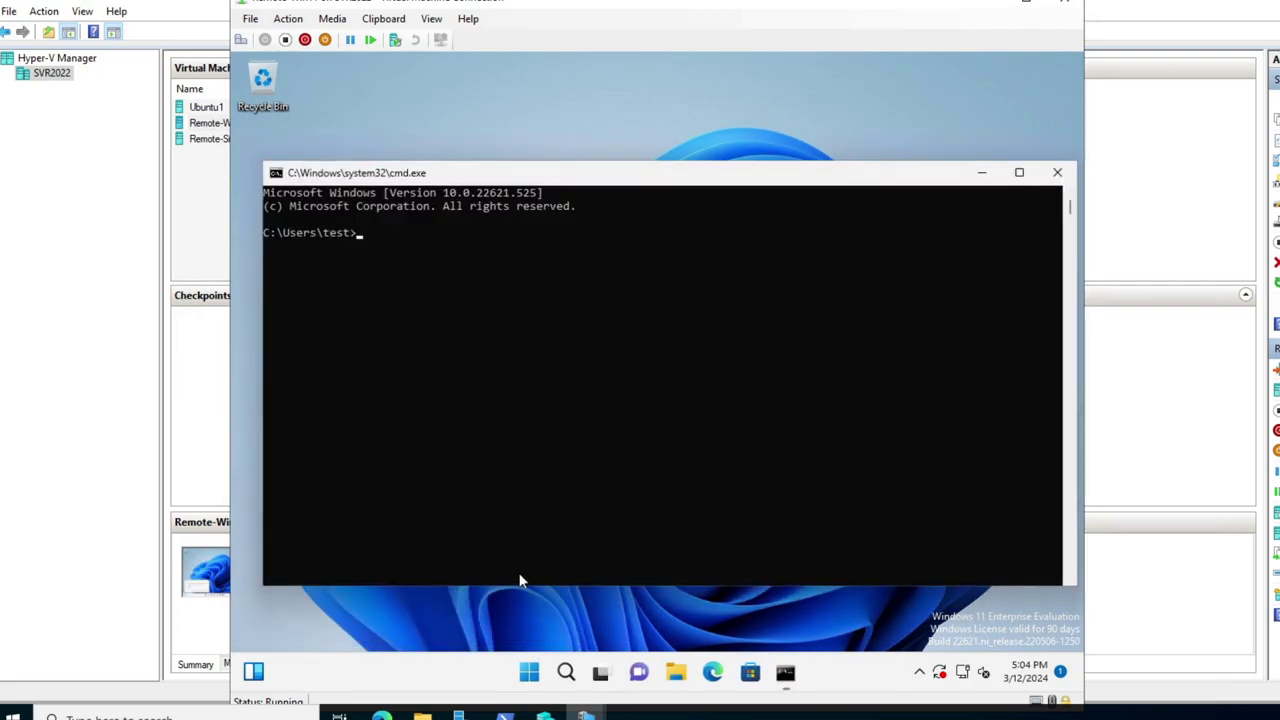
- Run ipconfig /release, /renew and /all to get 10.20.100.103, then close the console
text(ipconfig /relea)
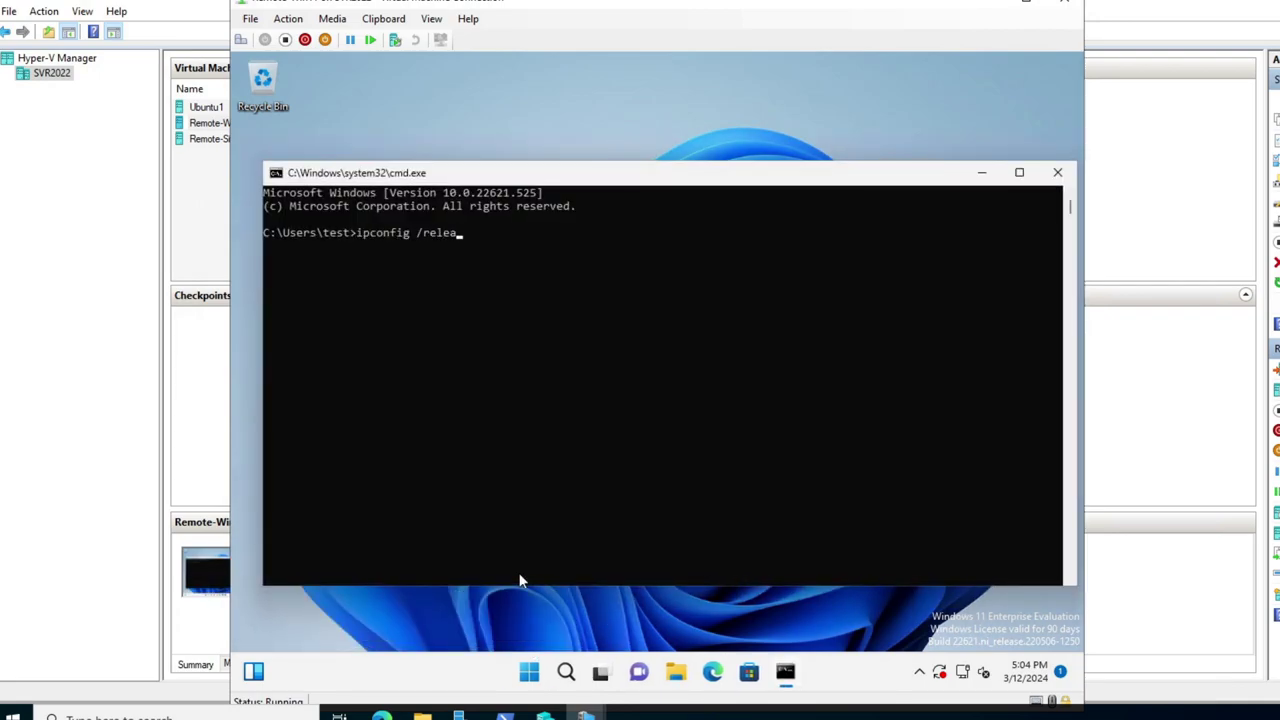
text(se)
key(Return)
text(ipconfig /l)
text(enew)
key(Return)
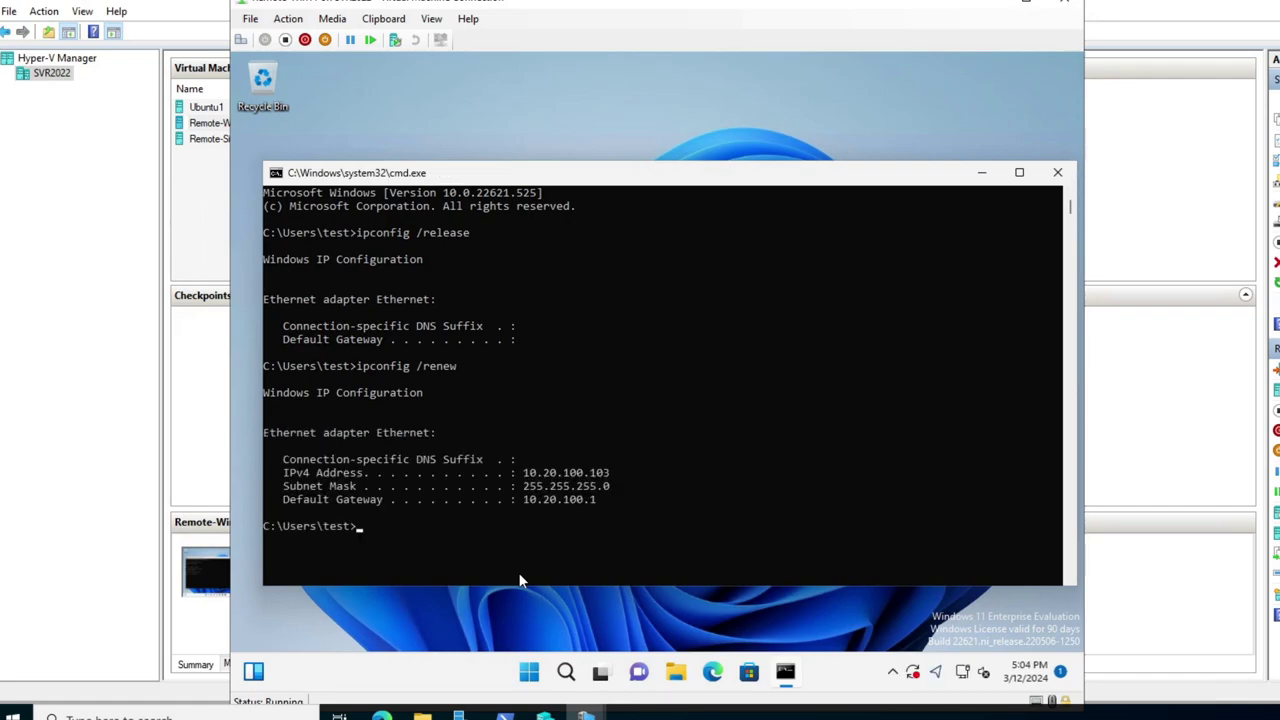
text(ipconfig /all)
key(Return)
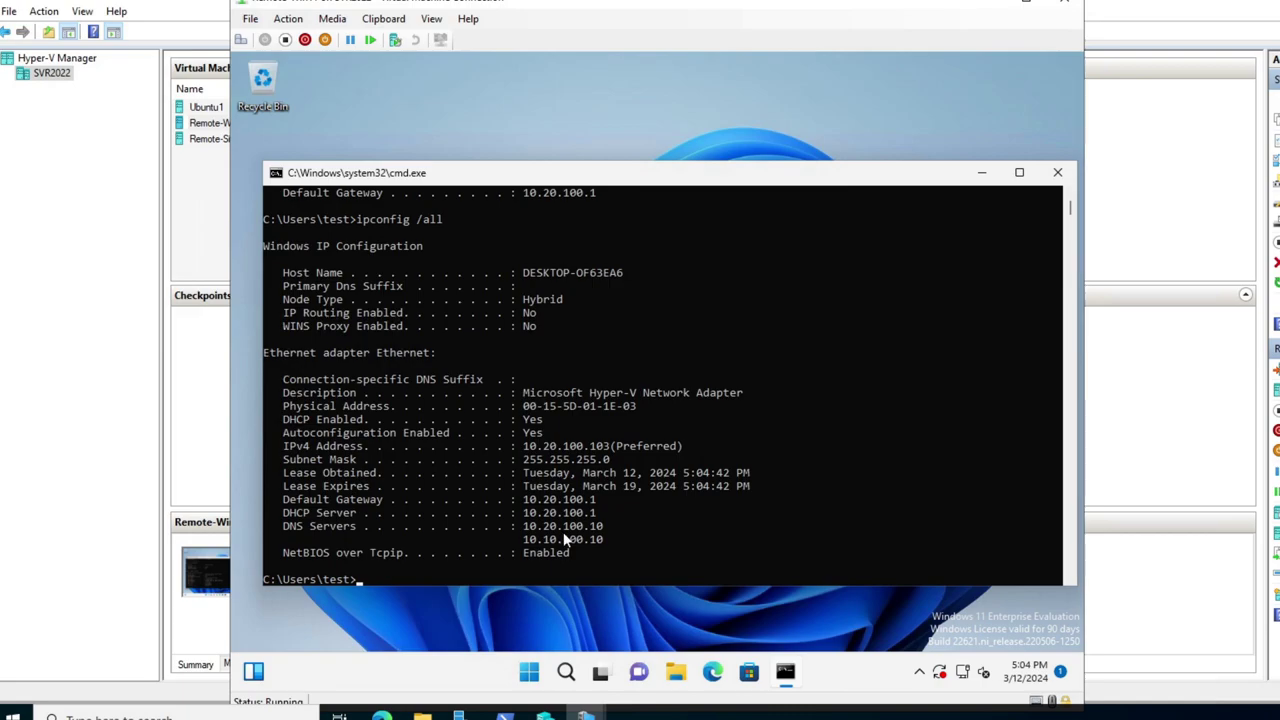
click(1056, 173)
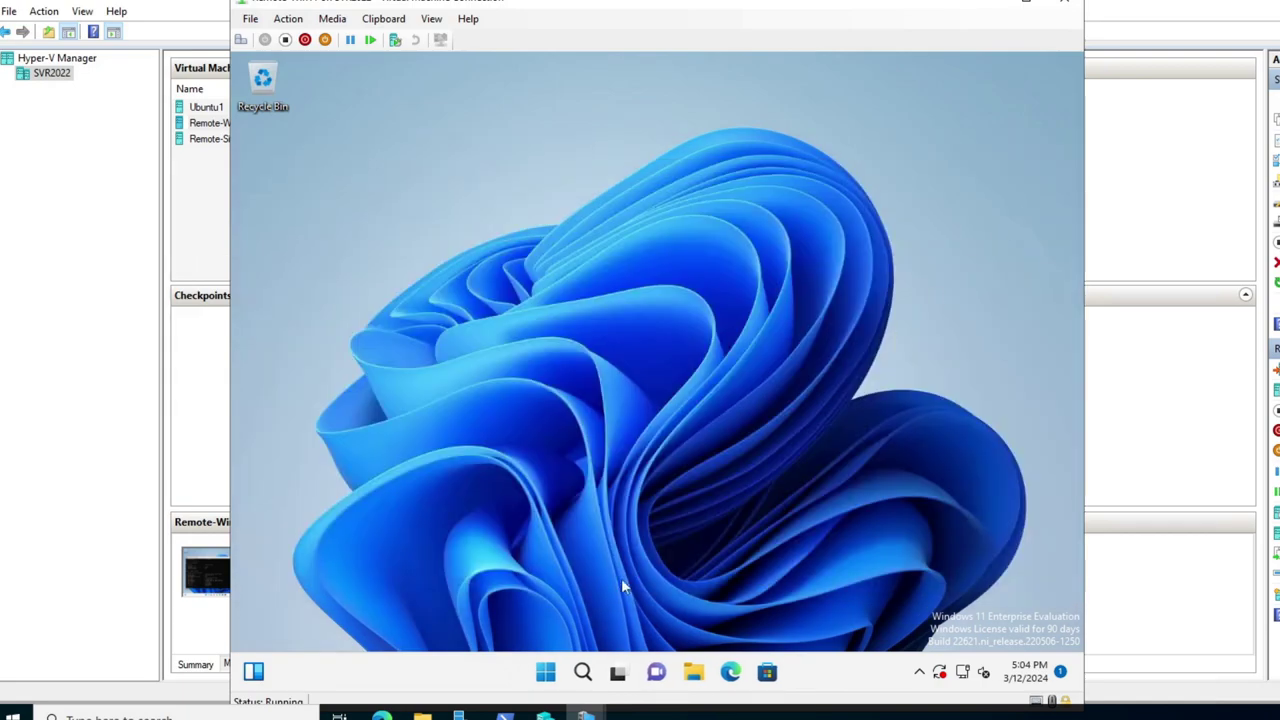
- Open This PC's system properties from File Explorer in a maximized Settings window
click(694, 672)
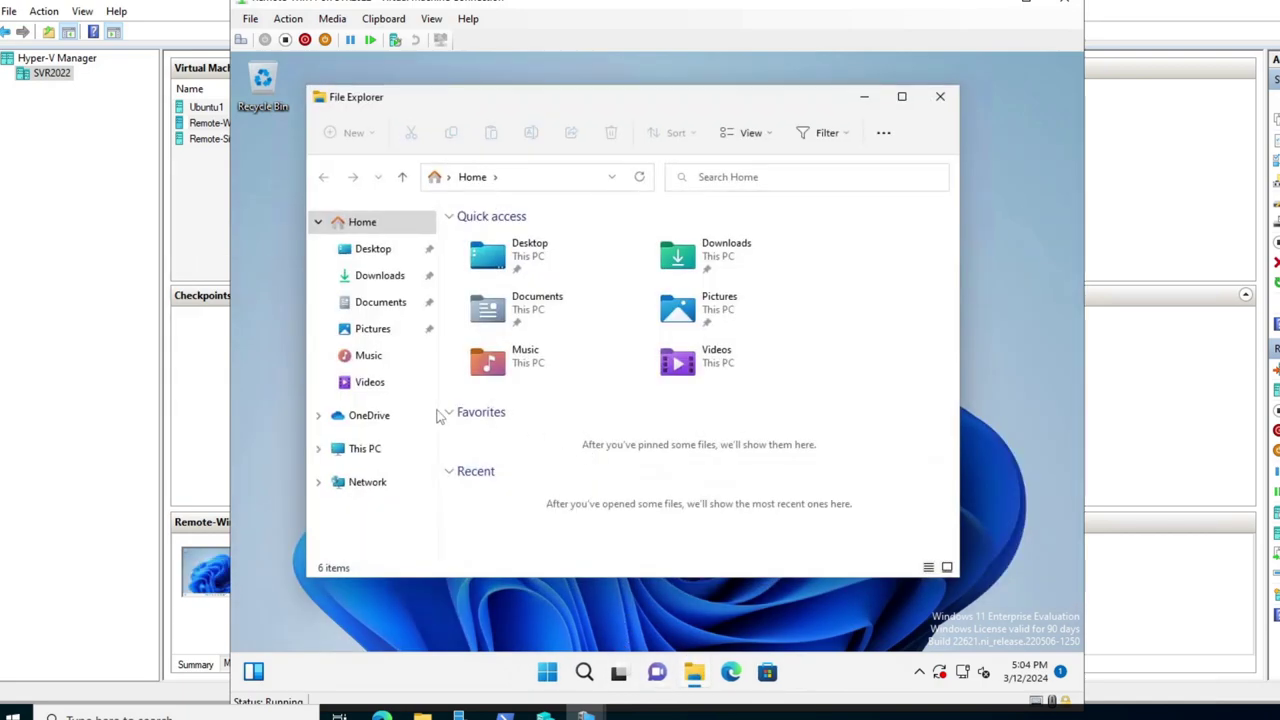
click(358, 451)
right_click(358, 458)
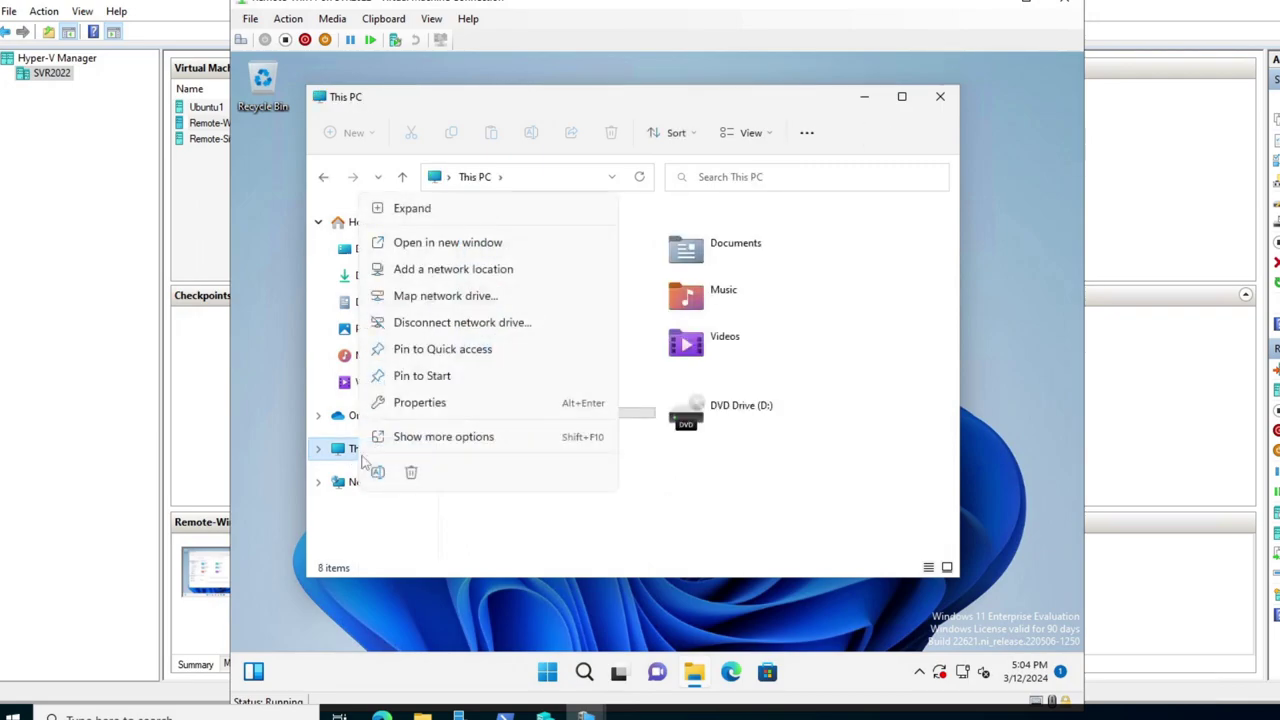
click(445, 408)
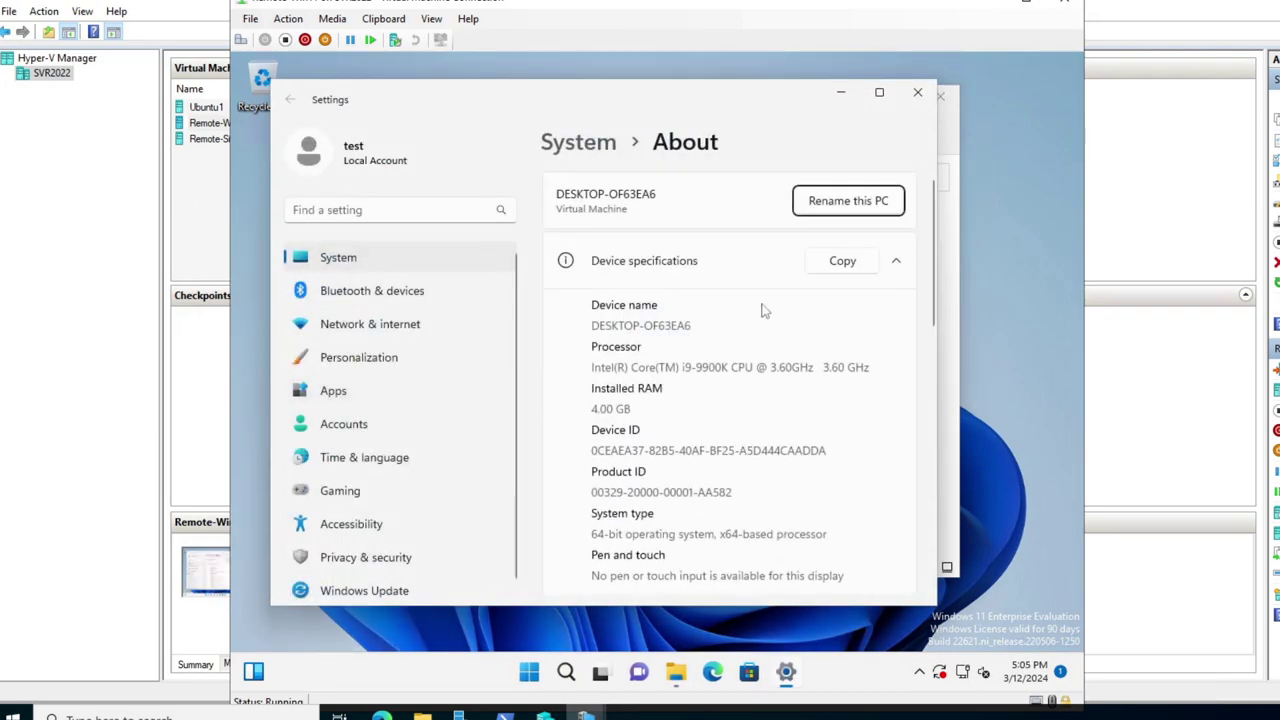
click(879, 92)
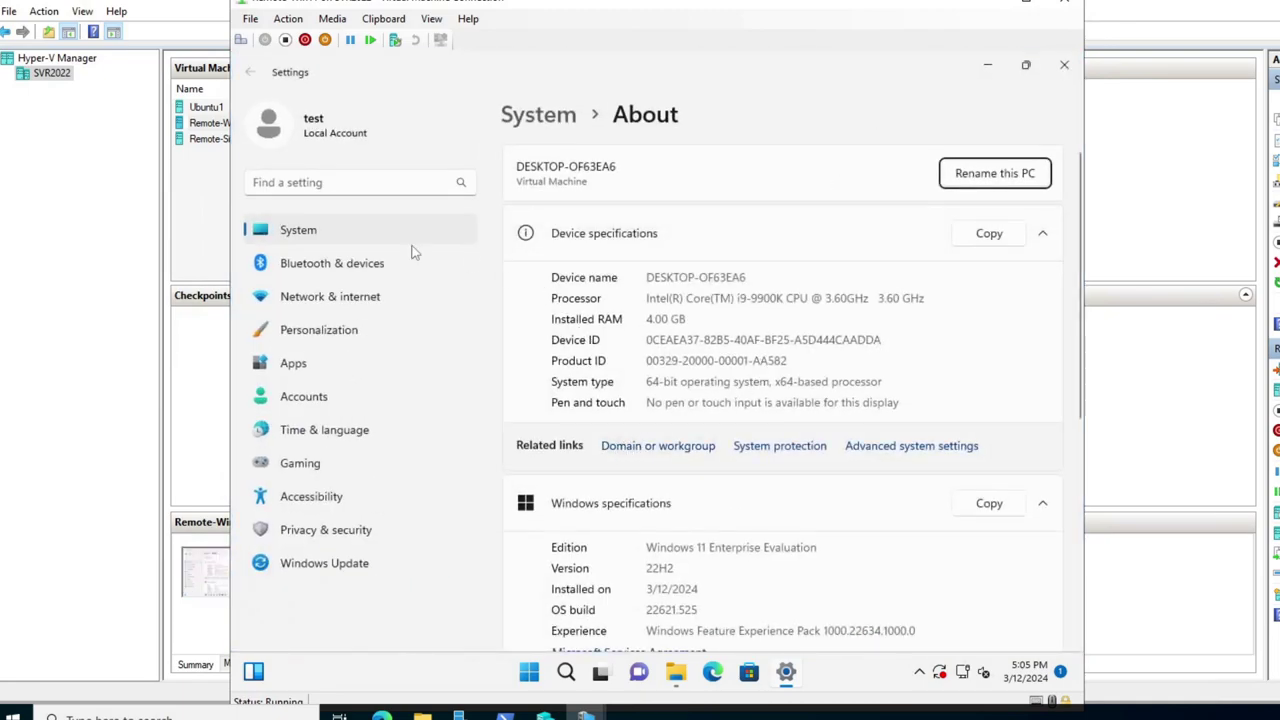
- Change the computer name to RSSales1 and restart now
click(640, 446)
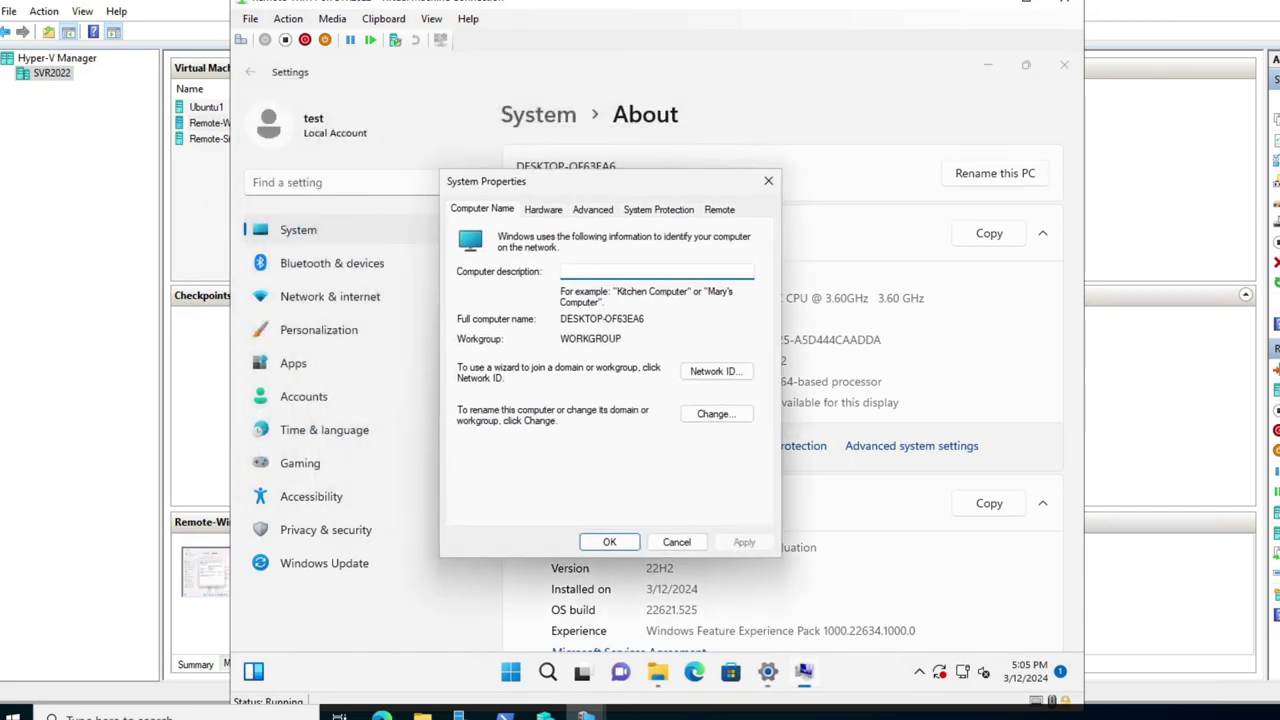
click(713, 416)
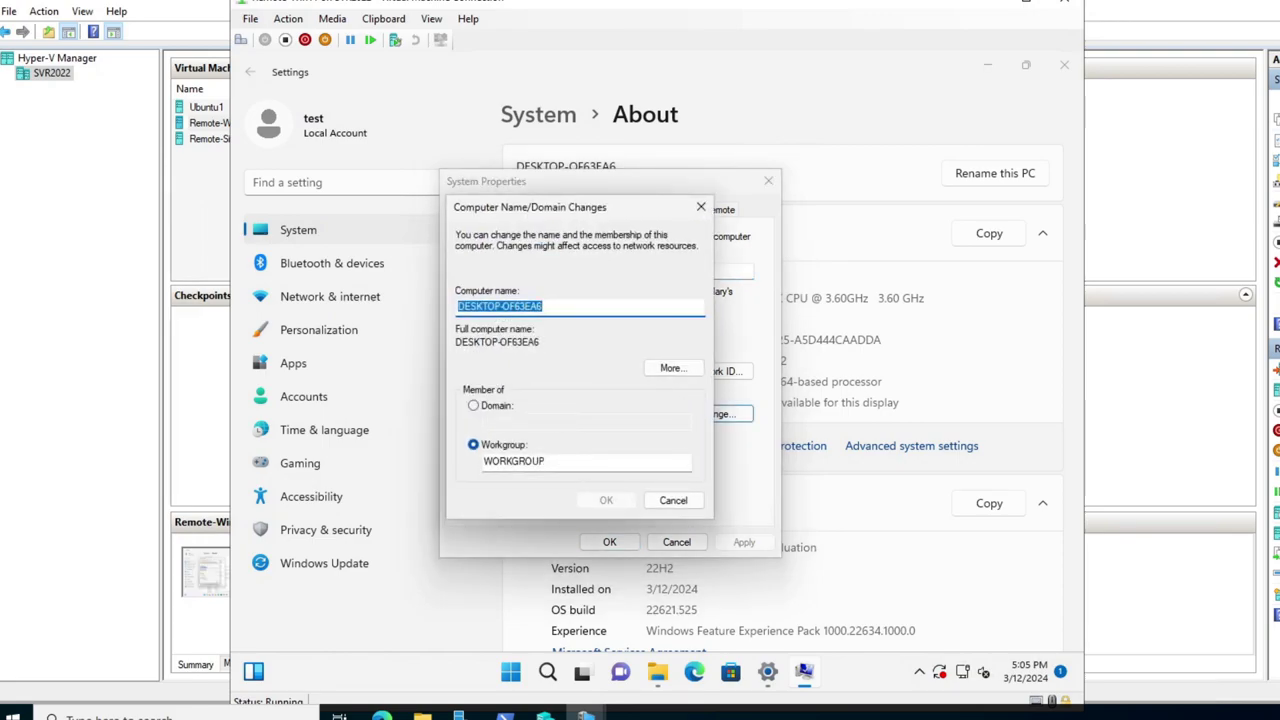
key(BackSpace)
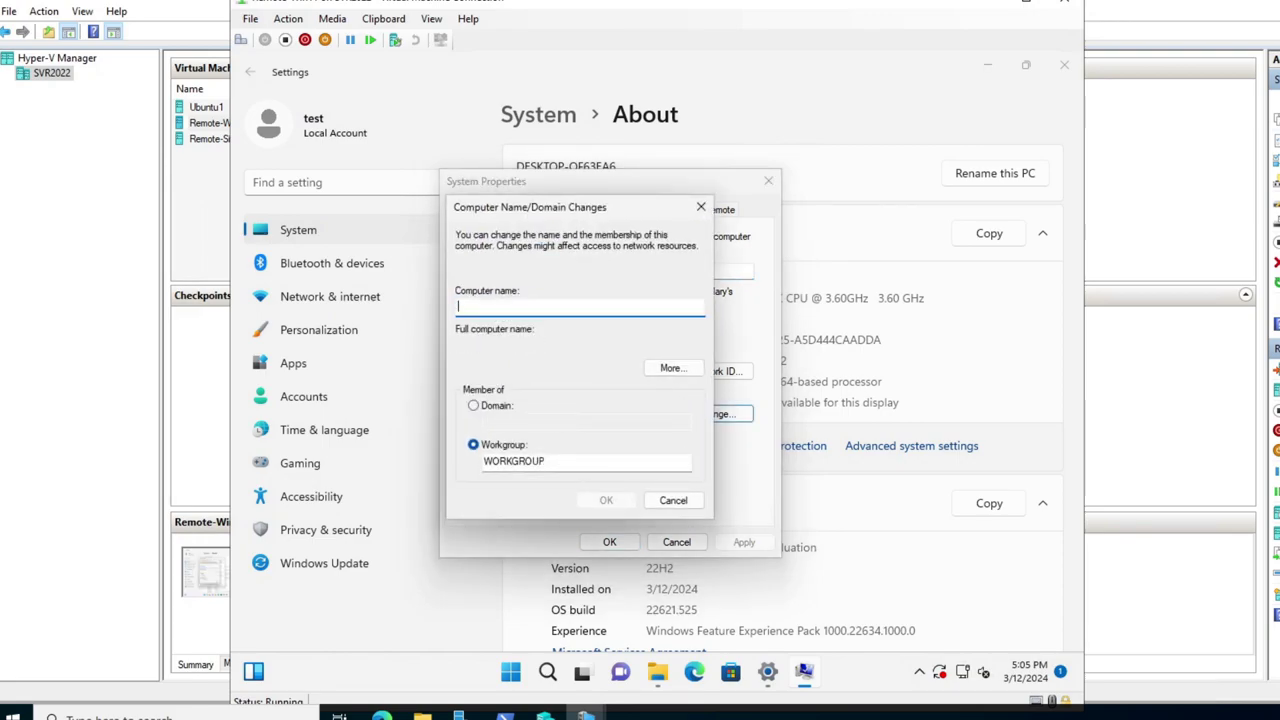
text(RSSales1)
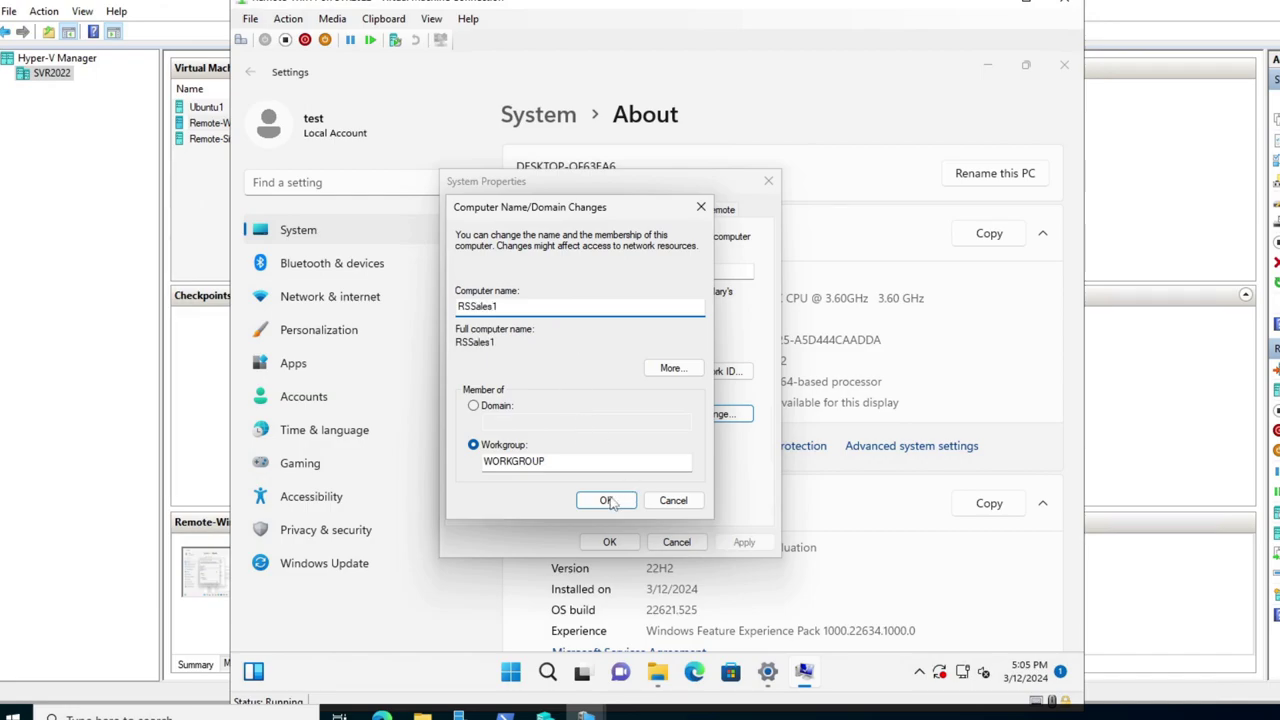
click(607, 499)
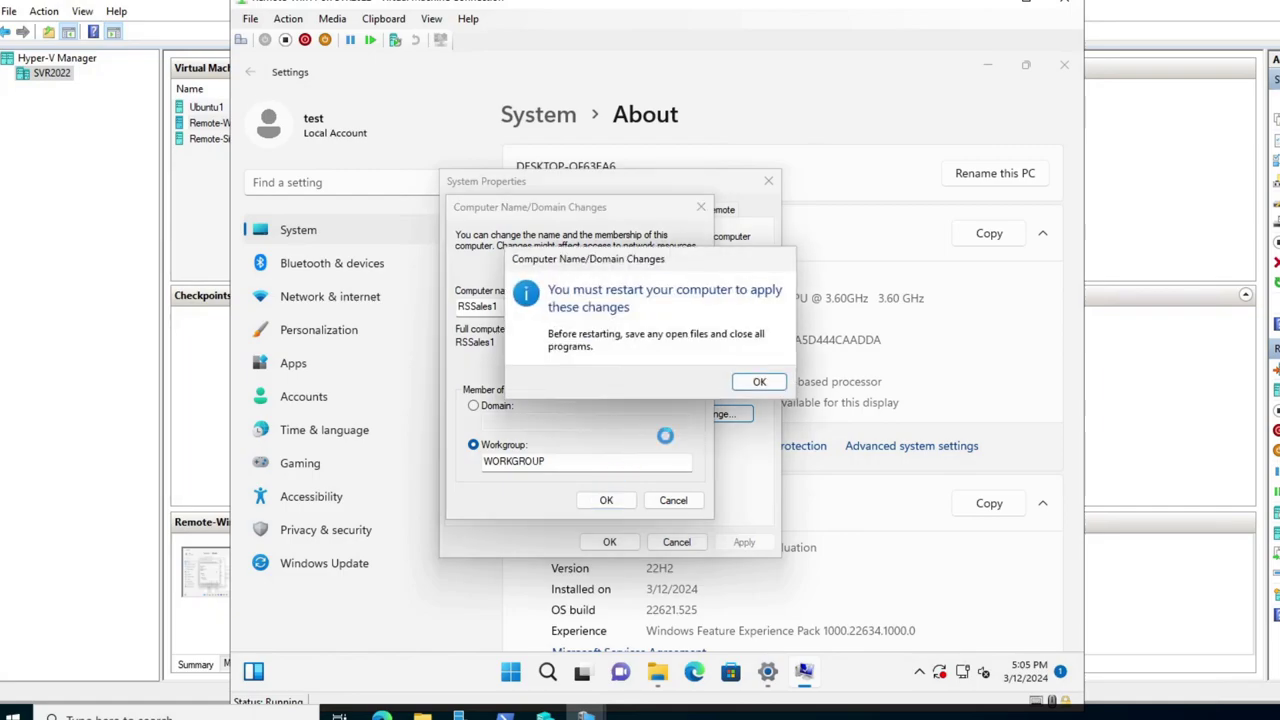
click(766, 384)
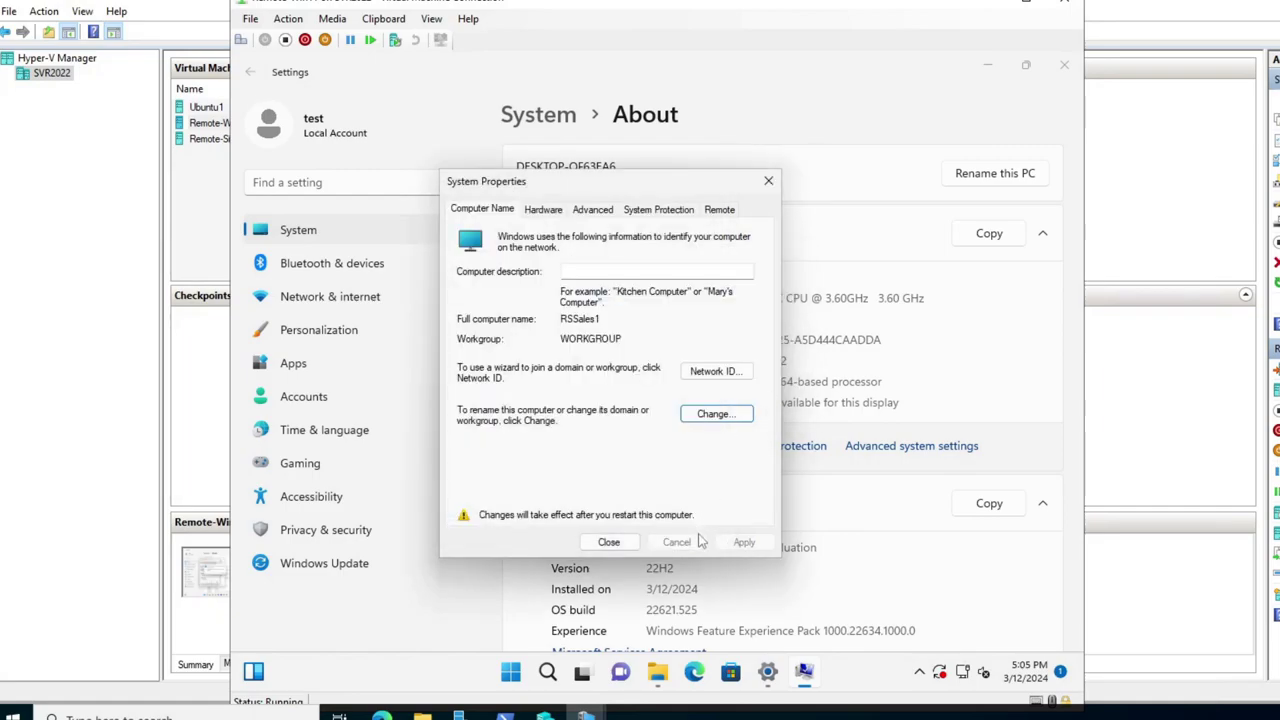
click(623, 545)
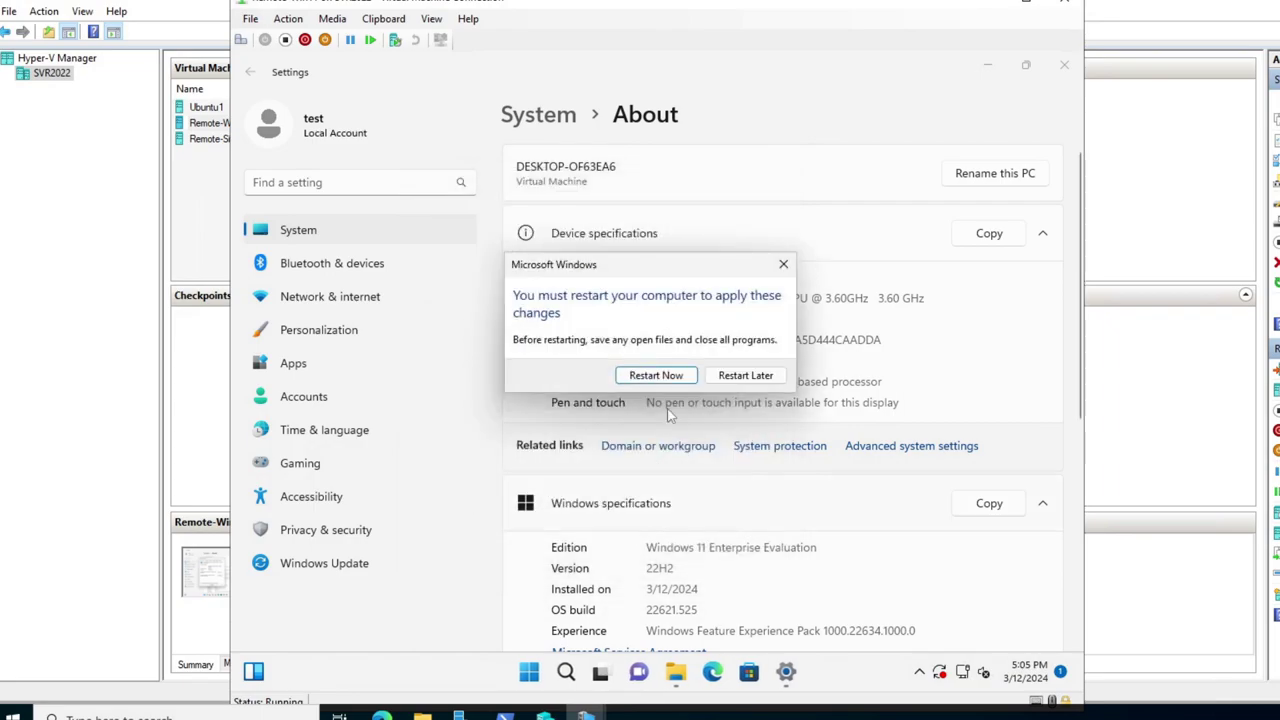
click(678, 378)
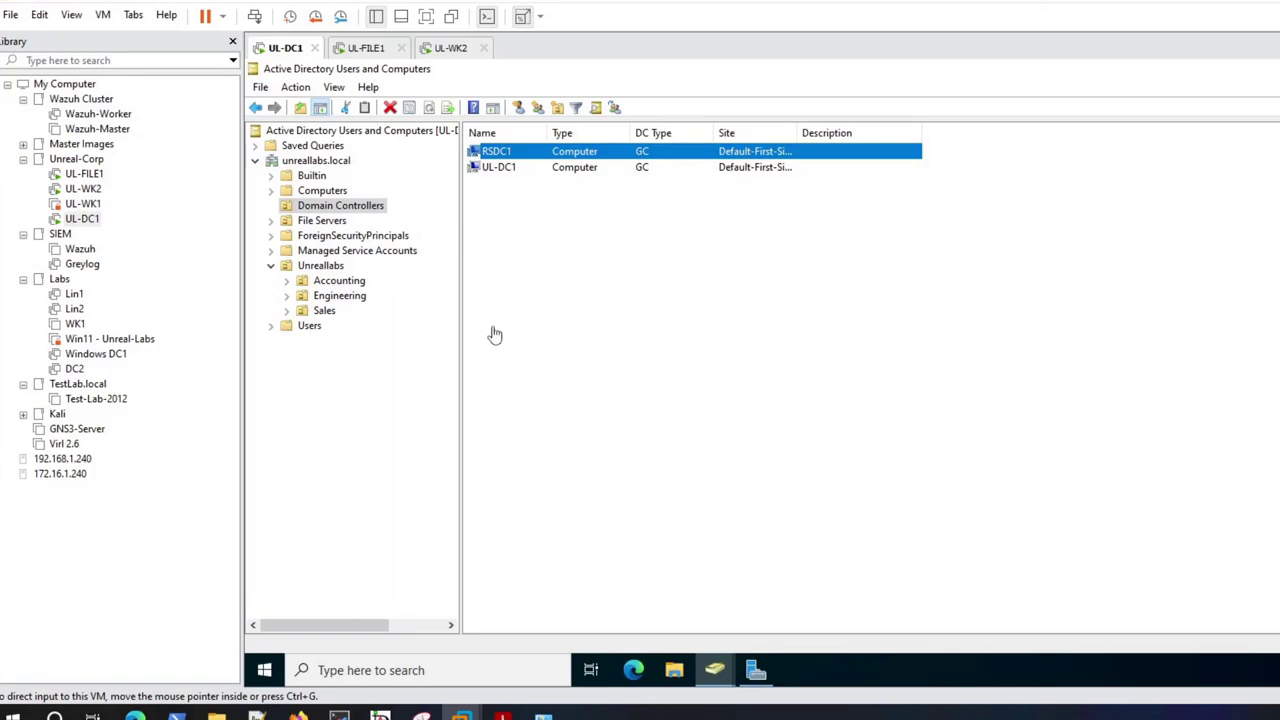
- View the remote site network diagram, then return to the UL-DC1 virtual machine
click(502, 714)
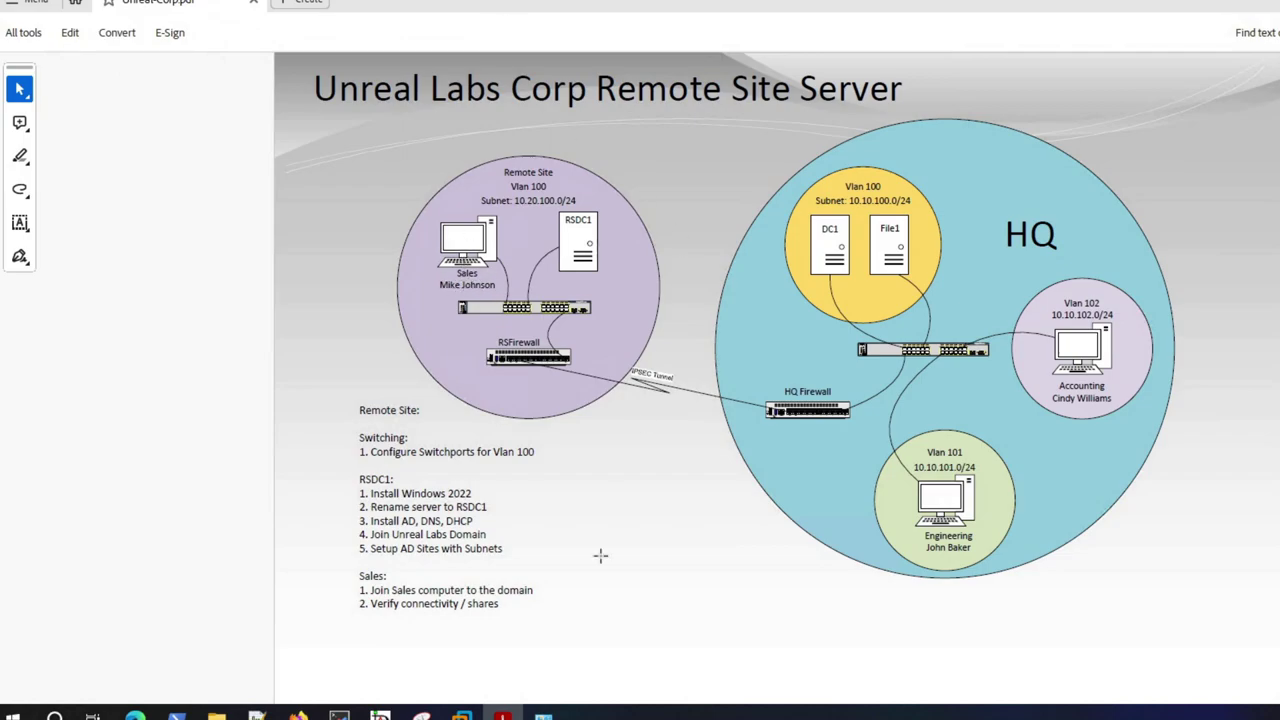
mouse_move(462, 714)
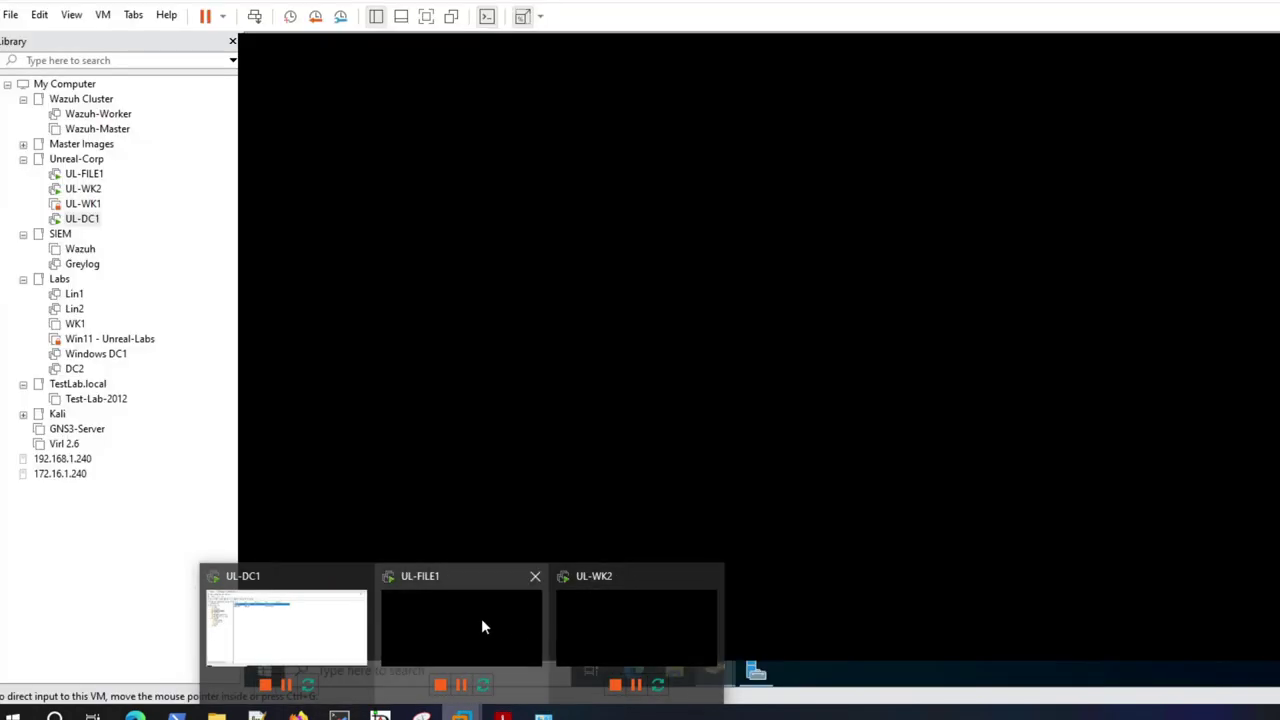
click(334, 616)
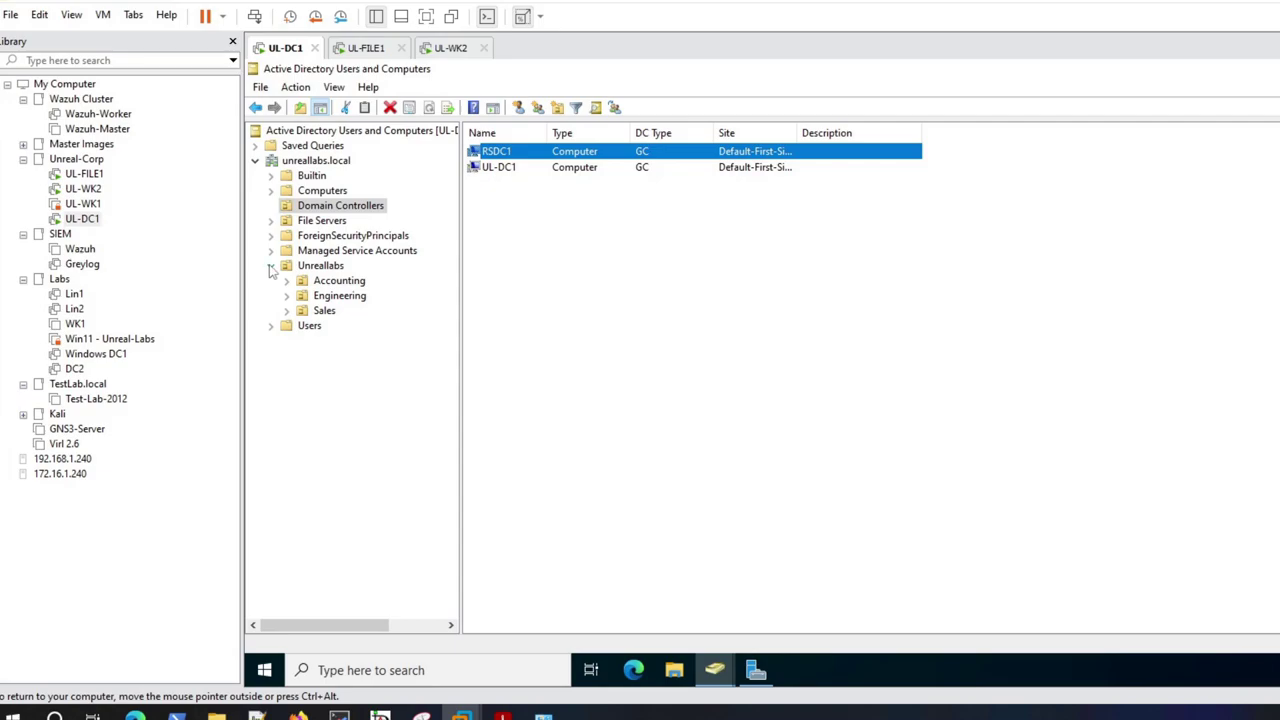
- Reset the Sales OU user's password, unchecking 'User must change password at next logon'
click(324, 311)
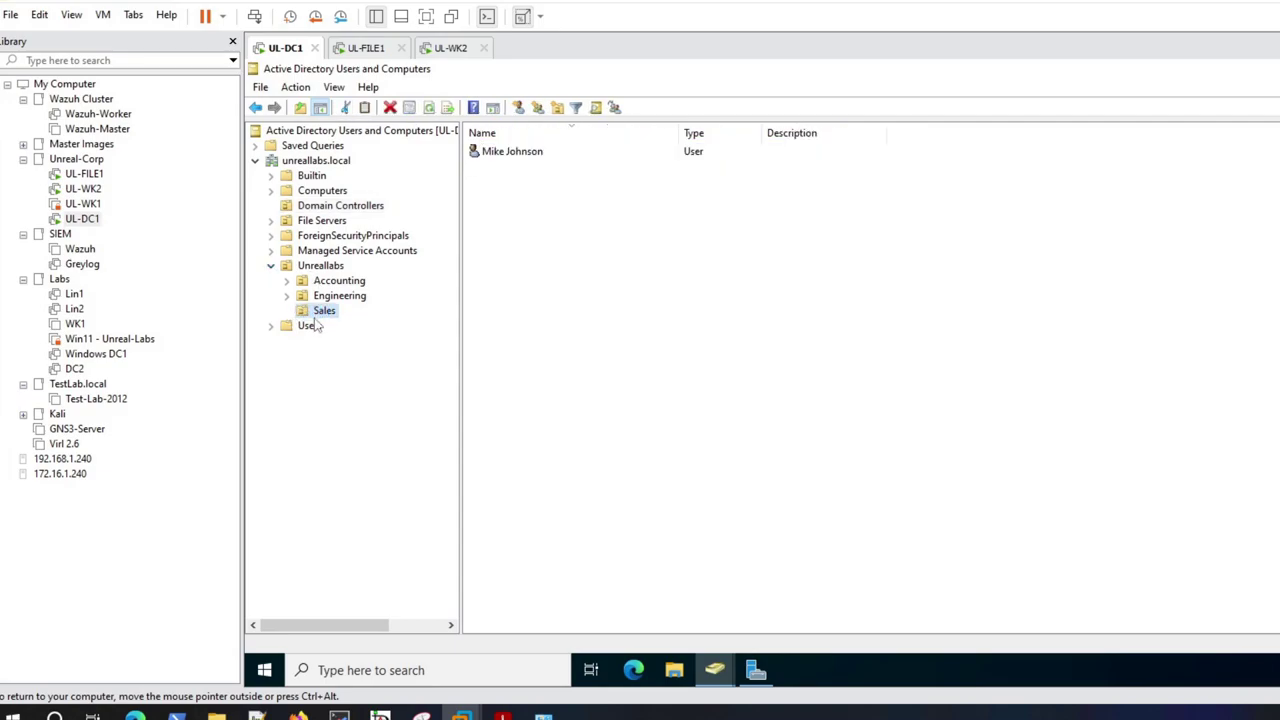
right_click(510, 151)
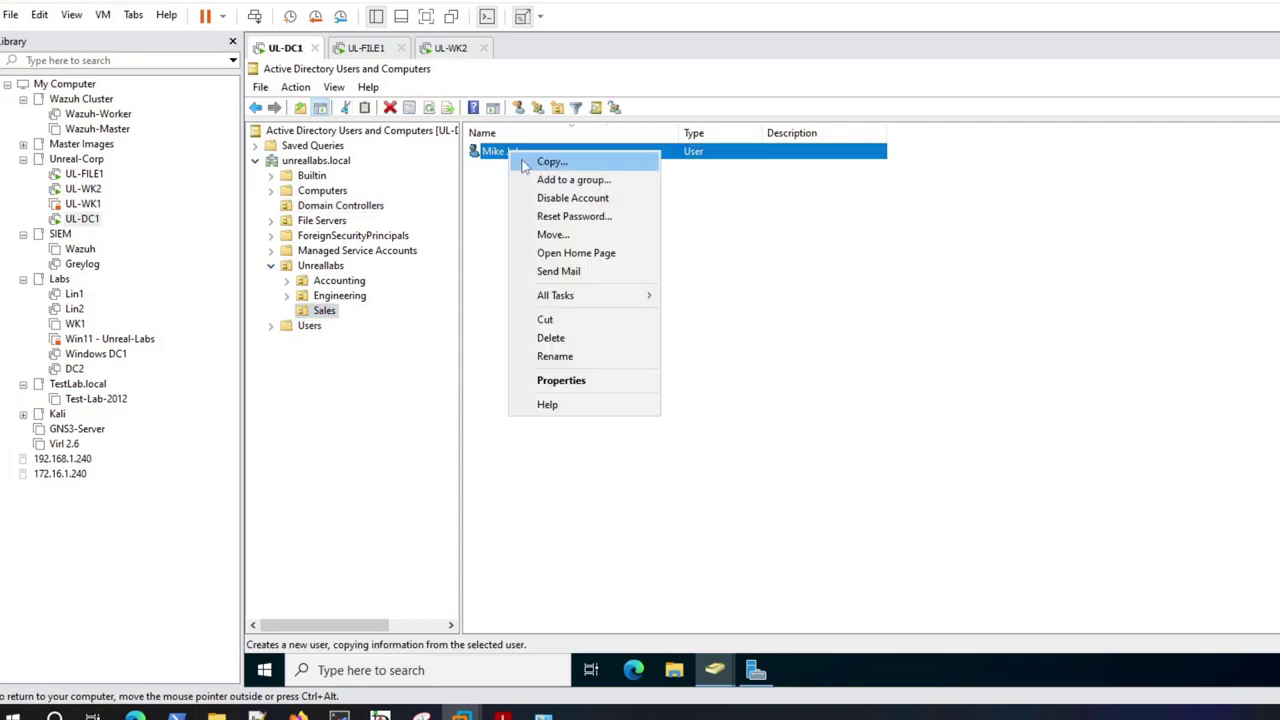
click(545, 216)
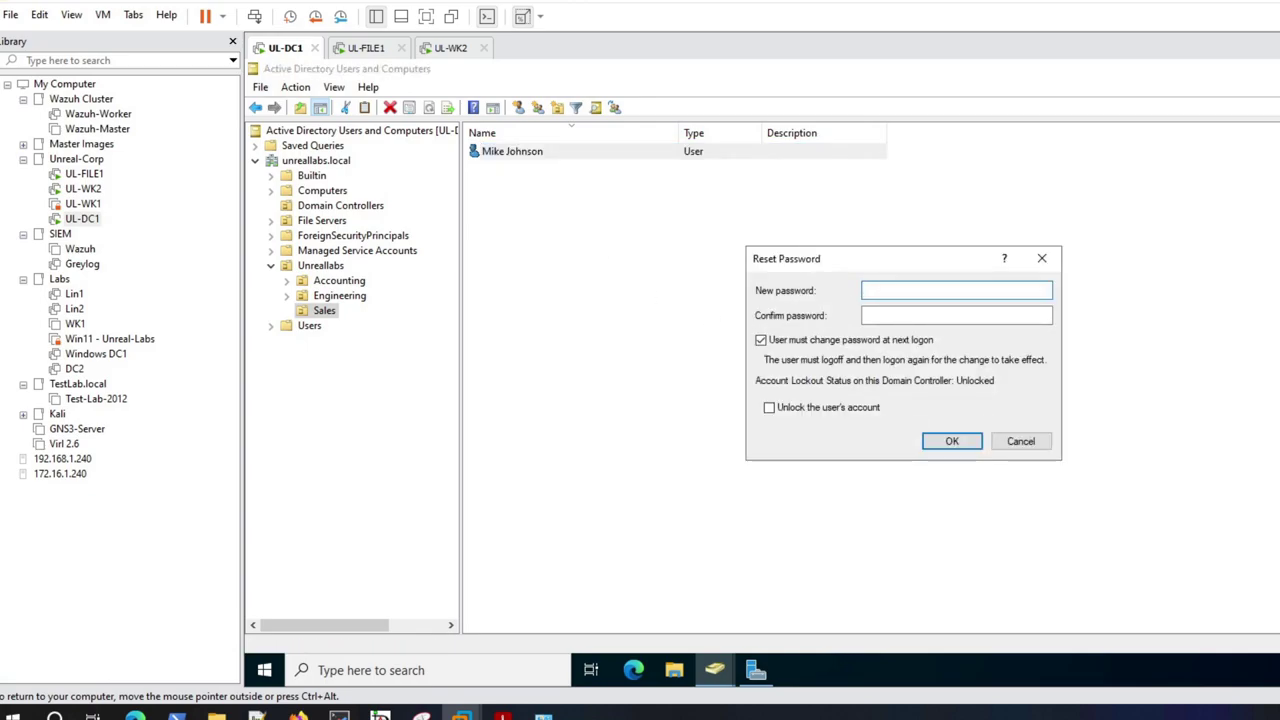
key(Tab)
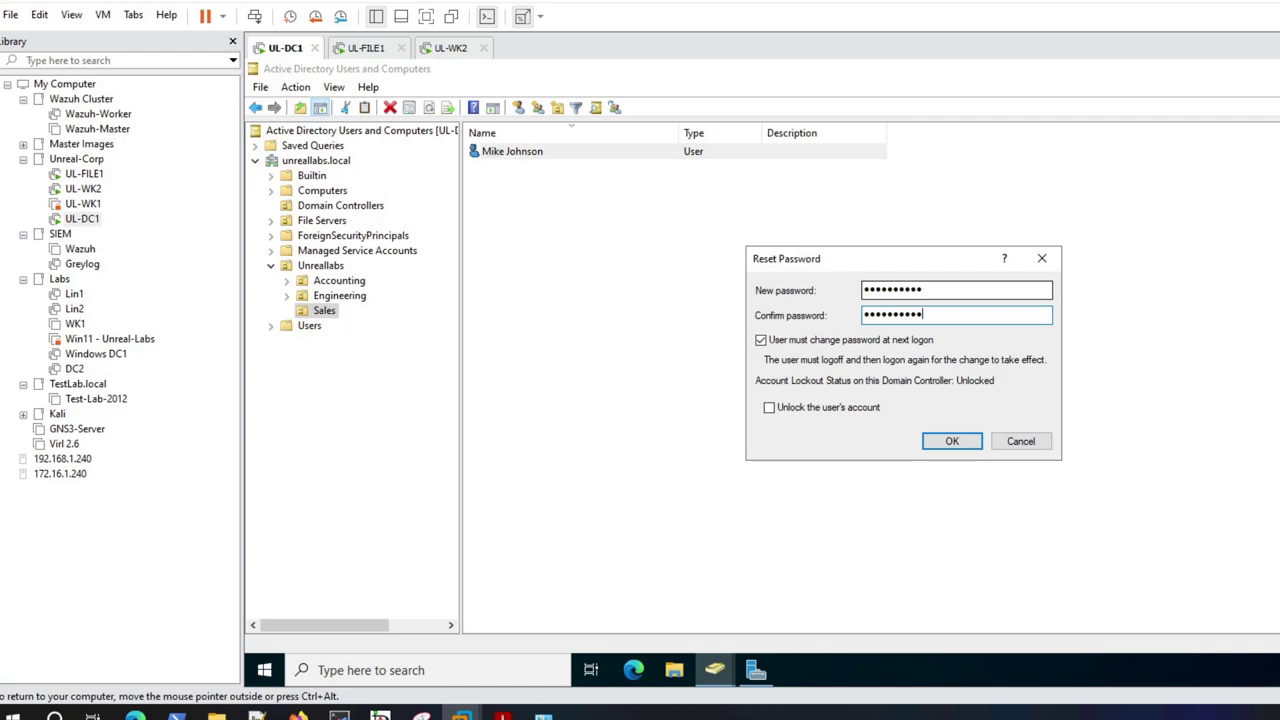
click(820, 340)
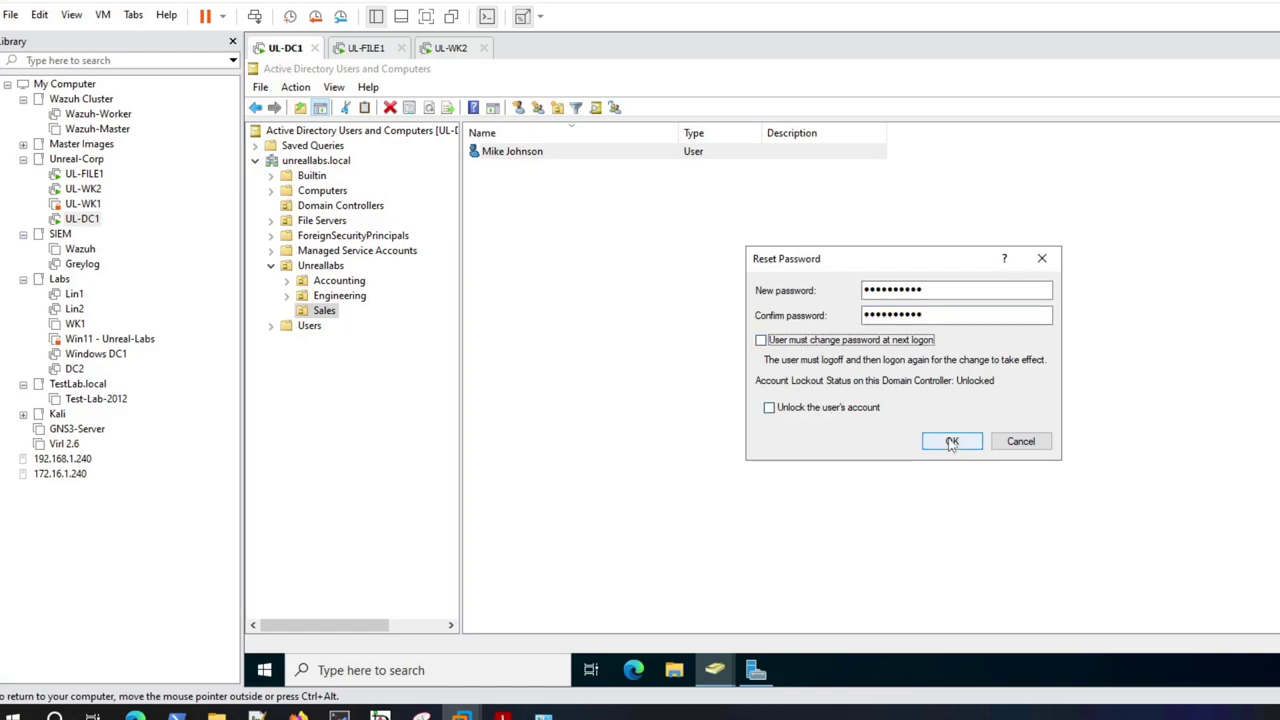
click(951, 443)
click(1014, 426)
click(600, 340)
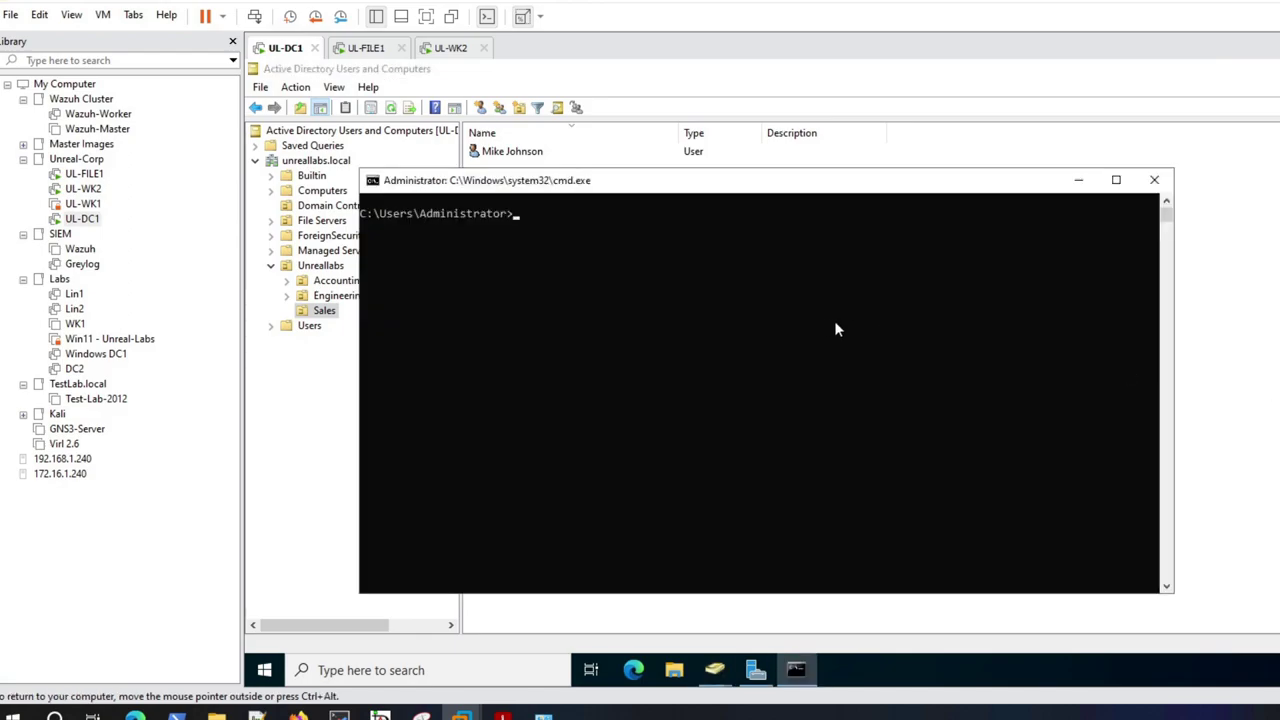
- Run repadmin /APed in UL-DC1's Command Prompt
click(803, 309)
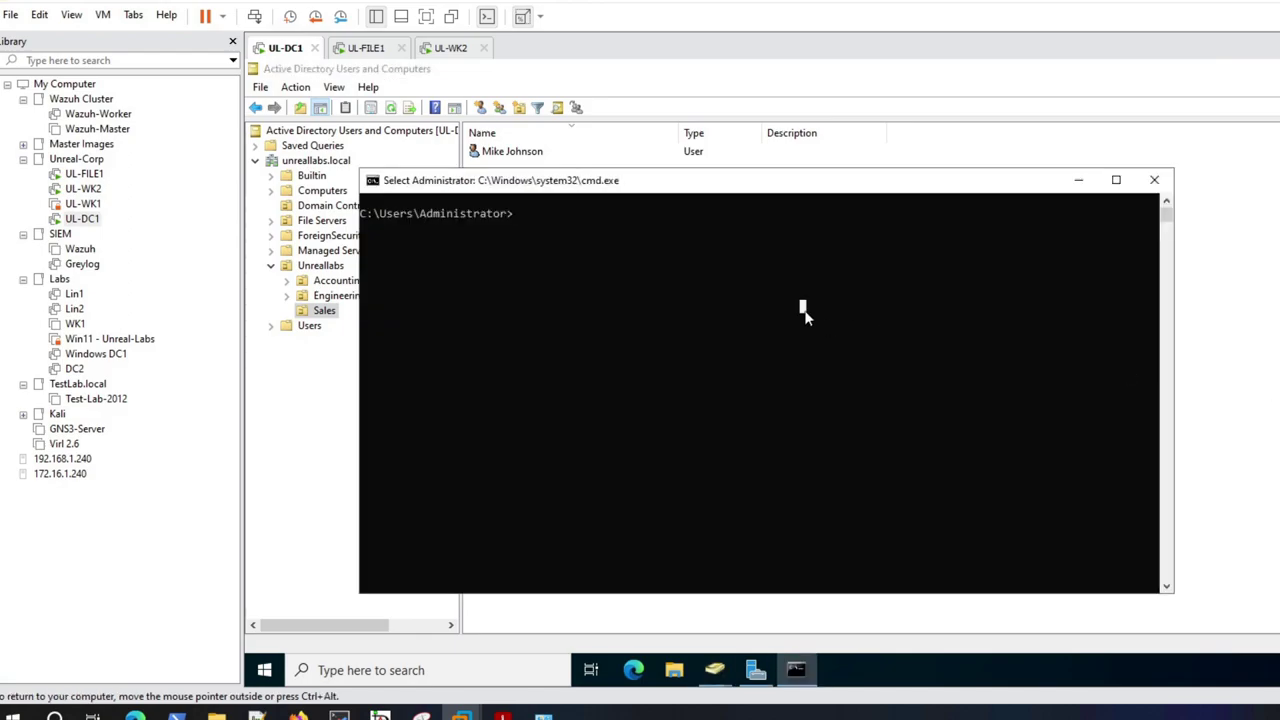
text(re)
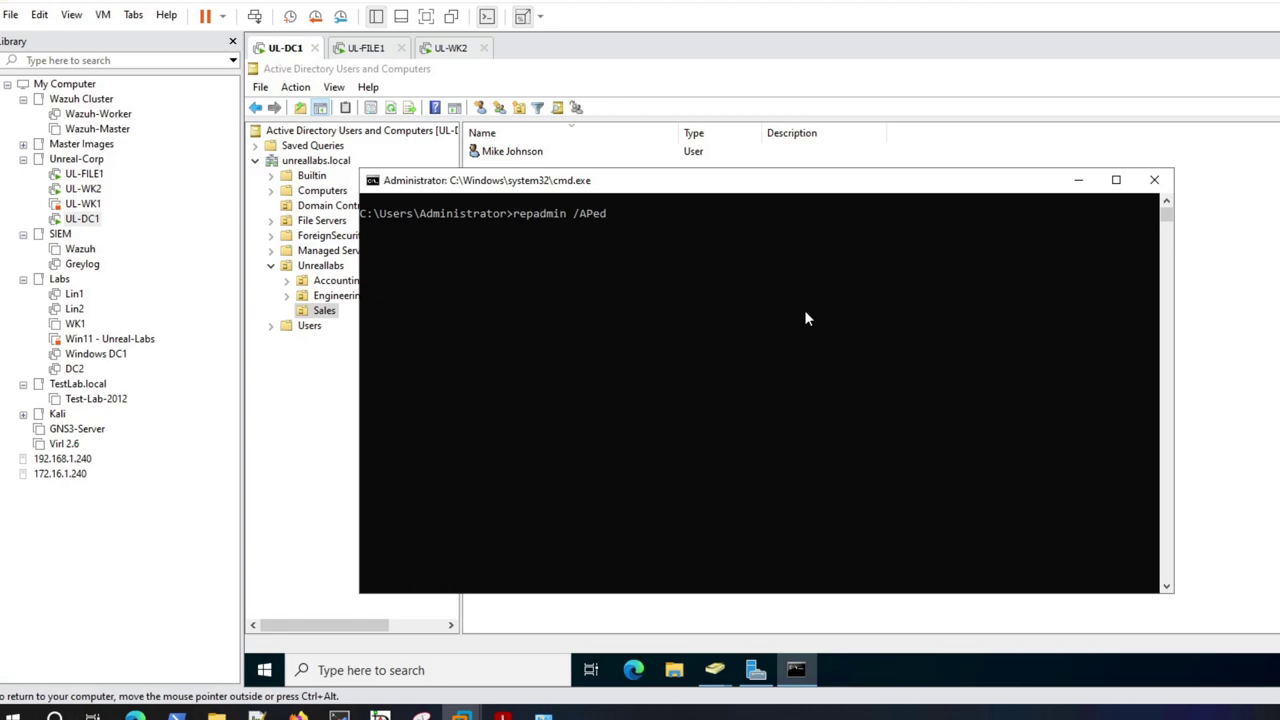
text(padmin /APed)
key(Return)
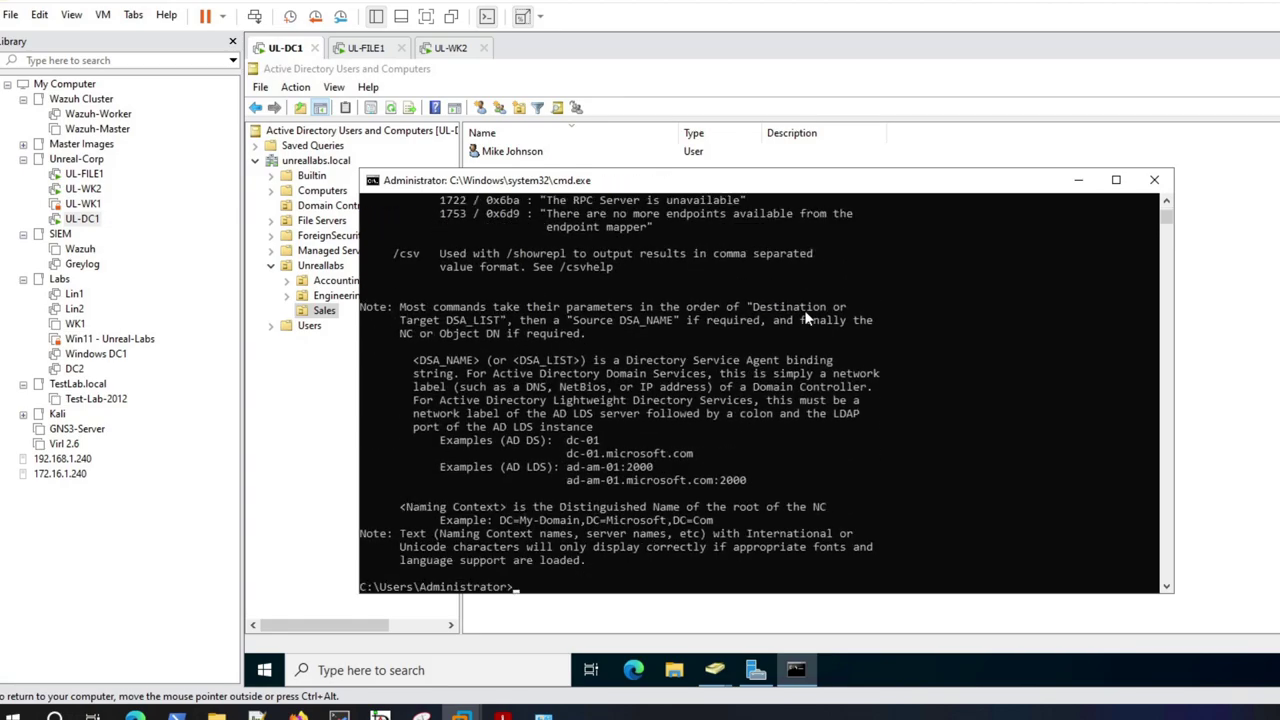
key(ctrl+alt)
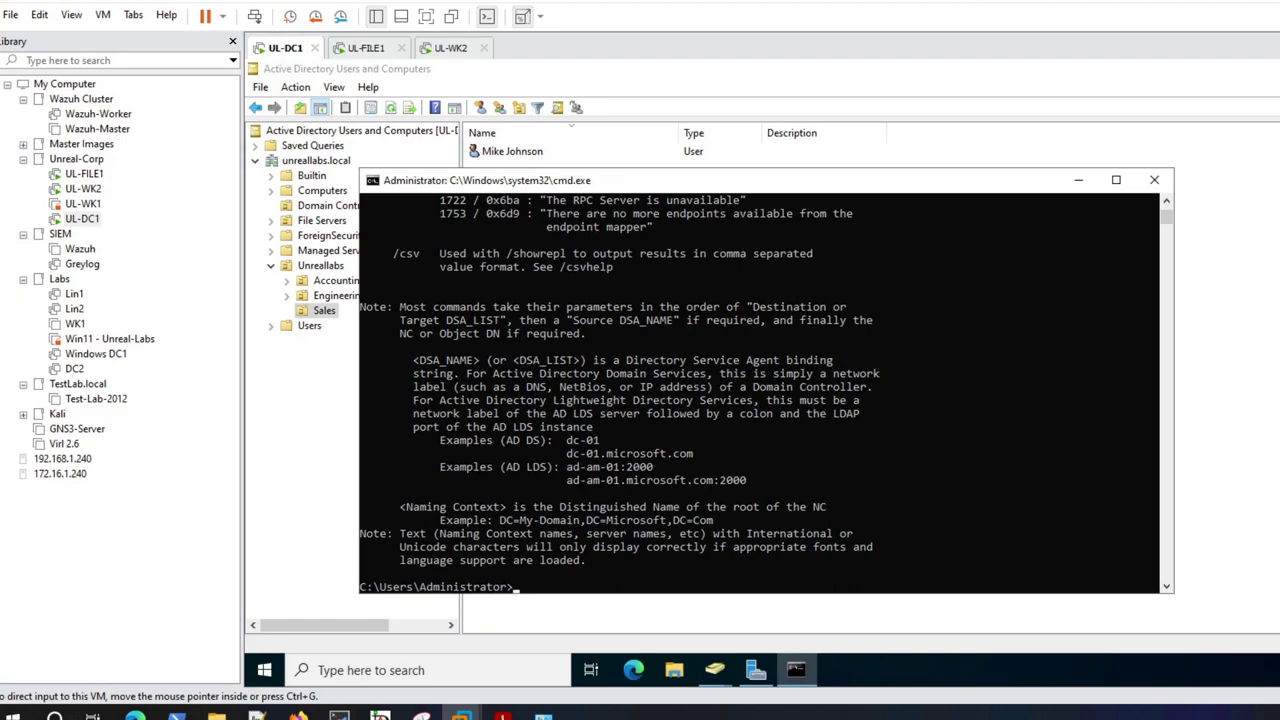
click(491, 419)
- Rerun it as repadmin /syncall /APed, check for no errors, and minimize the window
key(Up)
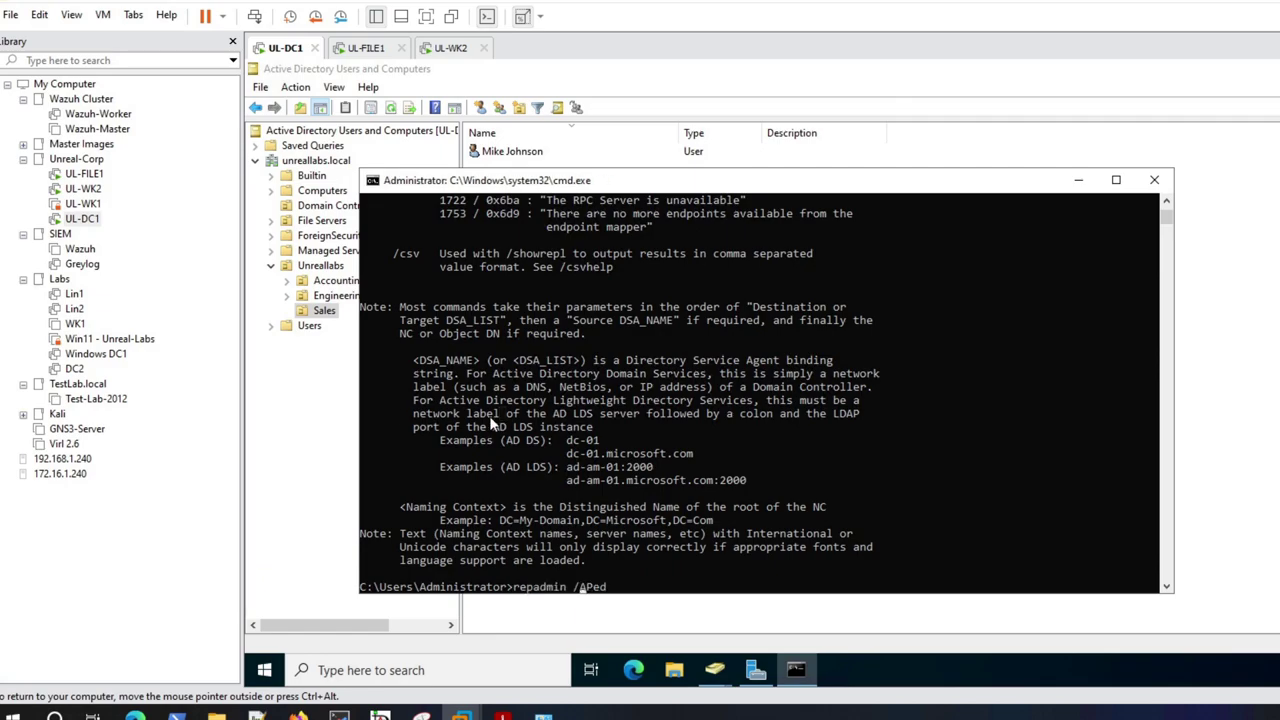
text(a/)
key(BackSpace)
key(BackSpace)
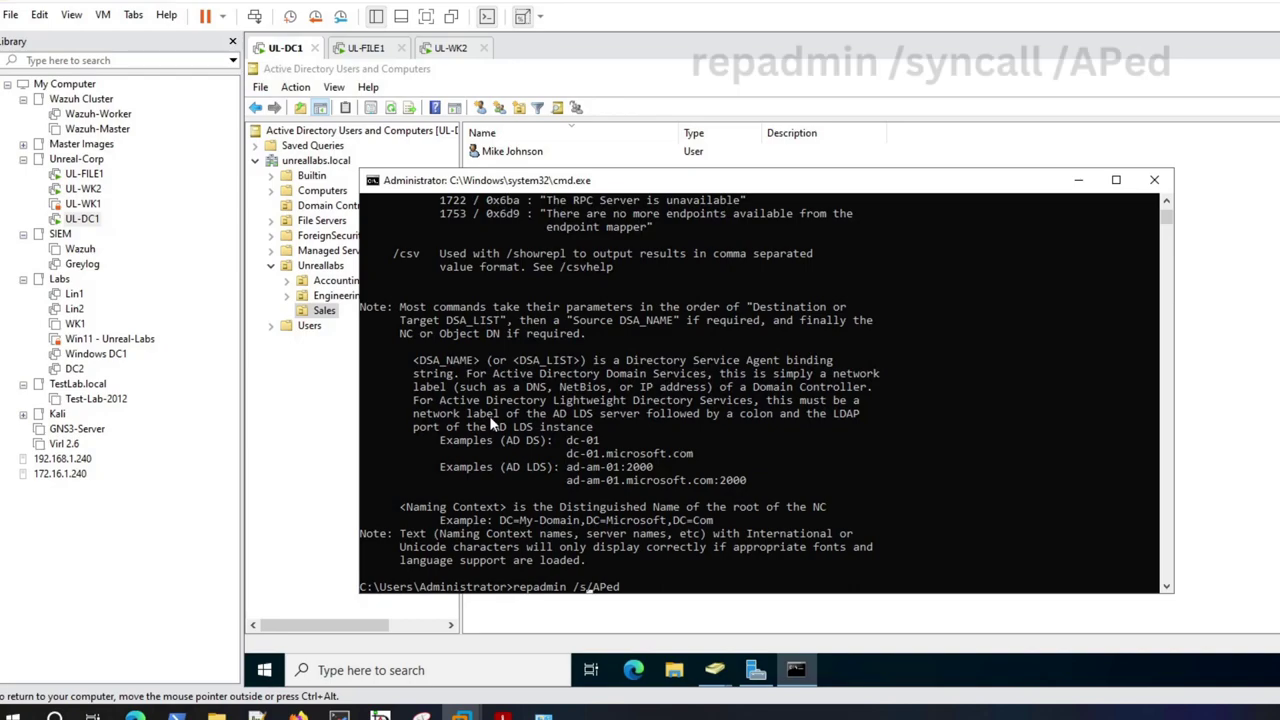
text(syncall)
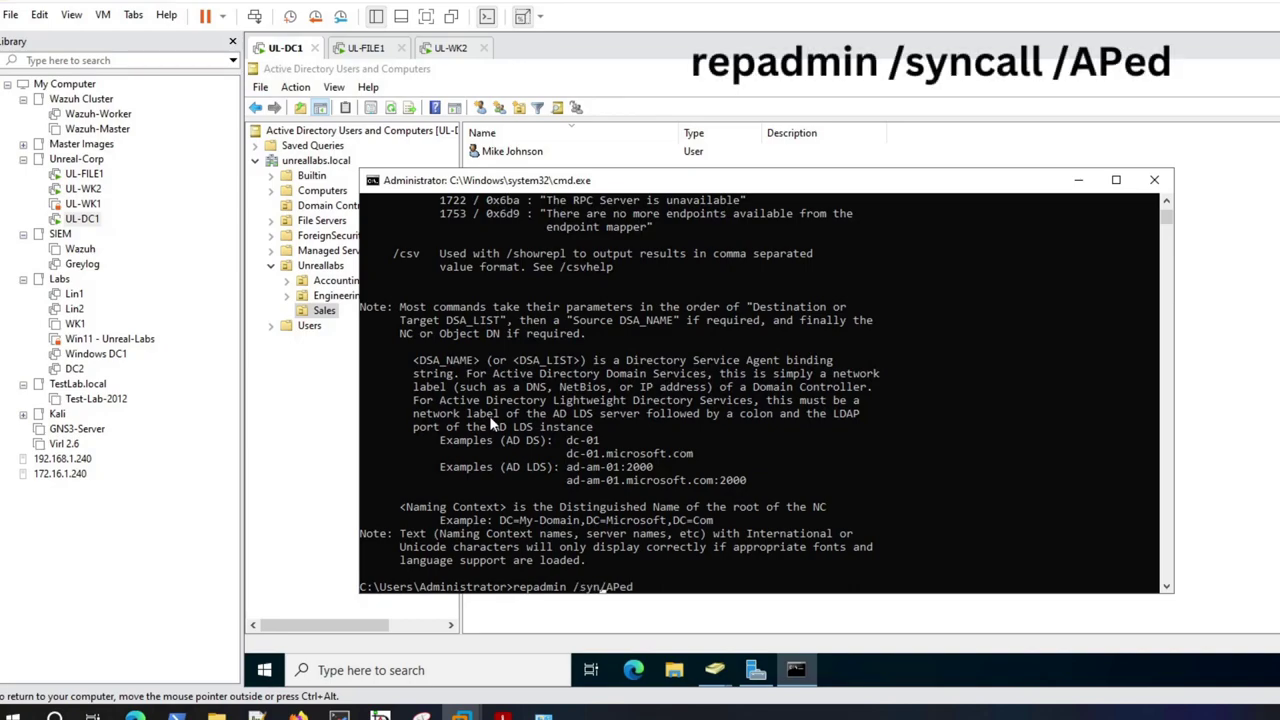
key(Return)
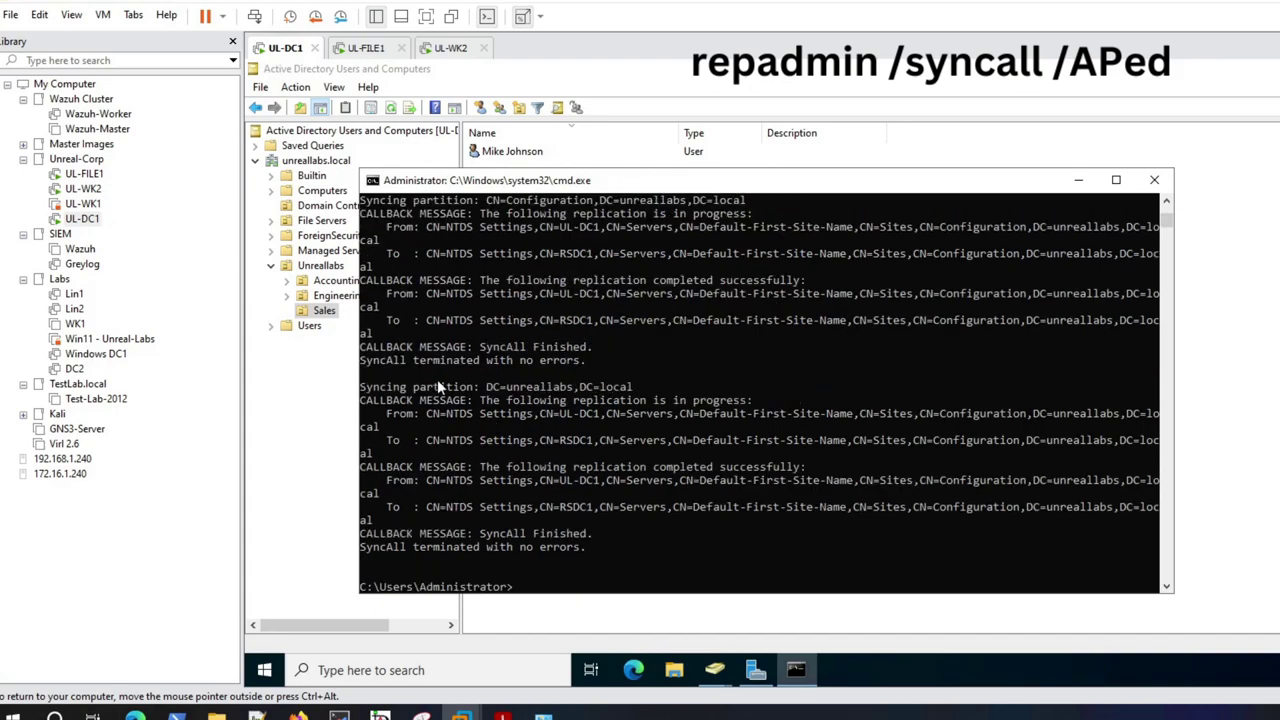
drag(767, 187, 700, 104)
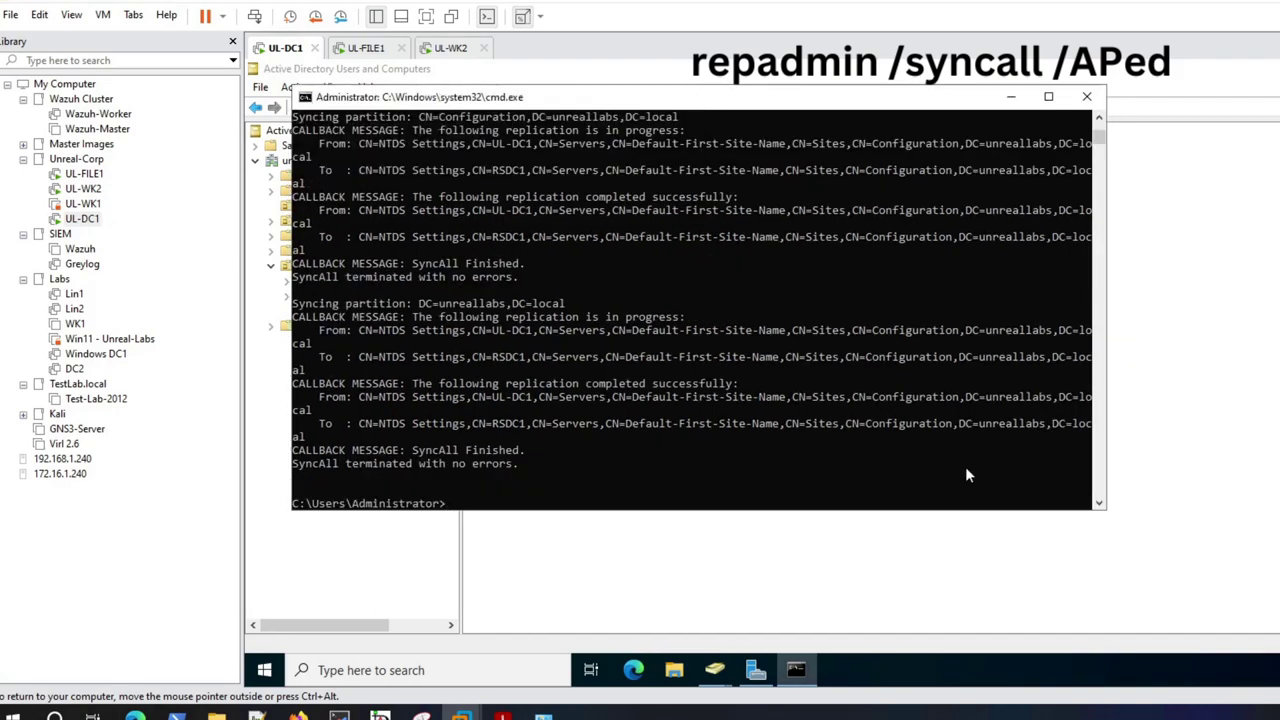
click(1011, 97)
click(518, 156)
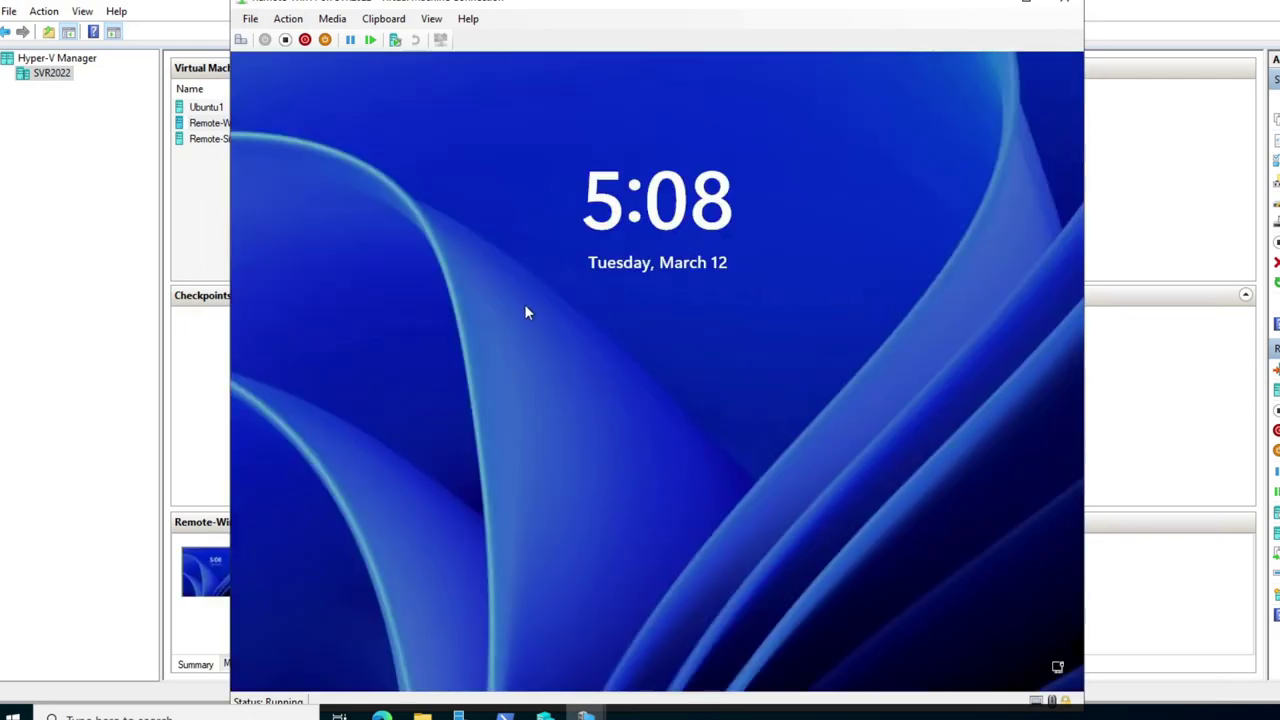
- Sign in to the RSSales1 Windows 11 client with the local account password
click(526, 310)
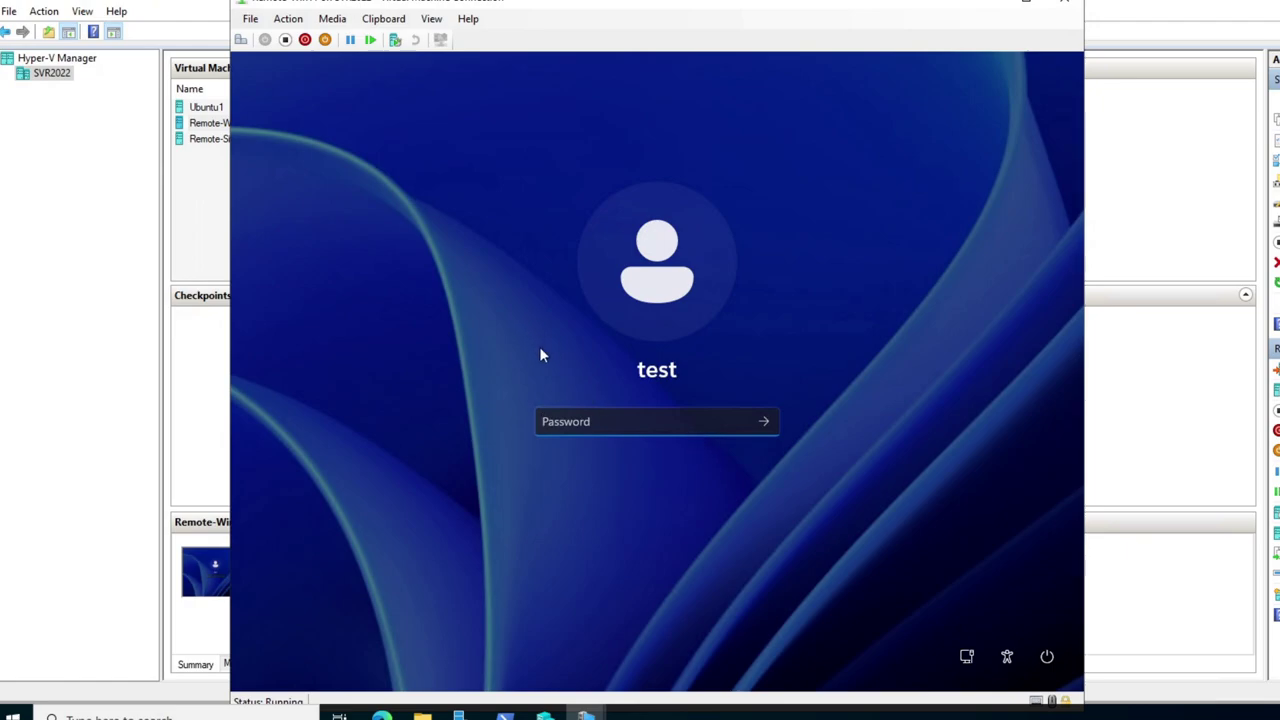
key(Return)
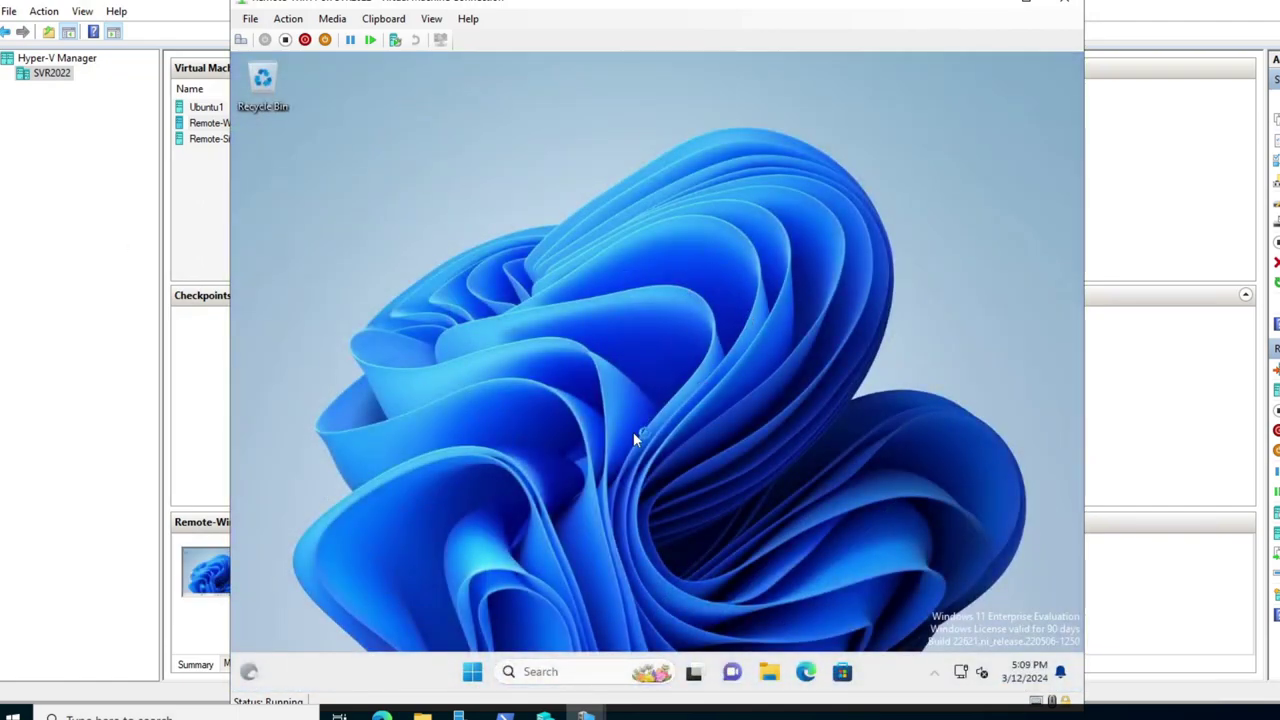
- Open System Properties for This PC from File Explorer, via maximized Settings' Domain or workgroup link
click(474, 672)
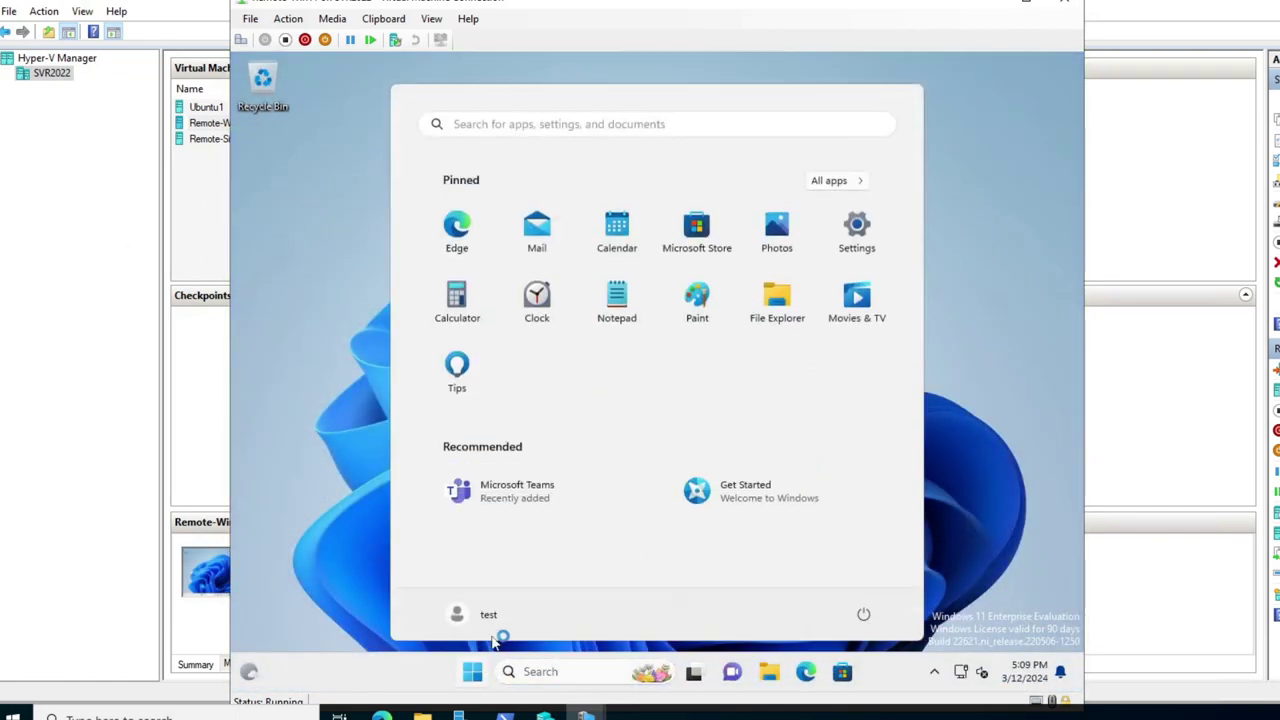
click(771, 673)
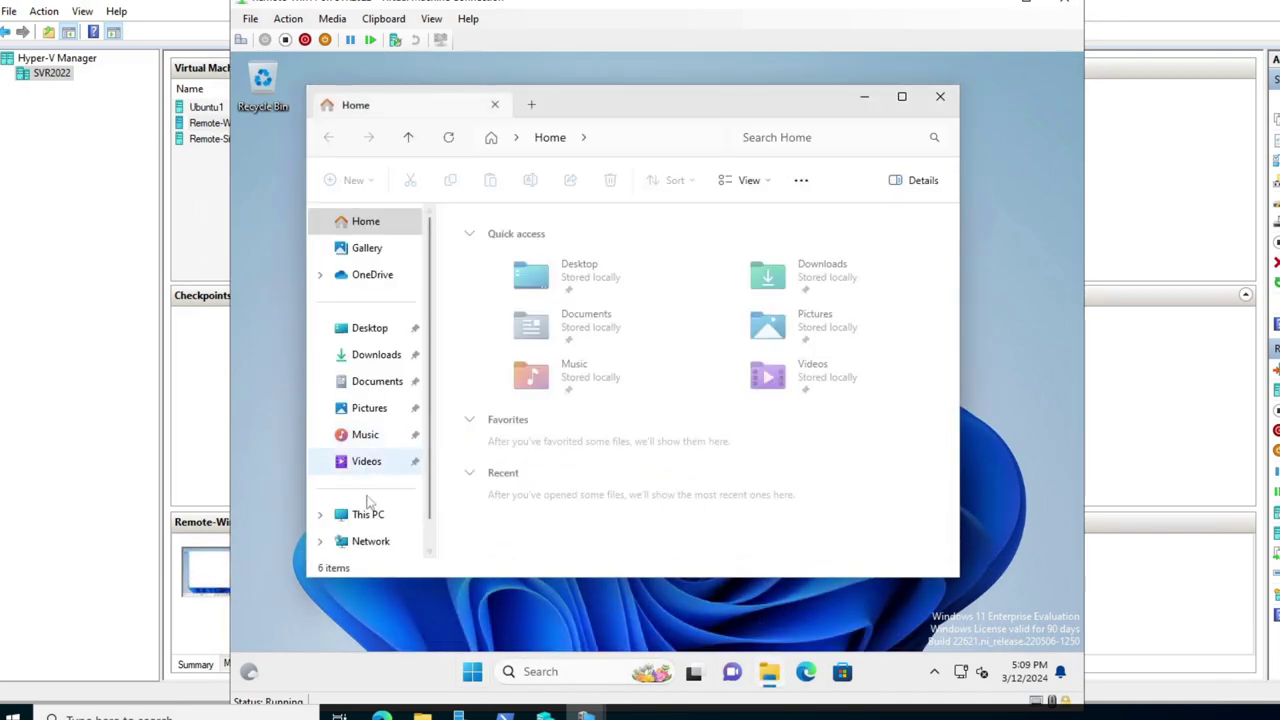
right_click(371, 514)
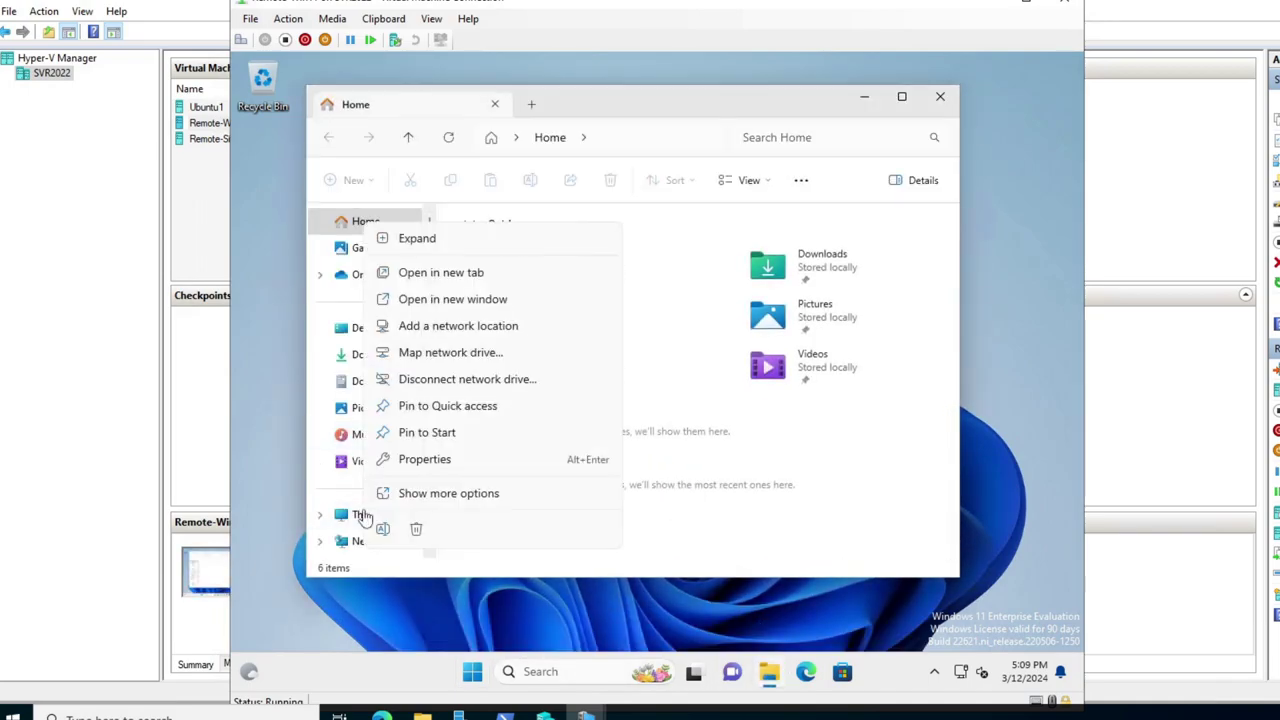
click(430, 459)
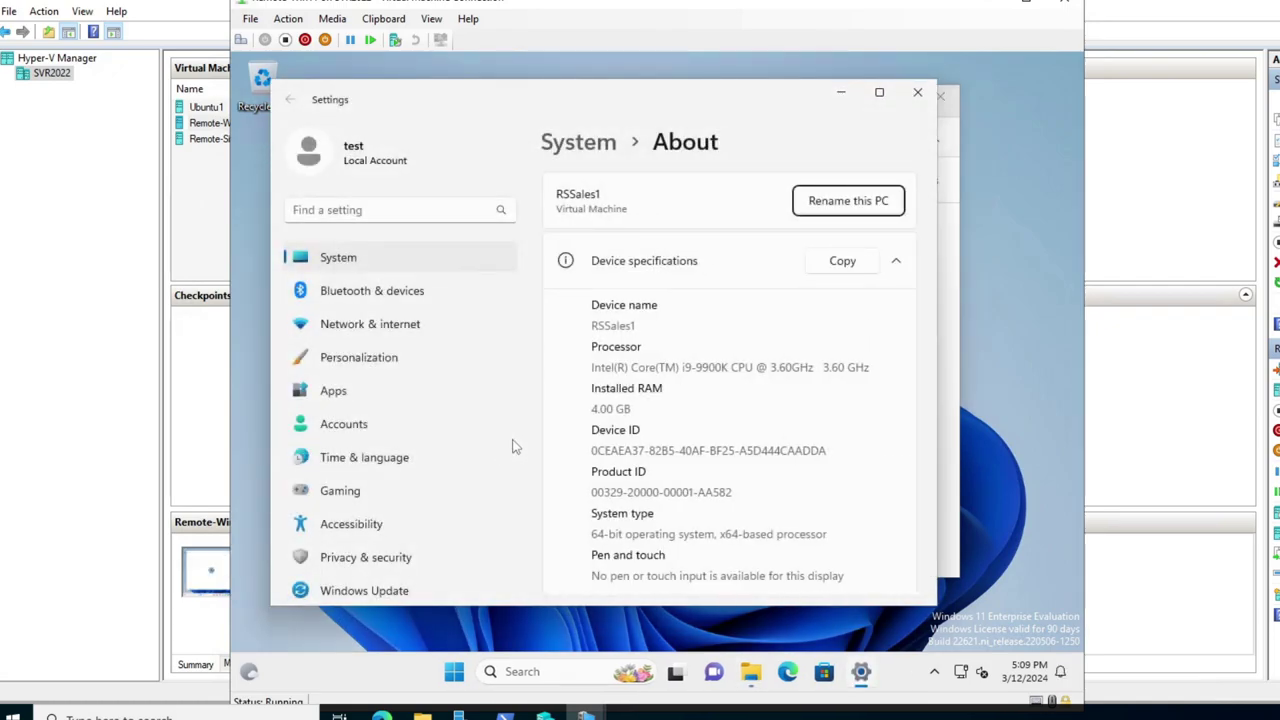
click(879, 93)
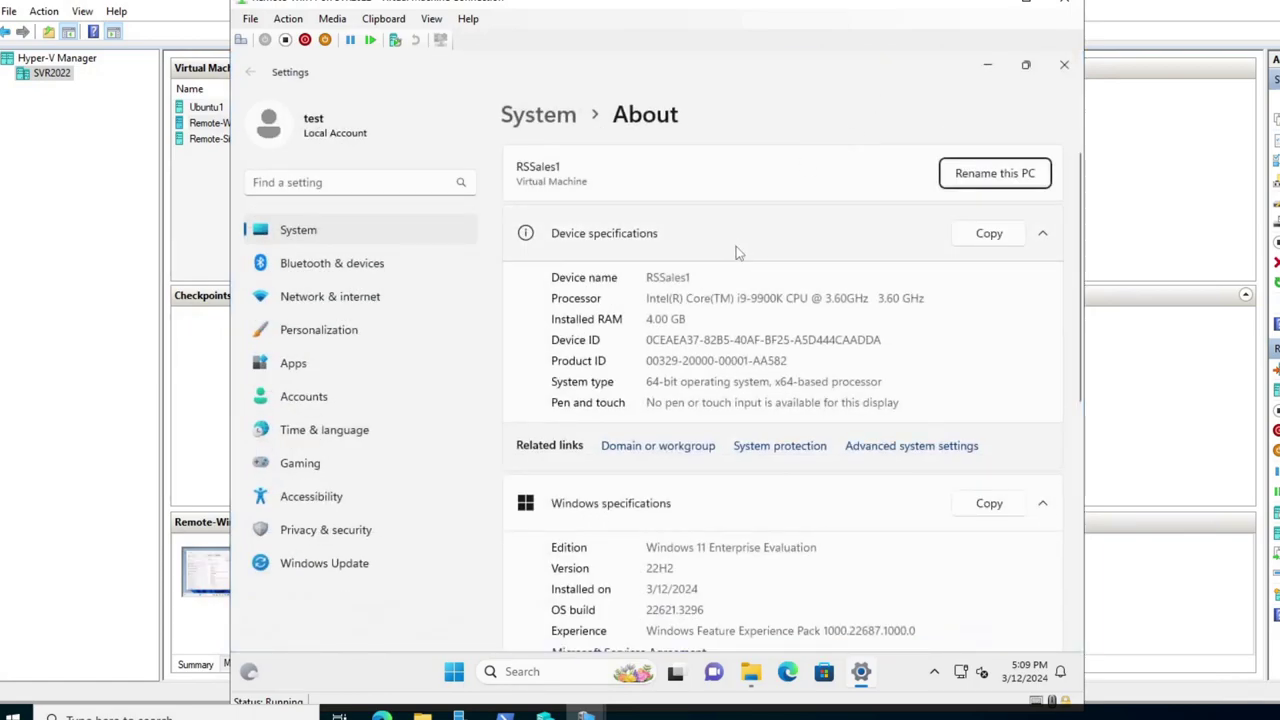
click(655, 455)
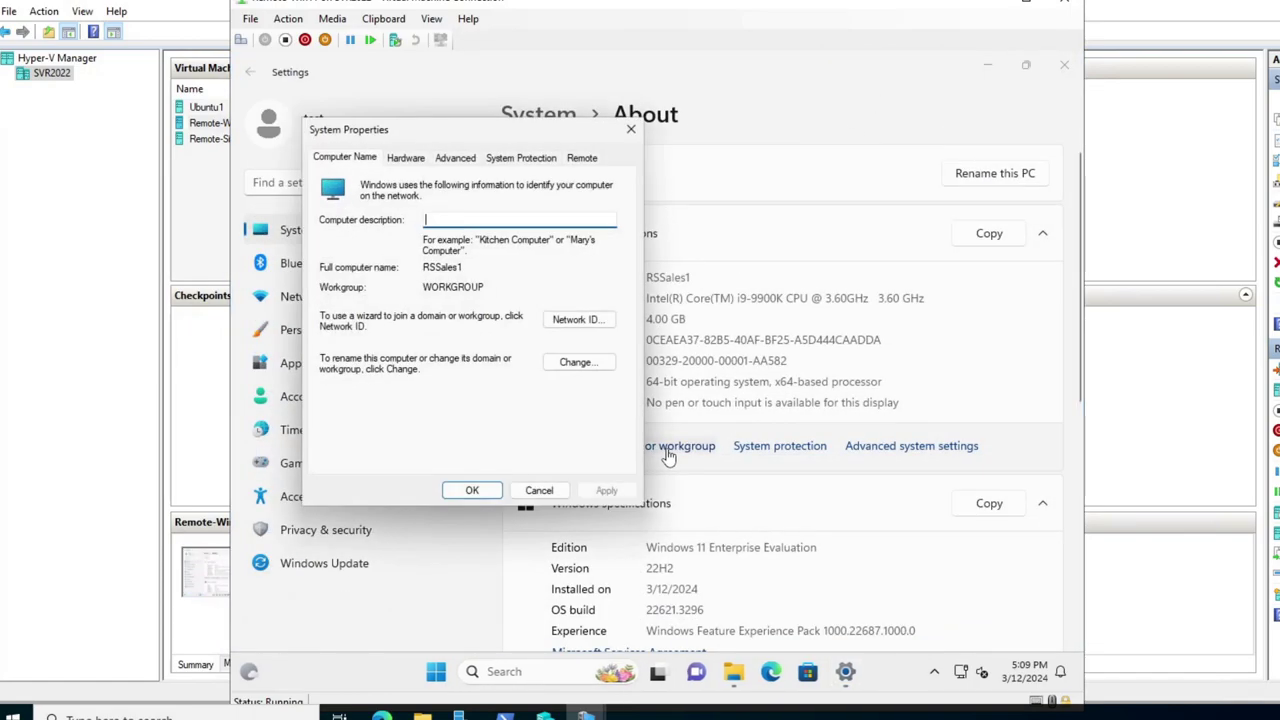
- Change RSSales1's membership from workgroup to the domain unreallabs.local
click(578, 363)
drag(414, 166, 561, 183)
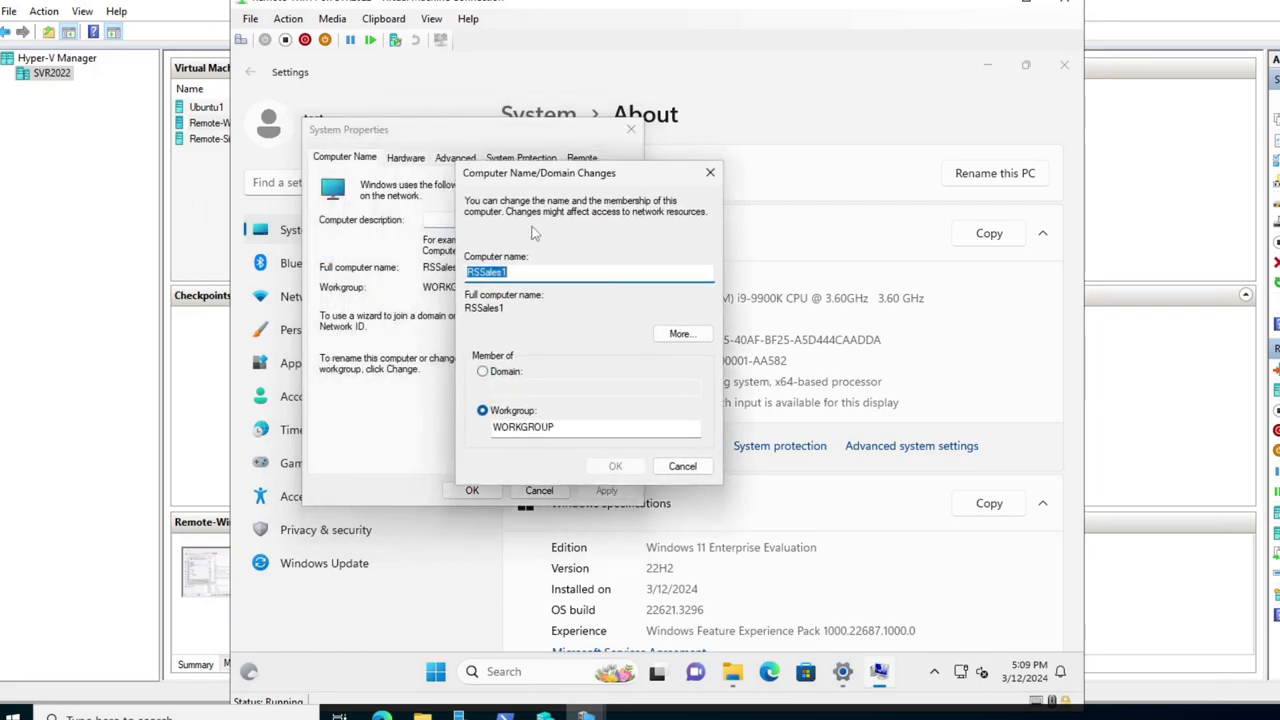
click(506, 371)
click(539, 377)
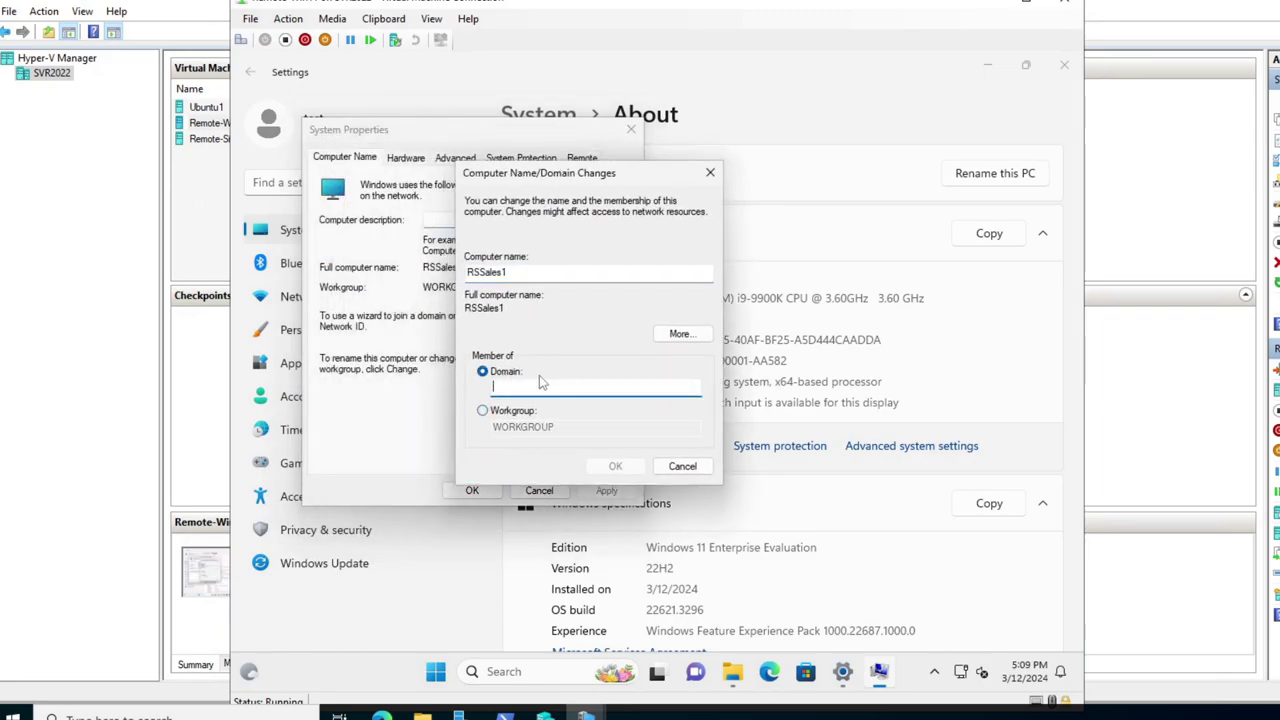
text(unreallabs.l)
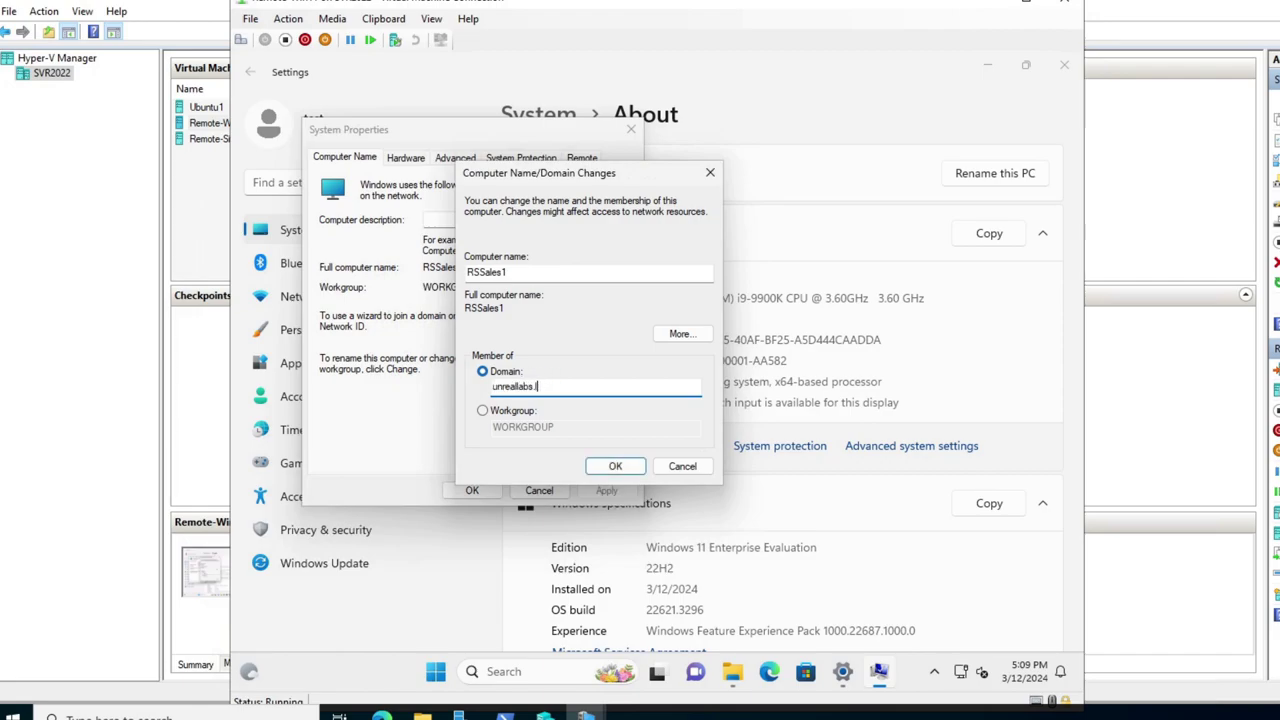
text(ocal)
key(Return)
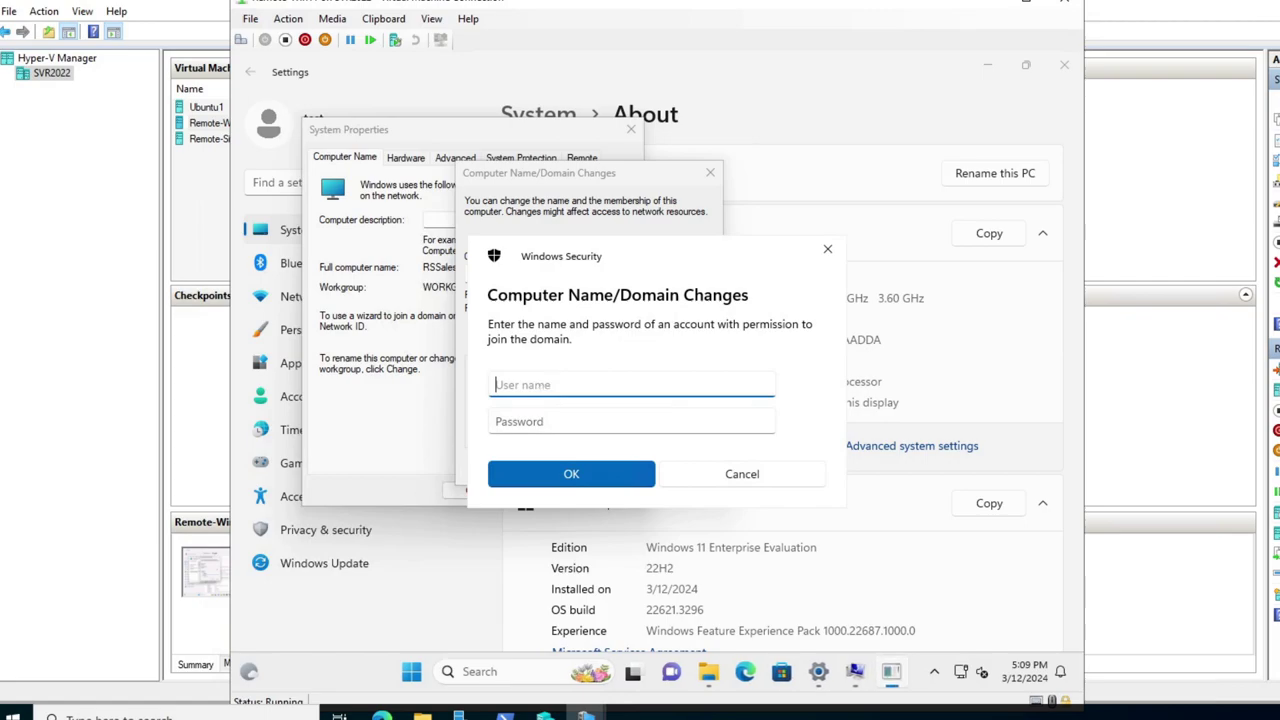
- Authenticate with domain administrator credentials, acknowledge the welcome, and restart the client now
text(unreallabs\administrator)
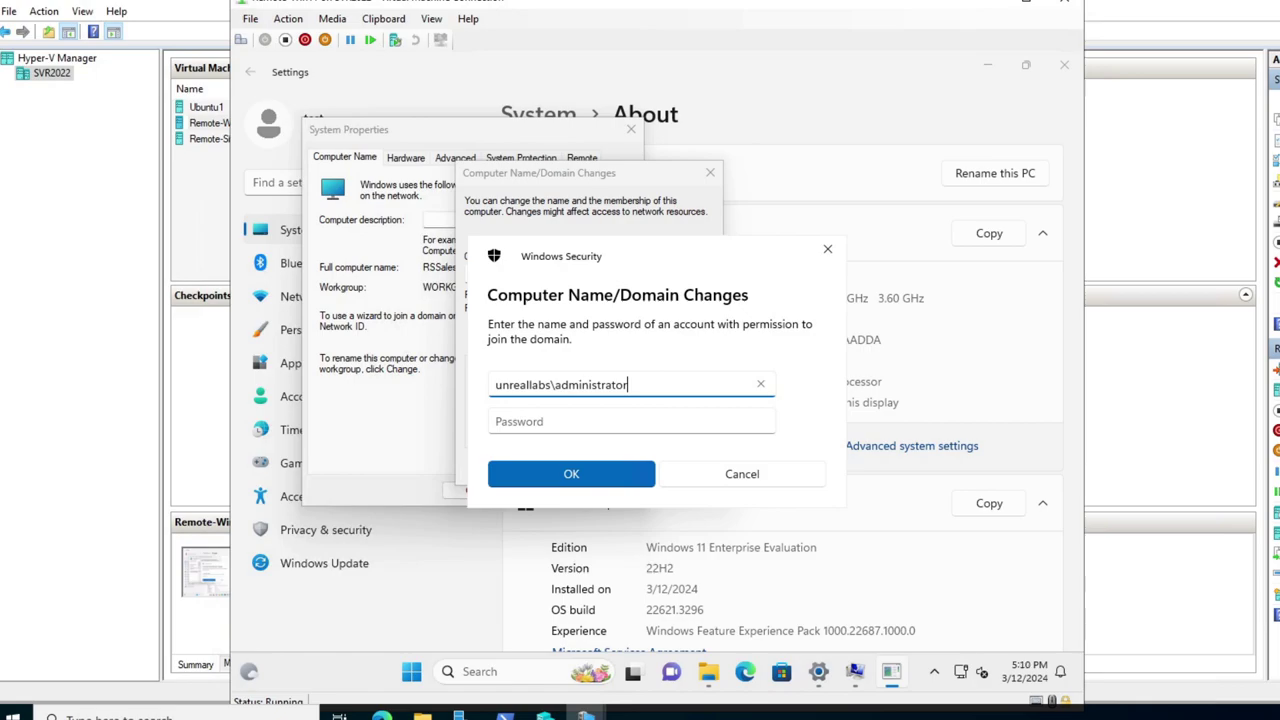
key(Tab)
text(•••••••••••)
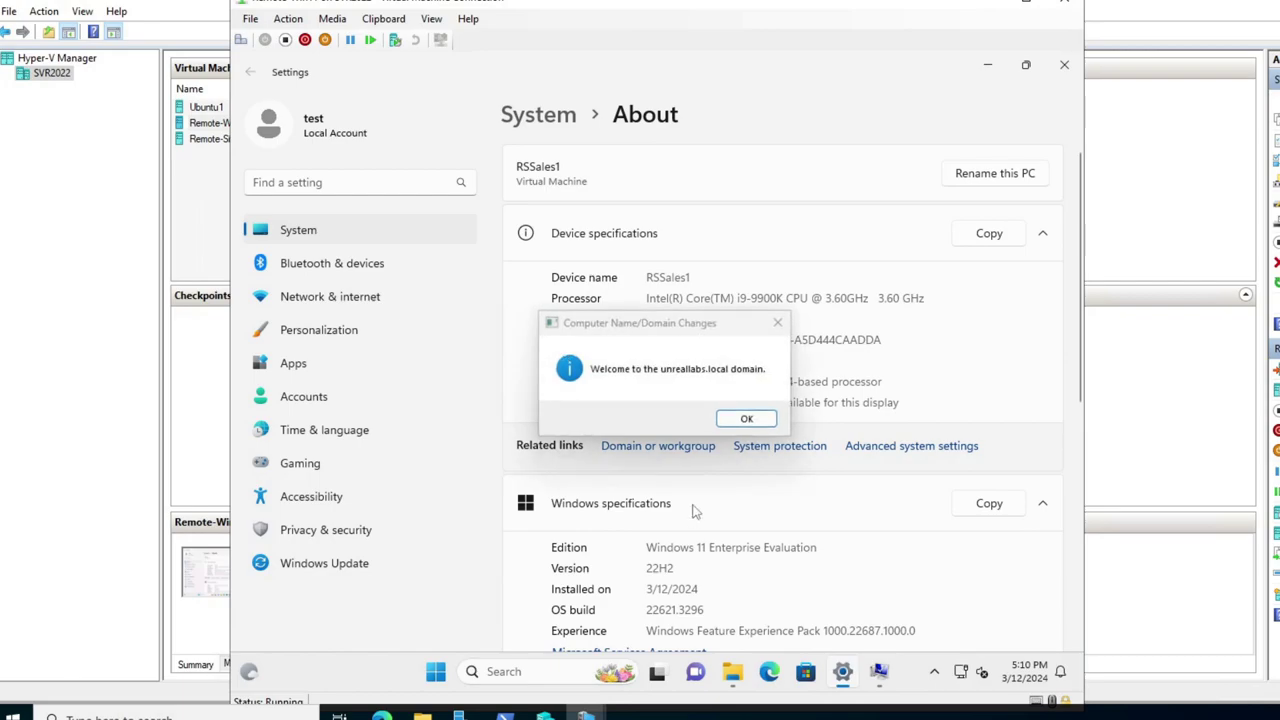
click(746, 419)
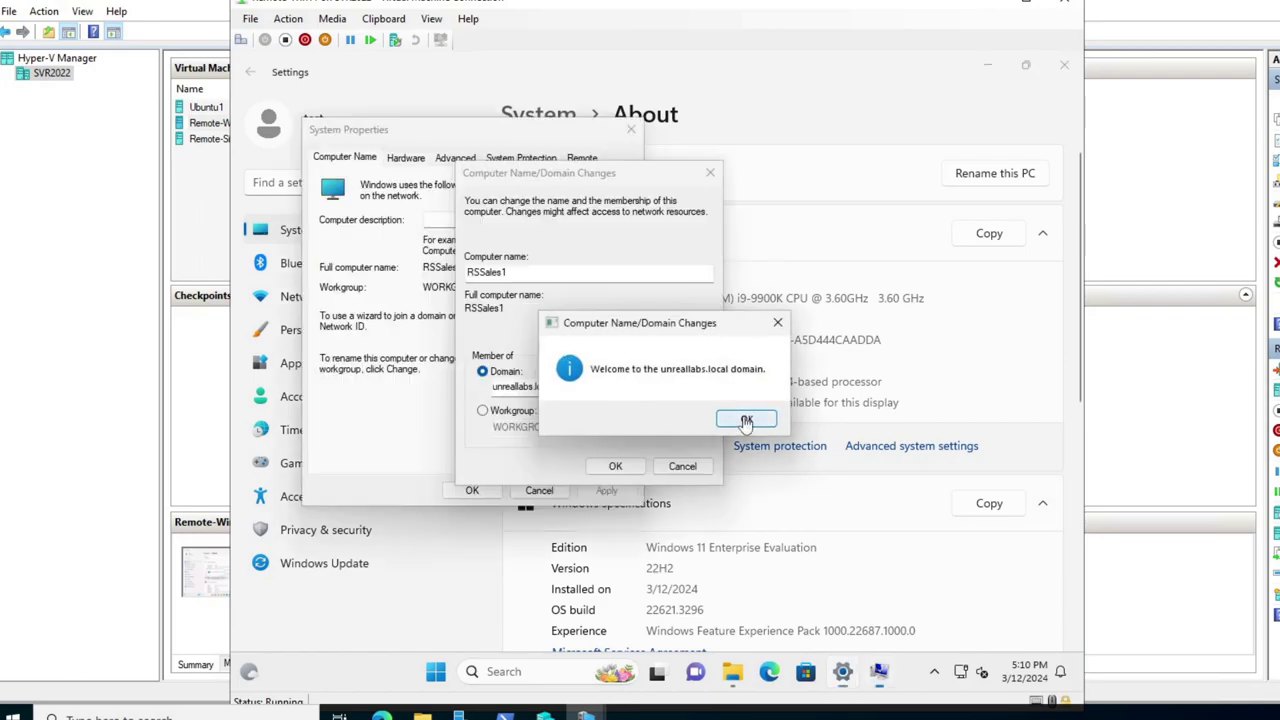
click(759, 382)
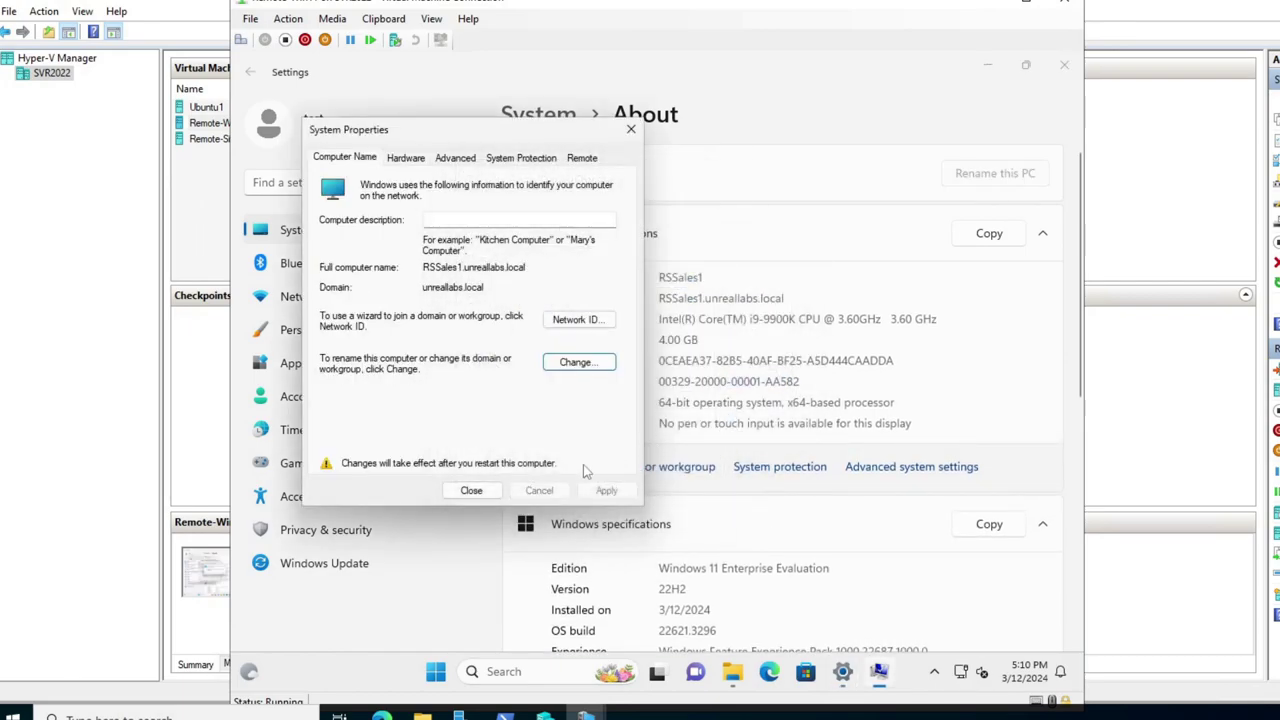
click(468, 490)
click(639, 378)
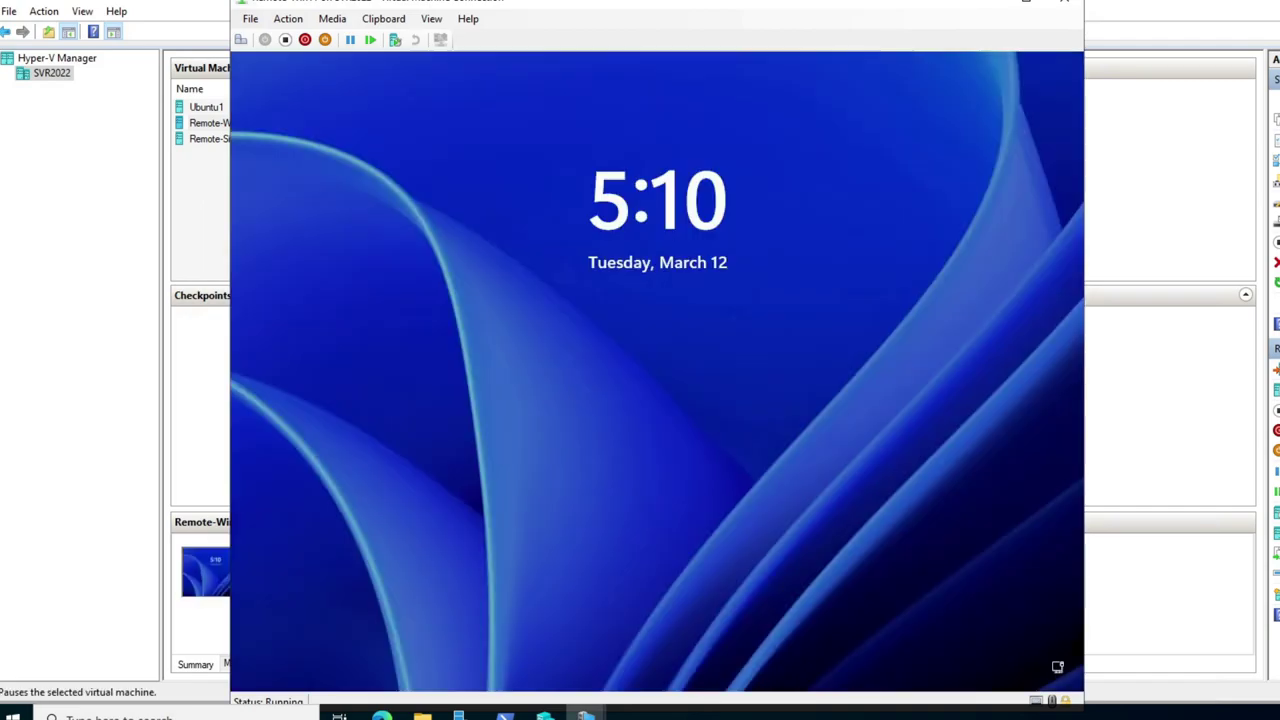
- Choose Other user at sign-in and look up the Sales user's logon name in ADUC
click(555, 326)
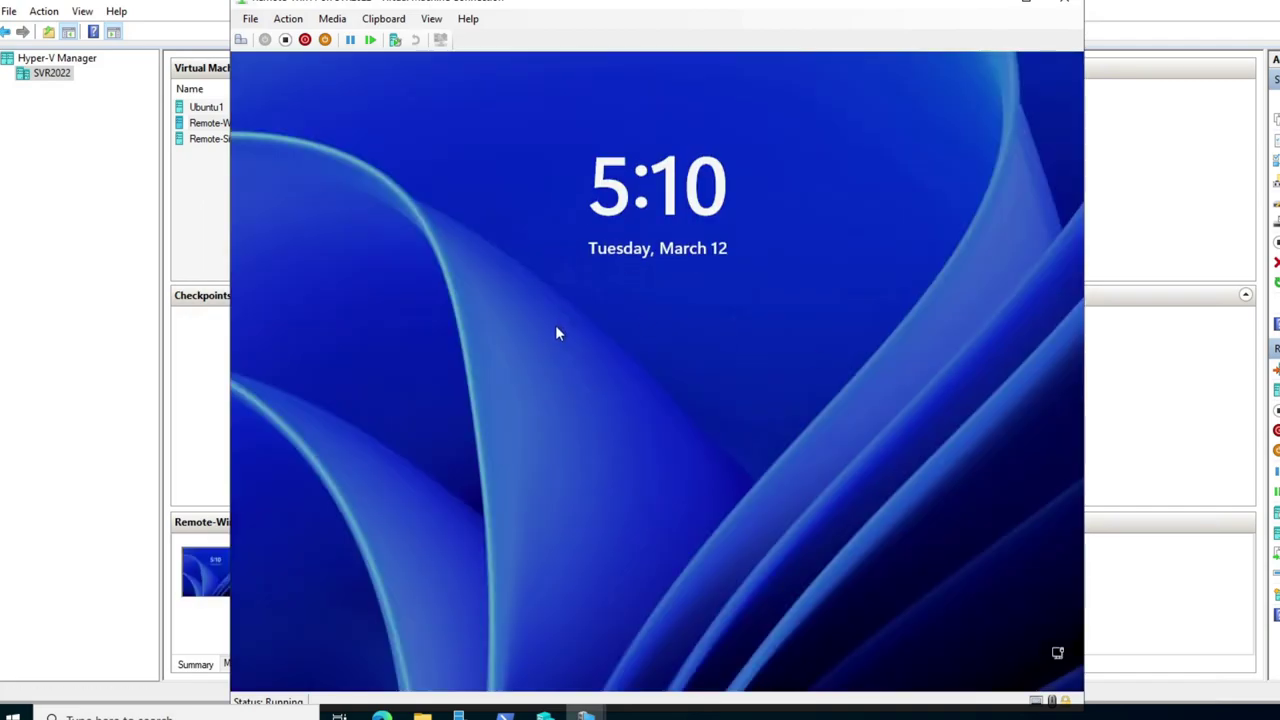
click(320, 647)
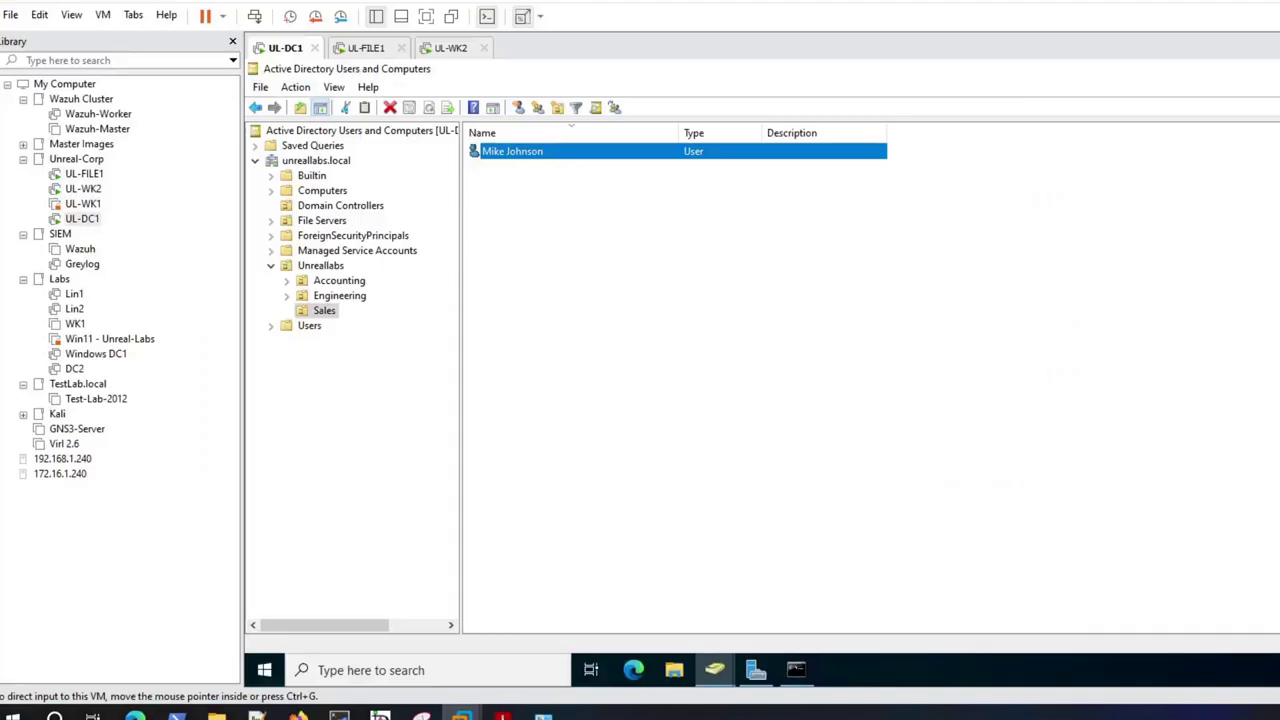
double_click(515, 152)
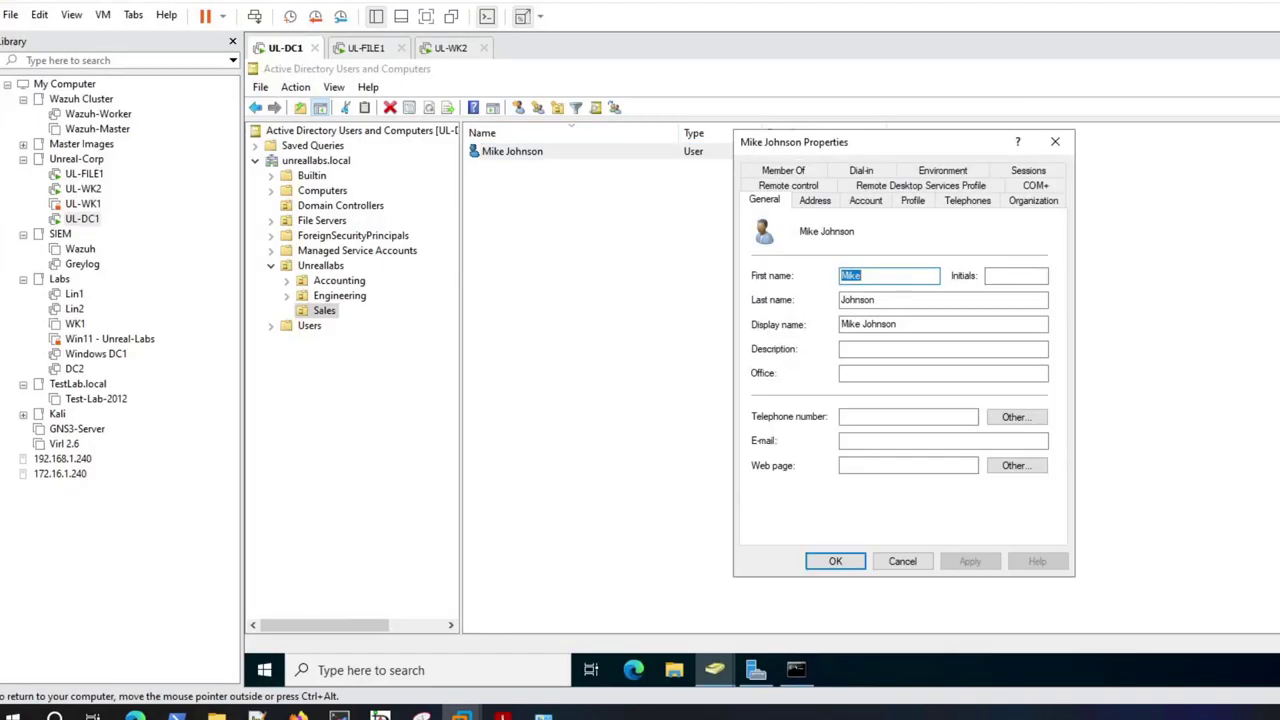
click(866, 200)
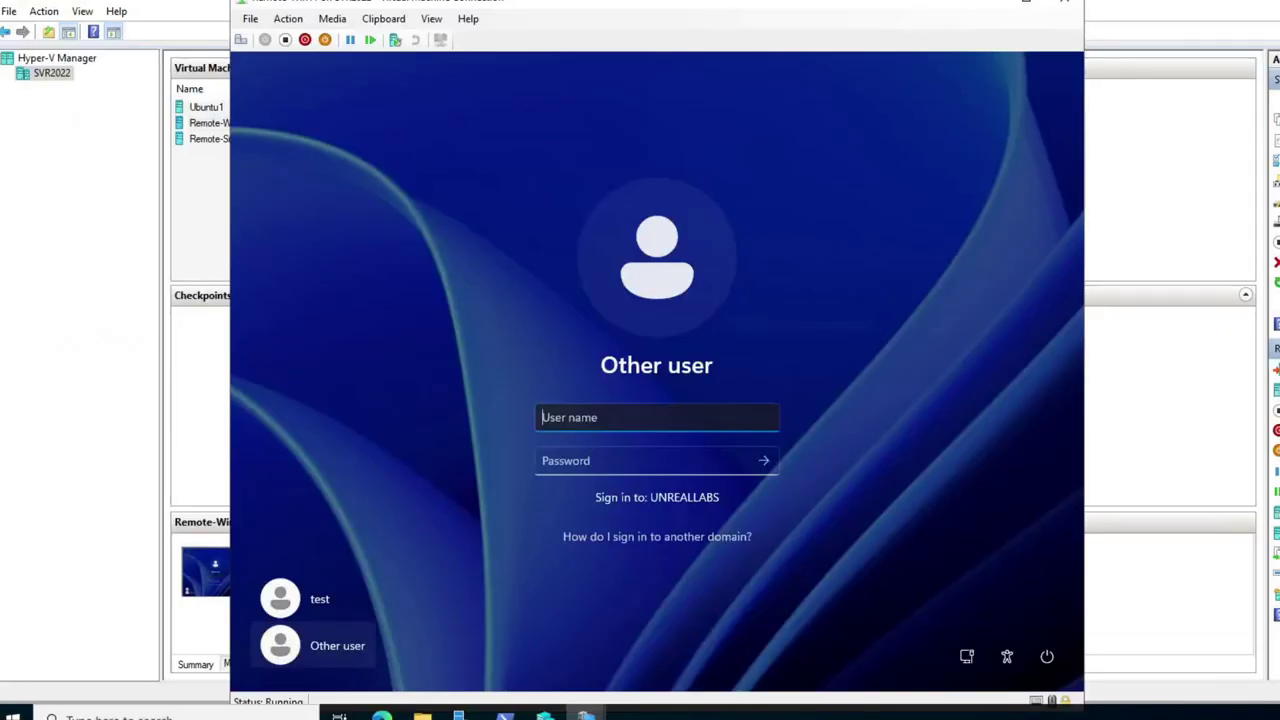
- Sign in to RSSales1 as the Sales domain user, then bring the network diagram PDF forward
text(u)
key(BackSpace)
key(Tab)
key(Return)
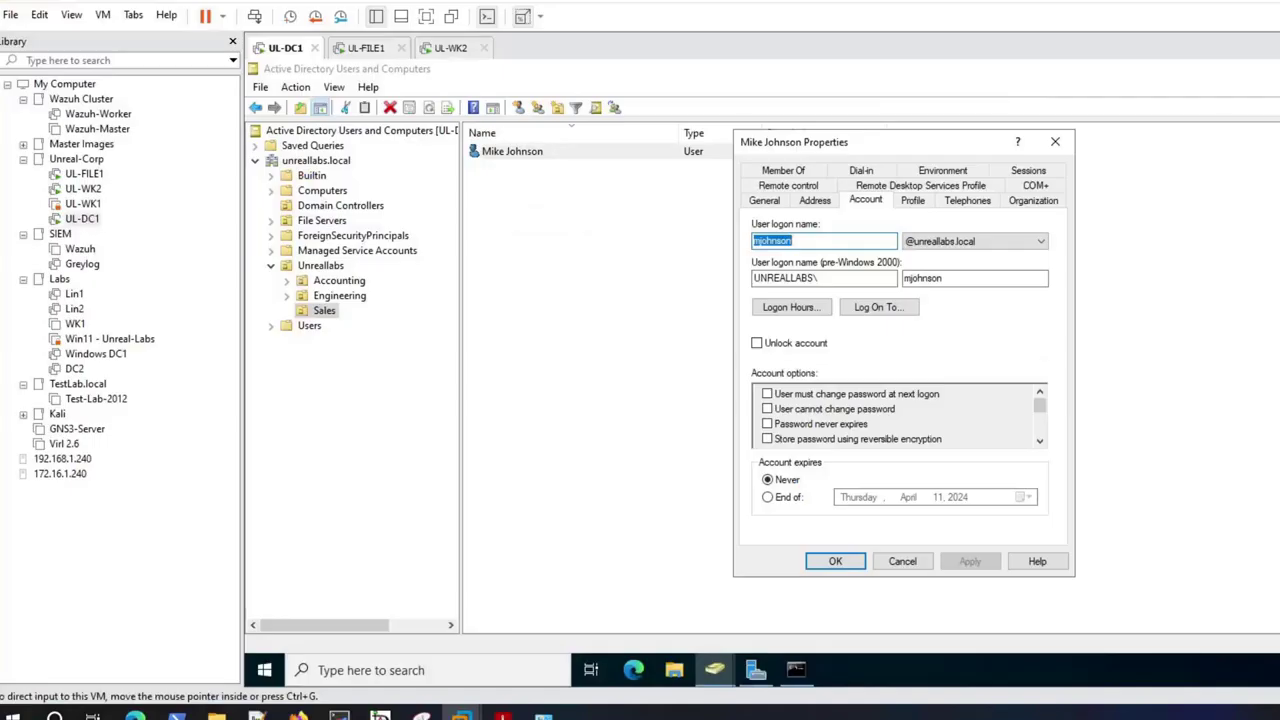
click(920, 561)
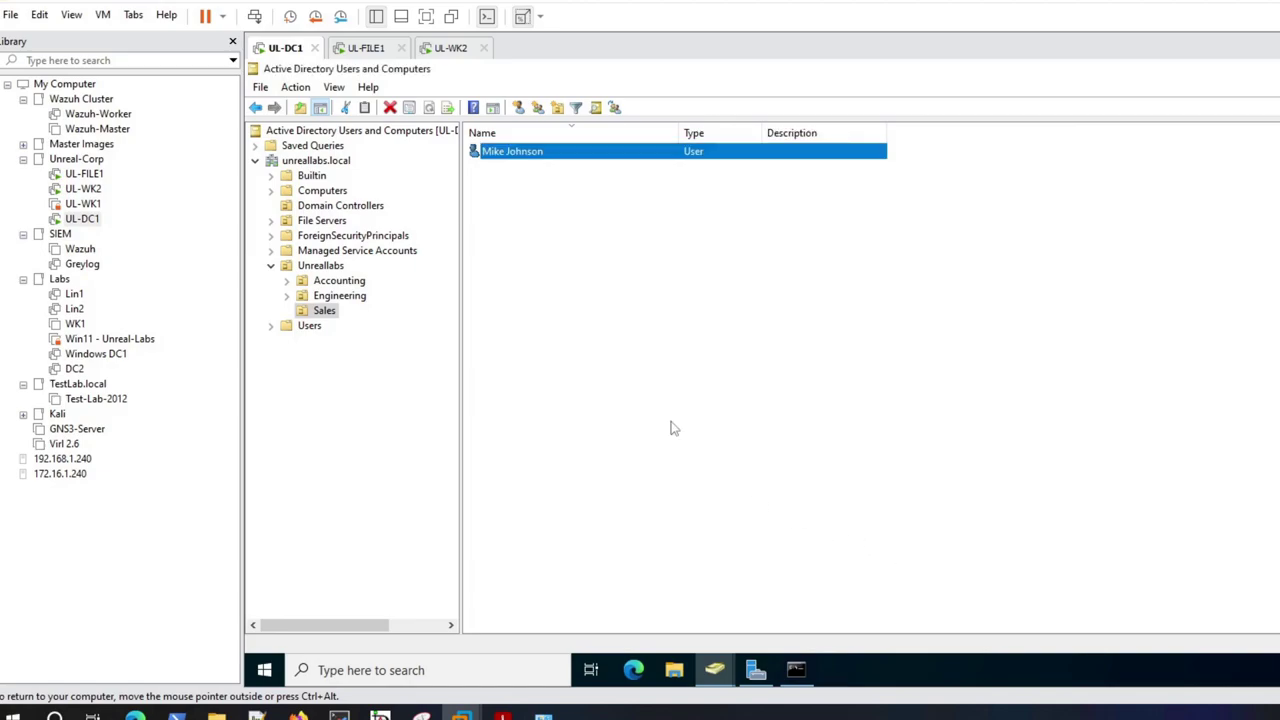
click(502, 712)
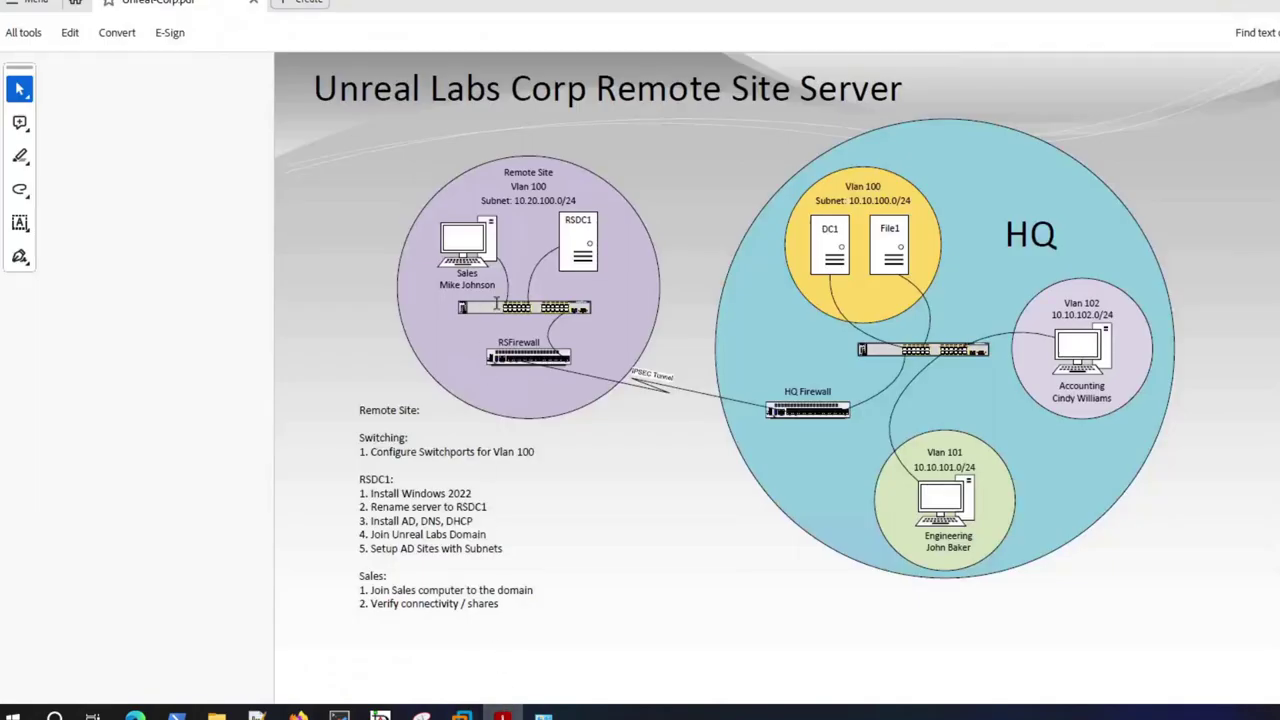
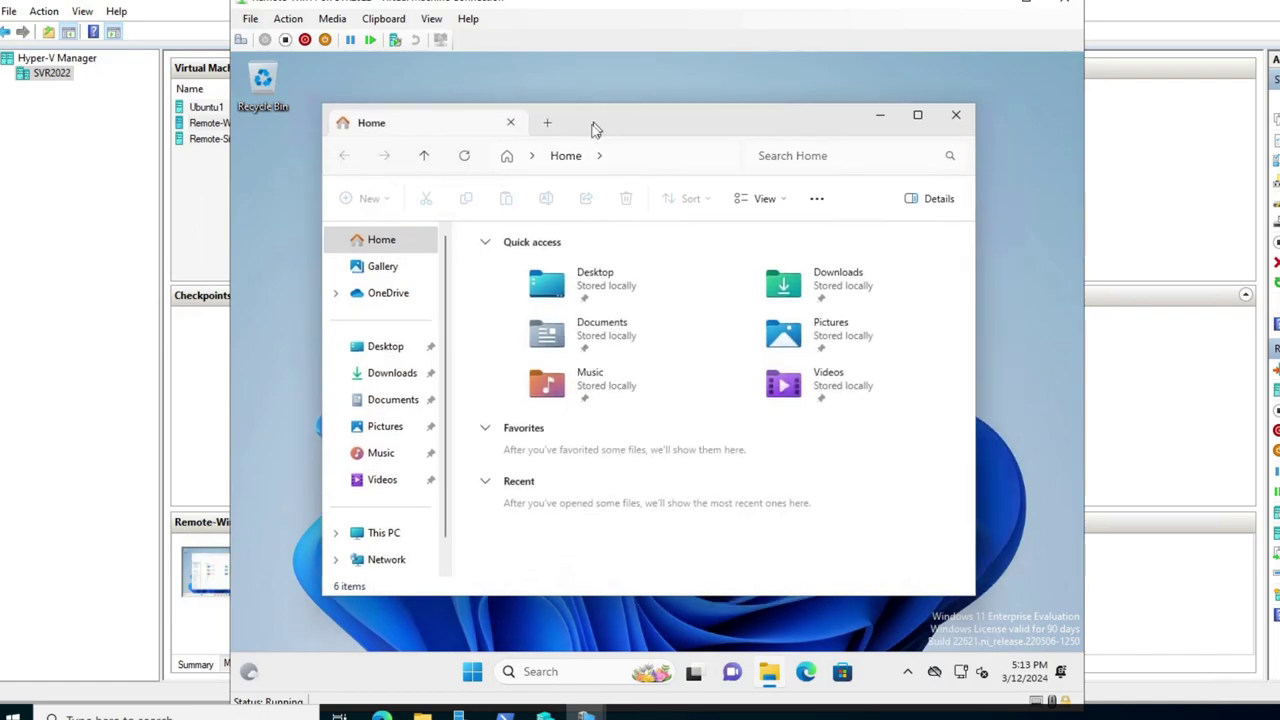
- Browse to \\file1, look inside its test share, then return to the share list
key(alt+d)
text(\\)
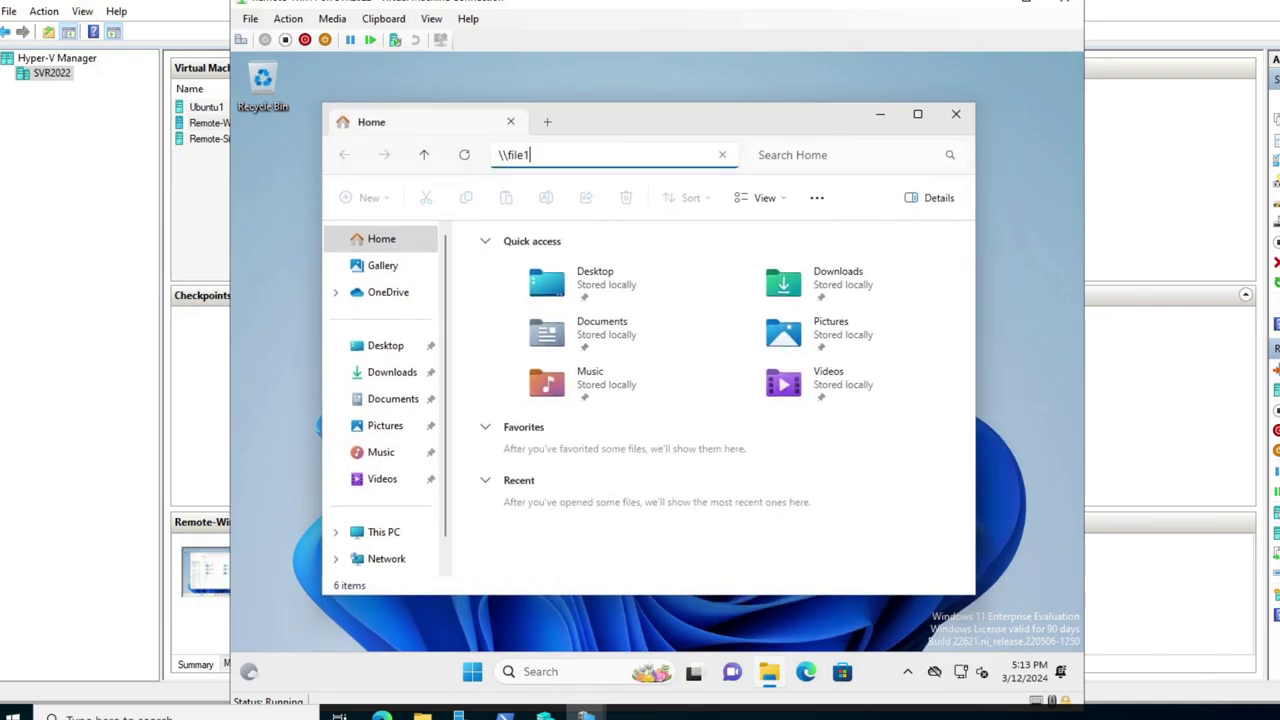
text(file1)
key(Return)
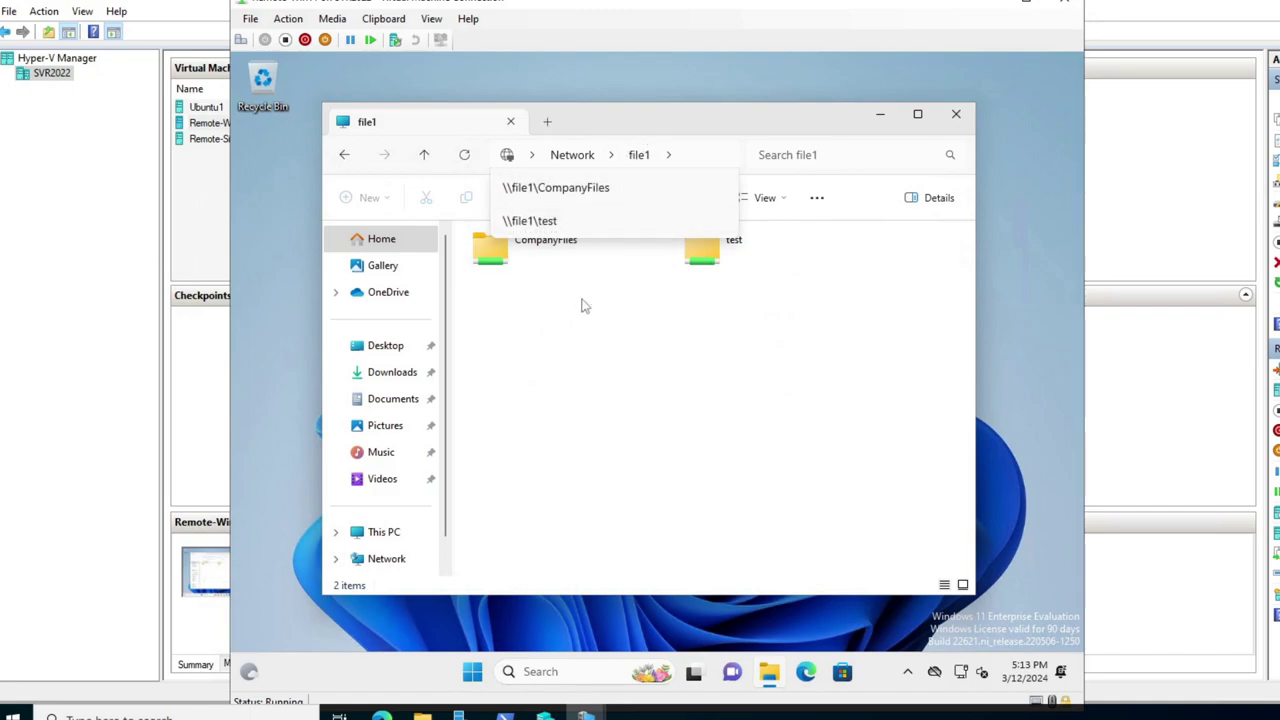
click(539, 222)
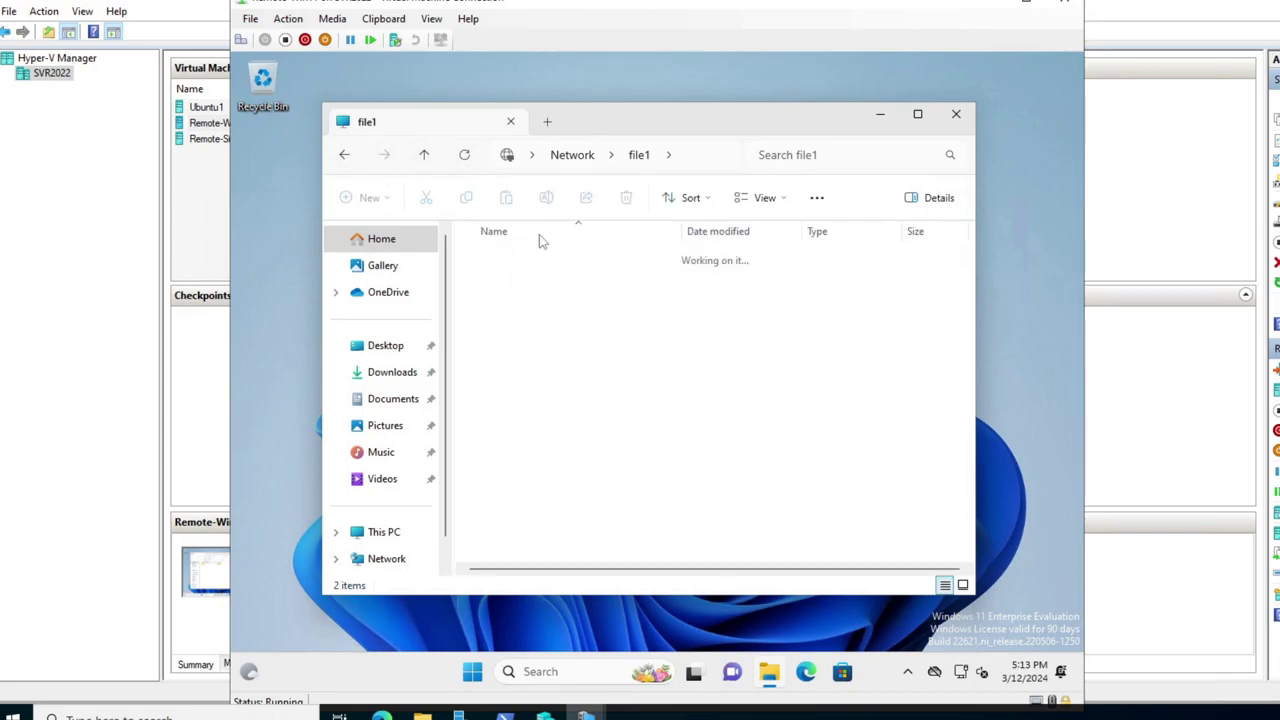
click(344, 155)
- Open the CompanyFiles share, find it empty, and close the window
double_click(489, 255)
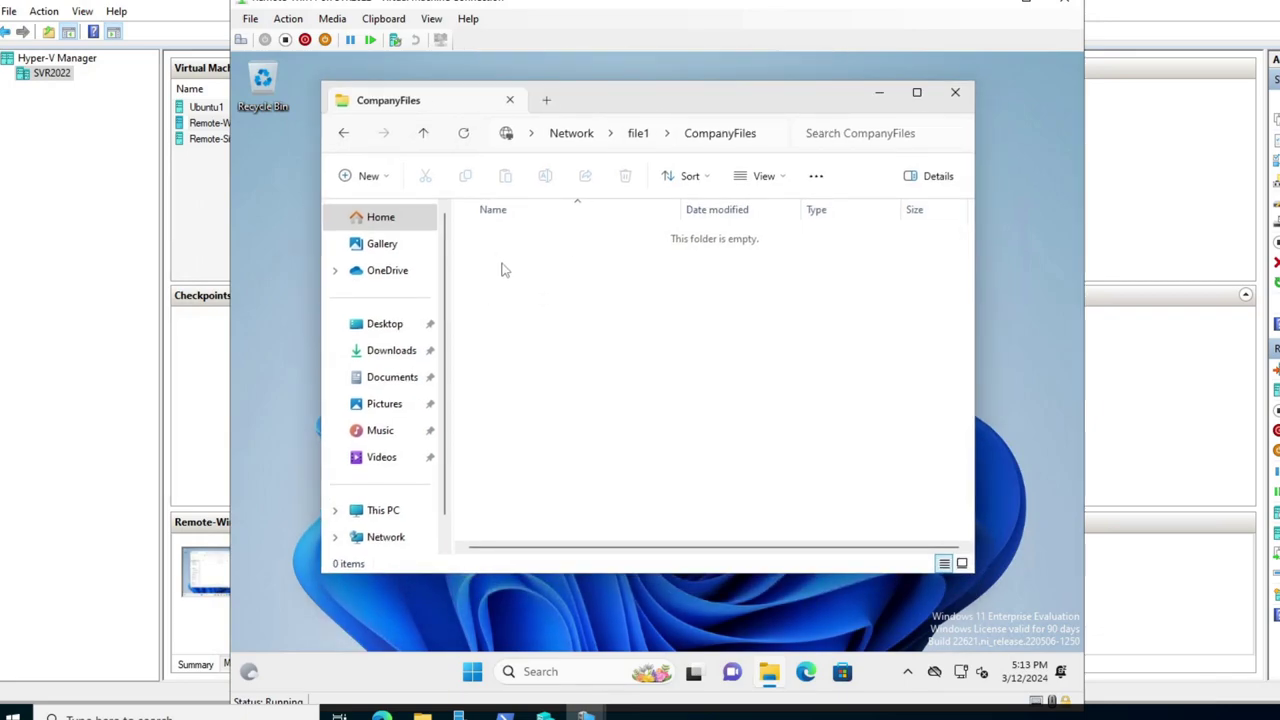
drag(608, 106, 595, 108)
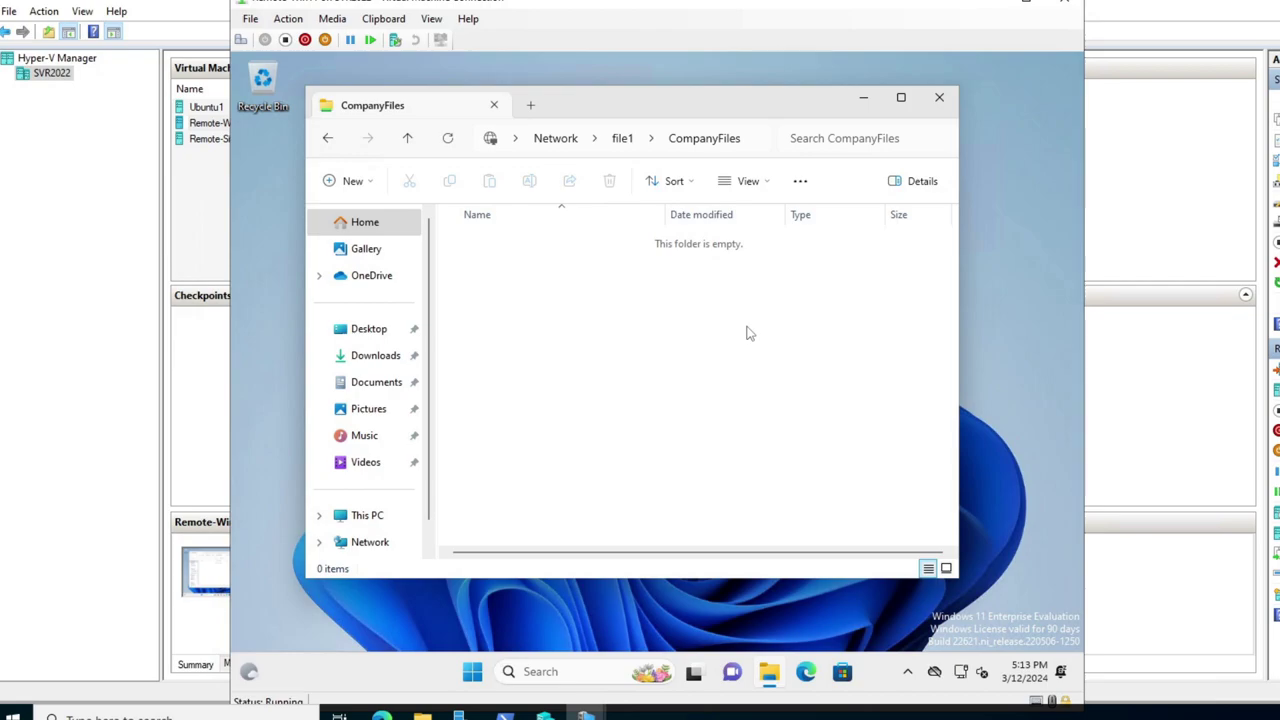
click(939, 97)
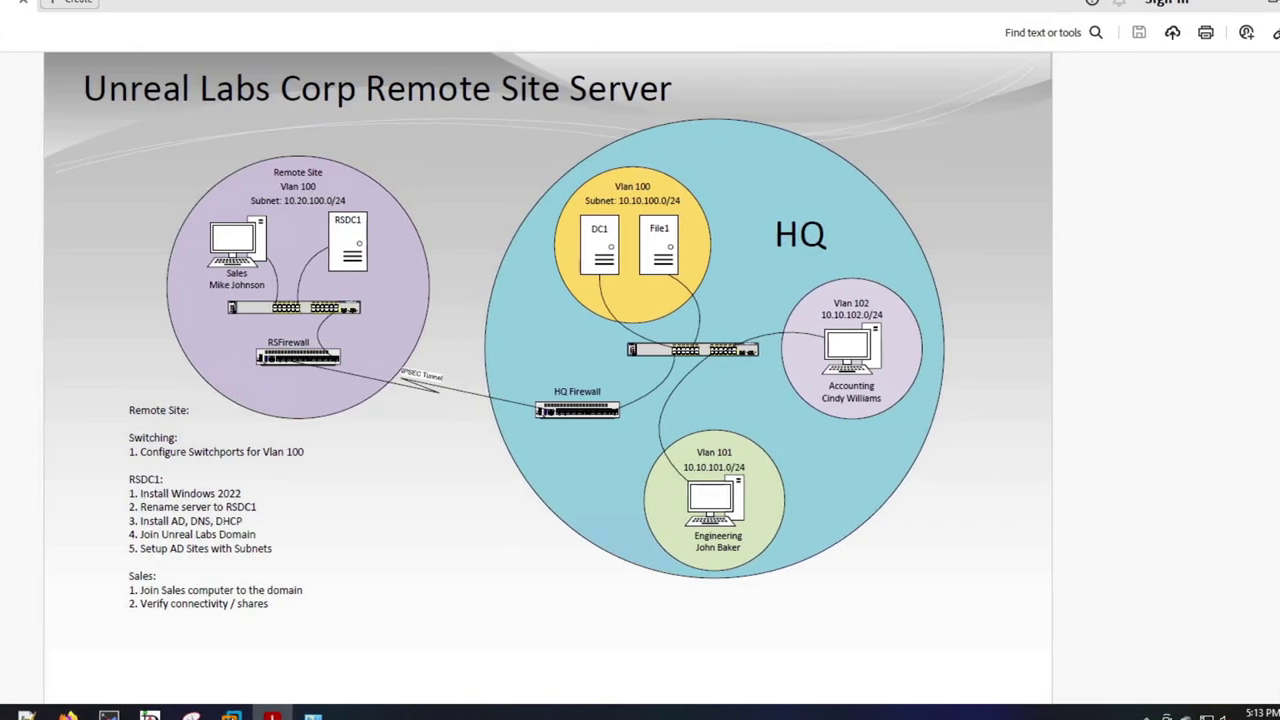
- Sign in to the UL-FILE1 VM as domain administrator, dismiss the Admin Center notice, and launch File Explorer
mouse_move(231, 712)
click(245, 626)
click(336, 419)
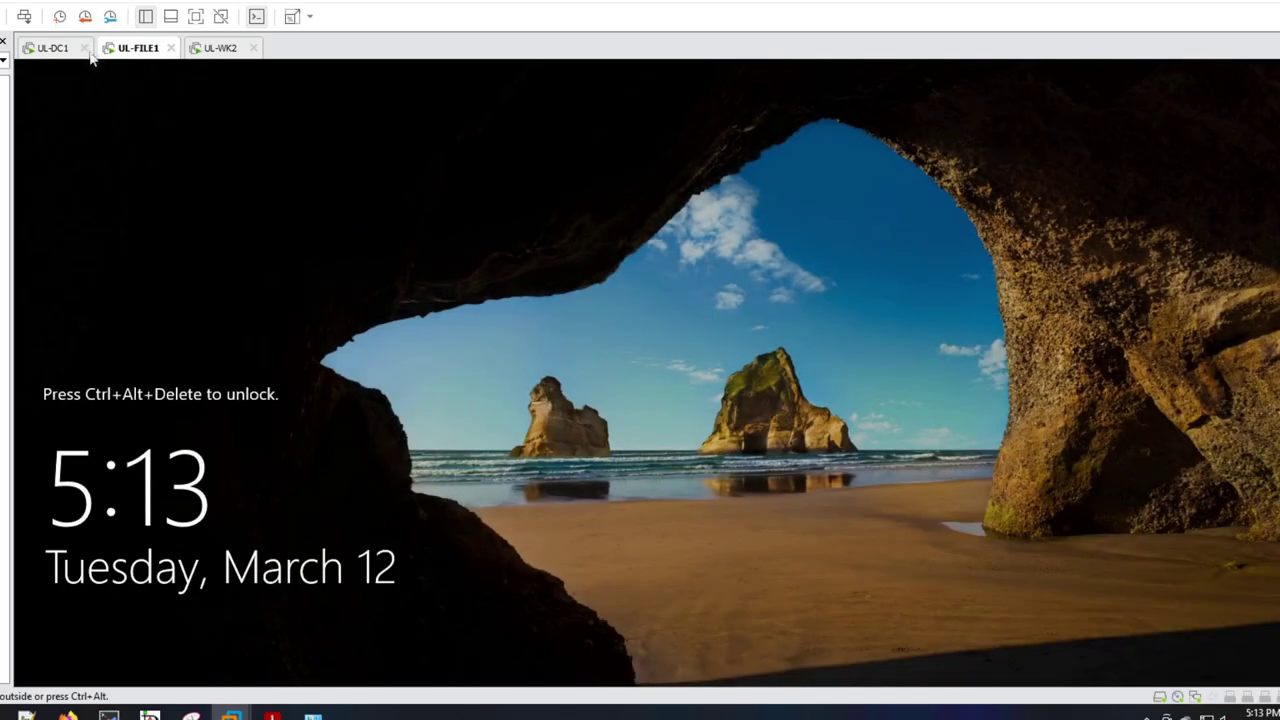
click(25, 17)
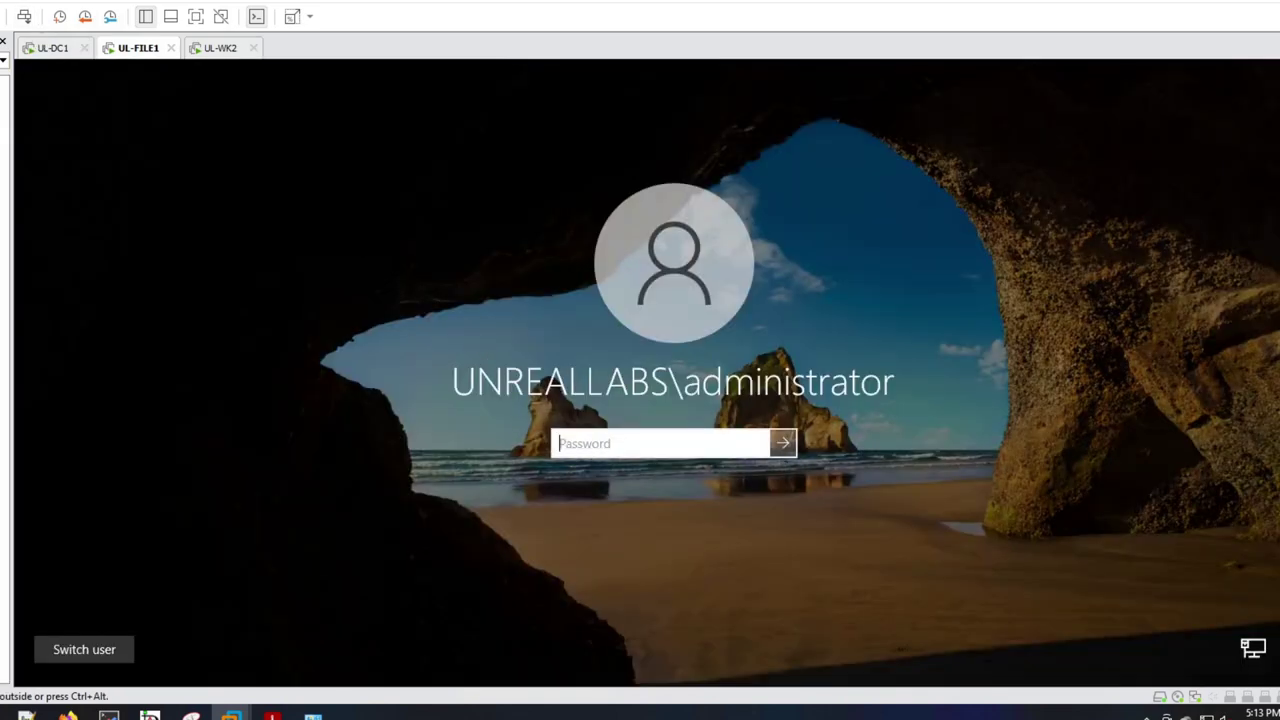
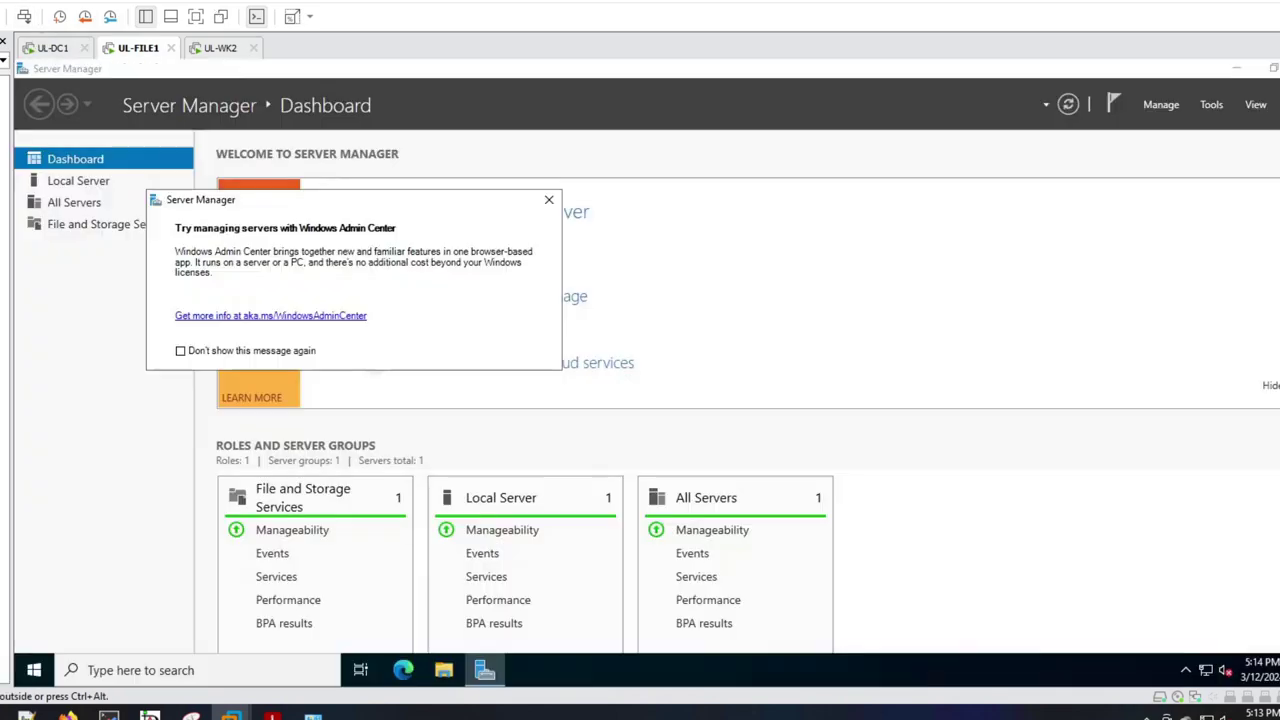
click(548, 203)
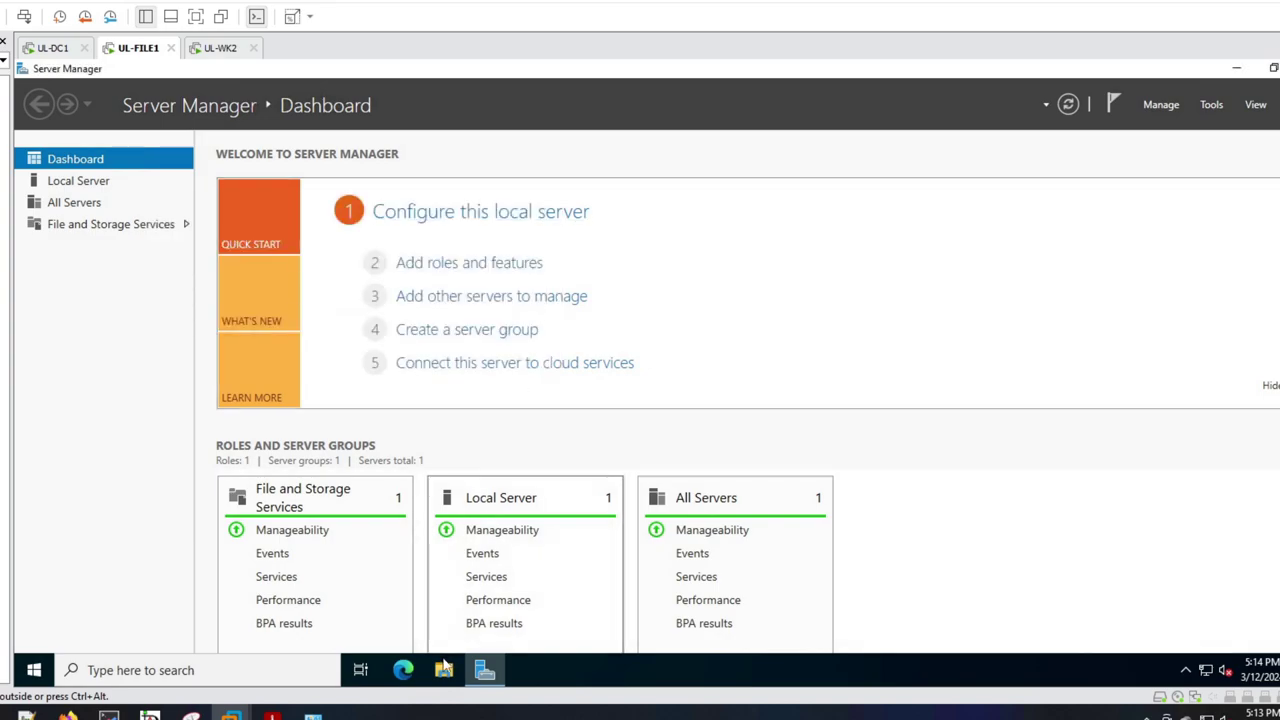
key(super+e)
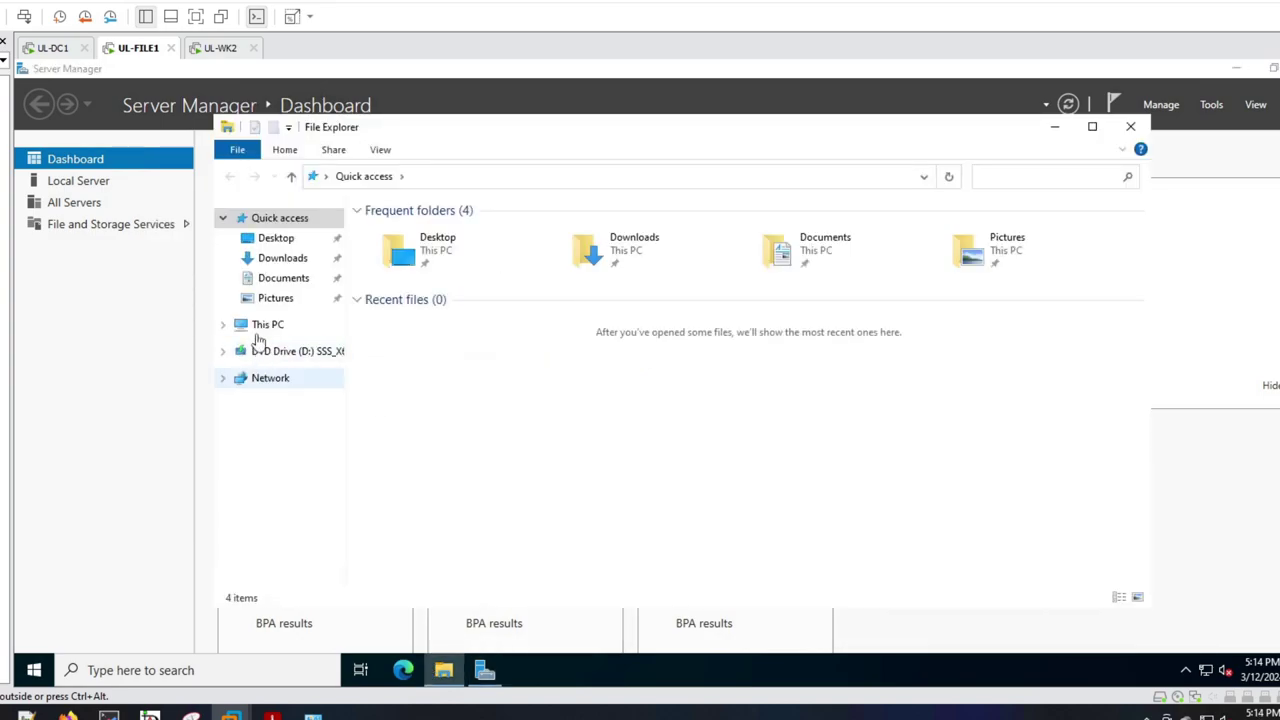
- Open the Properties of the Company Files folder on Local Disk (C:)
click(260, 326)
double_click(434, 421)
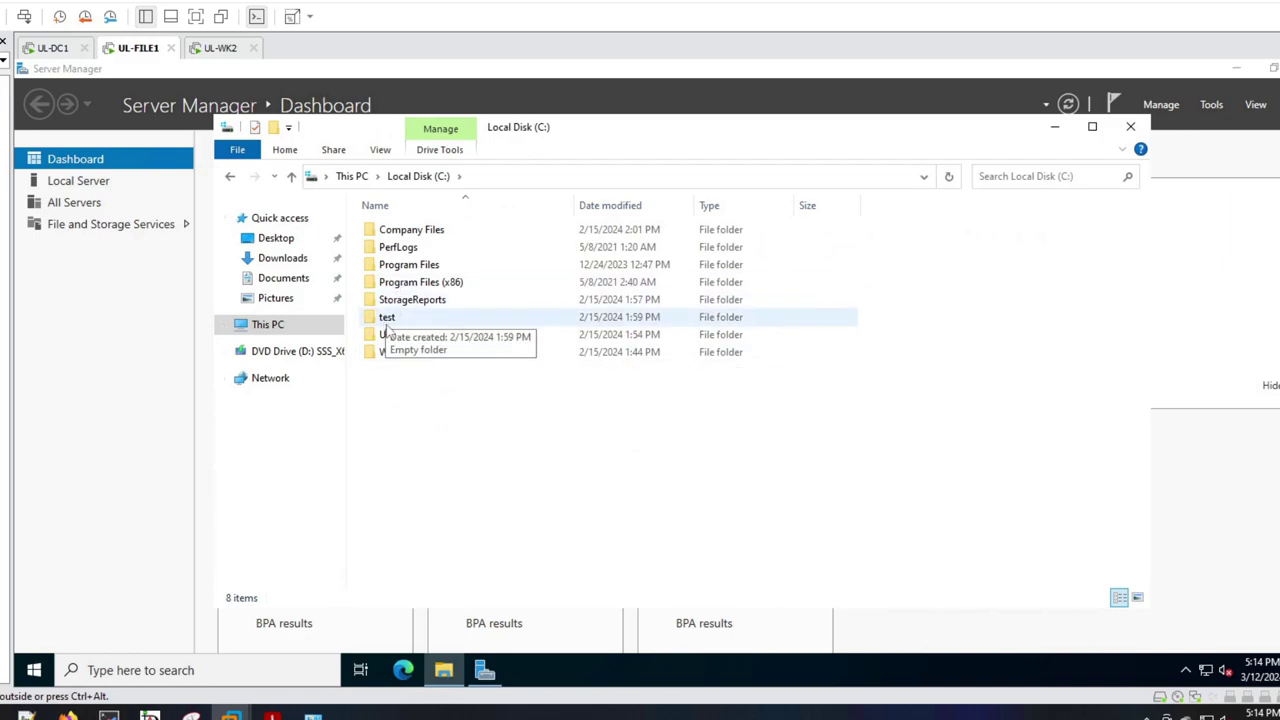
click(404, 231)
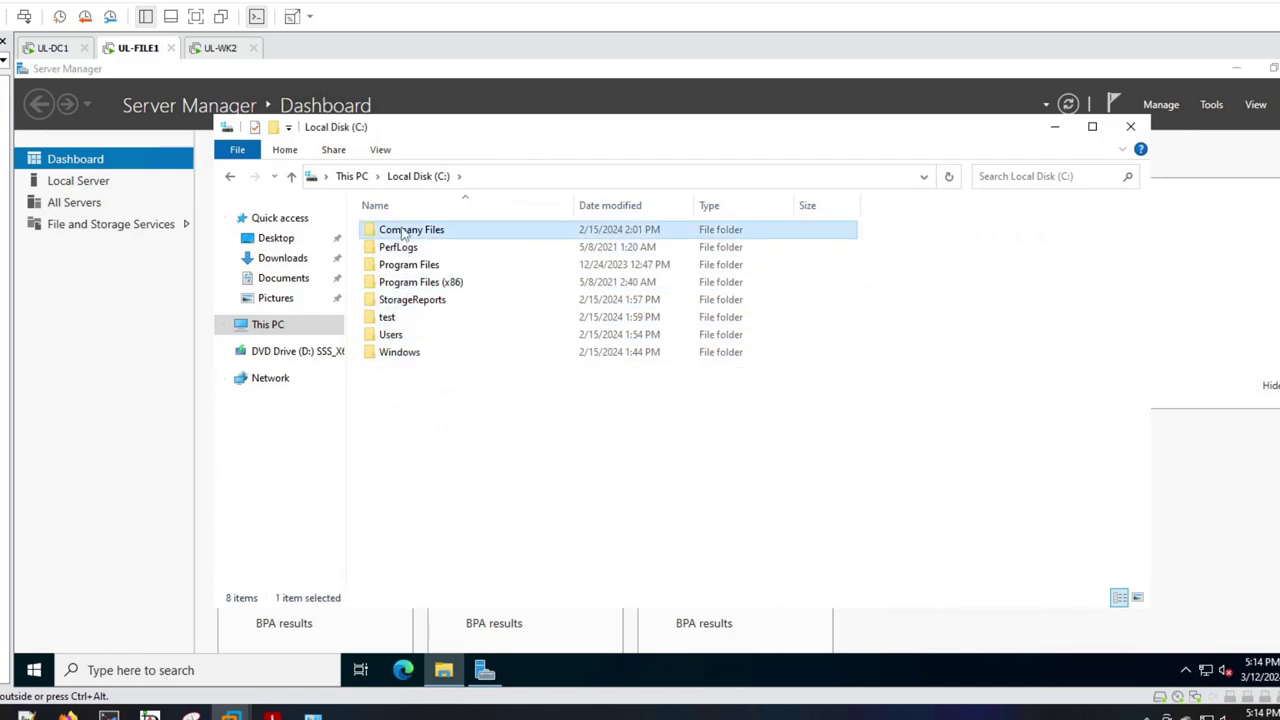
right_click(404, 230)
click(436, 508)
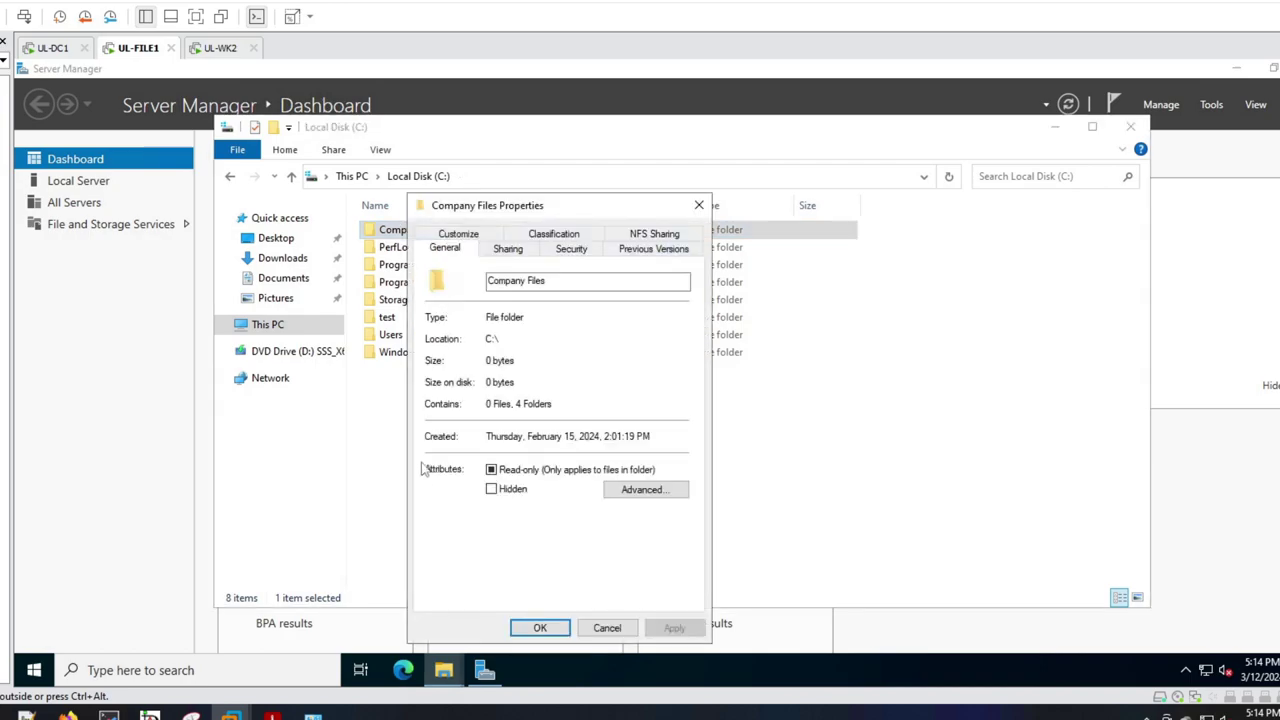
- Check the share permissions showing Domain Users with Change and Read, then cancel
drag(484, 207, 411, 157)
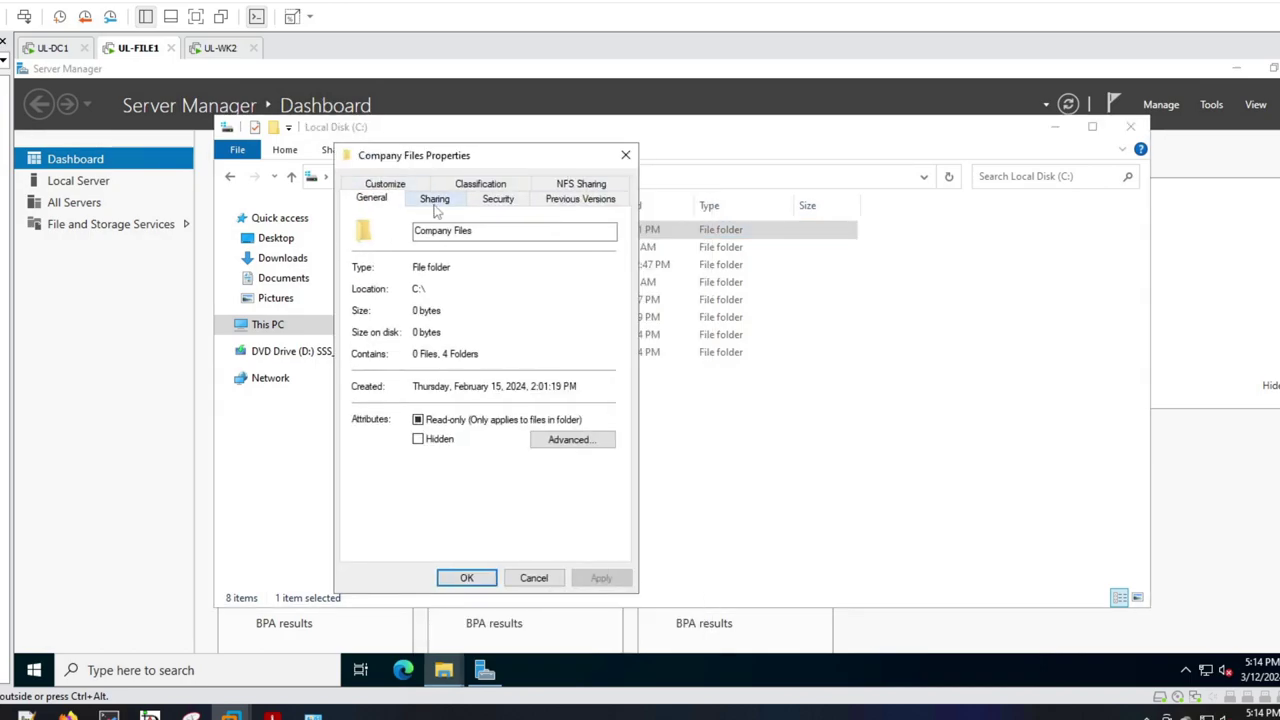
click(434, 199)
click(421, 396)
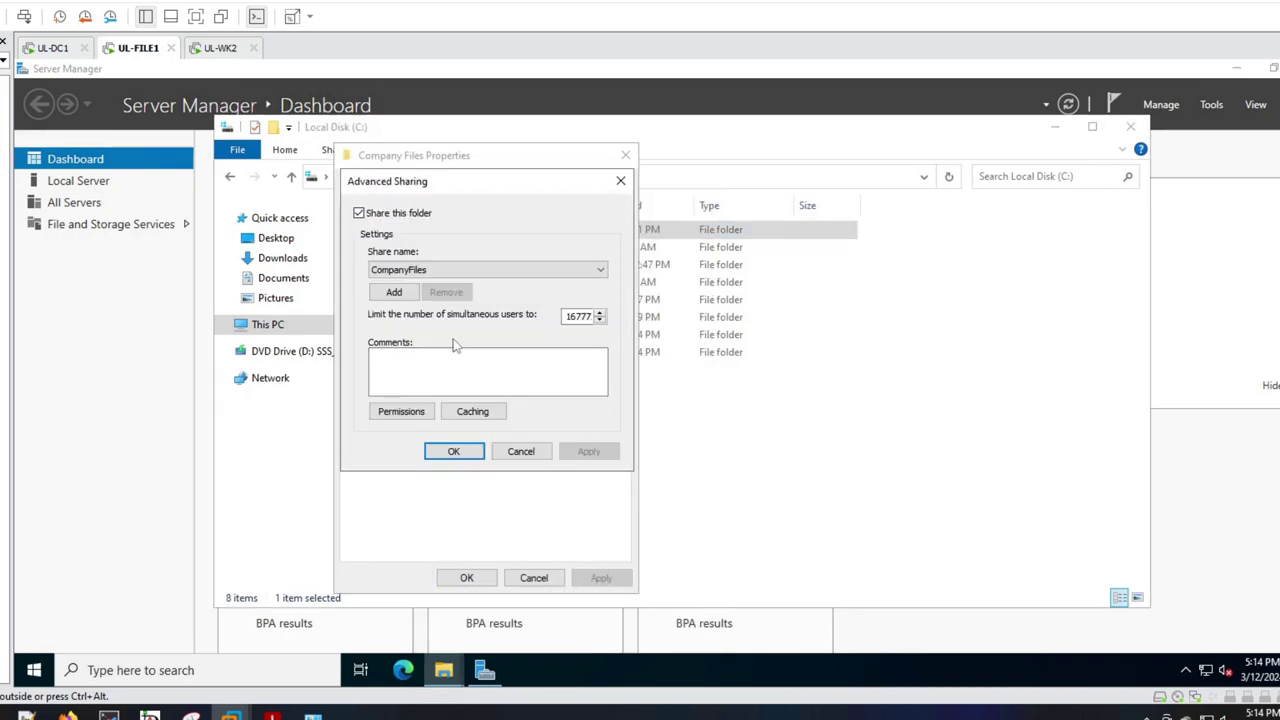
click(405, 411)
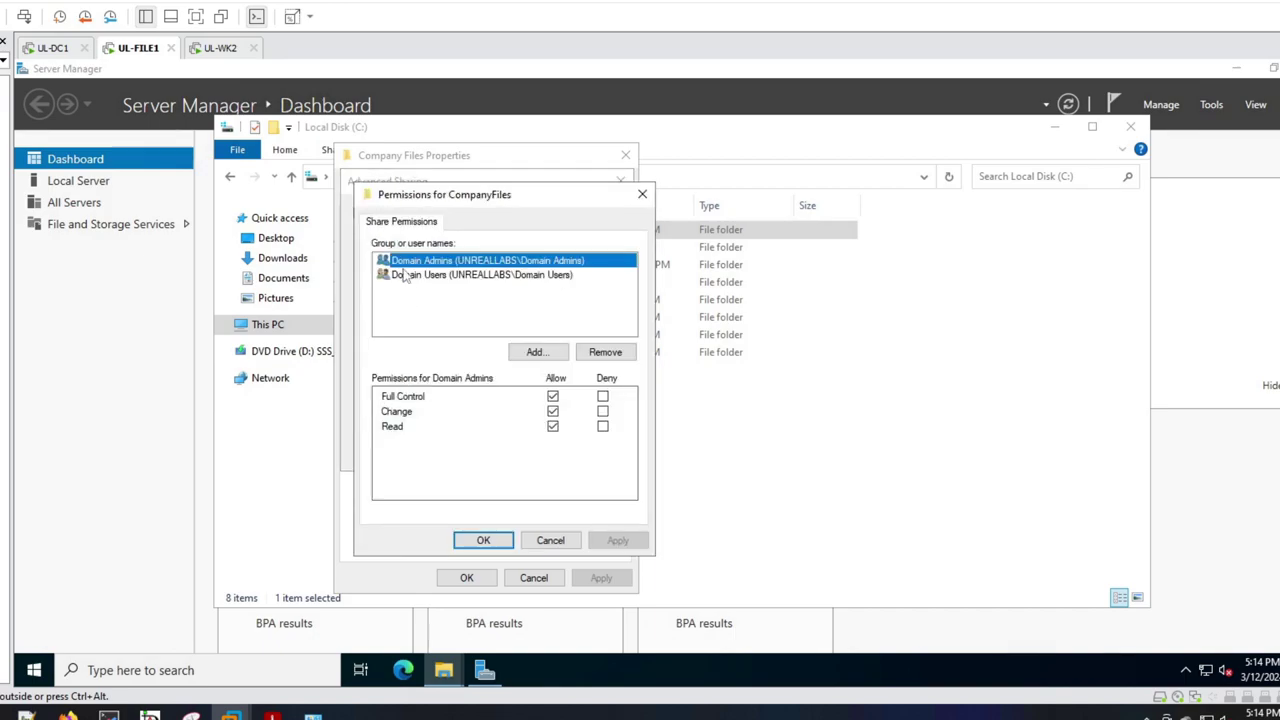
click(468, 275)
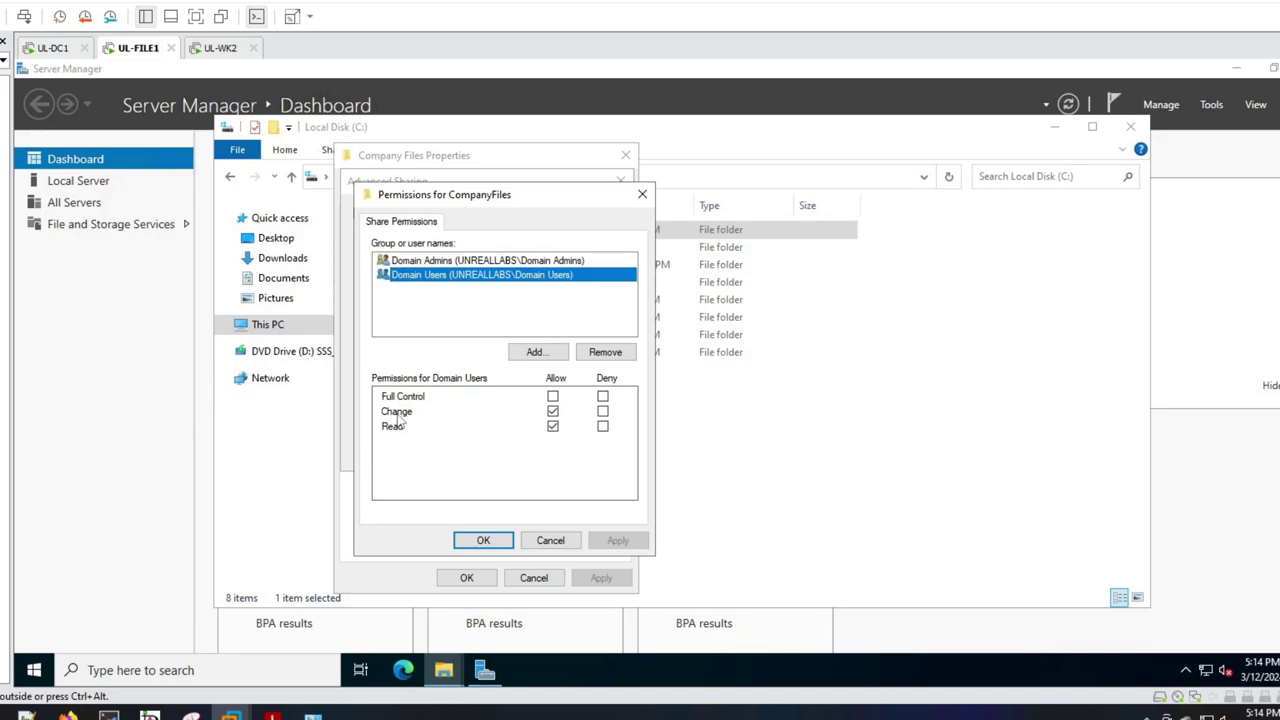
click(547, 545)
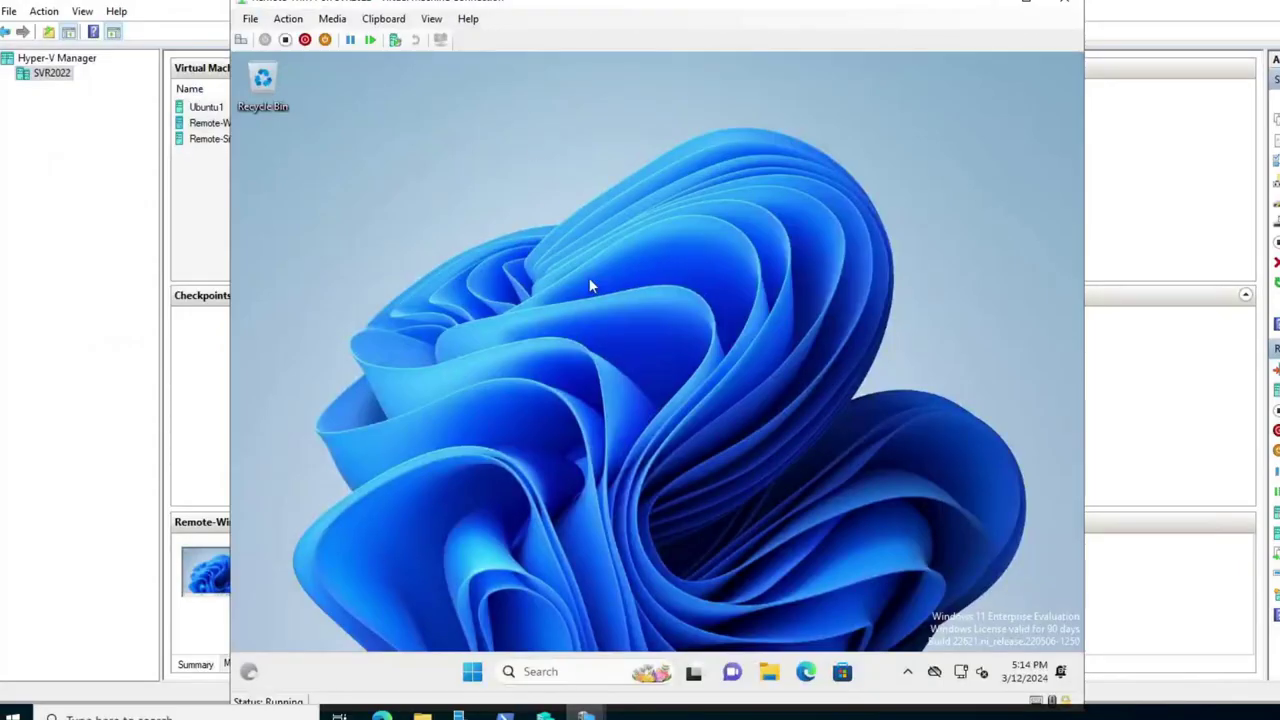
- On the client, open the \\file1\CompanyFiles share in File Explorer
click(767, 673)
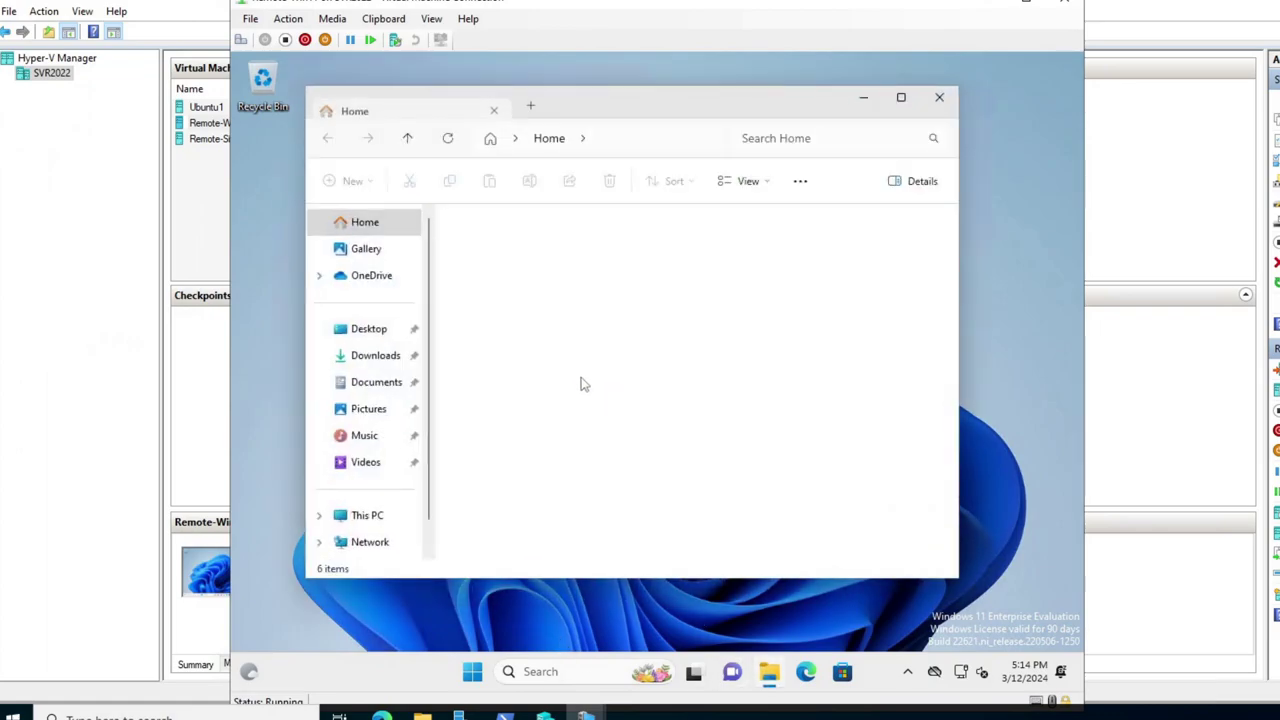
click(576, 148)
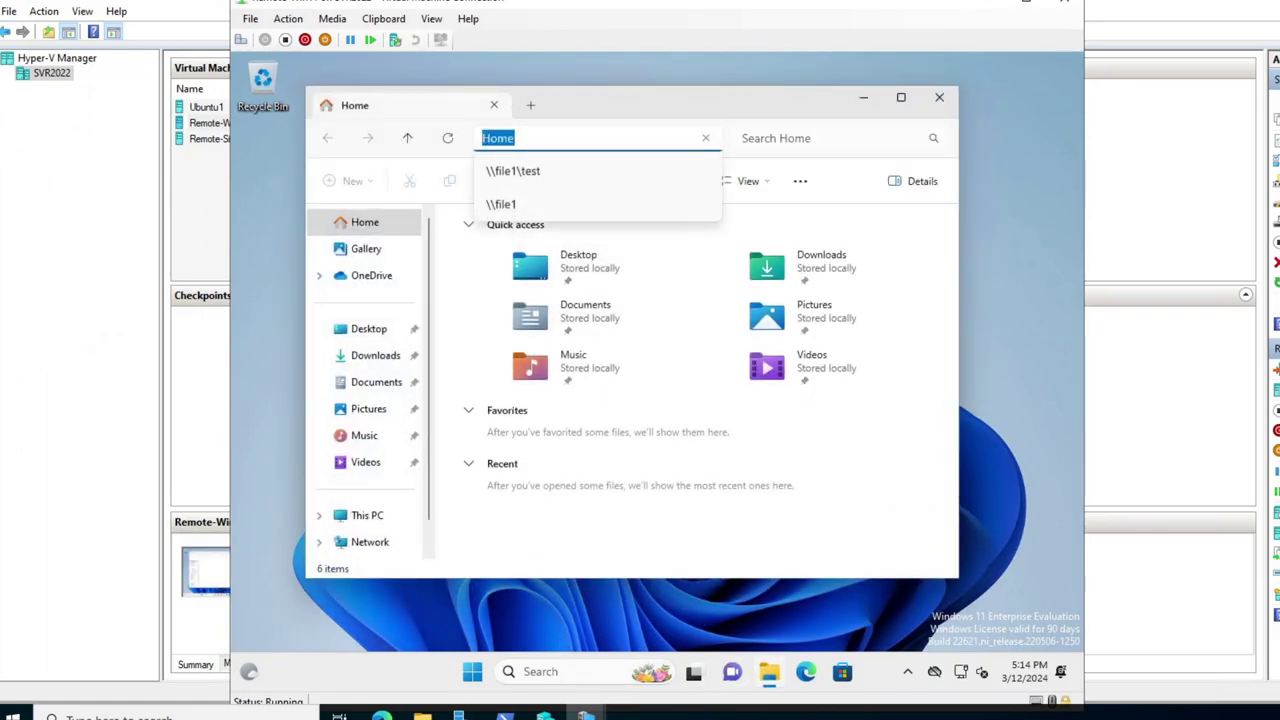
text(\\file1)
key(Return)
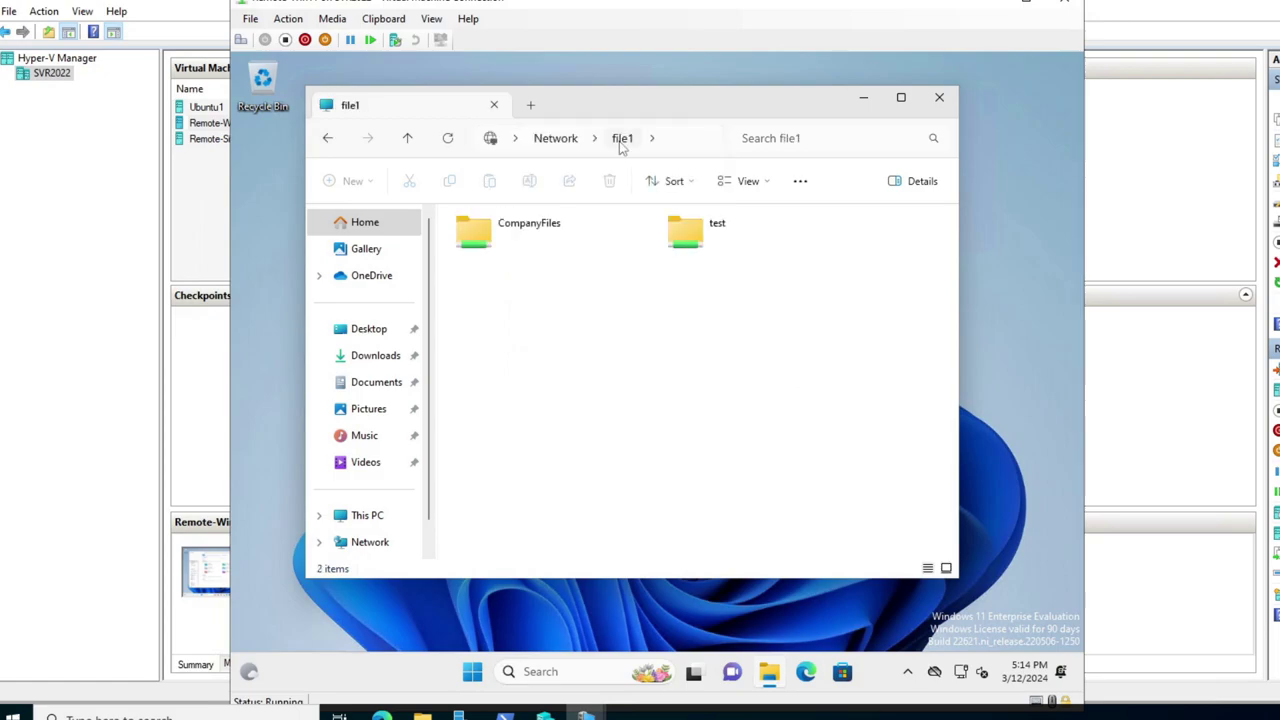
click(528, 234)
double_click(528, 234)
- Create a test folder named 'New folder' in the share
right_click(509, 404)
mouse_move(558, 480)
click(760, 476)
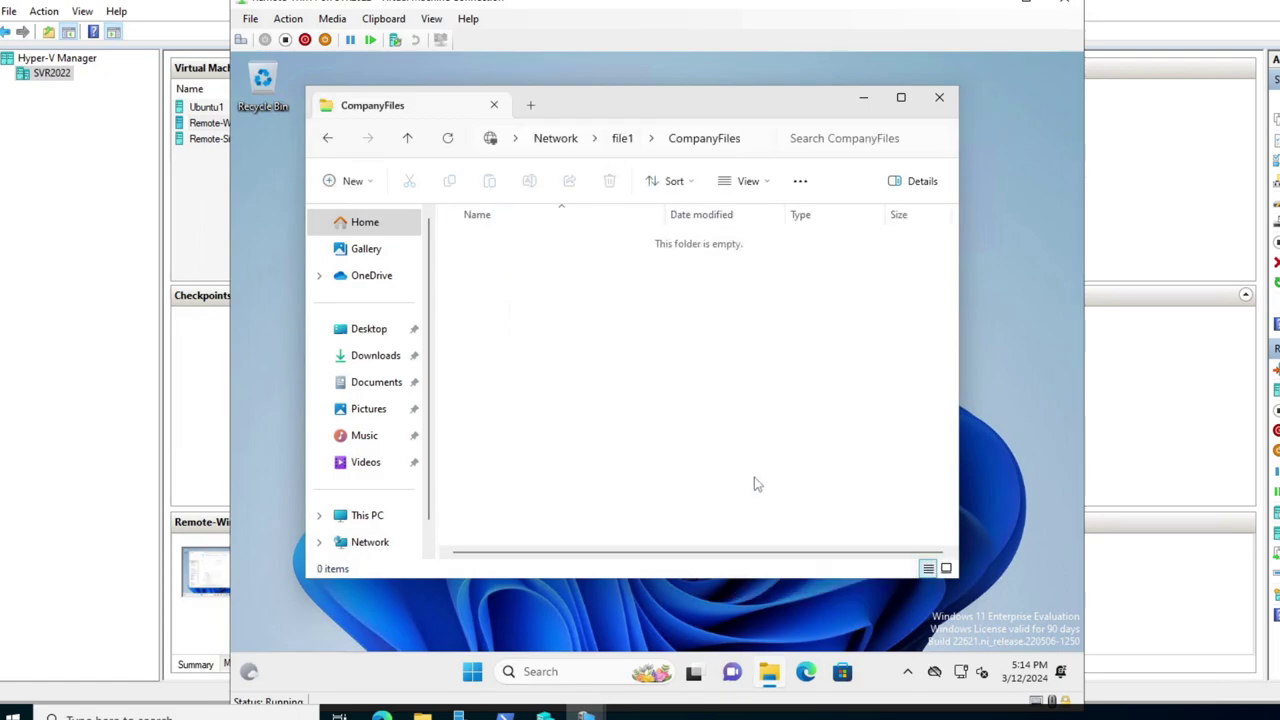
click(600, 422)
- Permanently delete the test 'New folder'
right_click(486, 241)
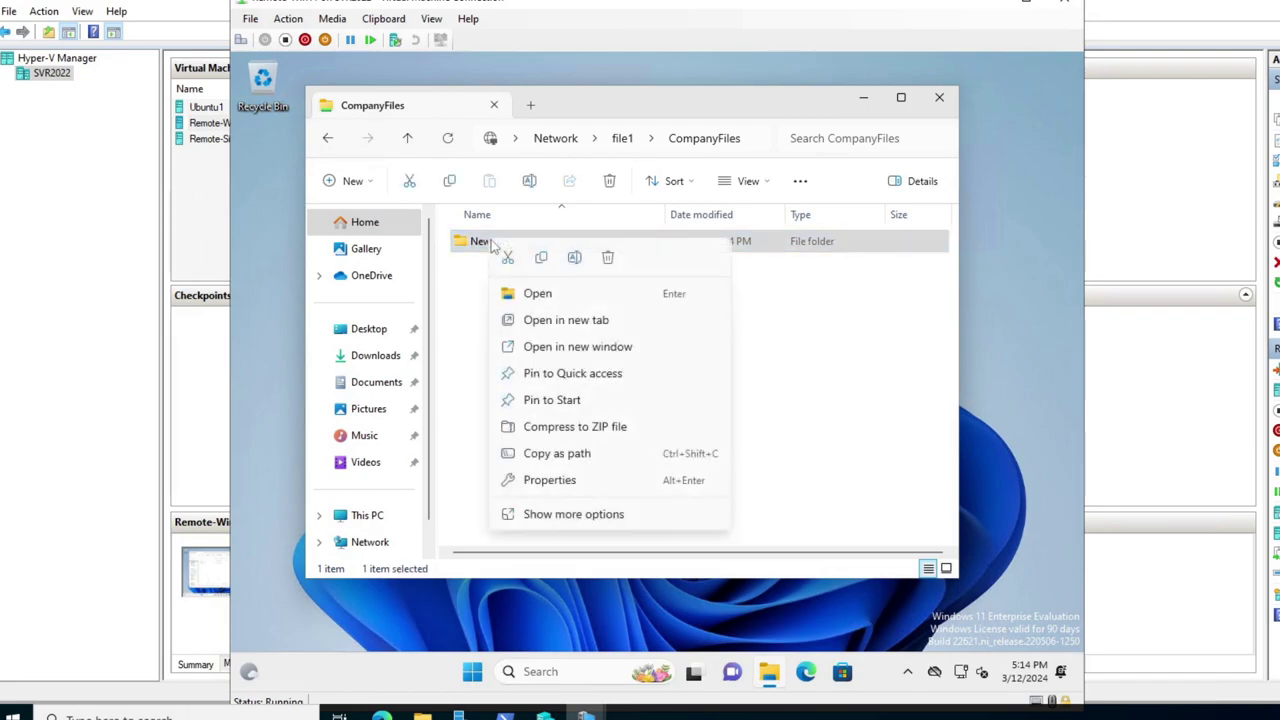
click(478, 333)
right_click(502, 246)
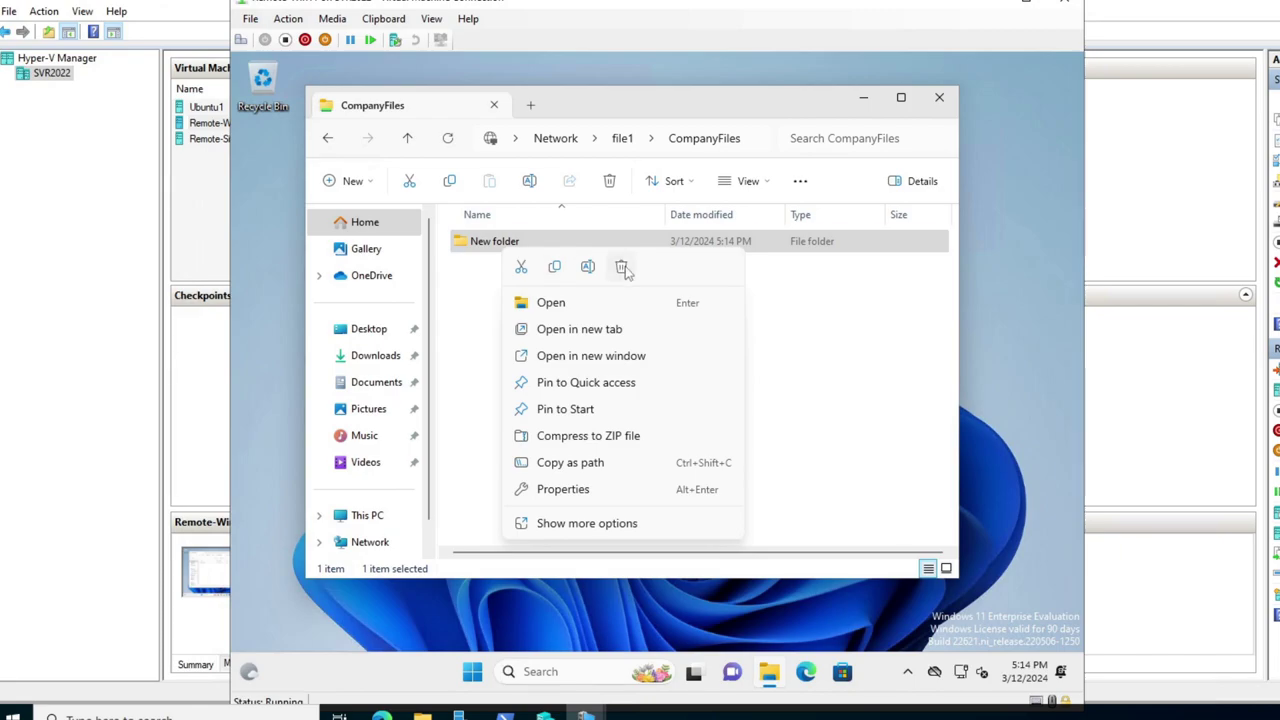
click(621, 267)
click(711, 430)
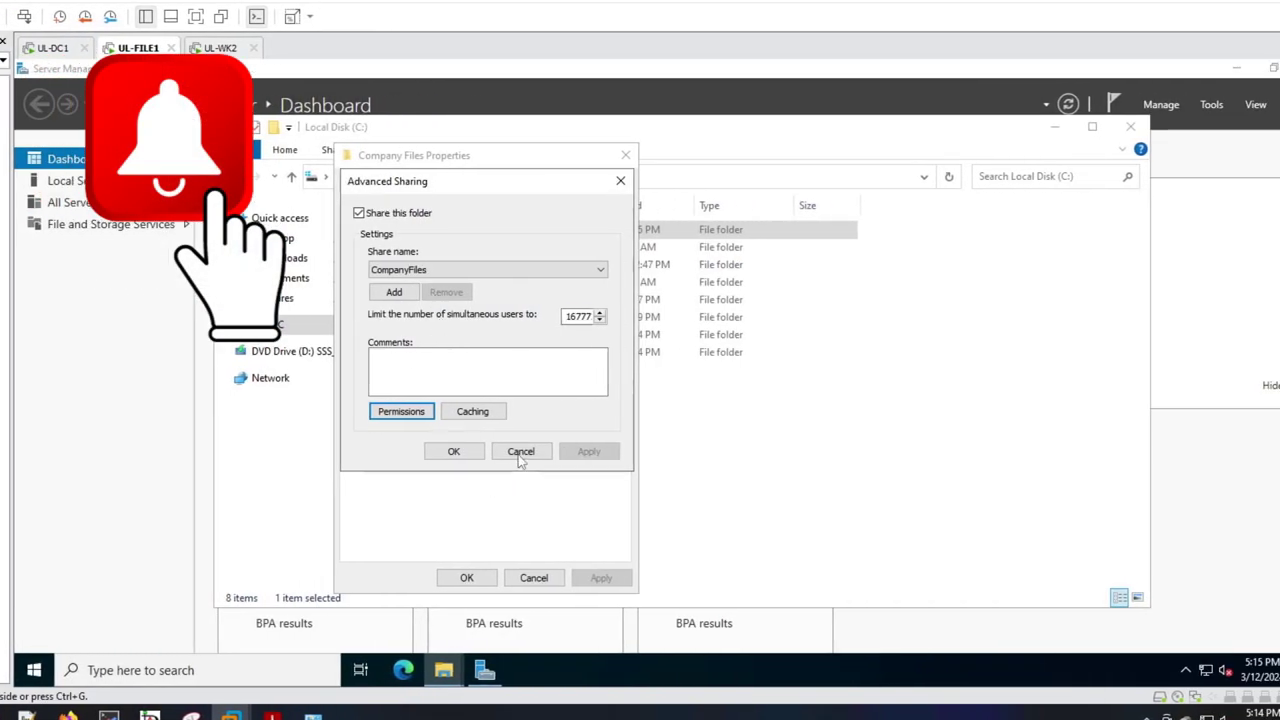
- On the server, cancel the sharing dialogs and open Company Files showing Accounting and Engineering
click(526, 453)
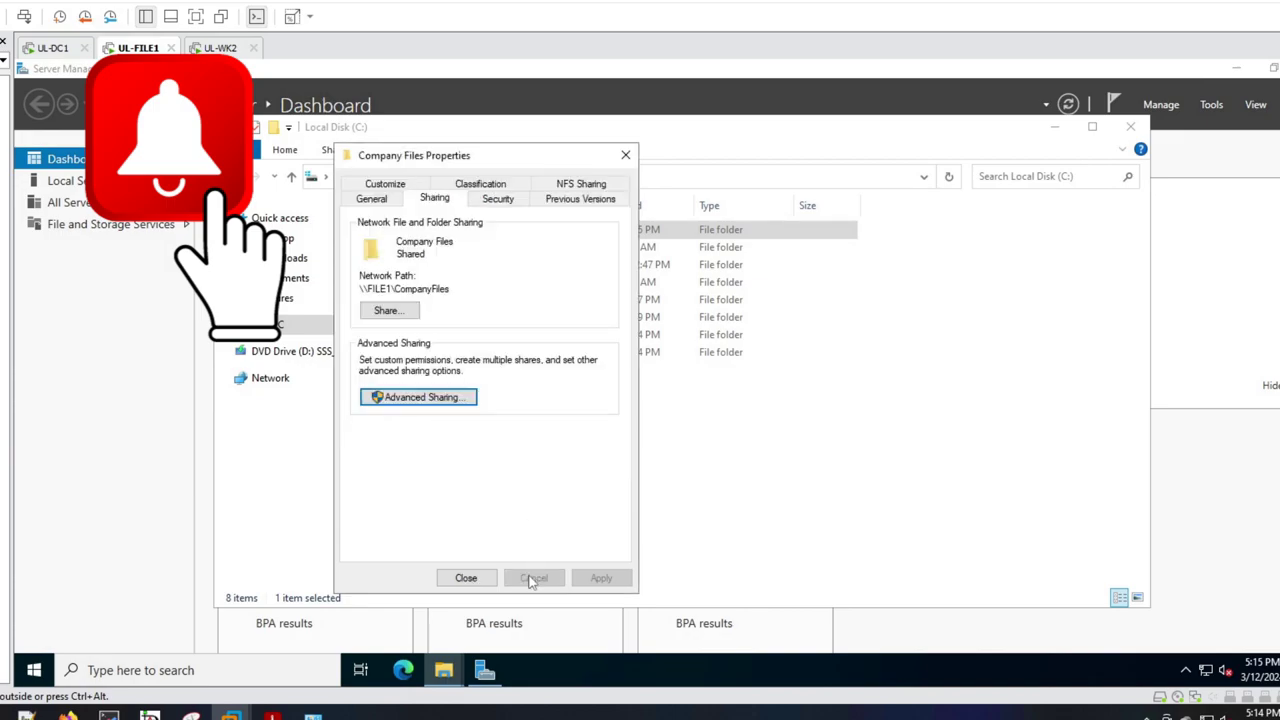
click(531, 578)
double_click(395, 231)
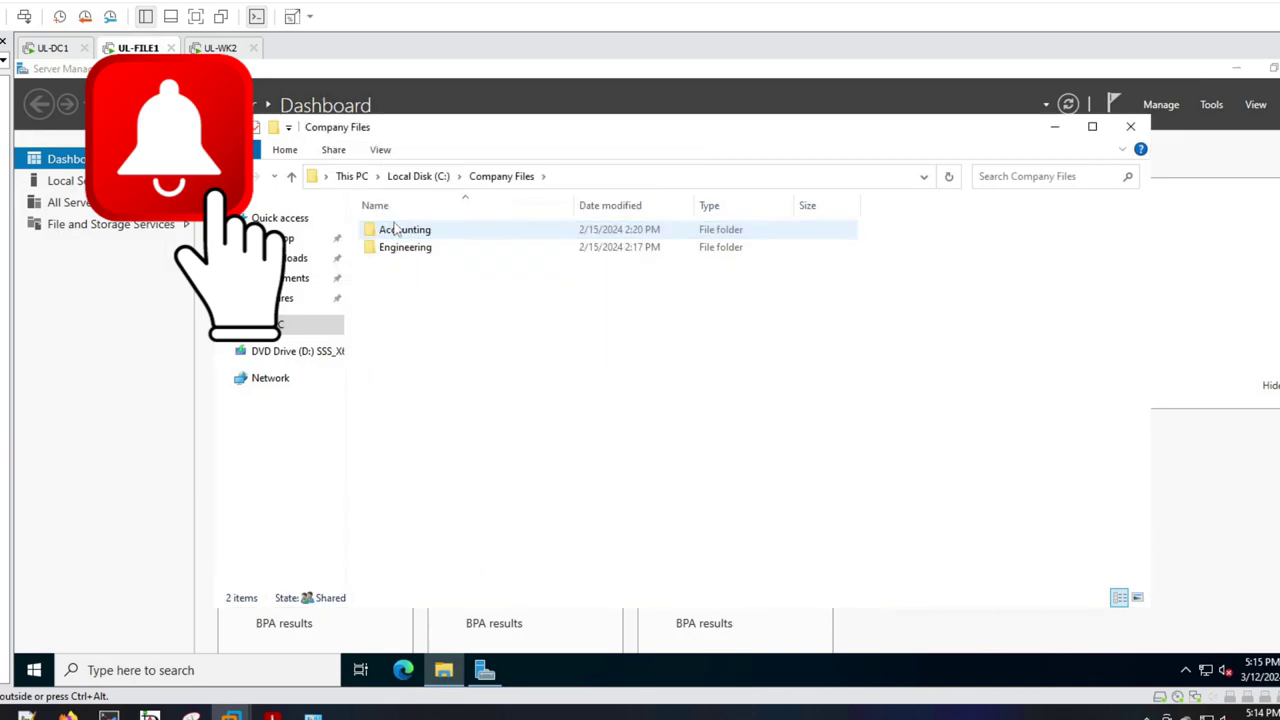
click(392, 236)
click(392, 247)
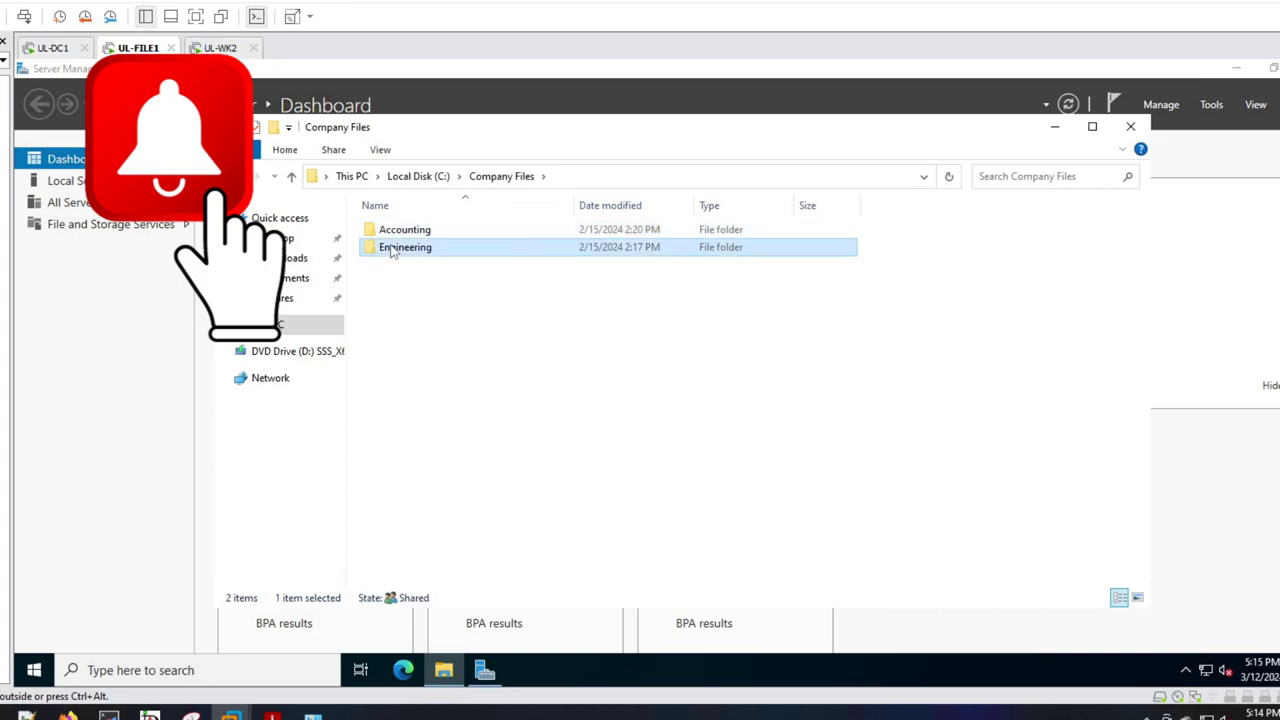
right_click(391, 247)
click(442, 525)
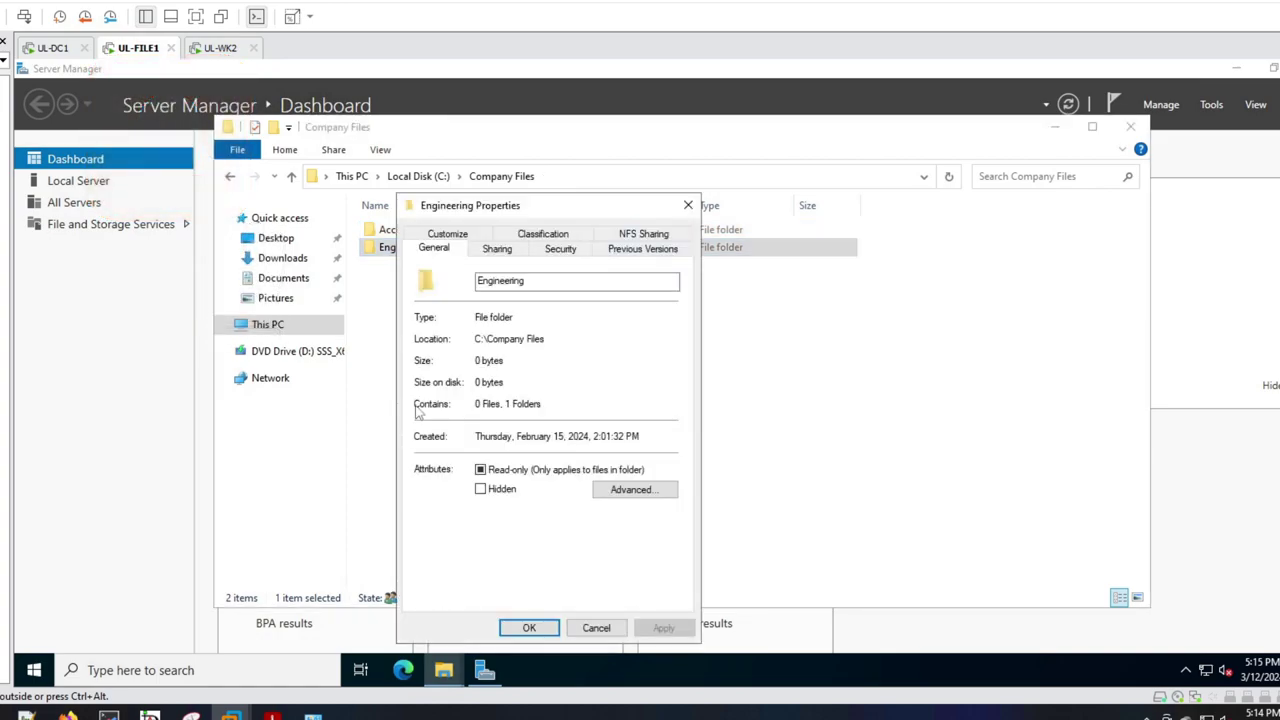
drag(520, 124, 415, 124)
click(451, 168)
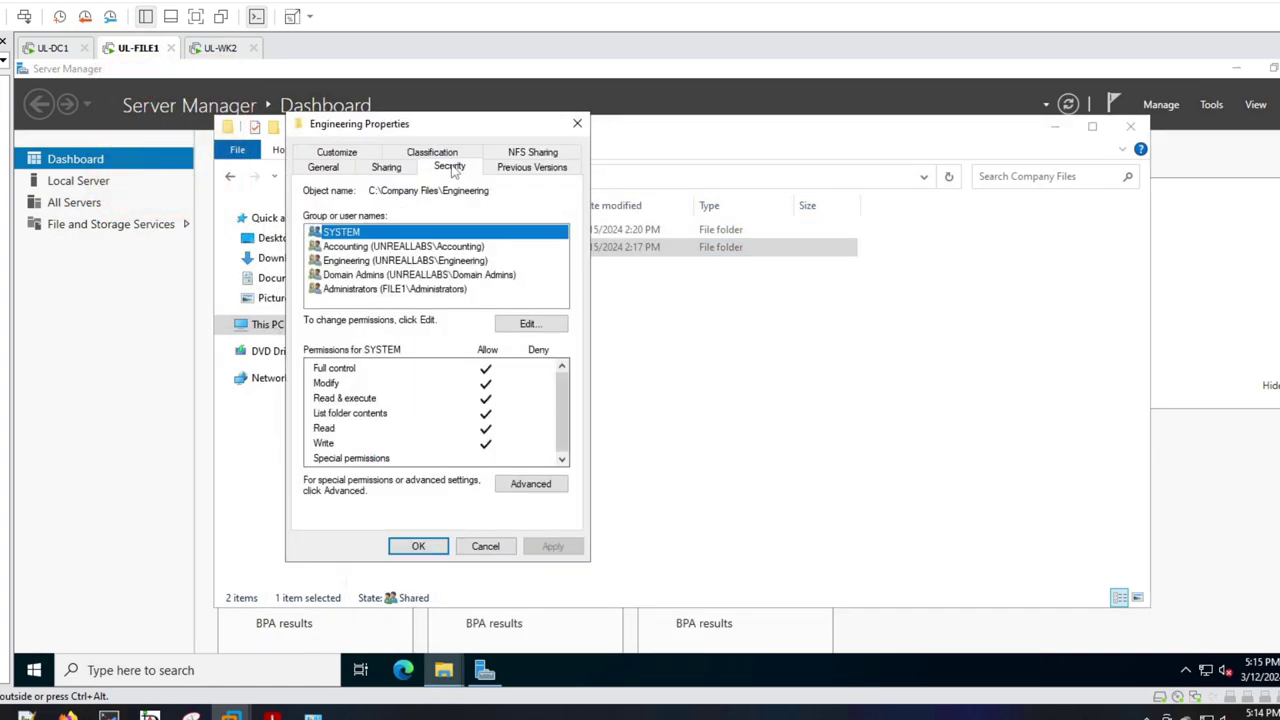
click(343, 249)
click(346, 262)
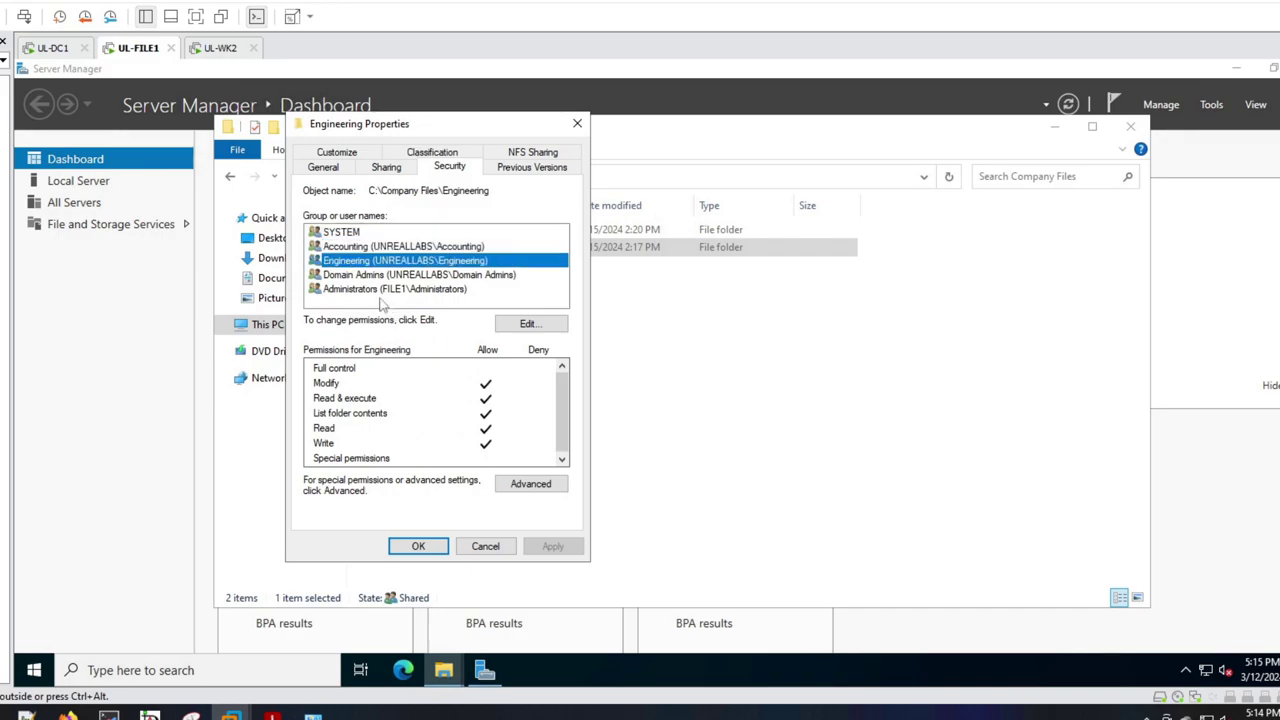
click(348, 247)
click(352, 261)
click(480, 548)
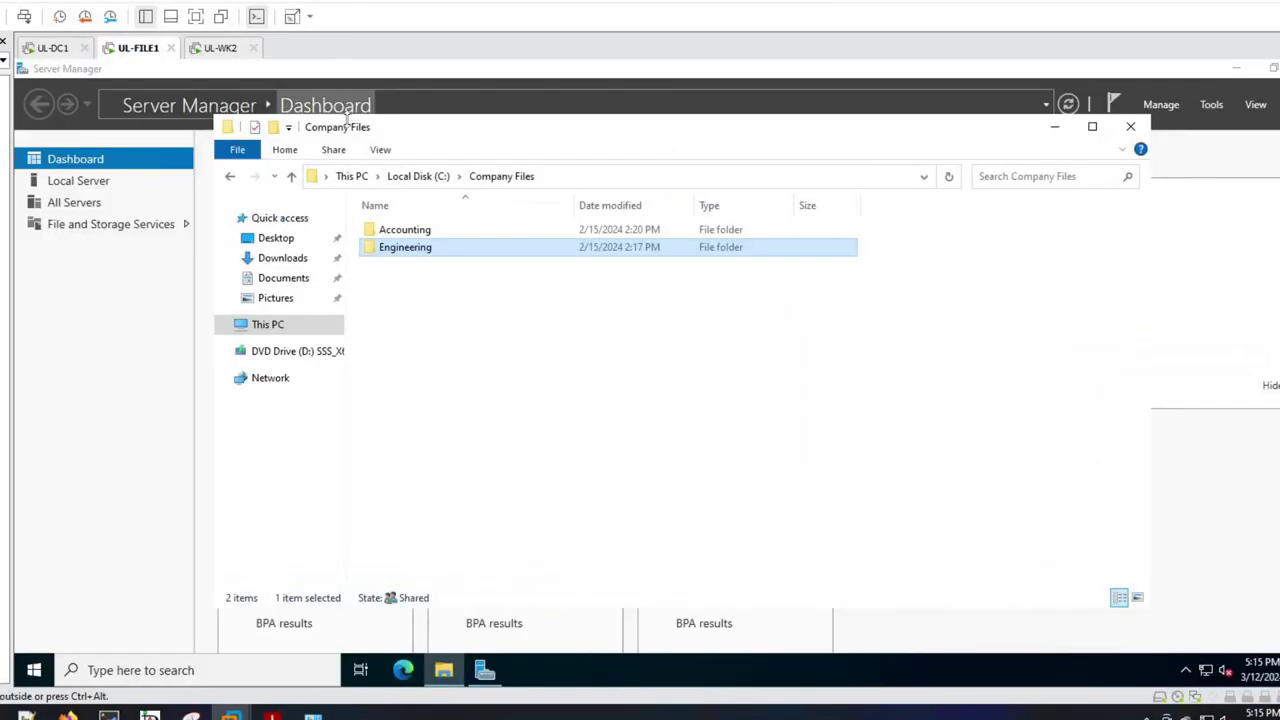
click(58, 48)
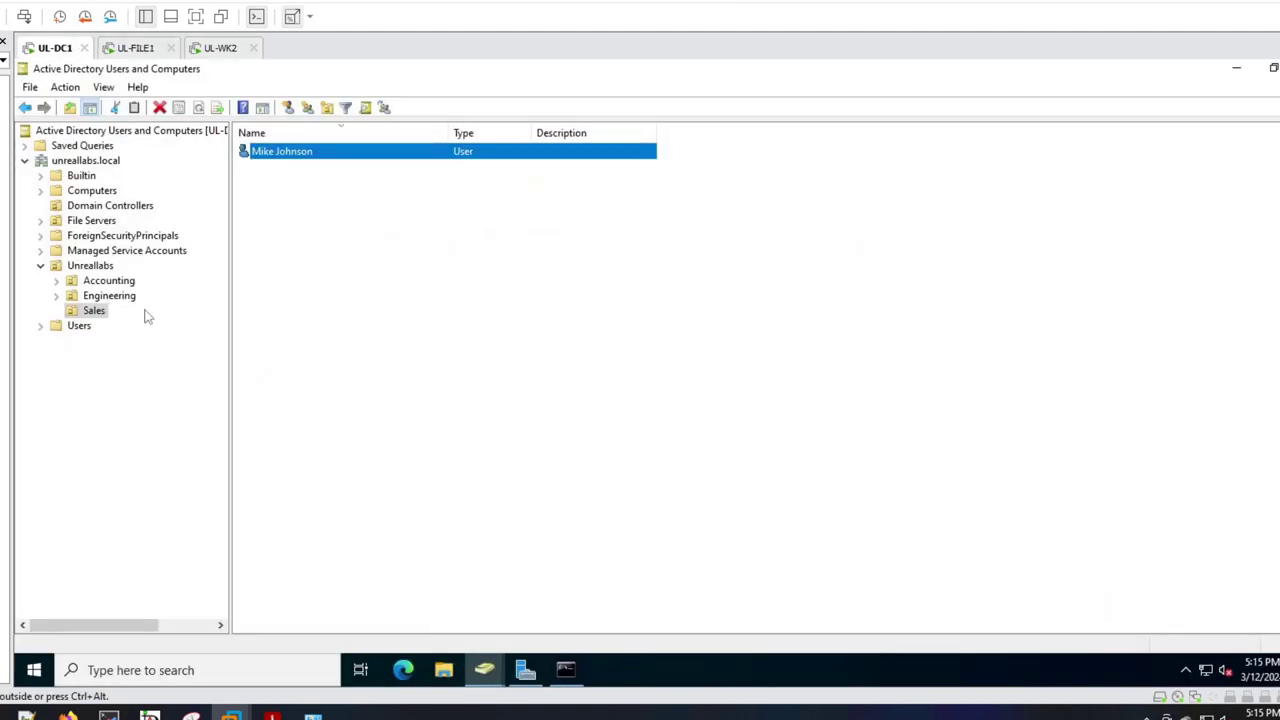
- Add the Engineering group to the Sales user's Member Of list
double_click(284, 158)
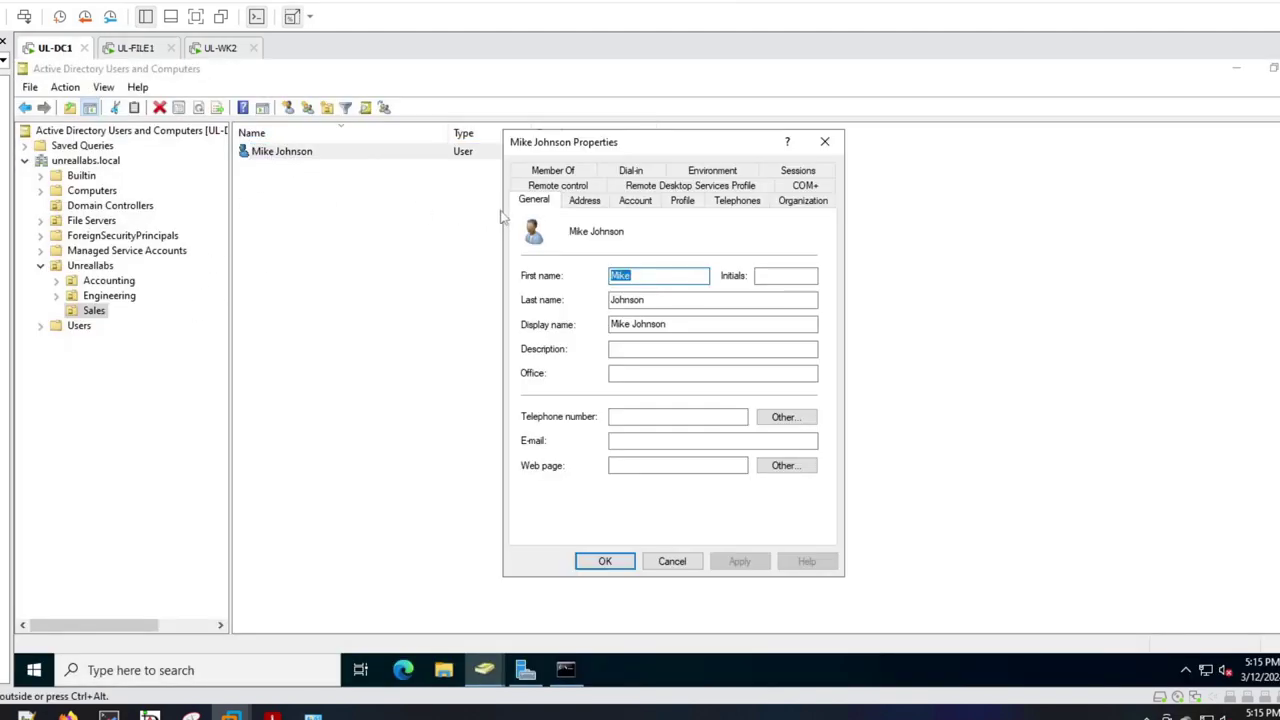
click(553, 171)
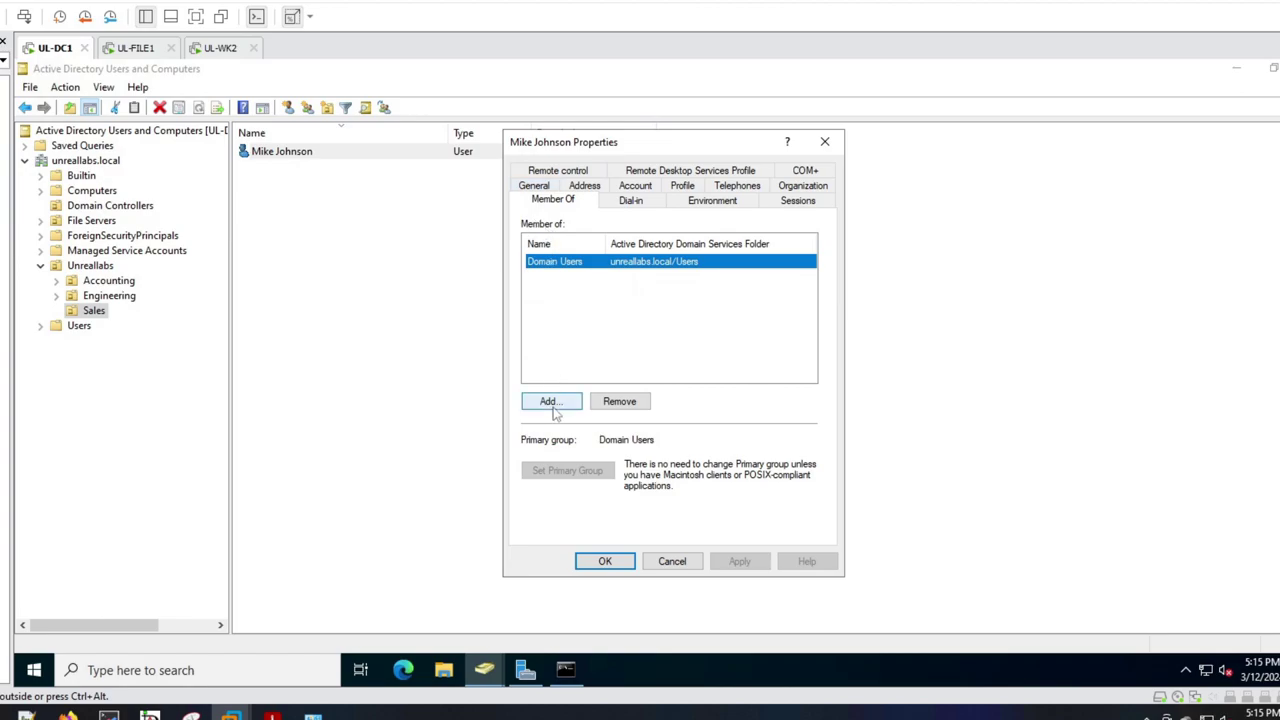
click(552, 405)
text(engine)
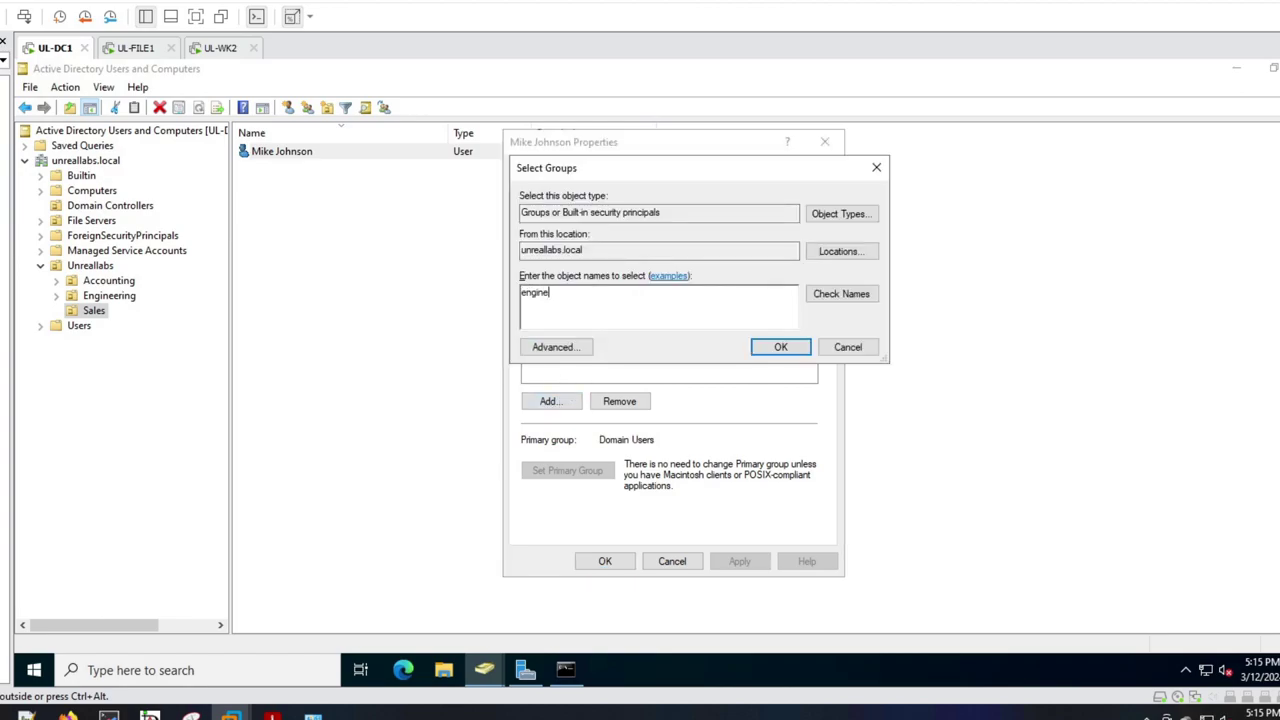
text(er)
click(841, 293)
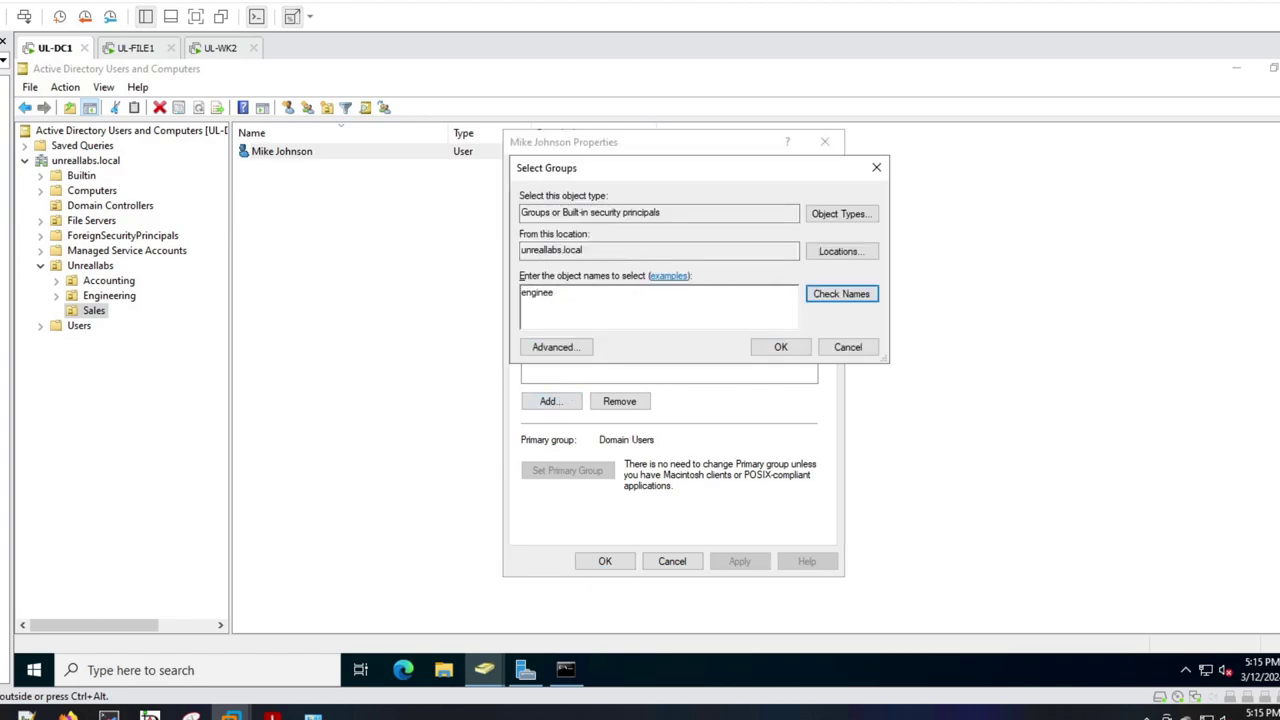
click(798, 347)
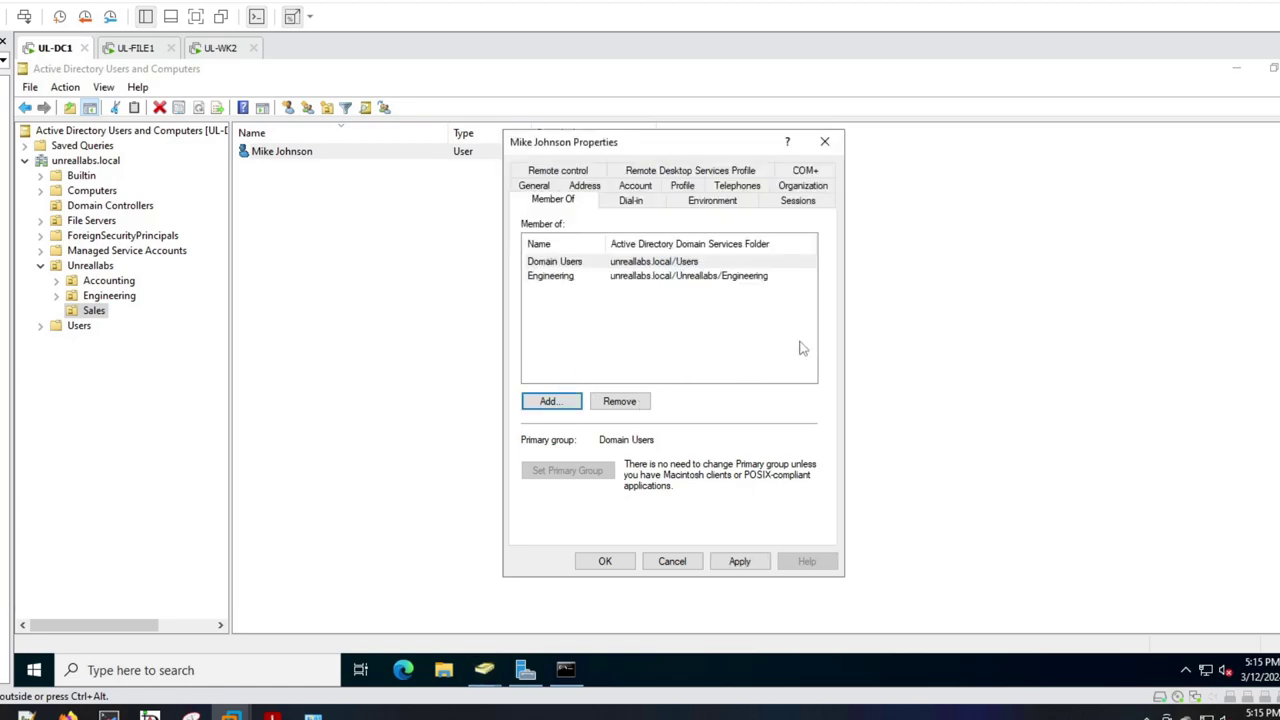
- Apply and close the user's properties, then bring the replication command console forward
click(741, 562)
click(605, 561)
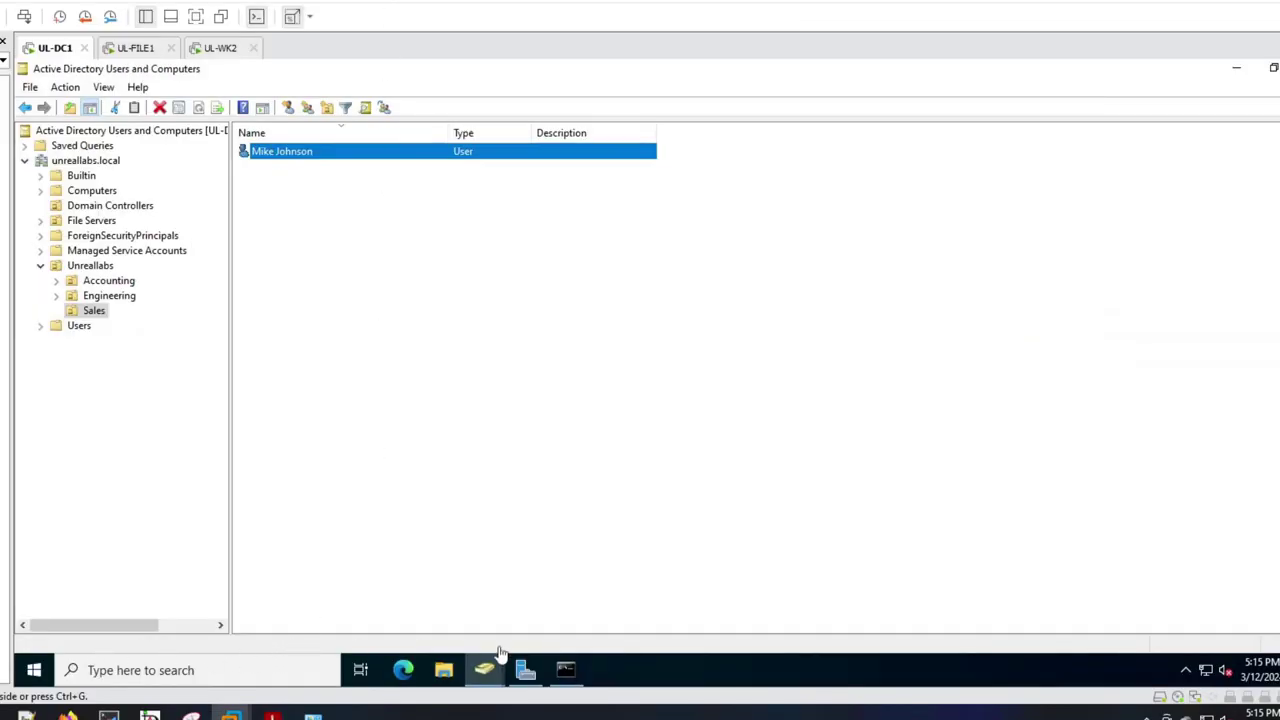
click(566, 669)
click(450, 436)
- Rerun repadmin /syncall /APed to sync replication across domain controllers
key(Escape)
key(Up)
key(Return)
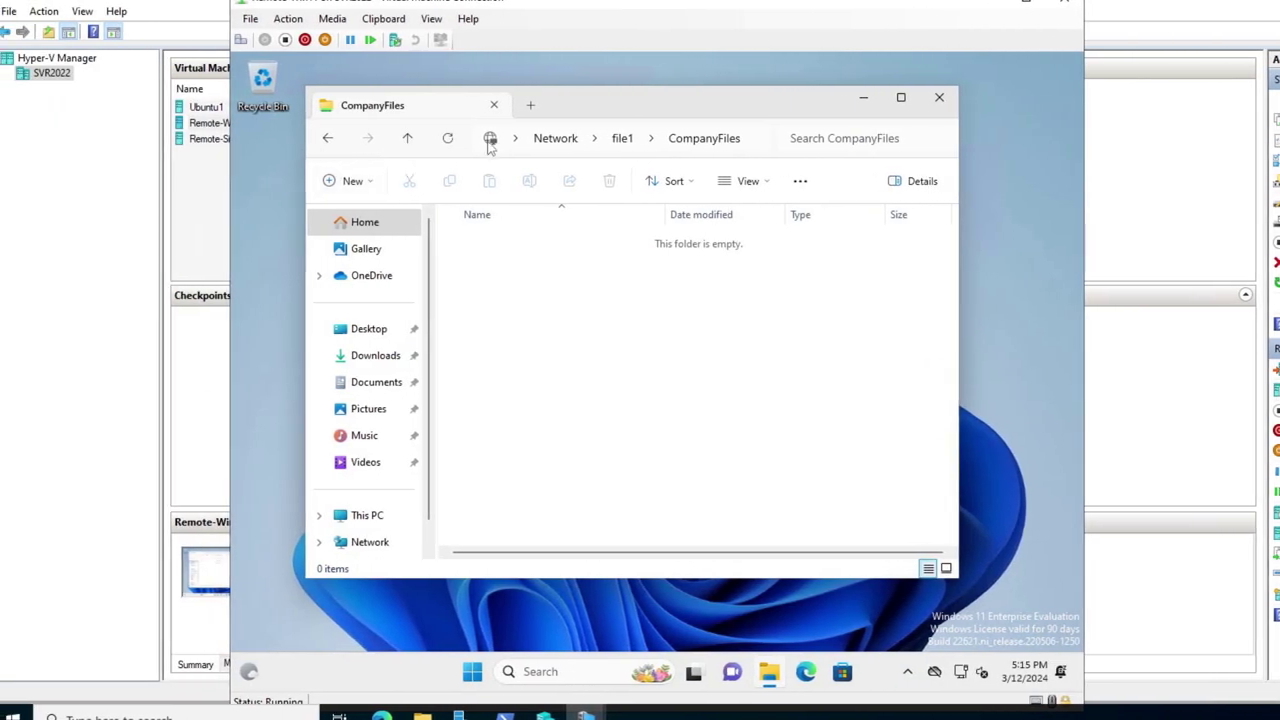
- Close the share window, sign out of the Windows 11 client, and sign back in with the user's password
click(930, 101)
right_click(476, 674)
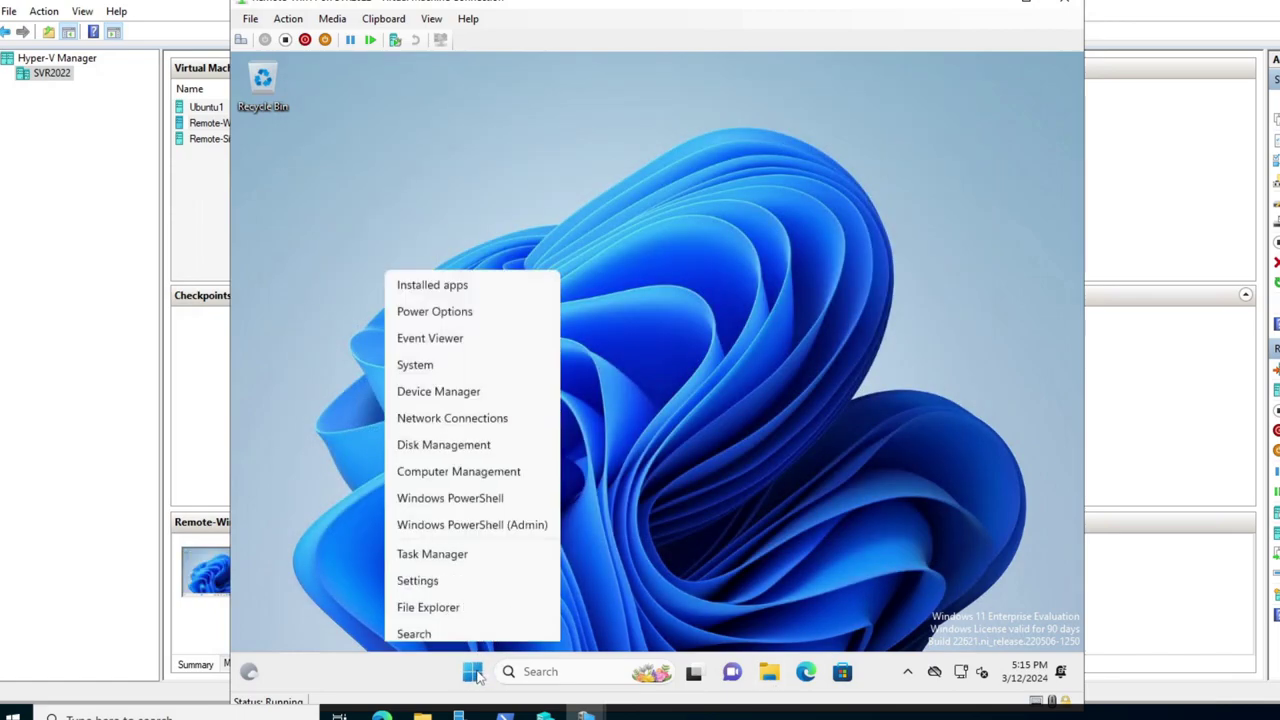
mouse_move(507, 599)
click(587, 552)
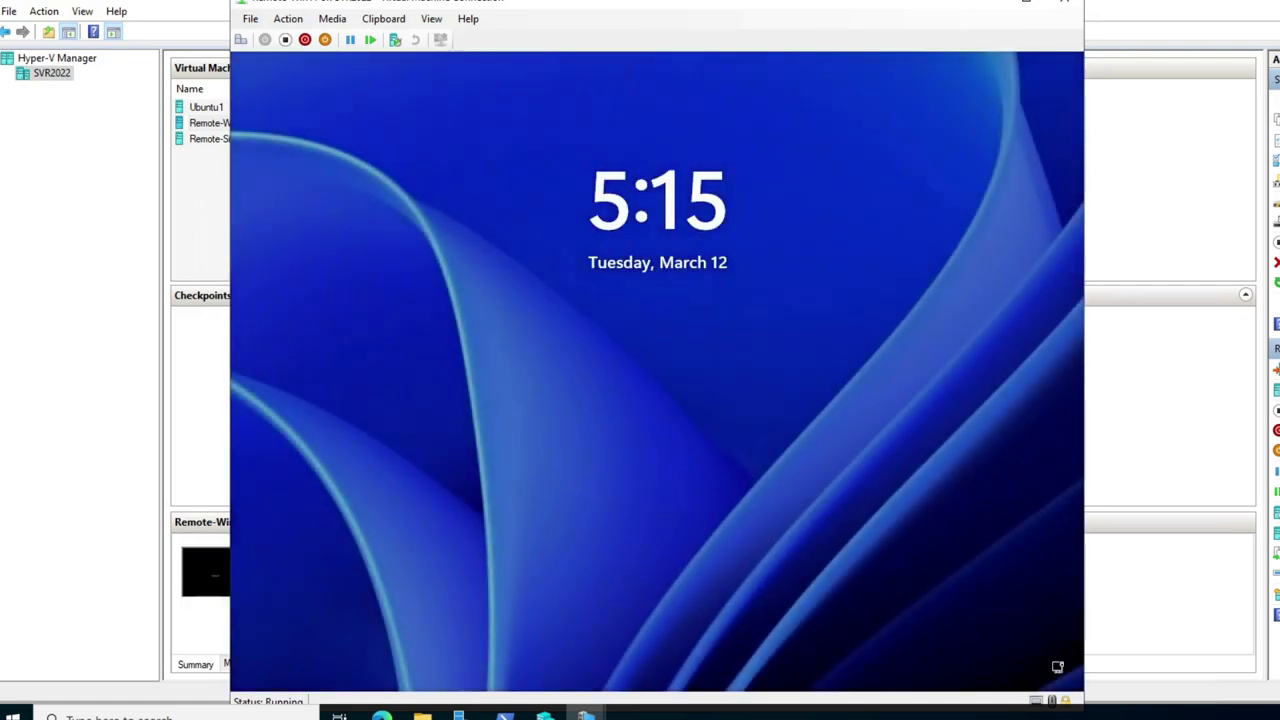
click(576, 479)
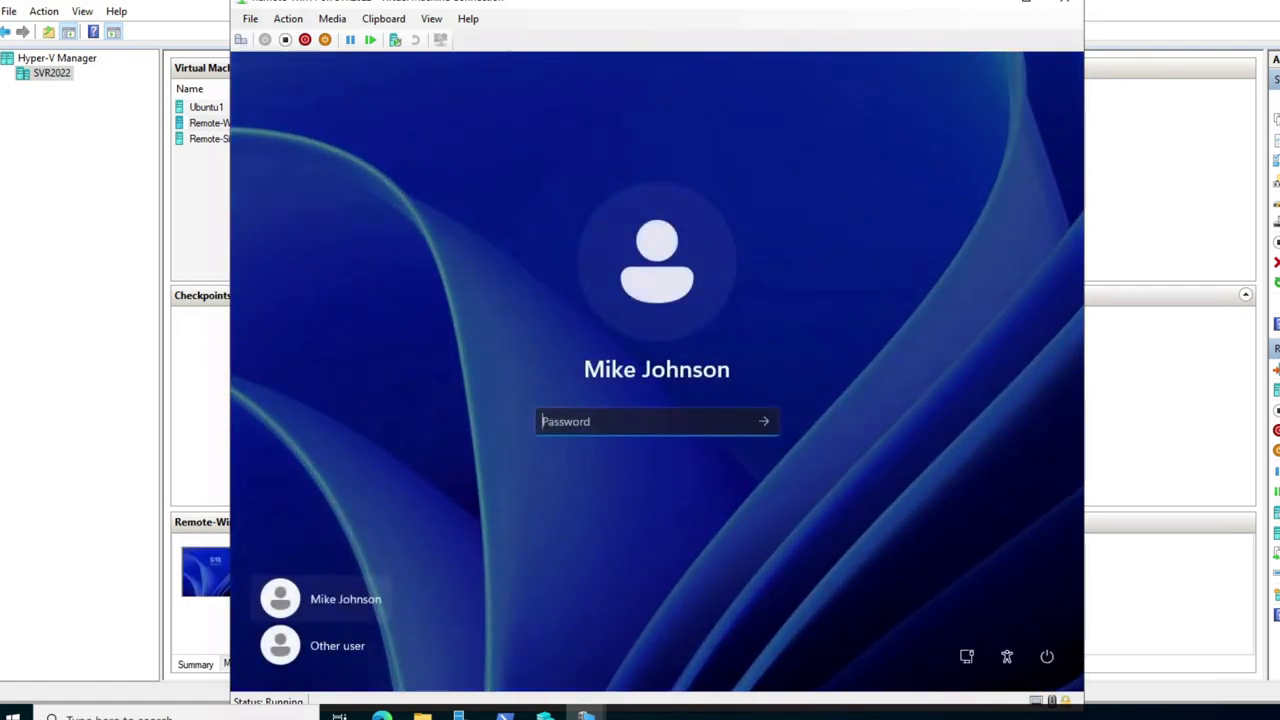
key(Return)
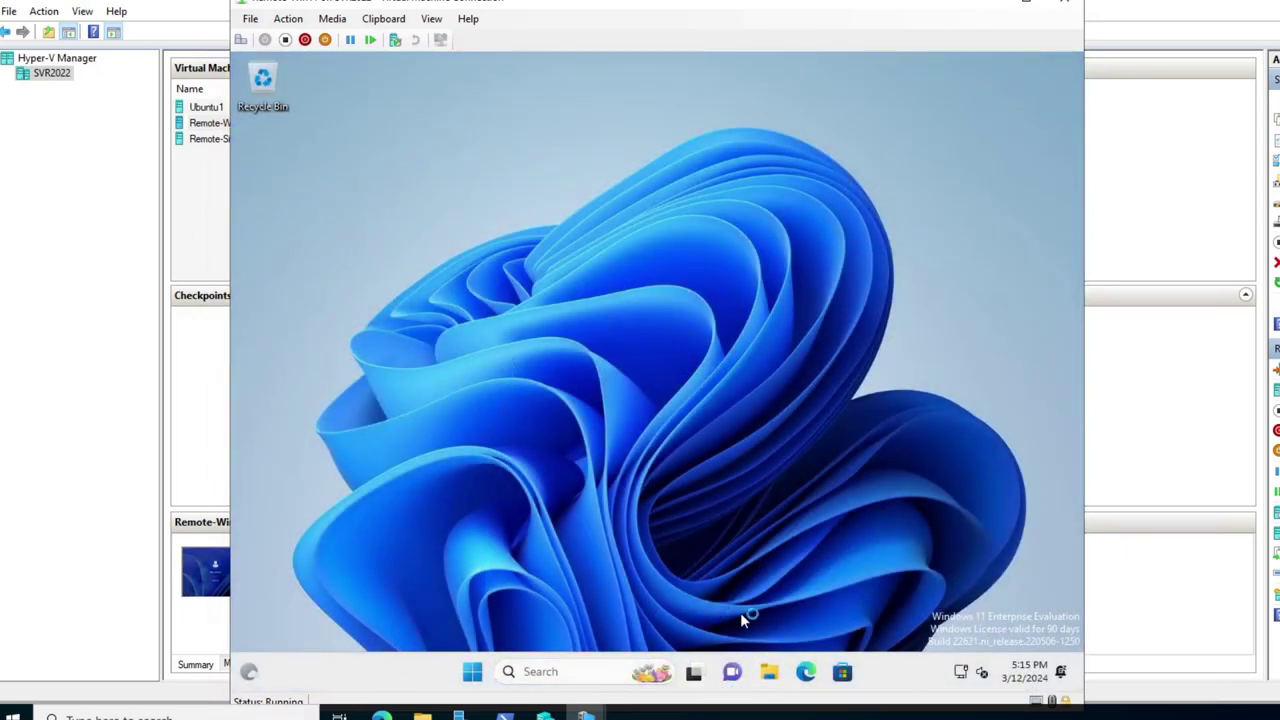
- Open \\file1\CompanyFiles in File Explorer, confirming only Engineering is listed
click(769, 671)
click(606, 147)
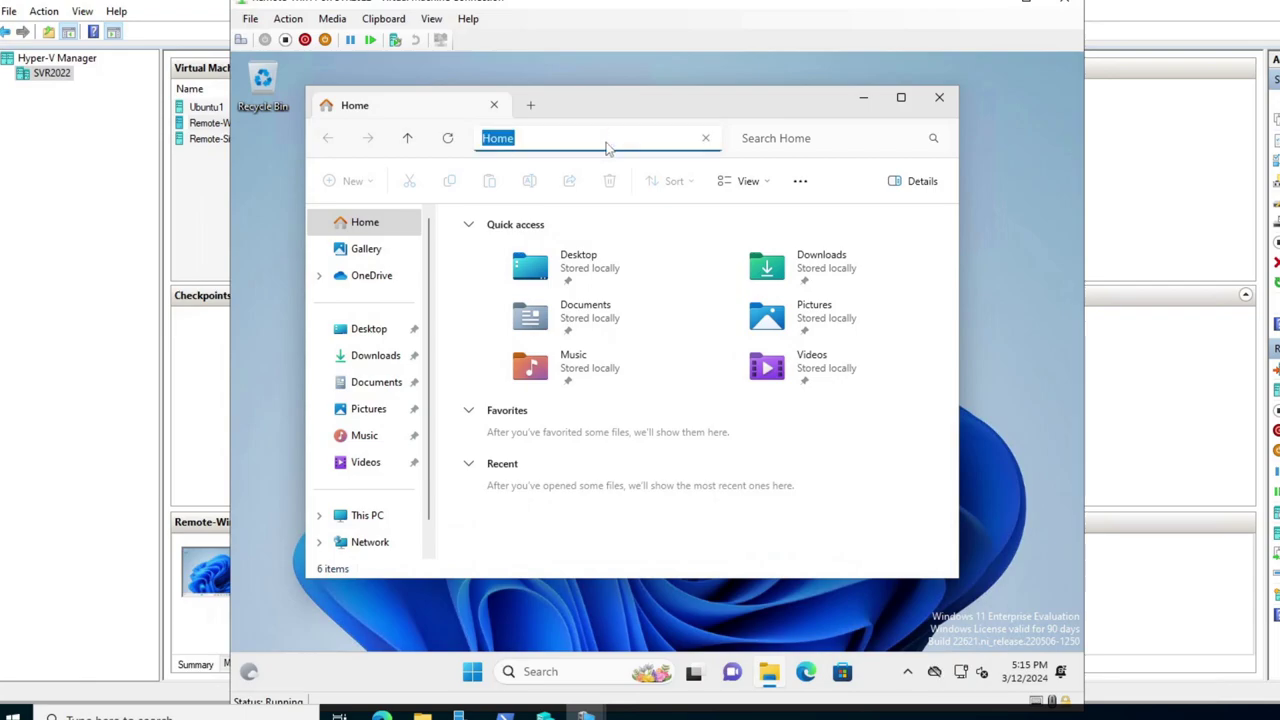
text(\\file1)
key(Return)
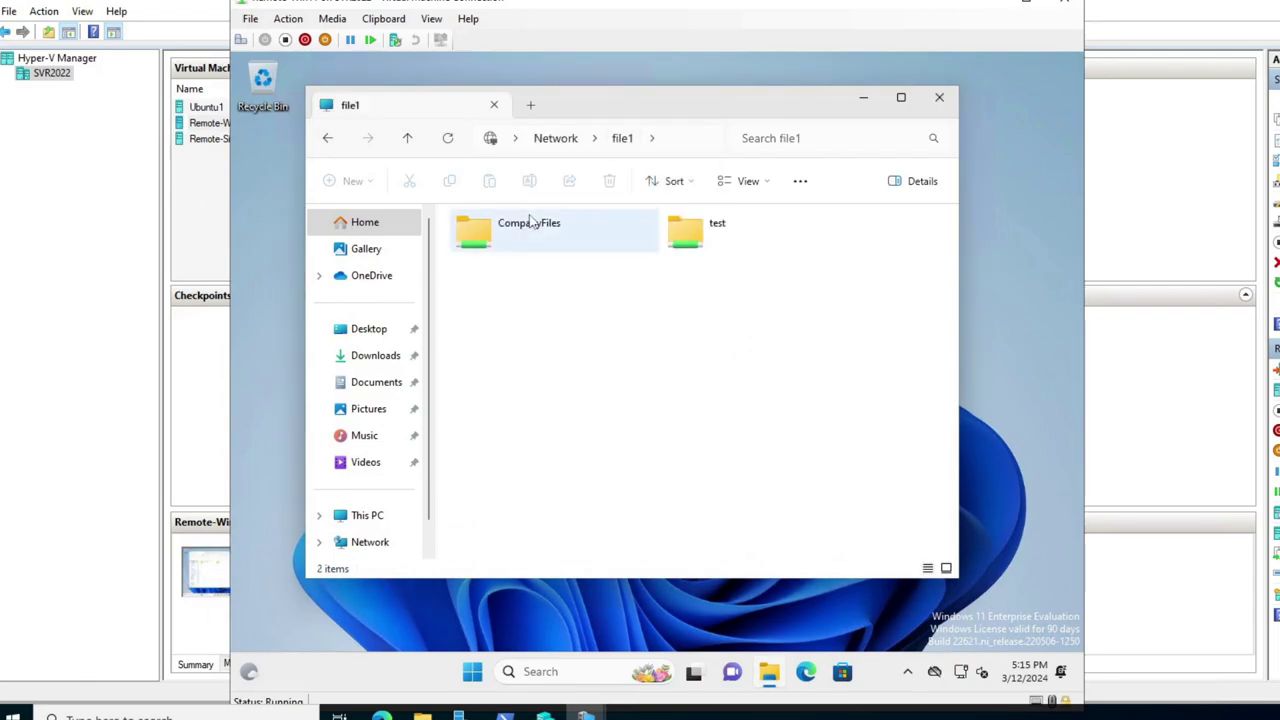
double_click(535, 222)
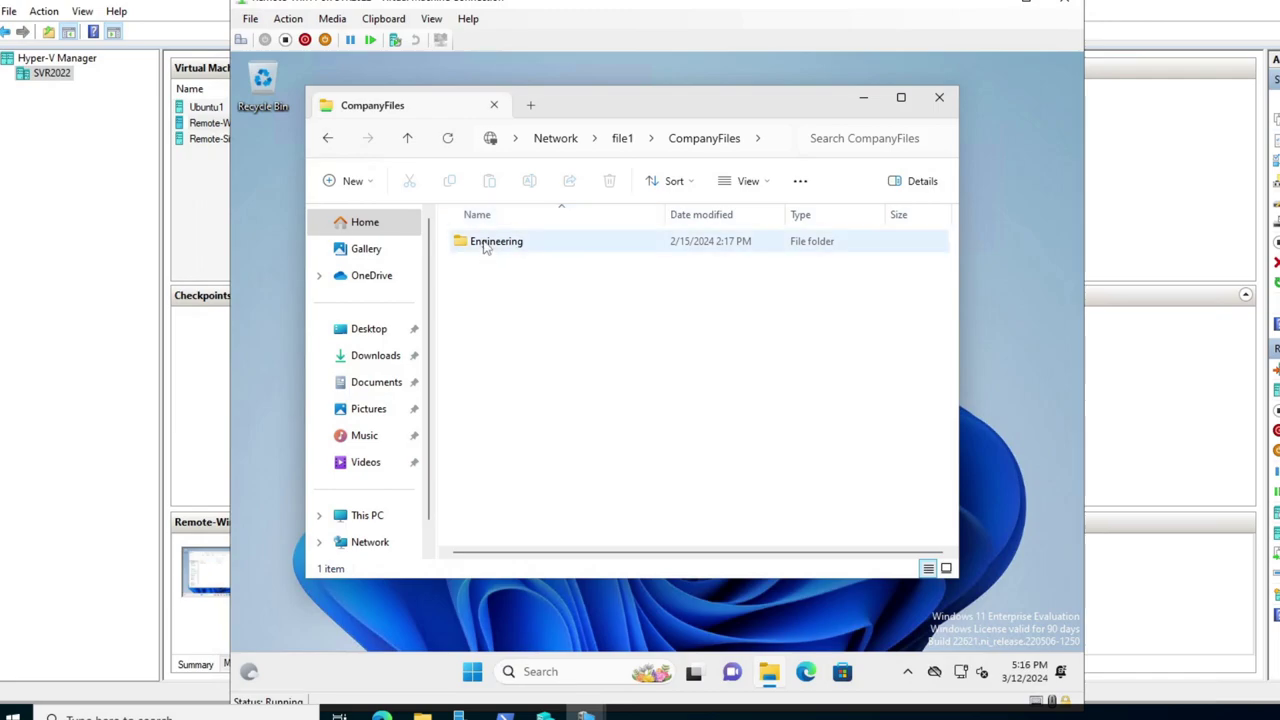
- Browse into Engineering to see its New folder, then open the Run dialog
double_click(484, 246)
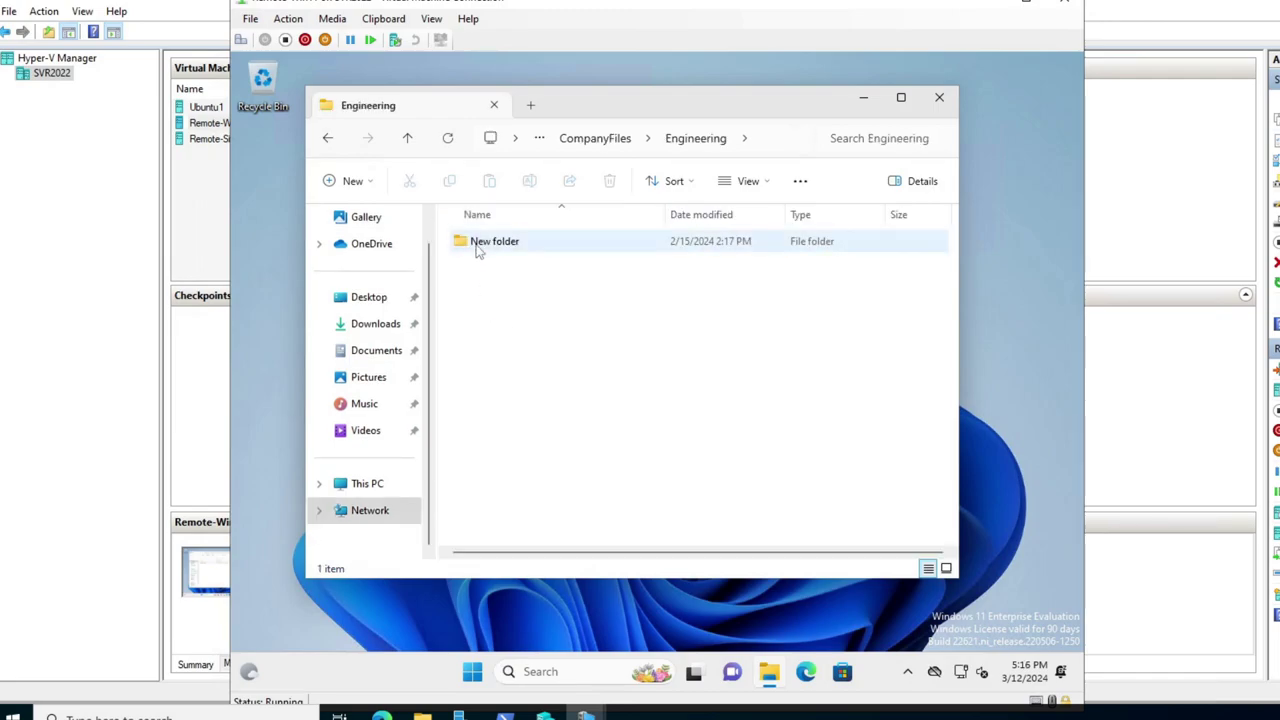
click(478, 251)
click(479, 314)
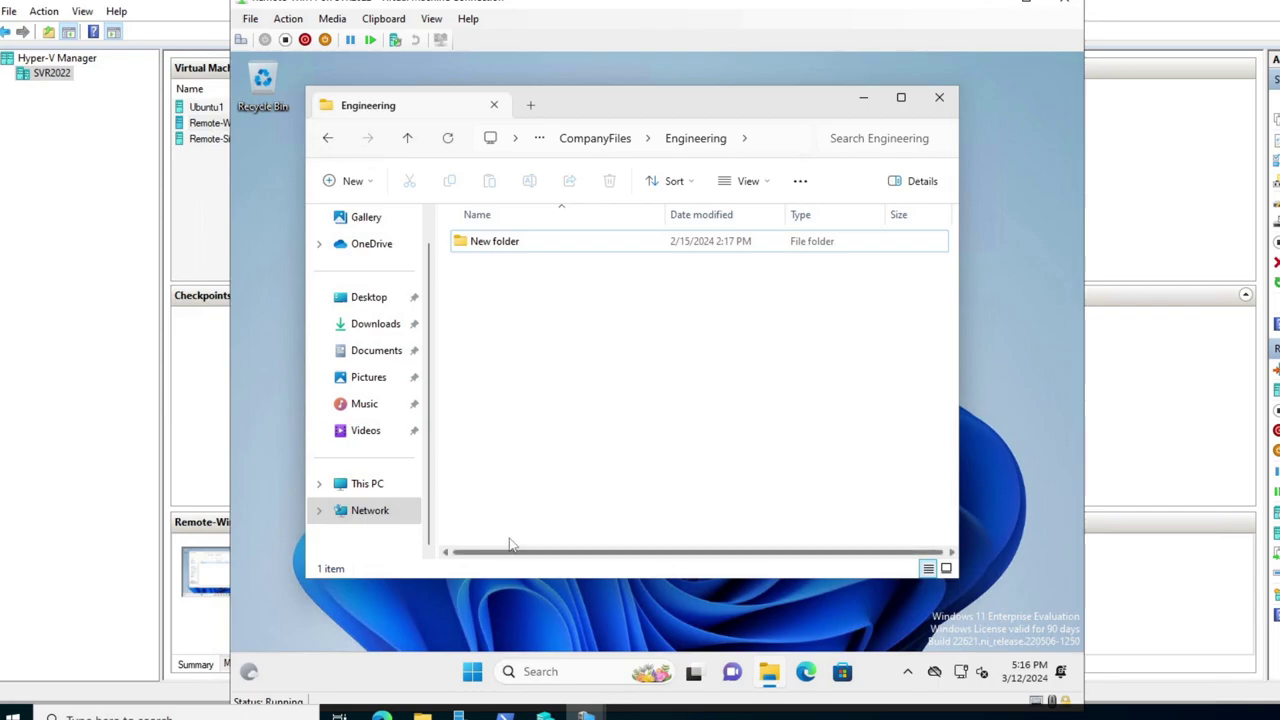
right_click(472, 671)
click(447, 572)
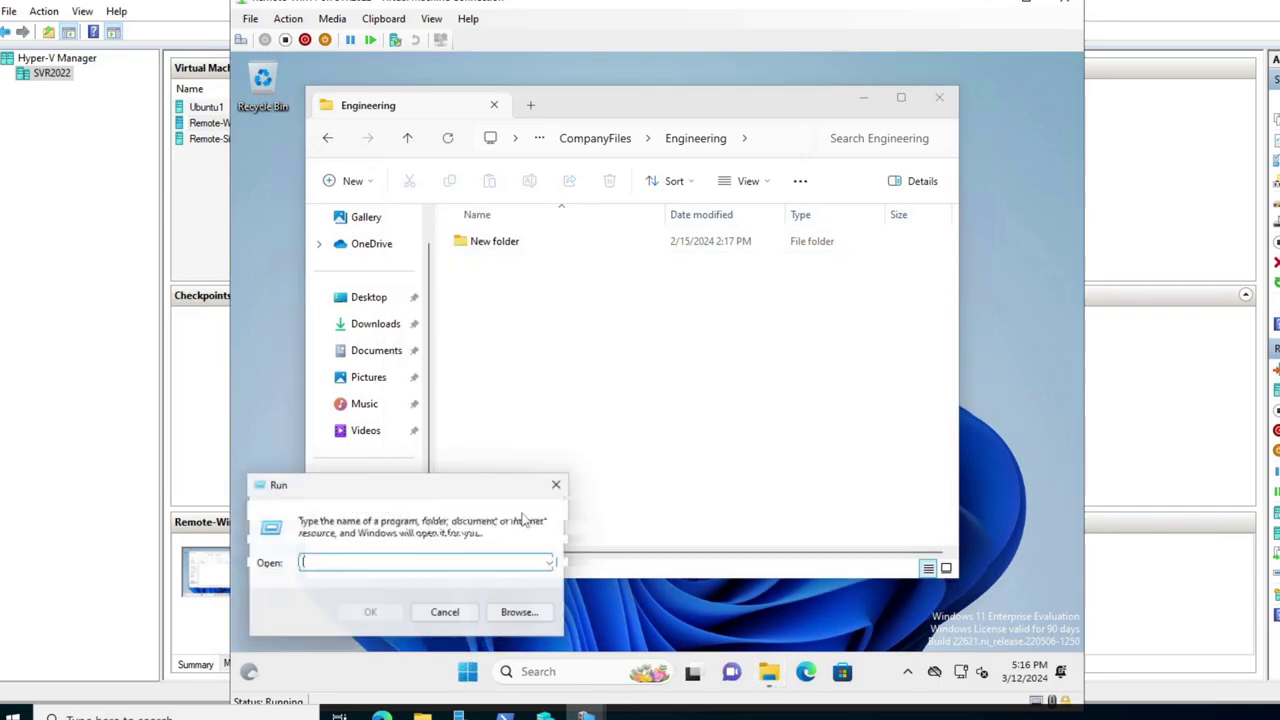
- Launch cmd from Run and ping 10.10.100.10, receiving all replies
drag(443, 490, 544, 290)
text(cmd)
key(Return)
text(ping )
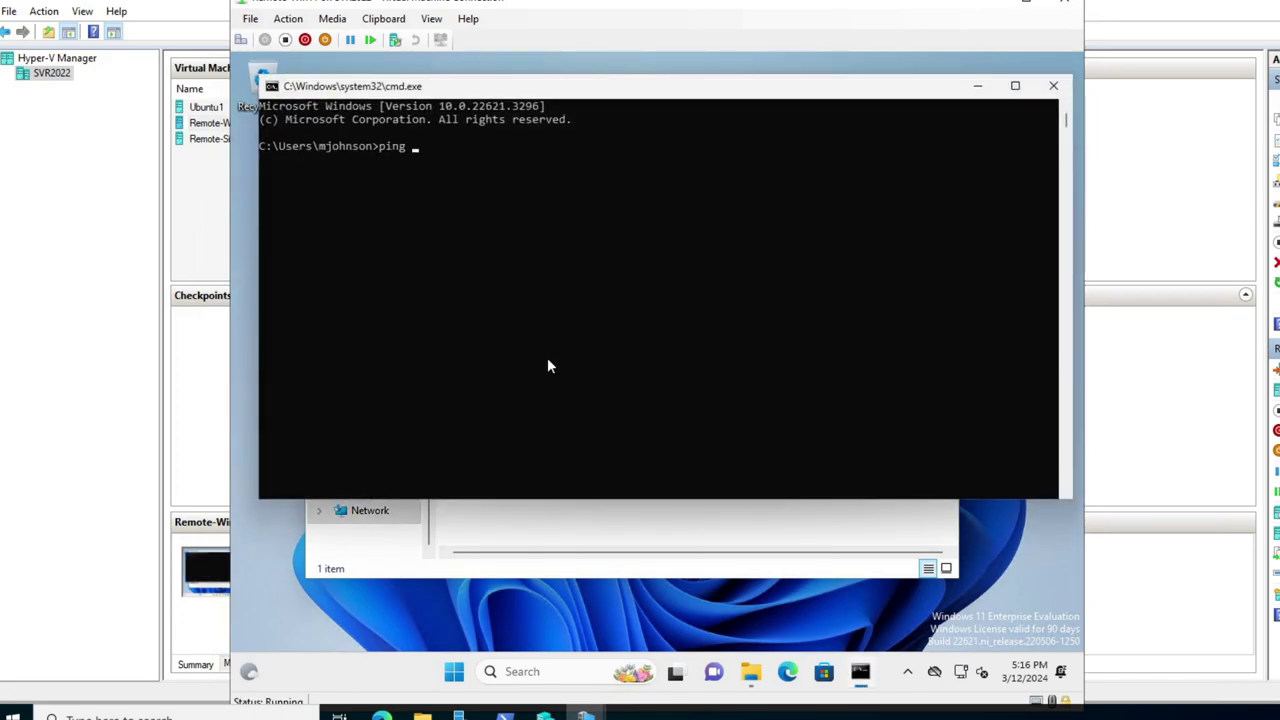
text(10.10.100.10)
key(Return)
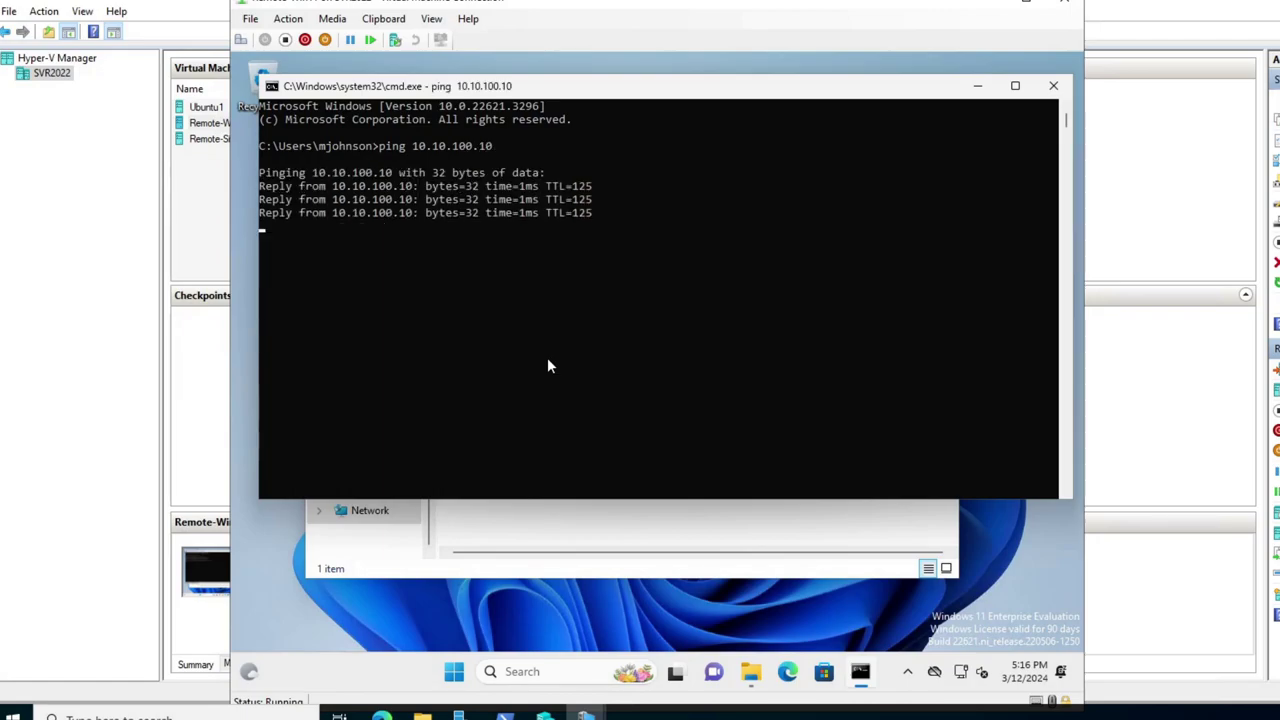
- Edit the previous command to ping 10.10.101.101, which times out
key(Up)
key(BackSpace)
key(BackSpace)
key(BackSpace)
key(BackSpace)
key(BackSpace)
text(01.101)
key(Return)
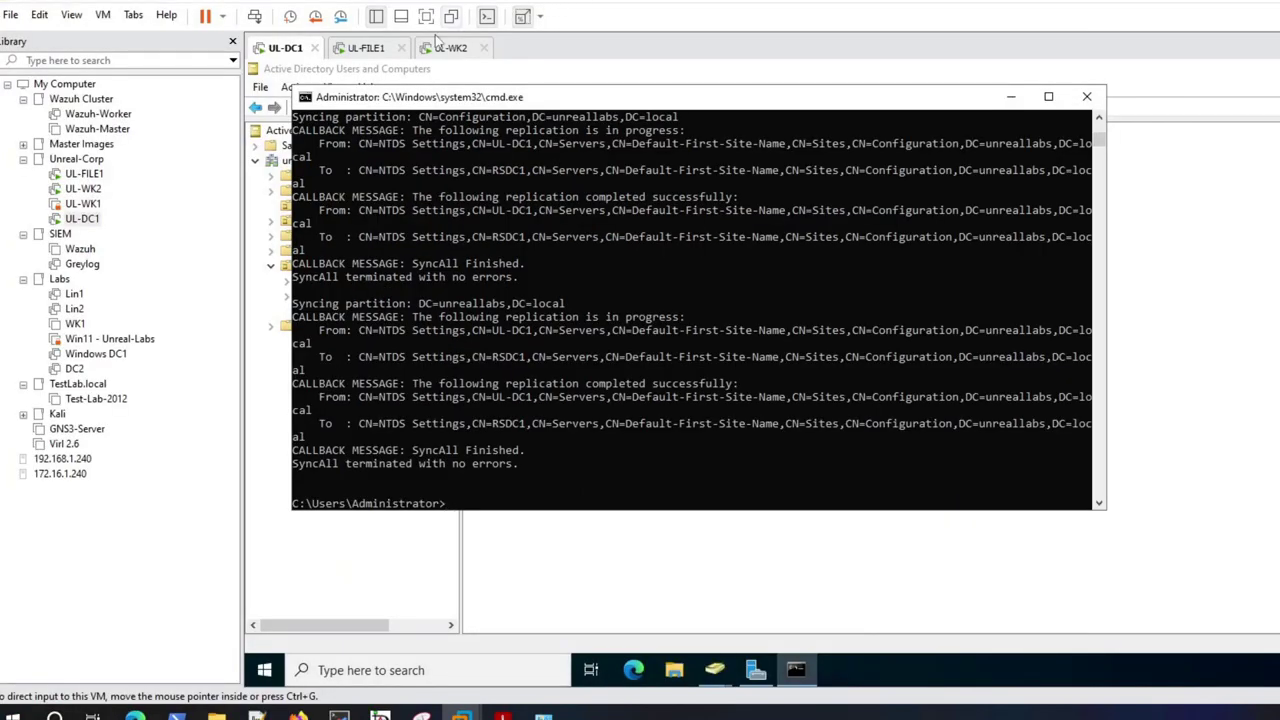
- Switch to the UL-WK2 VM and attempt sign-in with a password, which is rejected as incorrect
click(448, 48)
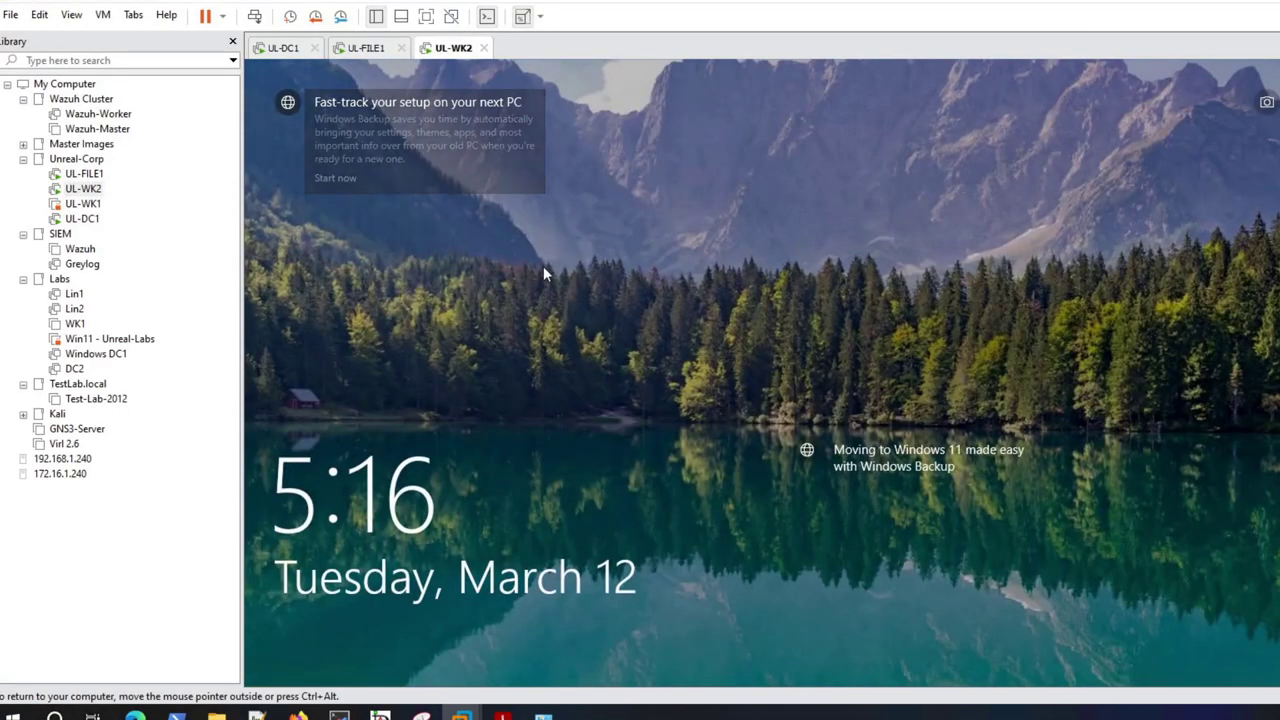
click(544, 266)
key(Return)
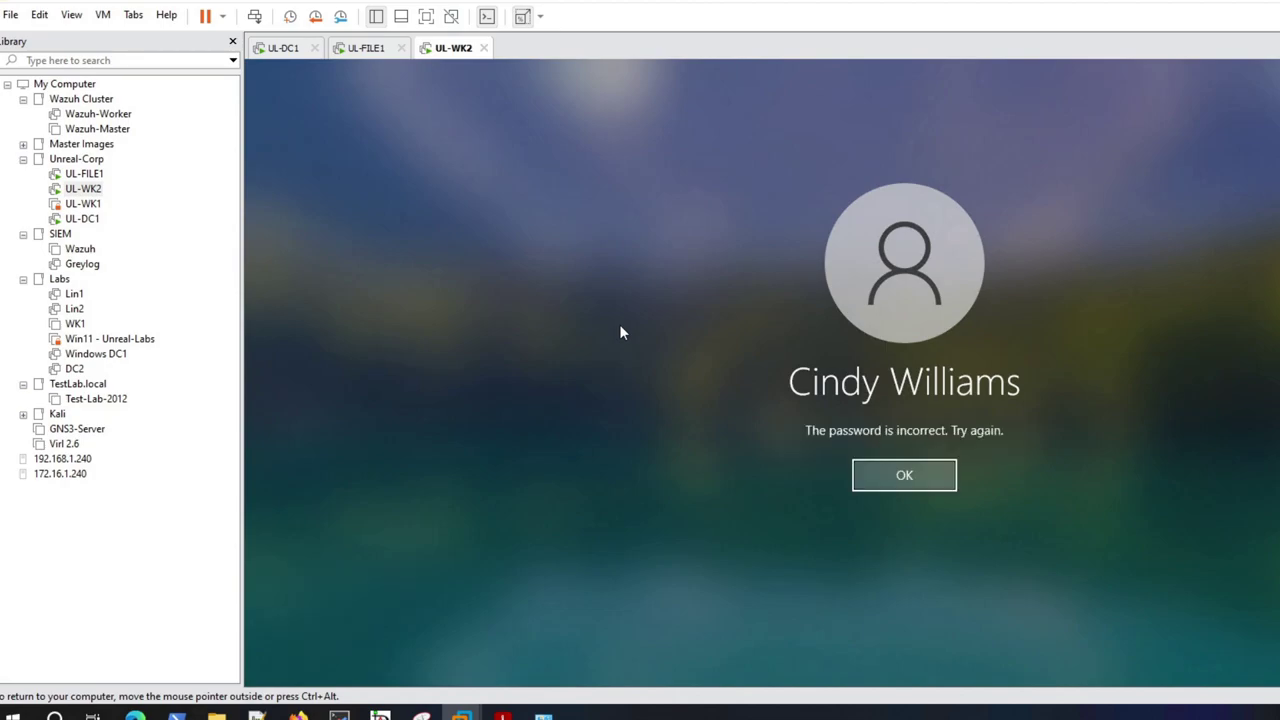
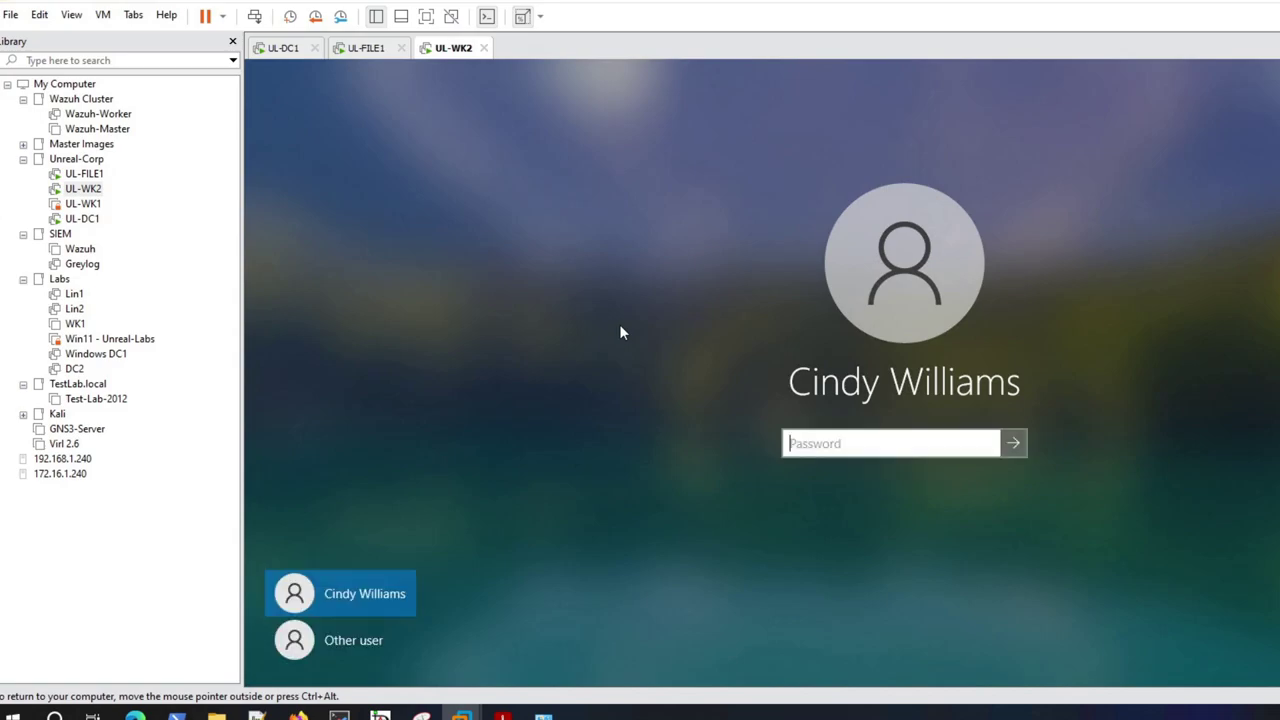
- Unlock UL-WK2 with the account password and run ipconfig to show IPv4 address 10.10.102.11
key(Return)
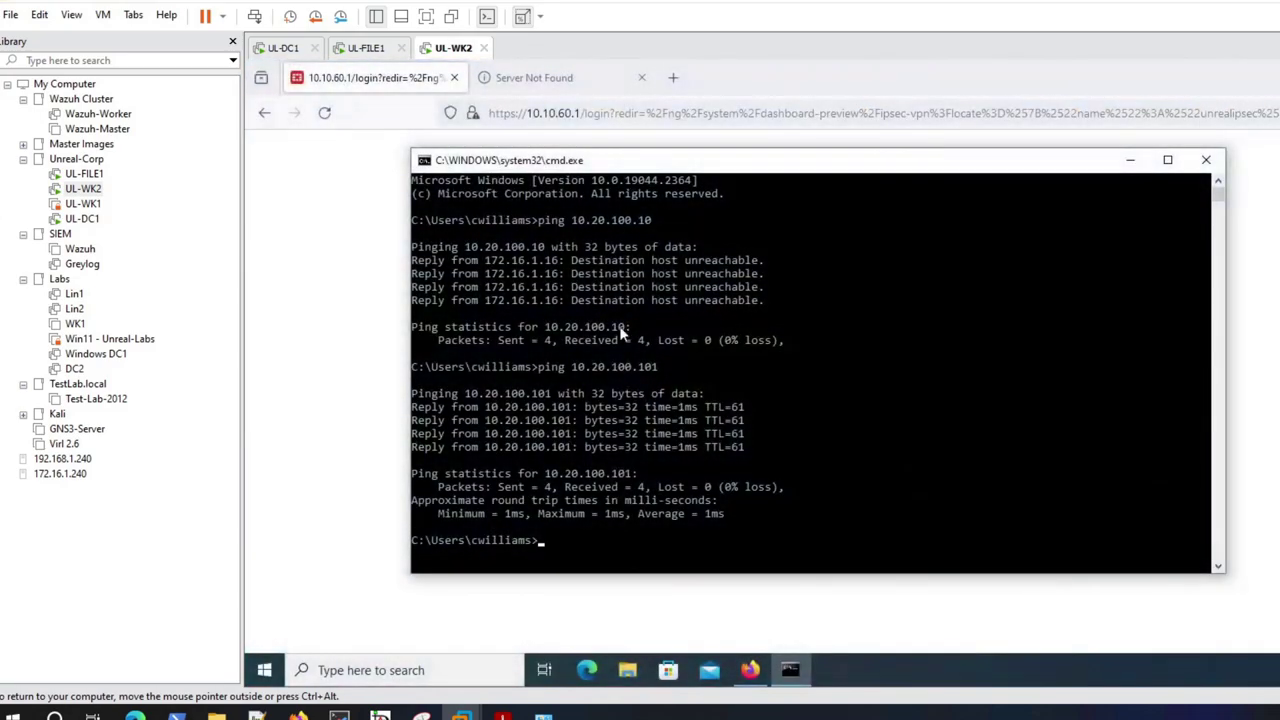
click(750, 556)
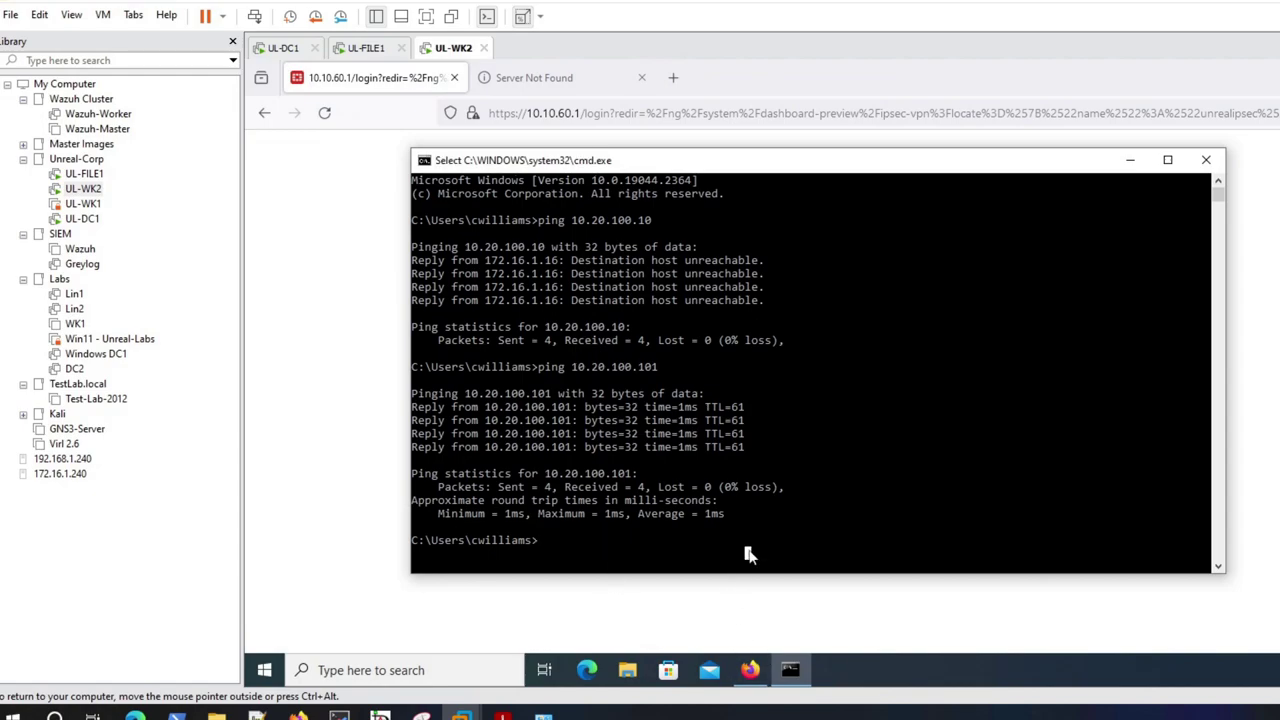
text(ipconfig)
key(Return)
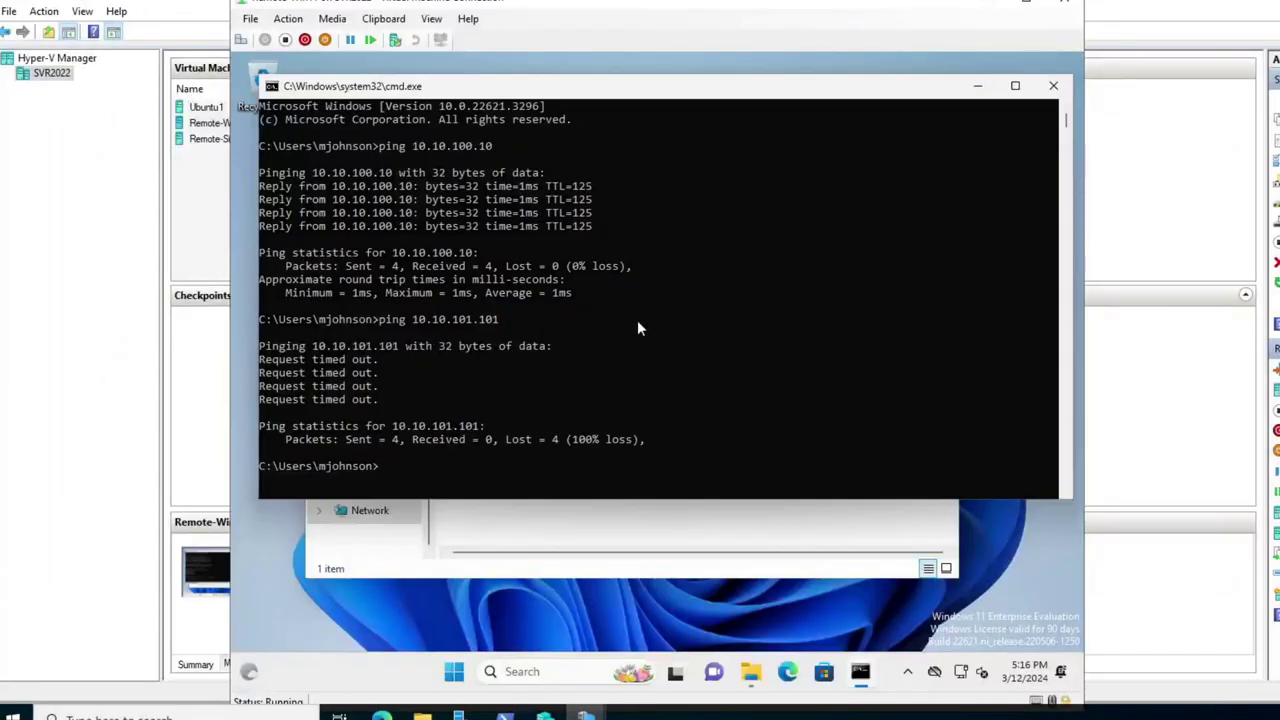
- From the server VM's command prompt, ping UL-WK2 at 10.10.102.11, fixing the mistyped .10 address
text(ping 10.10.102.10)
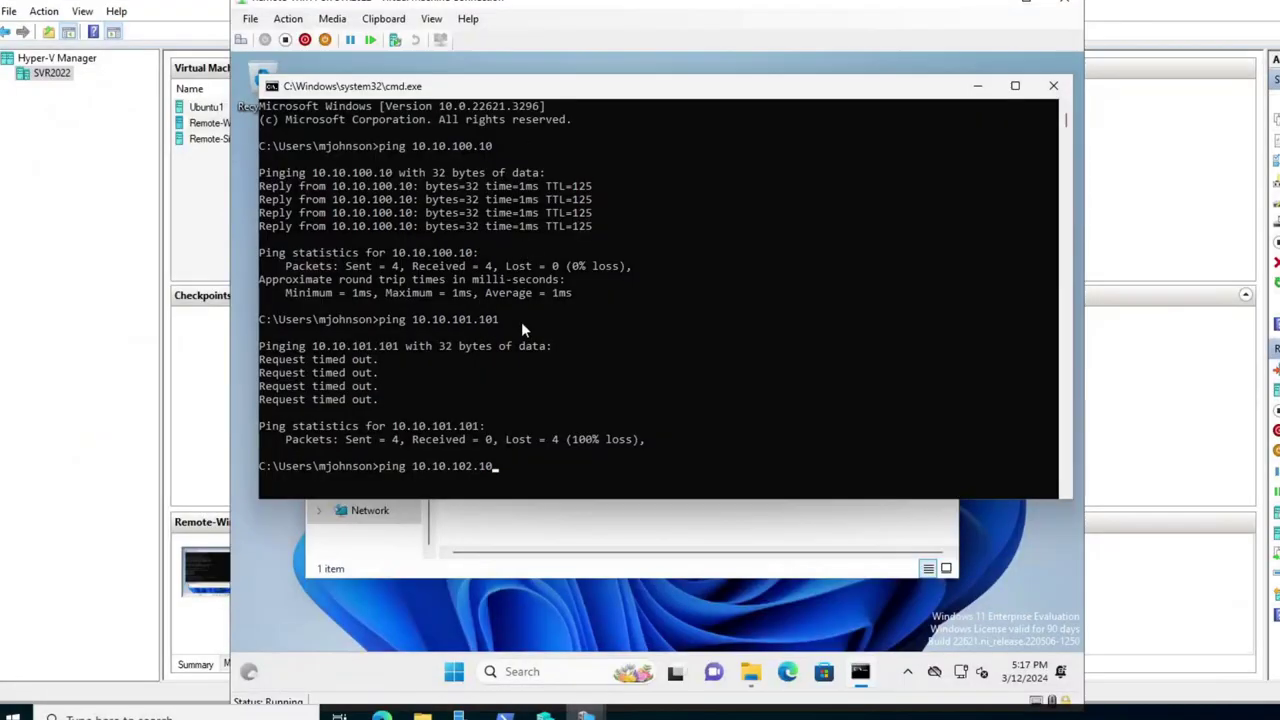
click(521, 373)
key(Escape)
key(Return)
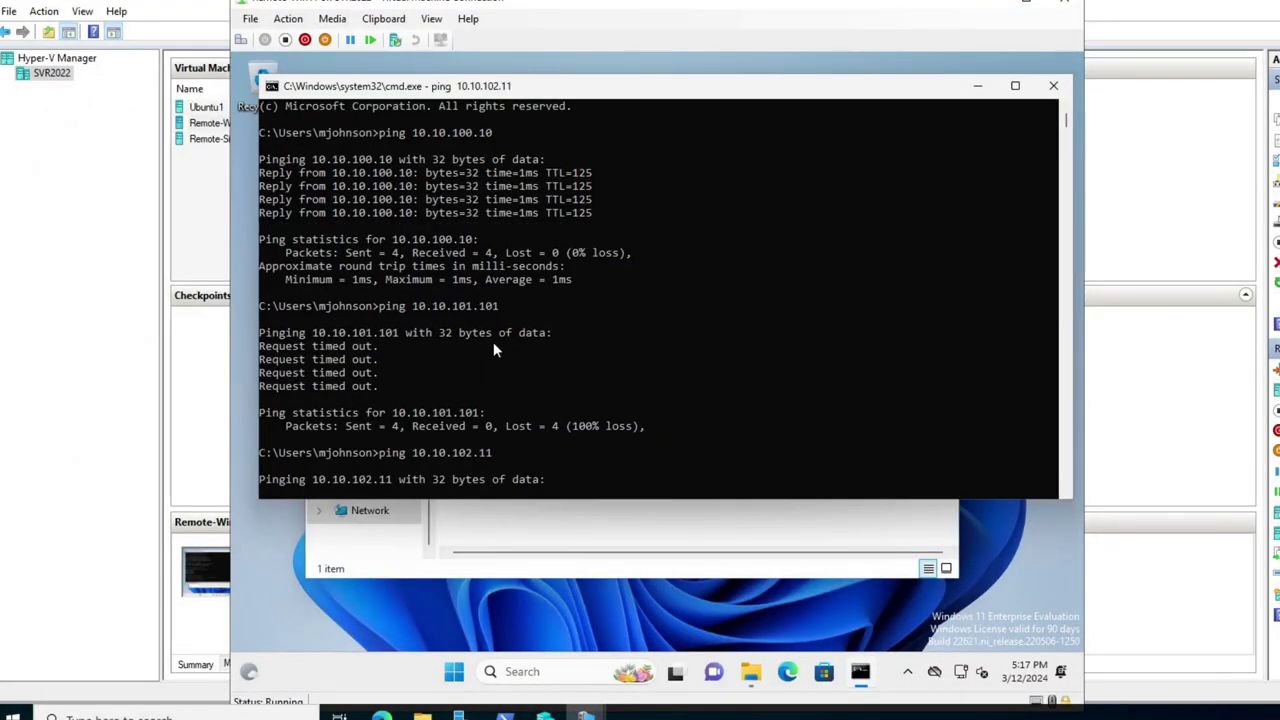